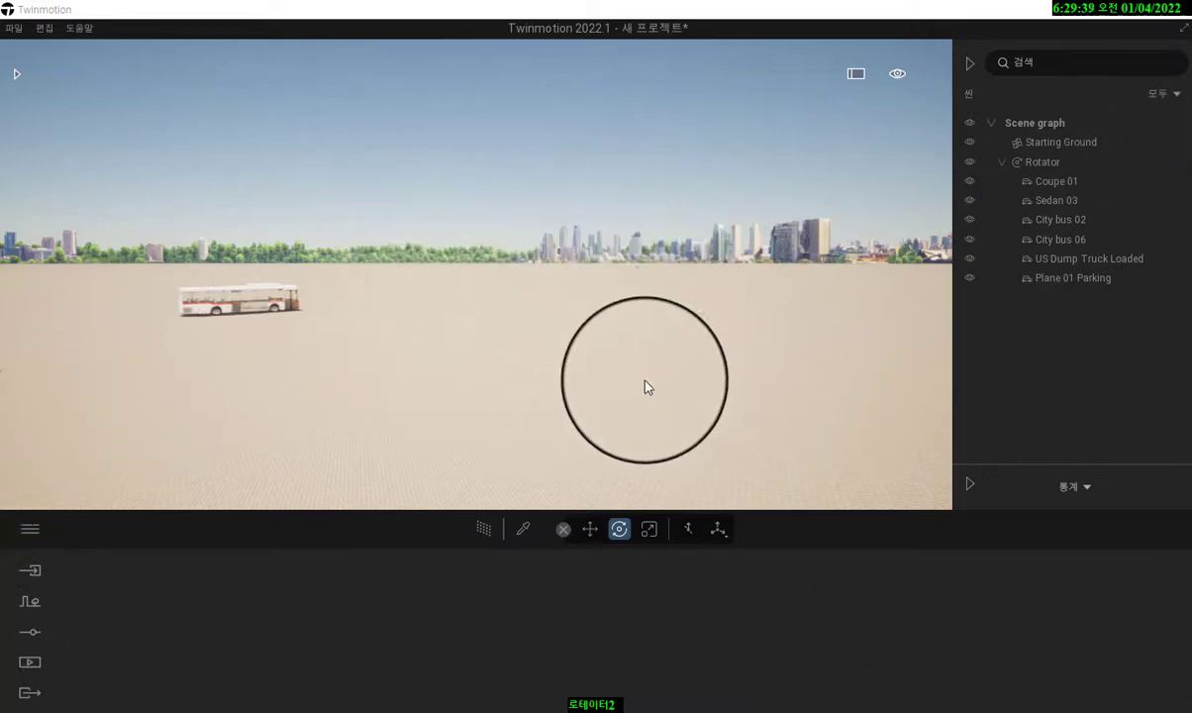
# Start a new scene without saving the current project.
pyautogui.click(15, 30)
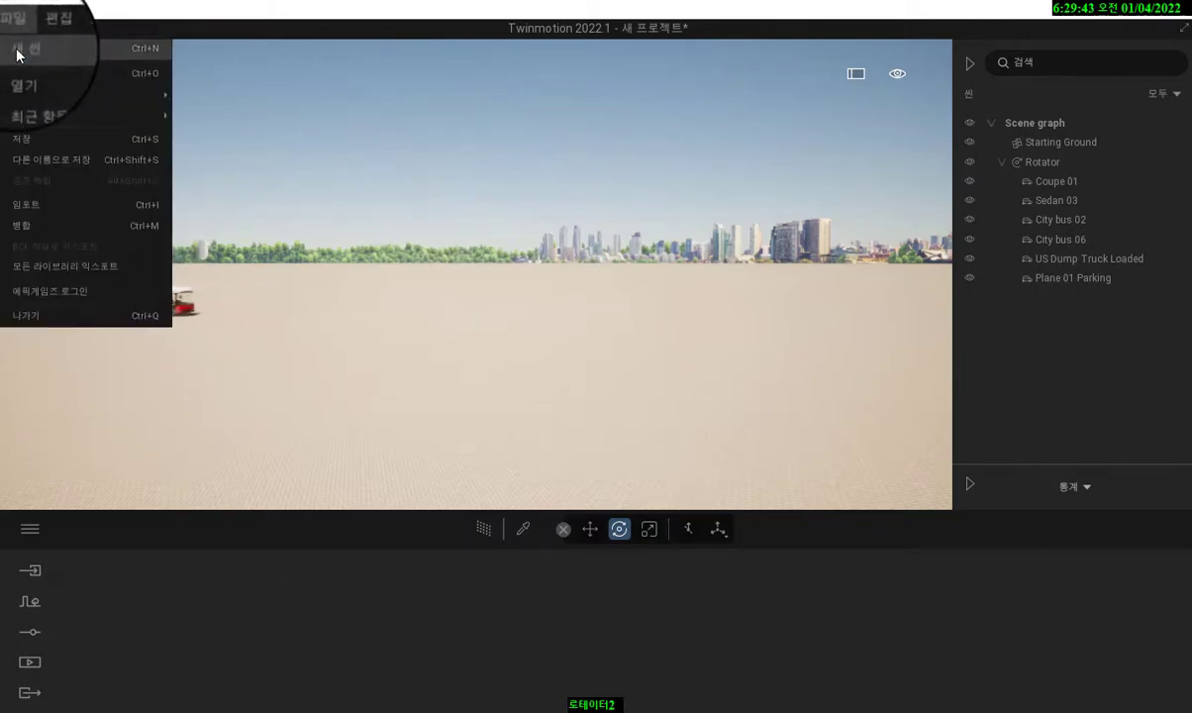
pyautogui.click(18, 54)
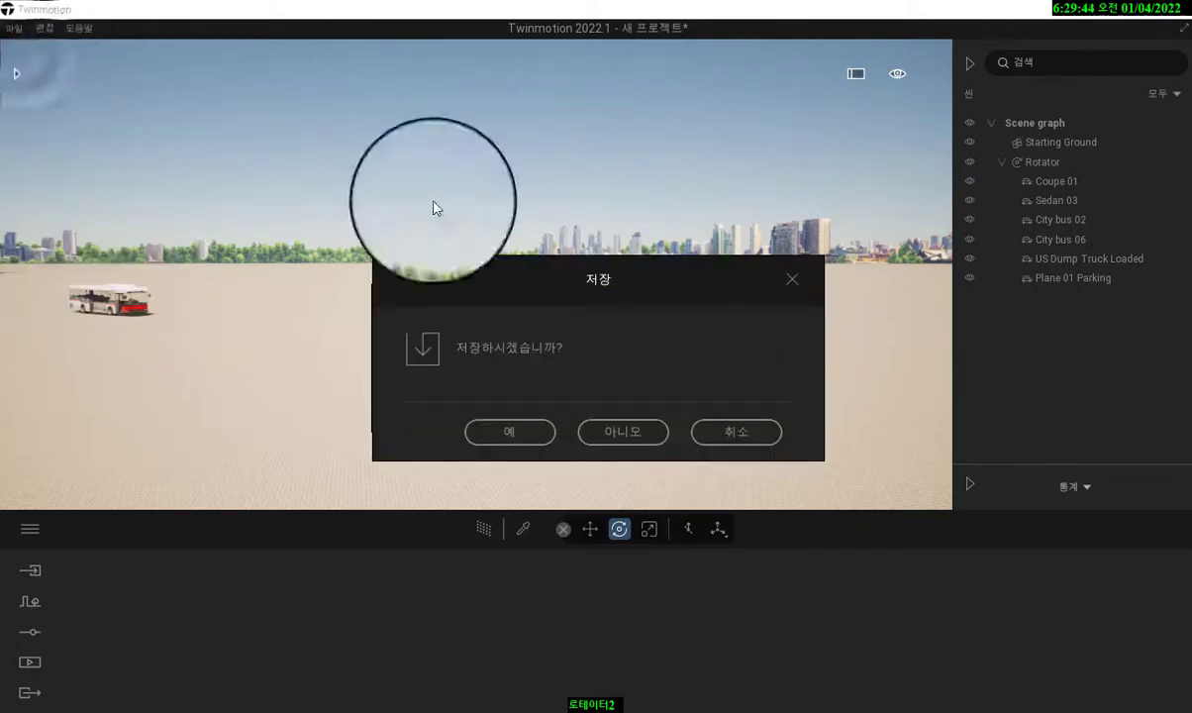
pyautogui.click(612, 432)
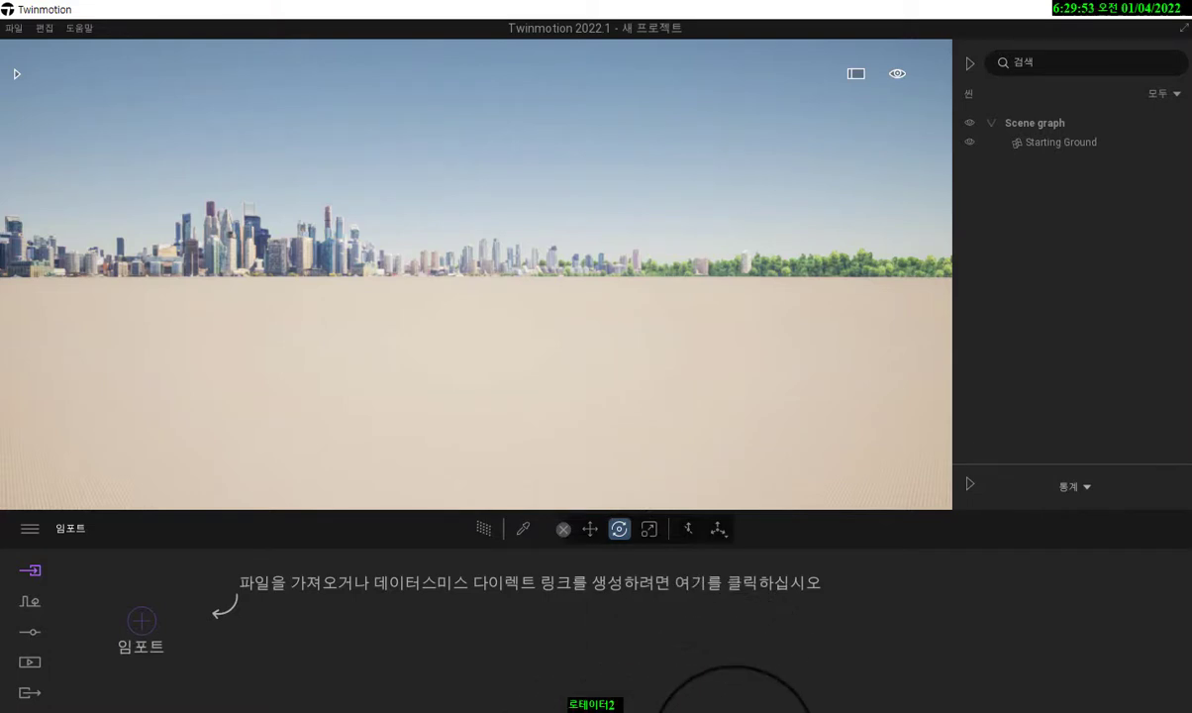
# Switch to Chrome and open the list of uploaded videos on the bookmarked YouTube channel.
pyautogui.click(727, 705)
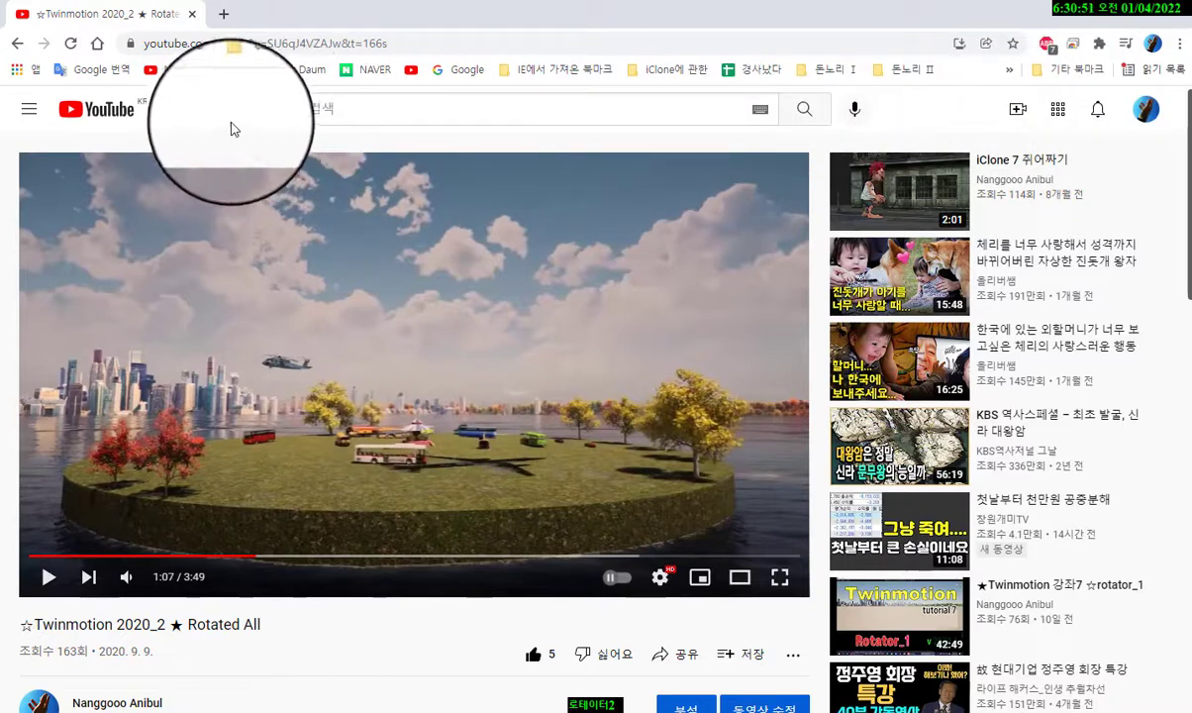
pyautogui.click(188, 70)
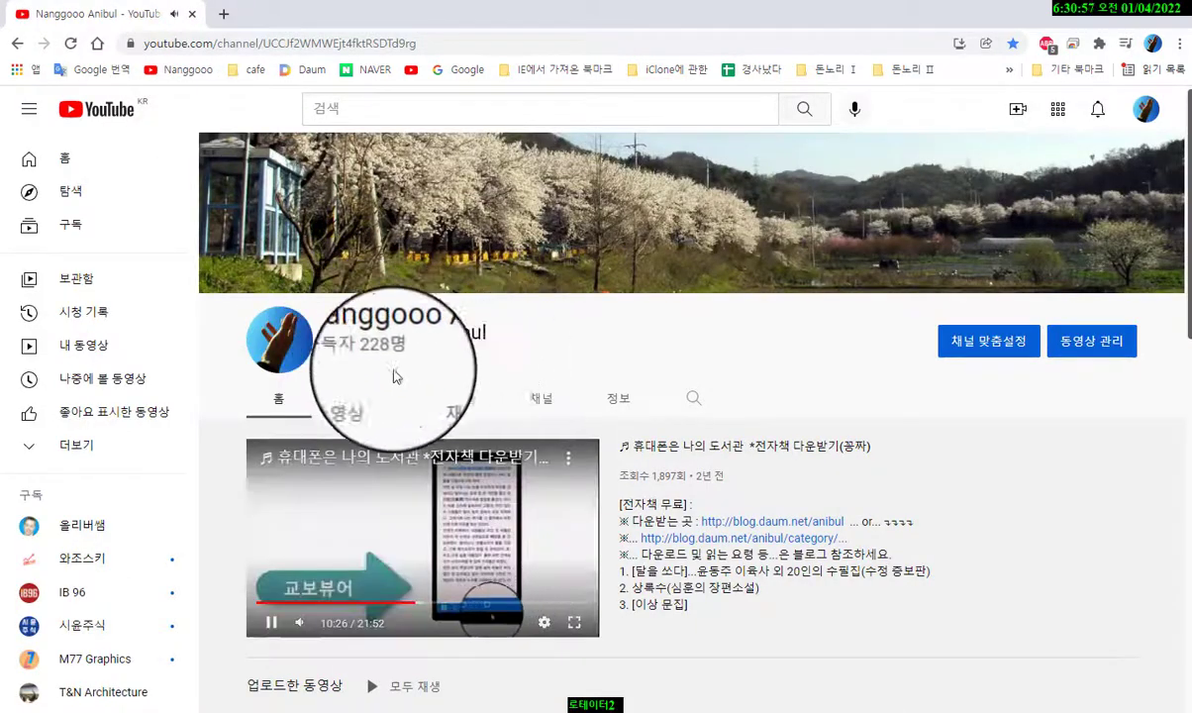
pyautogui.click(374, 512)
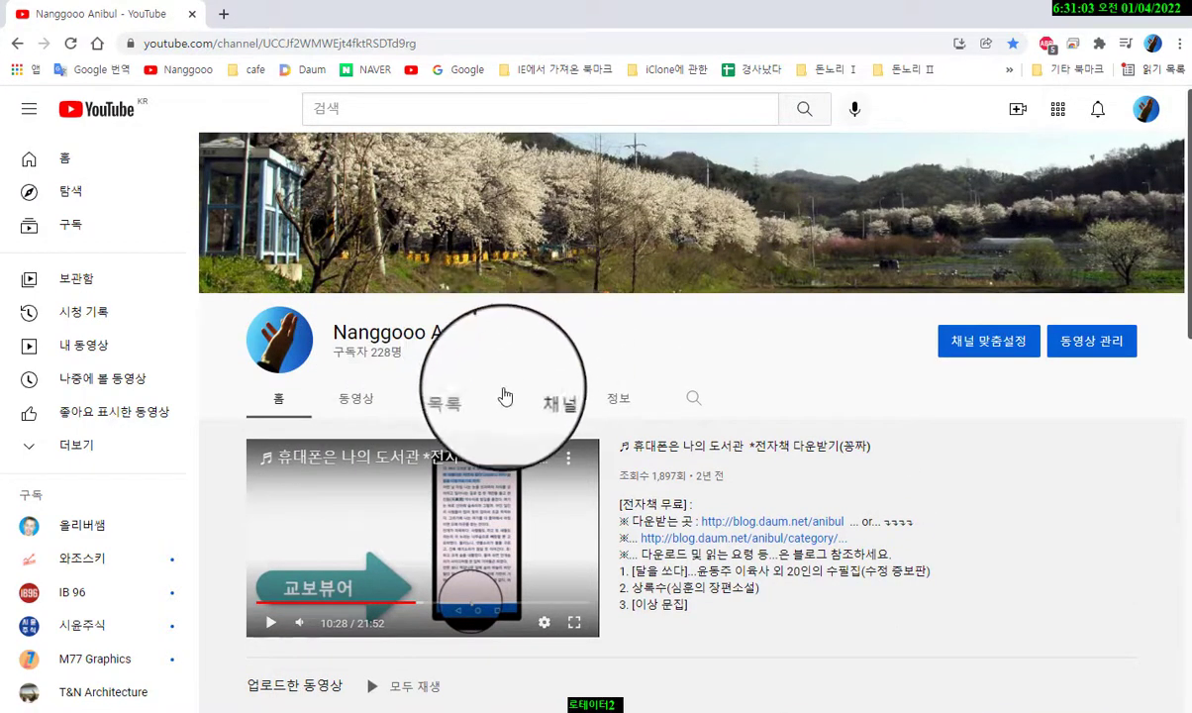
pyautogui.scroll(-3, 493, 404)
pyautogui.scroll(3, 493, 396)
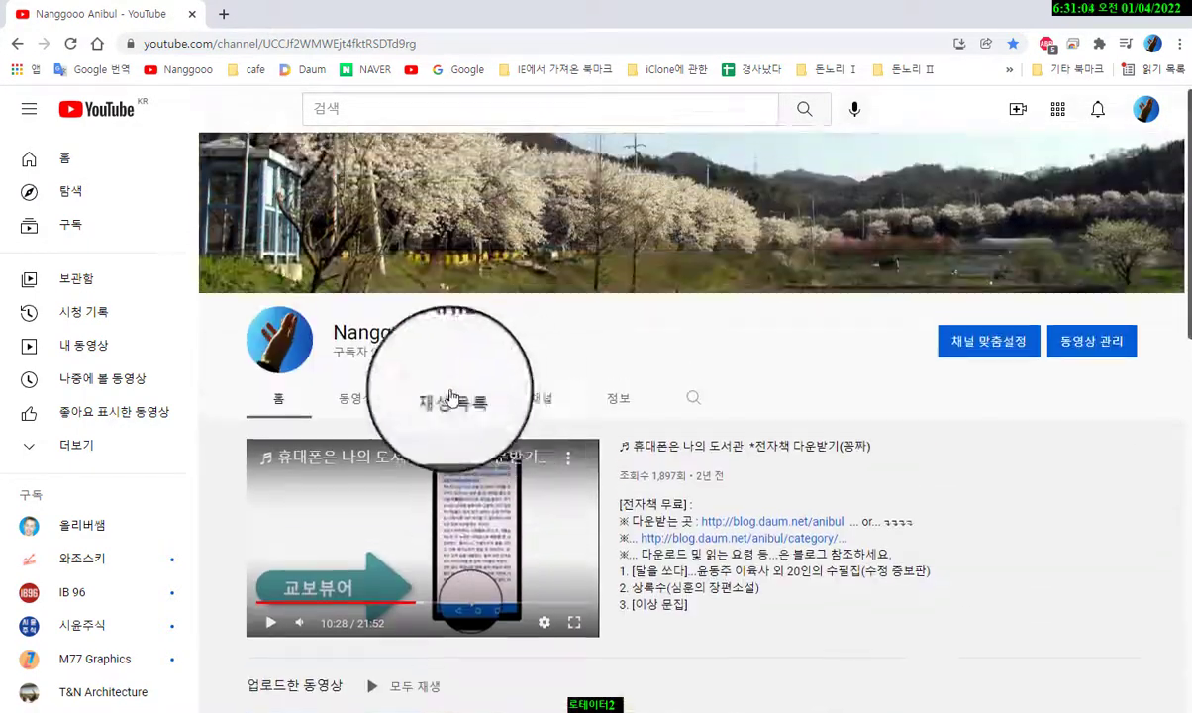
pyautogui.click(362, 399)
# Find the "Twinmotion 2020_2 Air show 2 (편대비행)" video among the channel's uploads and open it.
pyautogui.scroll(-5, 364, 398)
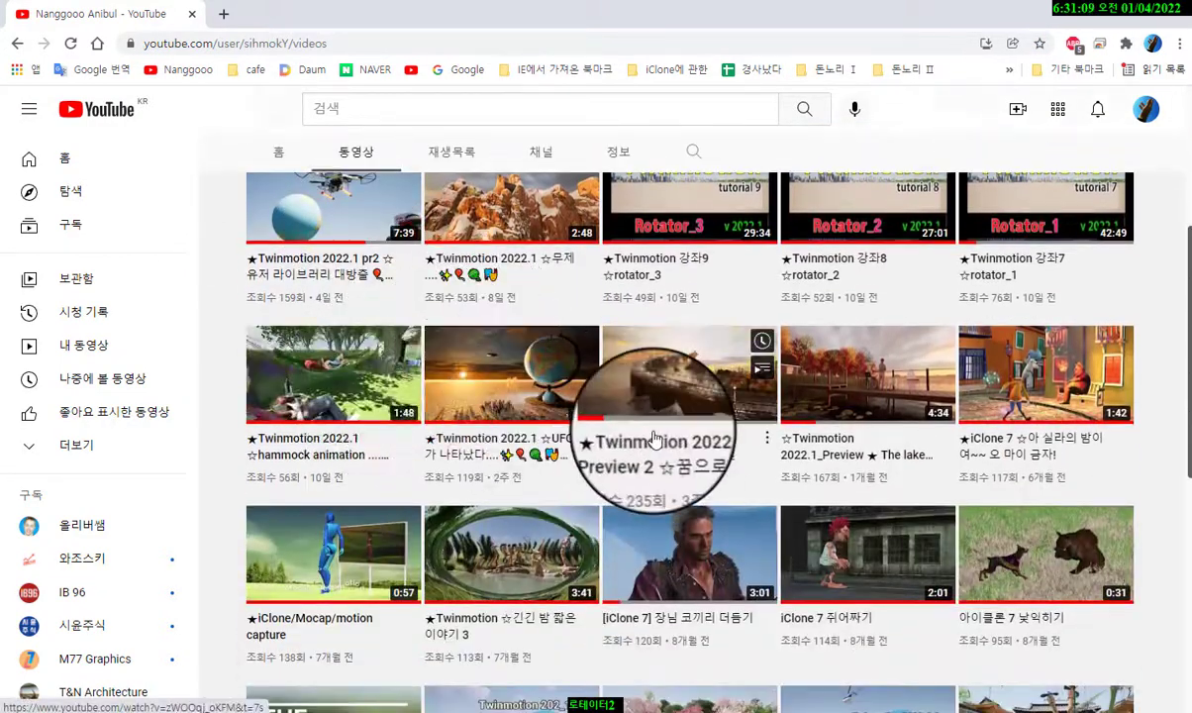
pyautogui.scroll(-2, 654, 438)
pyautogui.scroll(-5, 654, 438)
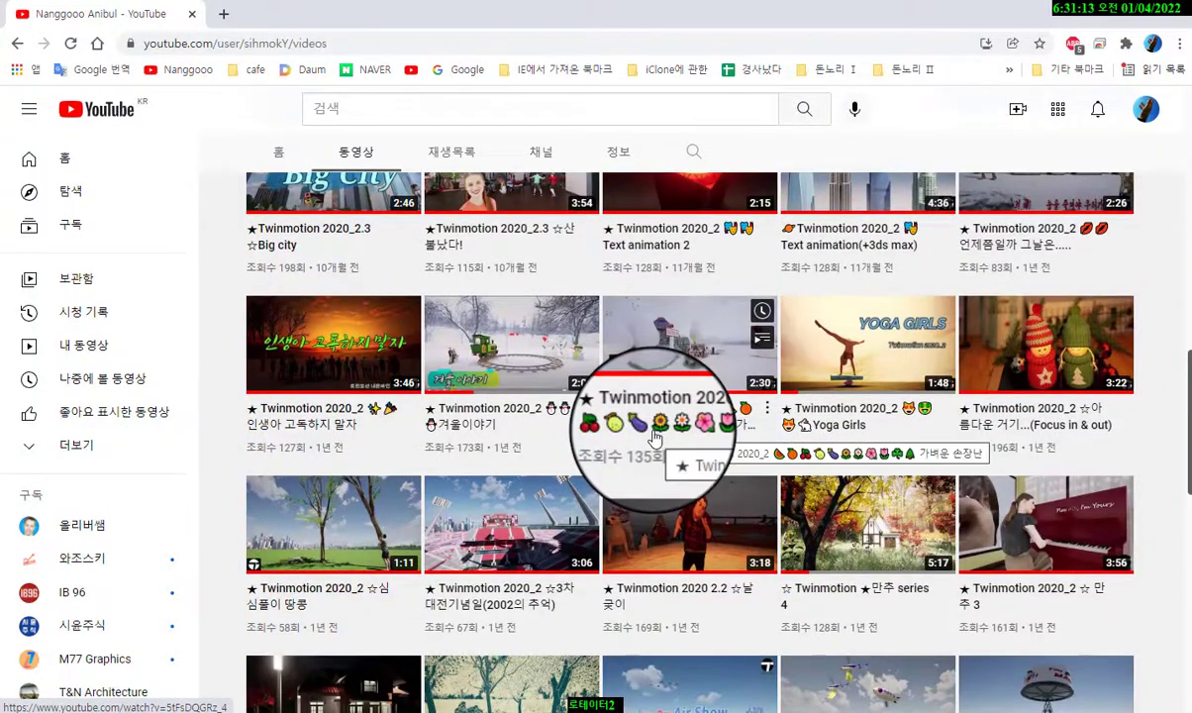
pyautogui.scroll(-1, 654, 438)
pyautogui.scroll(-2, 654, 438)
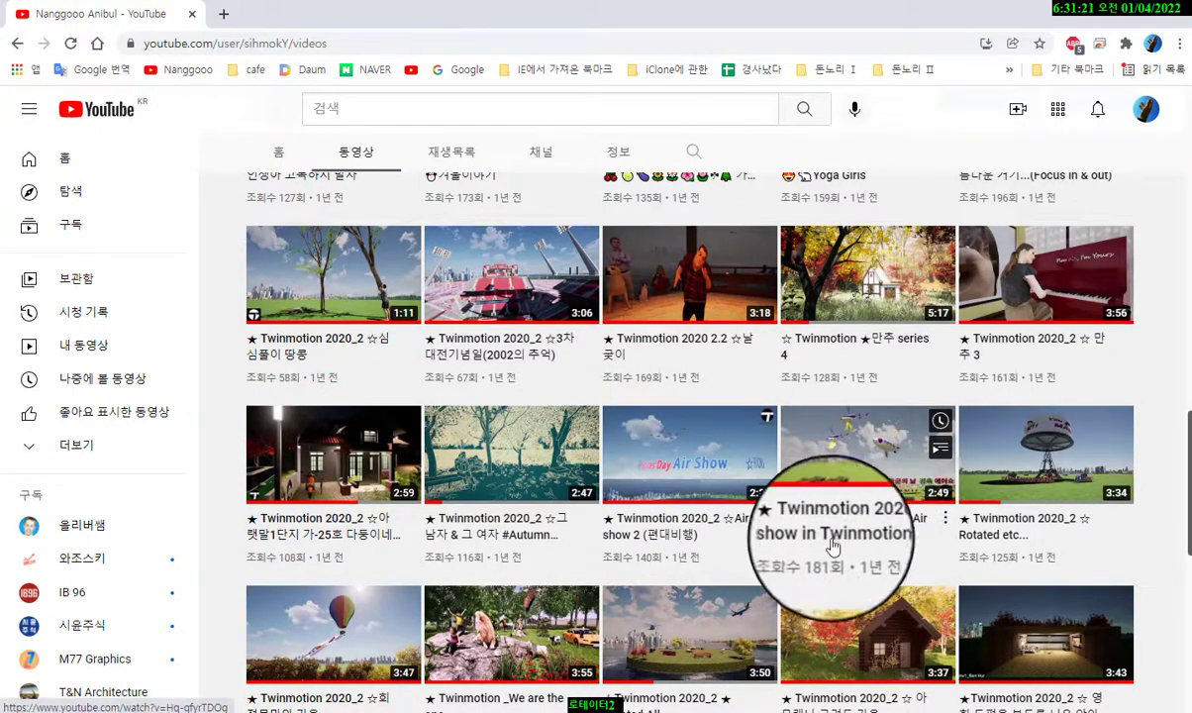
pyautogui.click(685, 500)
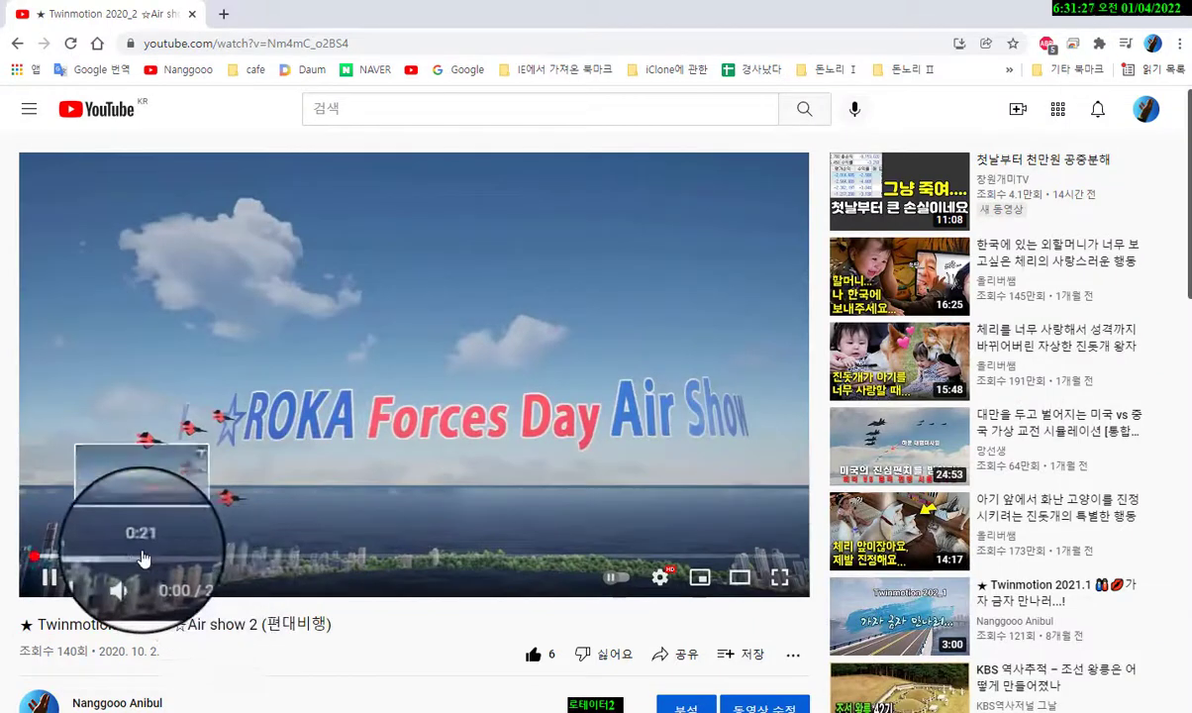
# Skip ahead in the Air show 2 video and watch the jet formation flight in full screen.
pyautogui.click(126, 559)
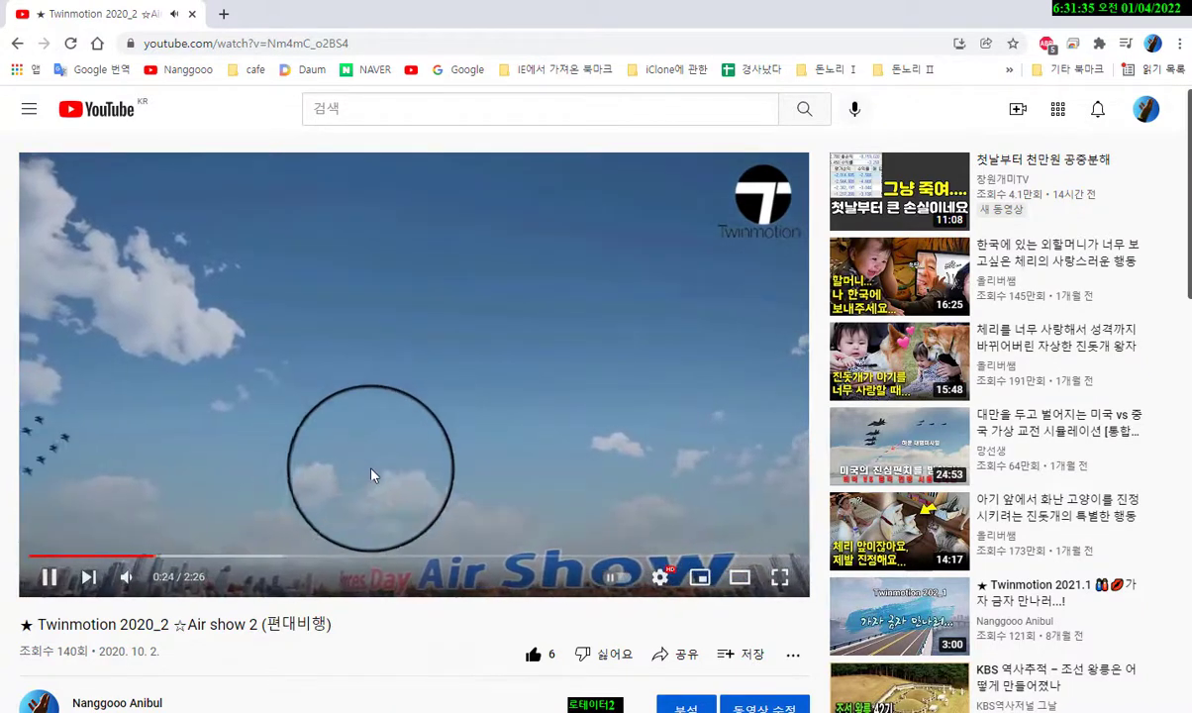
pyautogui.click(799, 585)
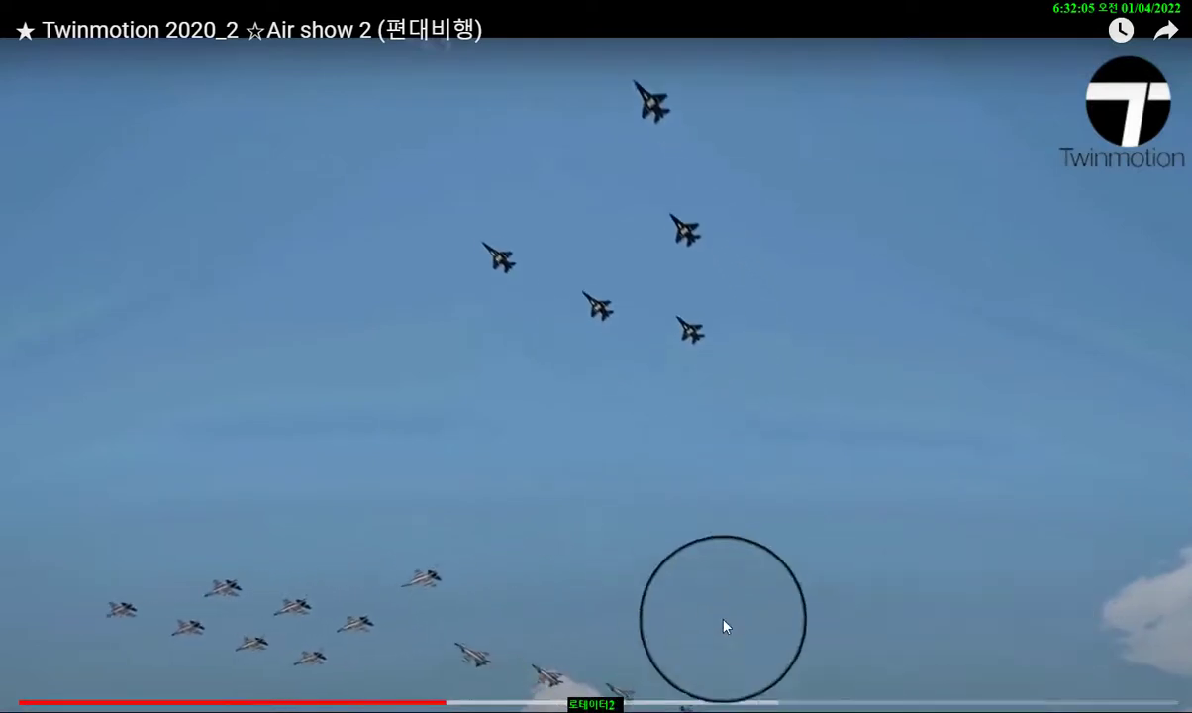
pyautogui.click(699, 592)
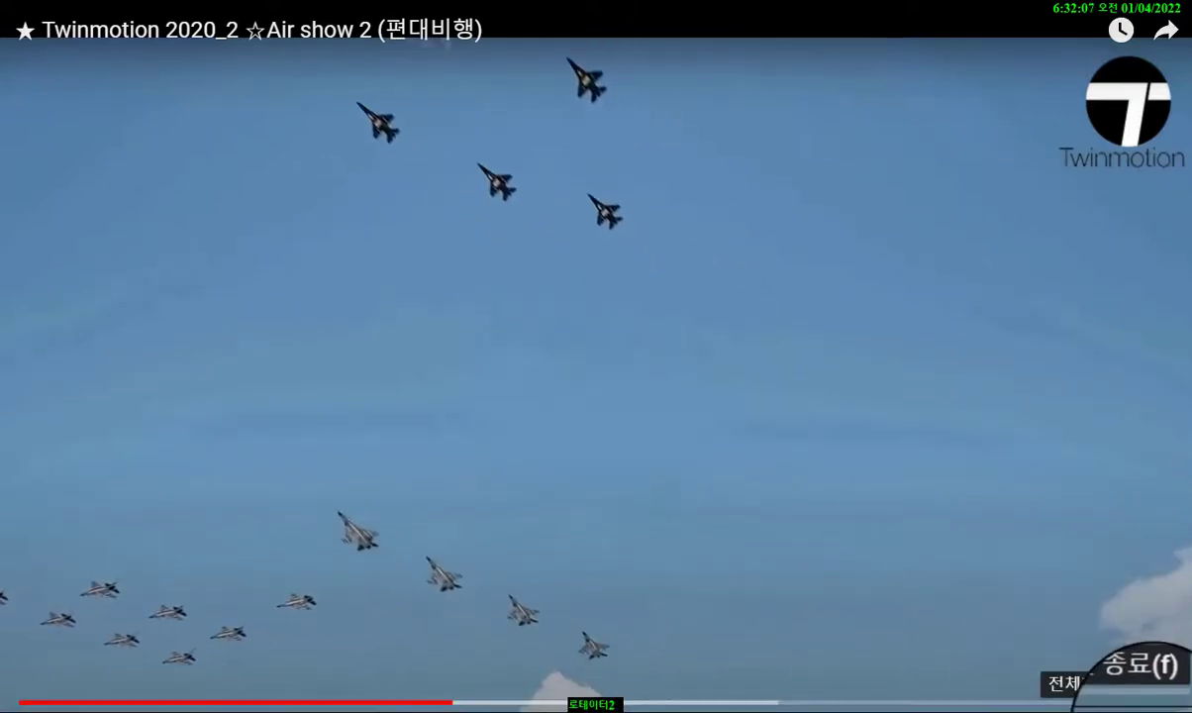
pyautogui.click(1149, 698)
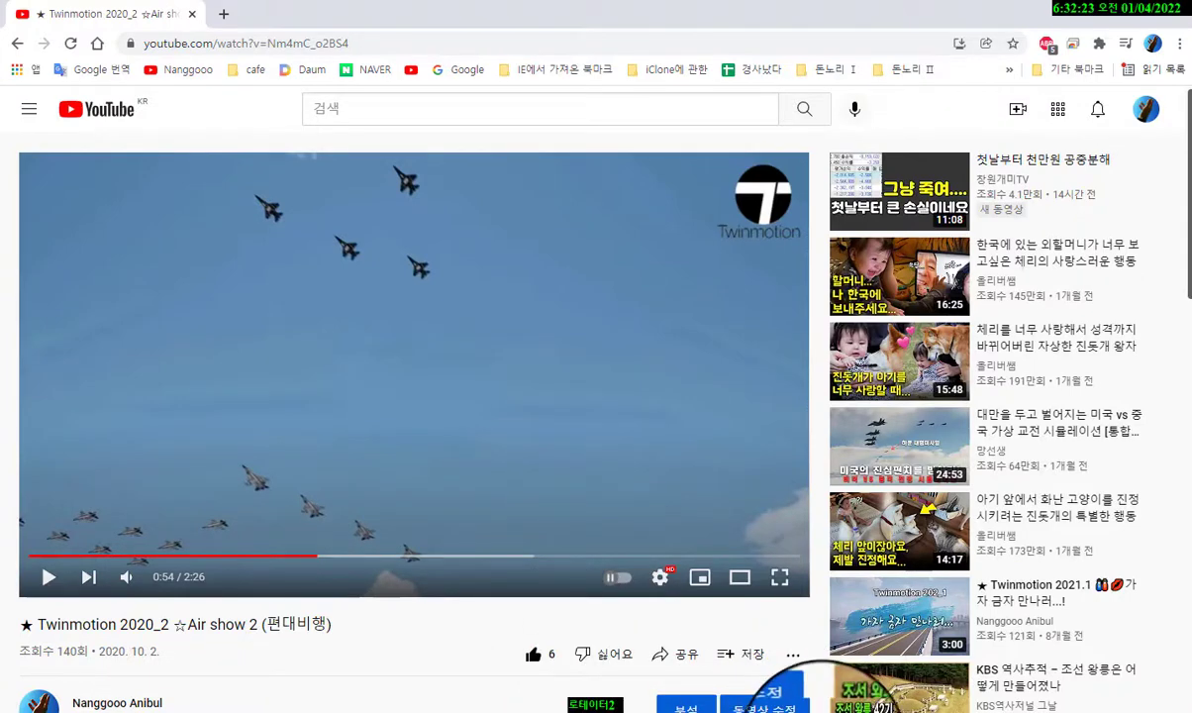
# Switch to SketchUp Pro 2021 and open 3D Warehouse.
pyautogui.moveTo(787, 698)
pyautogui.click(802, 648)
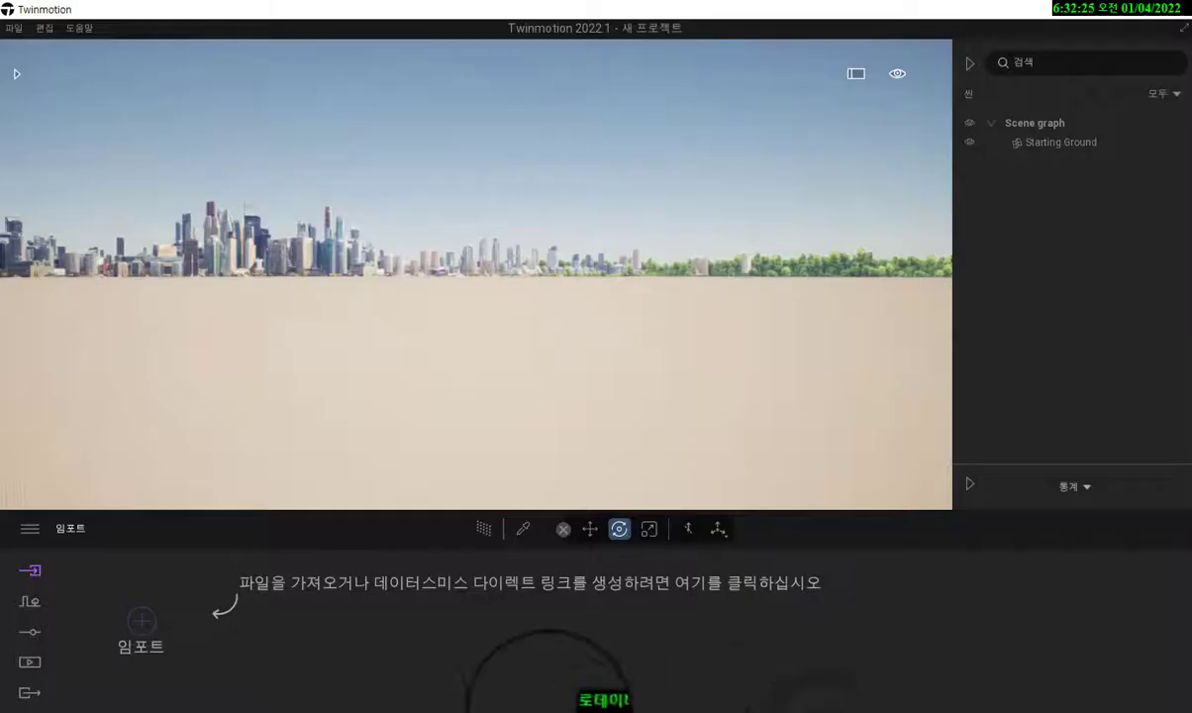
pyautogui.click(386, 712)
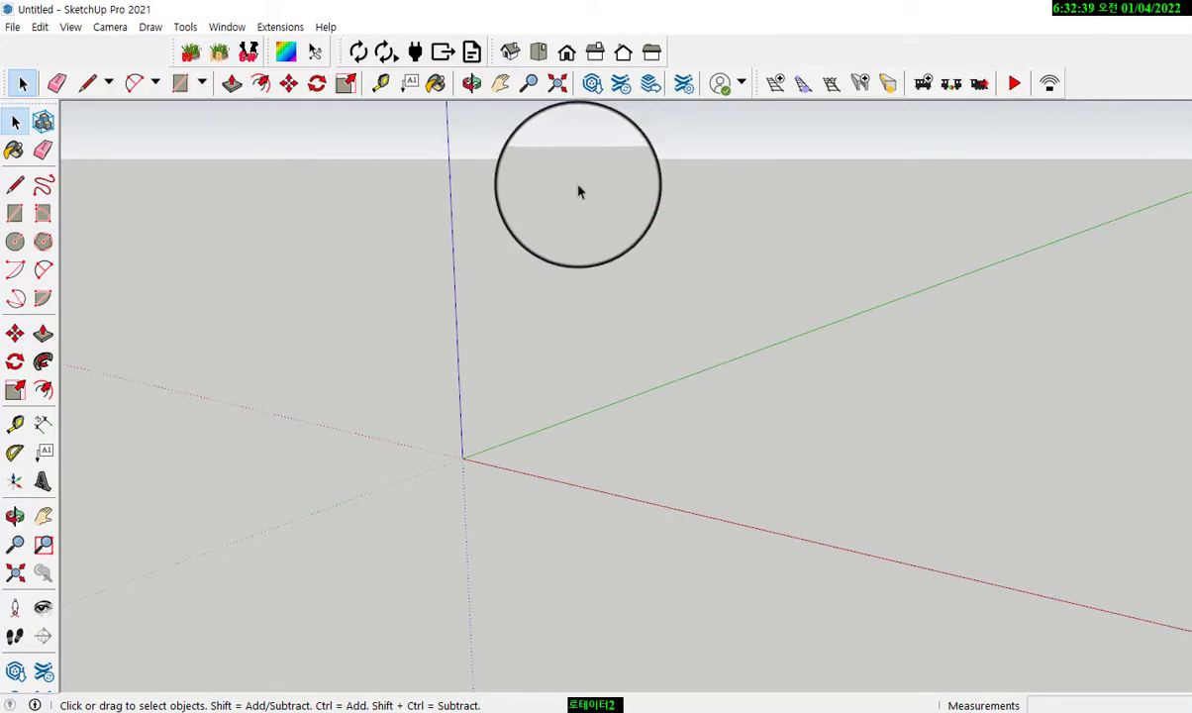
pyautogui.click(597, 89)
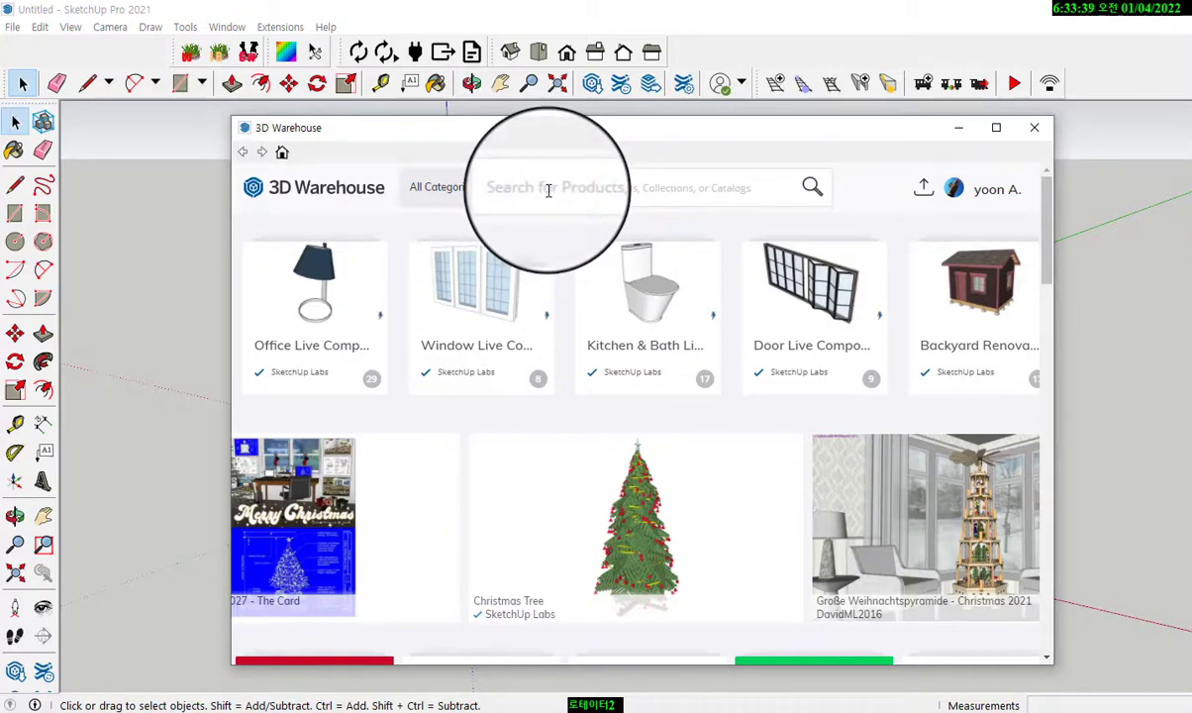
# Search 3D Warehouse for "f16" and show the results in the Models category.
pyautogui.click(548, 190)
pyautogui.write('f16')
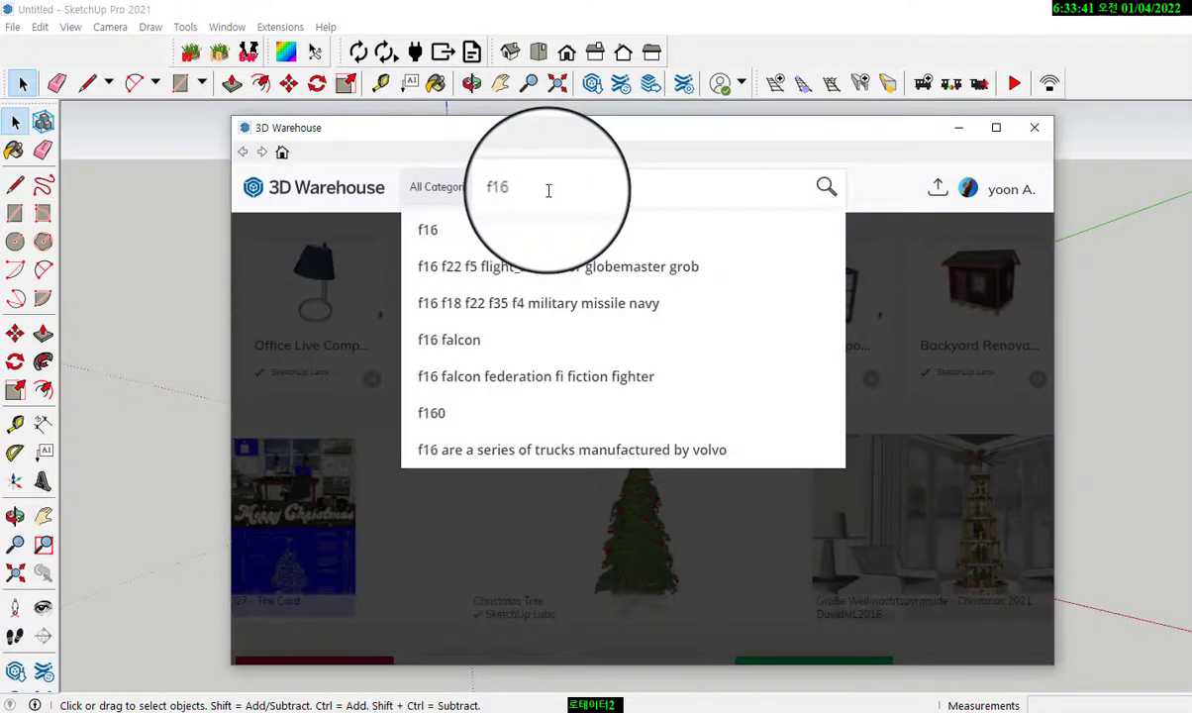
pyautogui.click(820, 193)
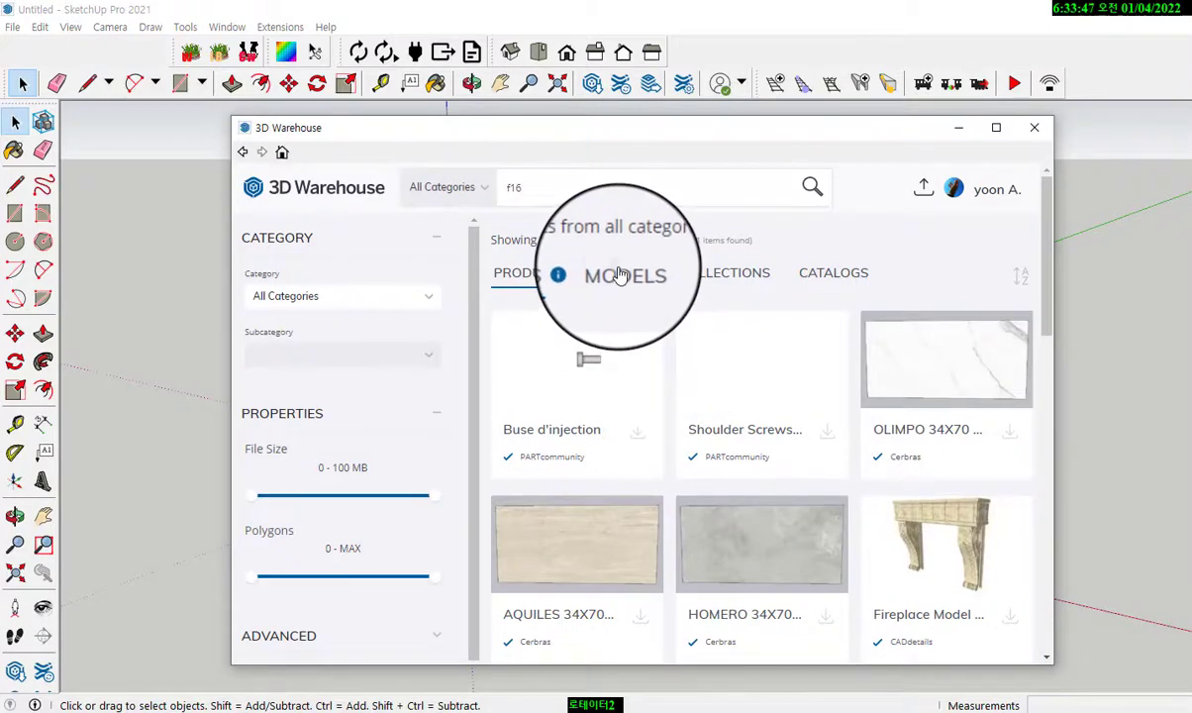
pyautogui.click(620, 274)
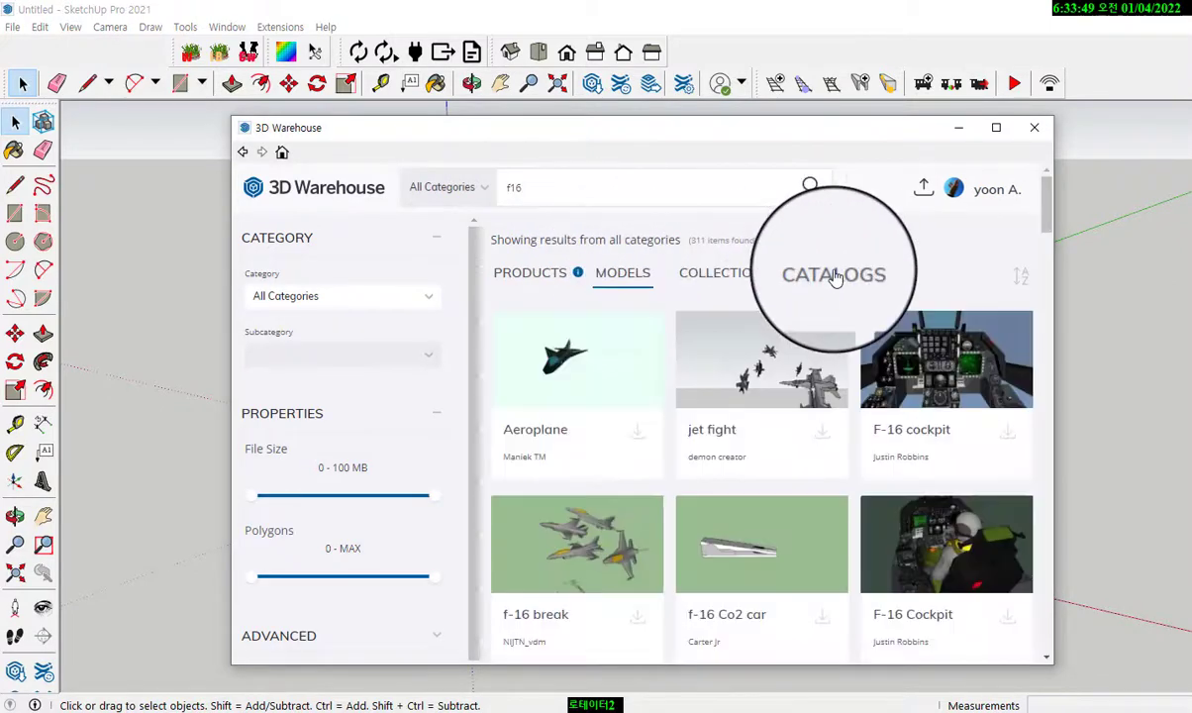
# Look through the f16 model results for a suitable fighter jet.
pyautogui.scroll(-1, 852, 357)
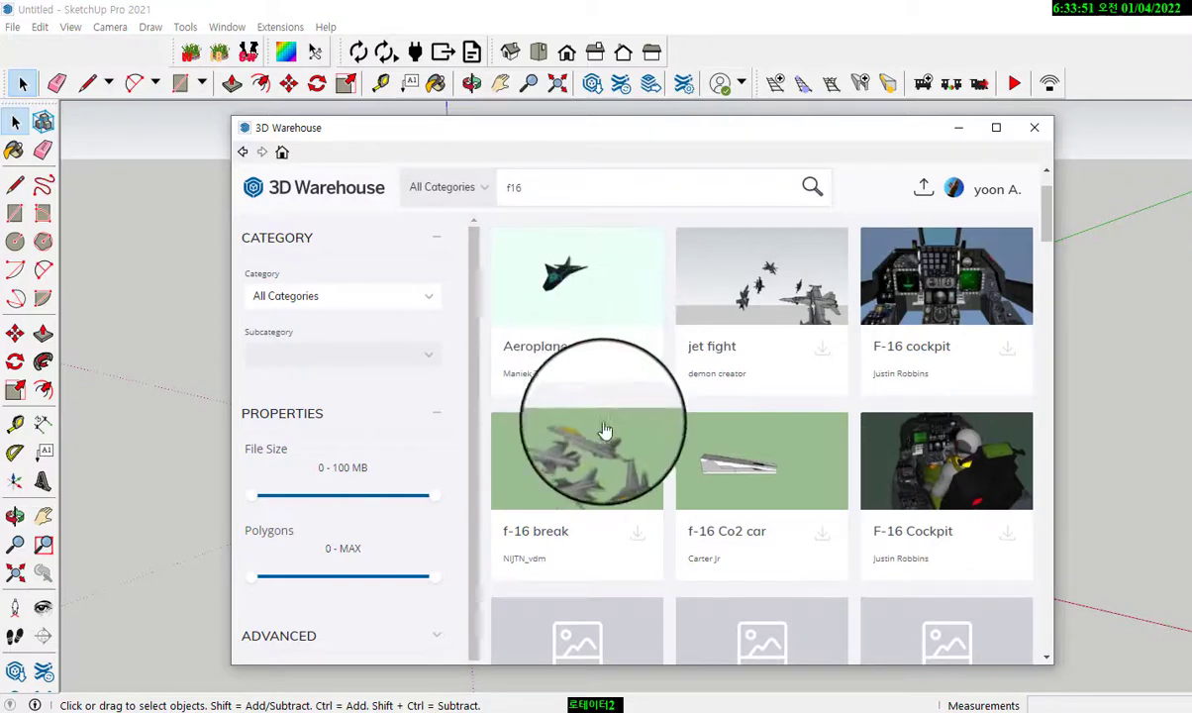
pyautogui.scroll(-1, 601, 455)
pyautogui.scroll(2, 601, 442)
pyautogui.scroll(-2, 601, 437)
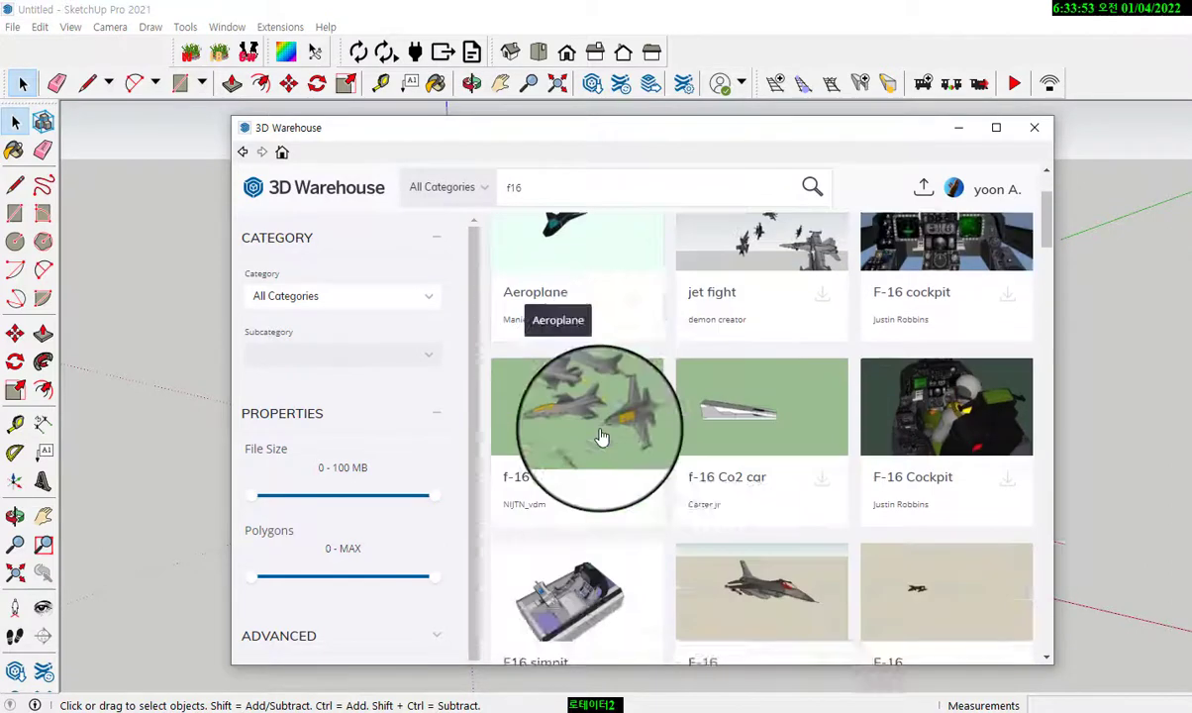
pyautogui.scroll(-2, 601, 437)
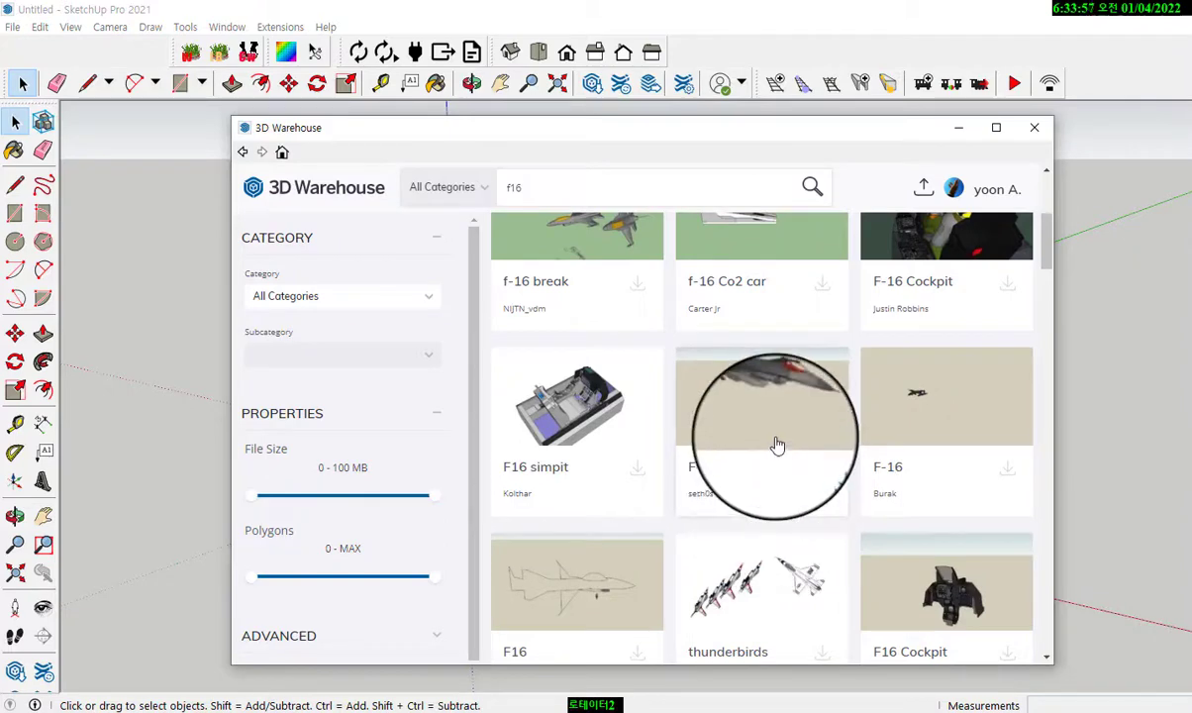
pyautogui.scroll(-1, 766, 424)
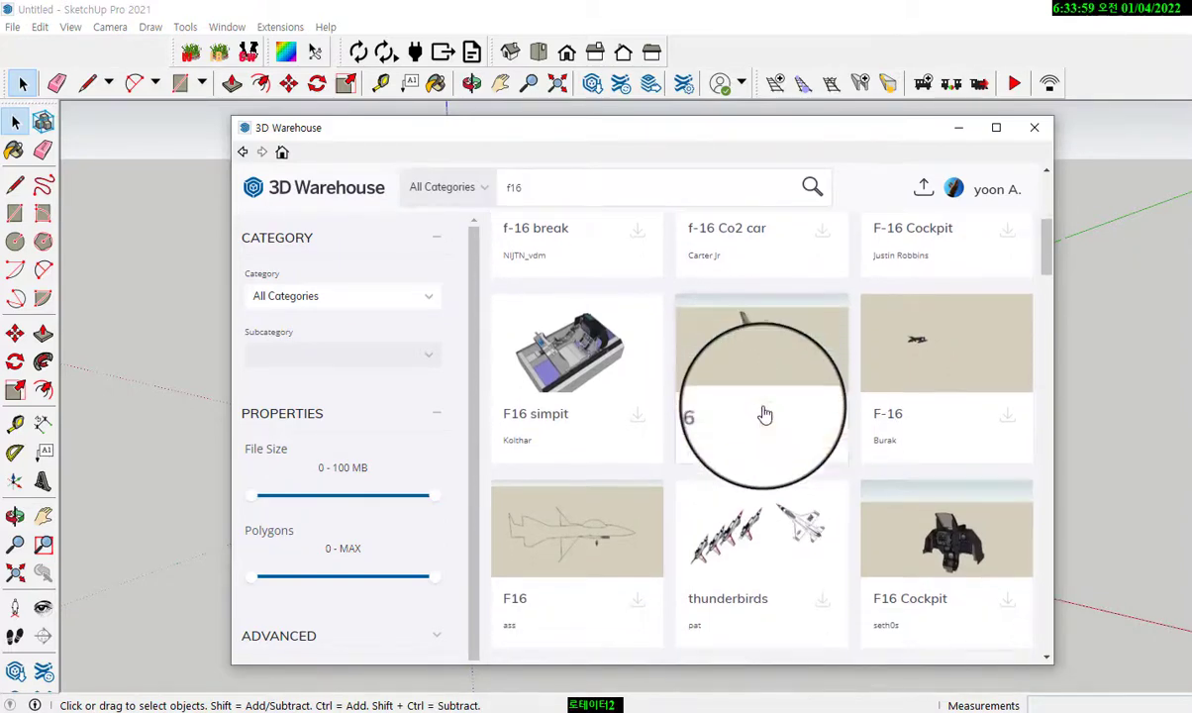
pyautogui.scroll(-2, 765, 413)
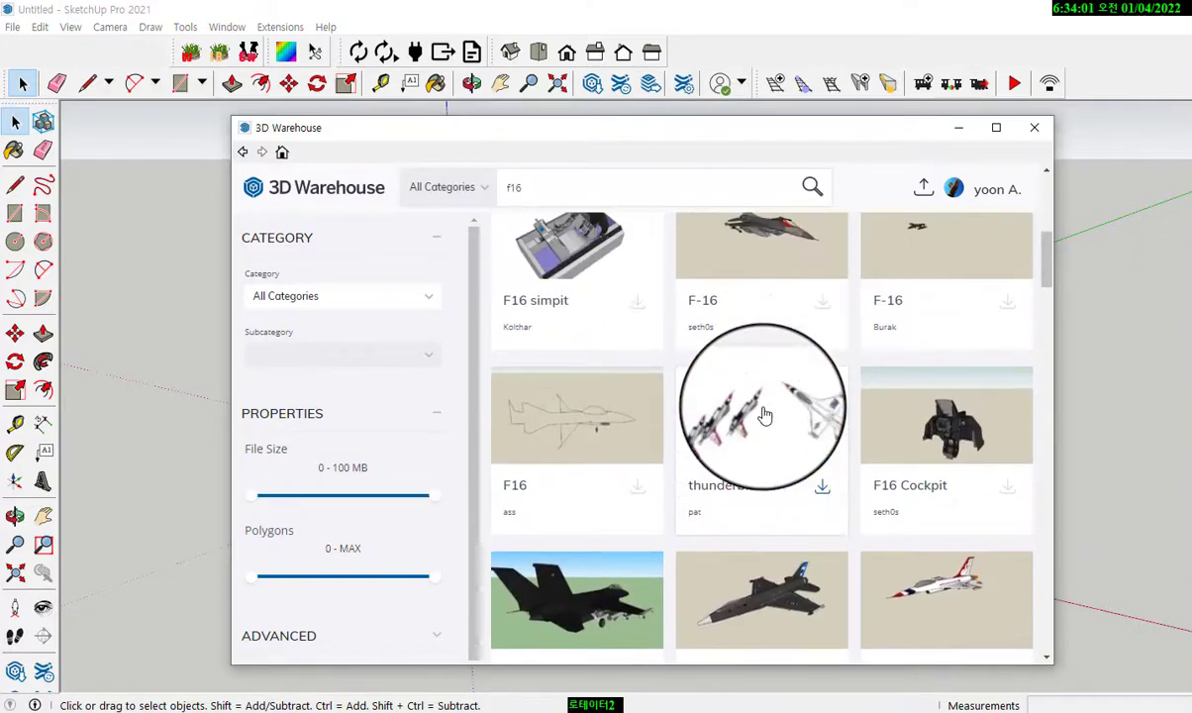
pyautogui.scroll(2, 763, 413)
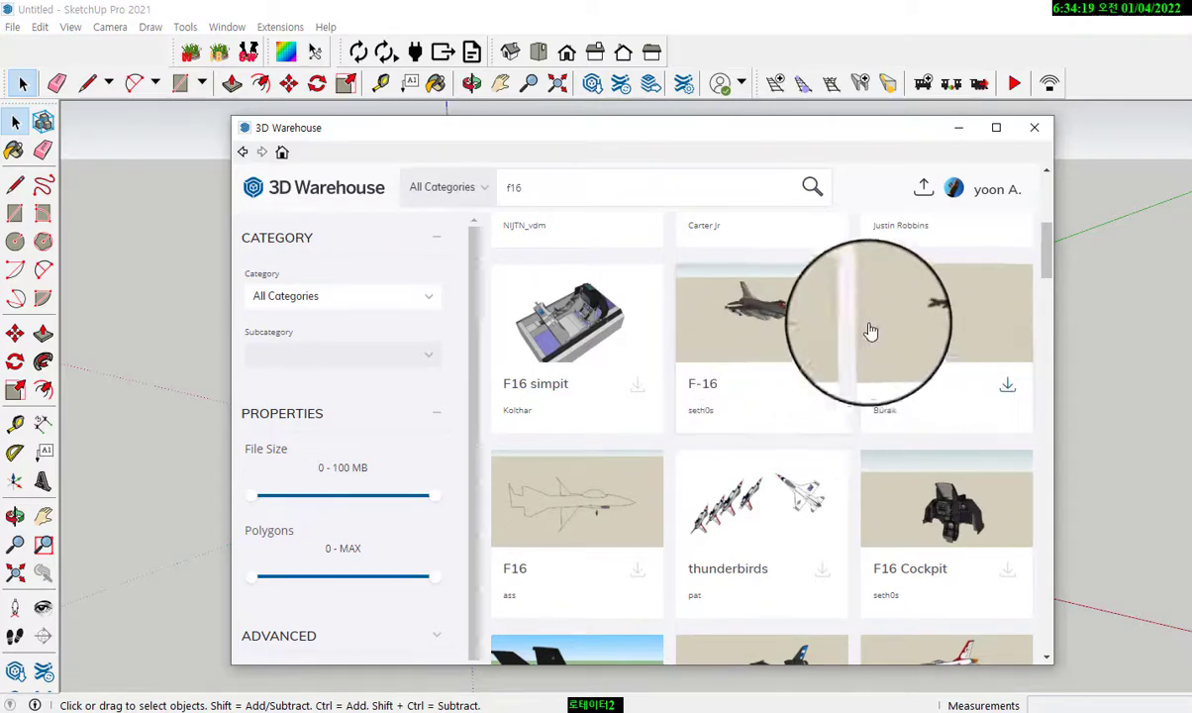
pyautogui.moveTo(781, 140); pyautogui.dragTo(716, 129)
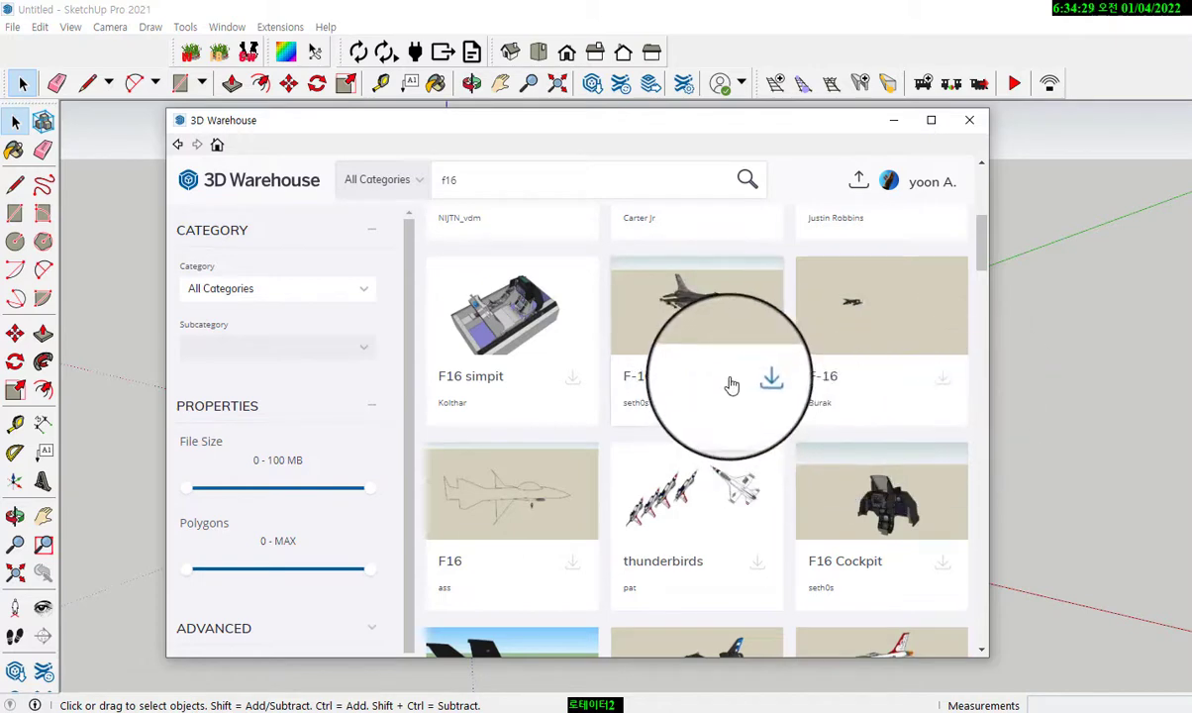
pyautogui.scroll(-2, 764, 452)
pyautogui.scroll(-4, 773, 480)
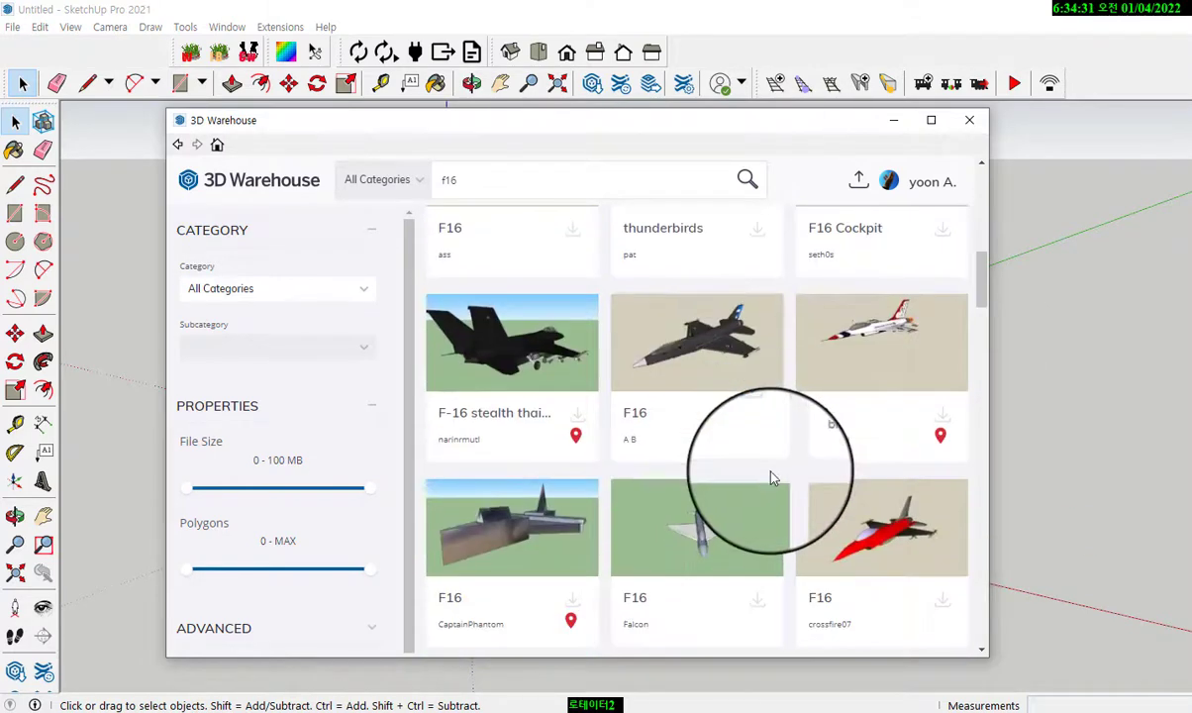
pyautogui.scroll(-2, 773, 478)
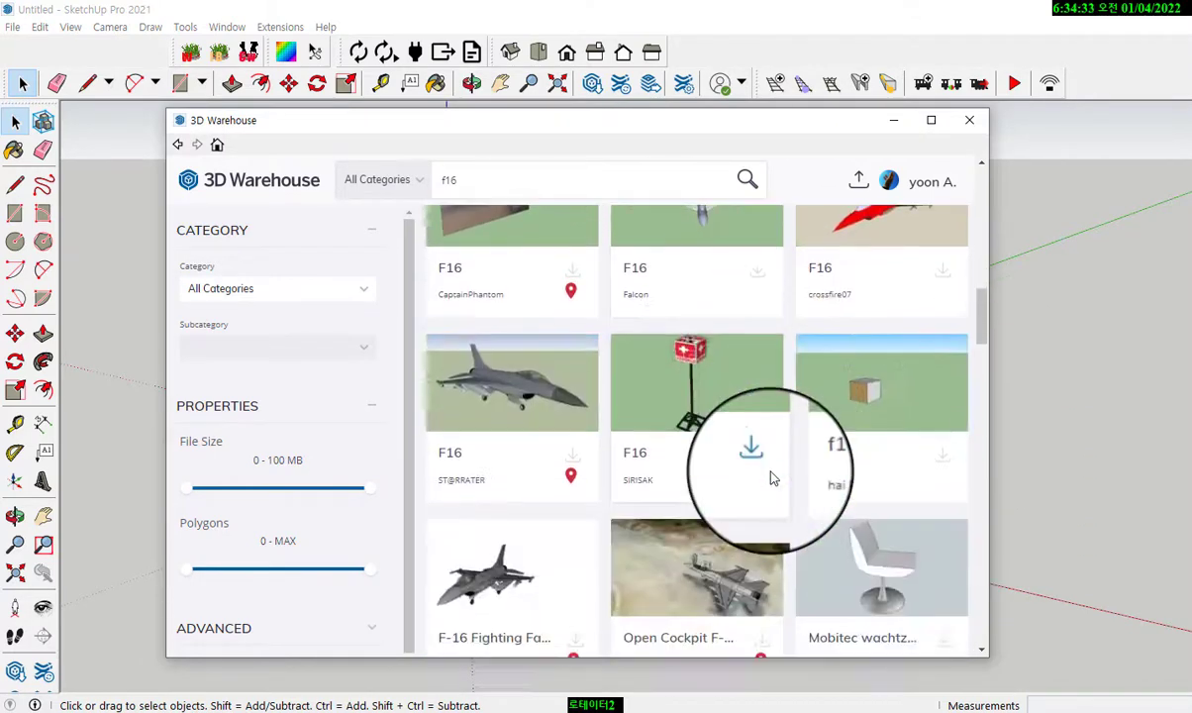
pyautogui.scroll(2, 771, 481)
pyautogui.scroll(-3, 718, 492)
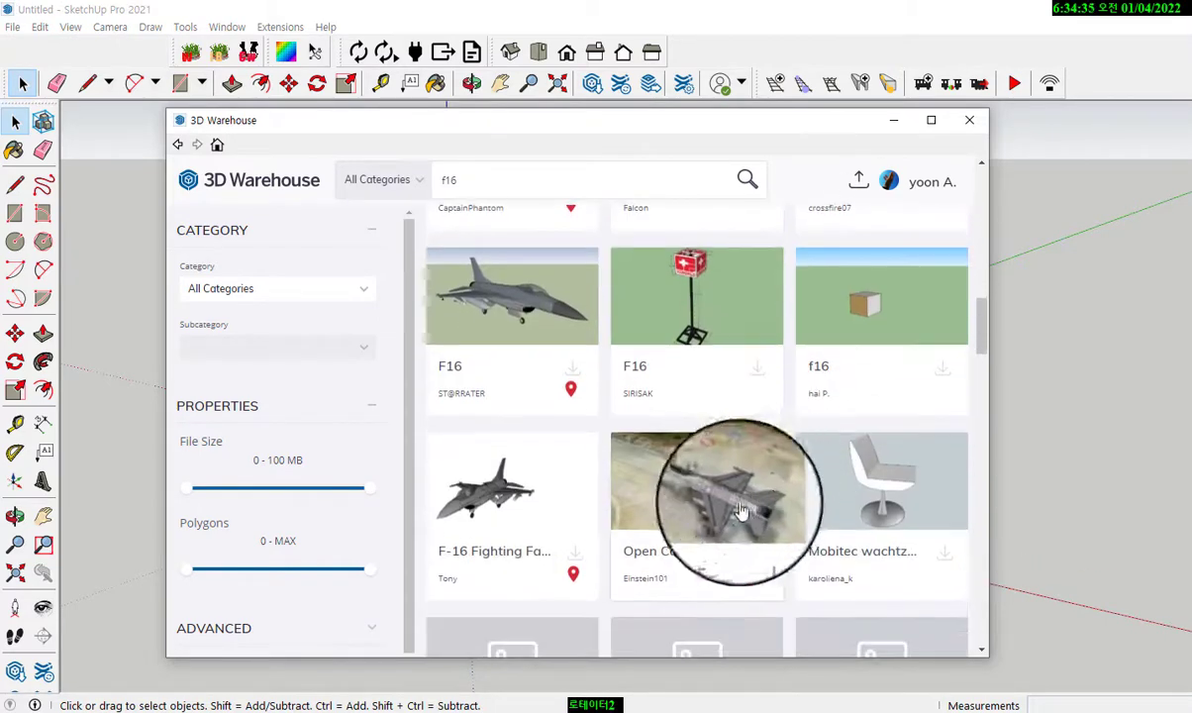
# Download the "F-16 Fighting Falcon" model from 3D Warehouse and load it directly into the open SketchUp model.
pyautogui.click(497, 513)
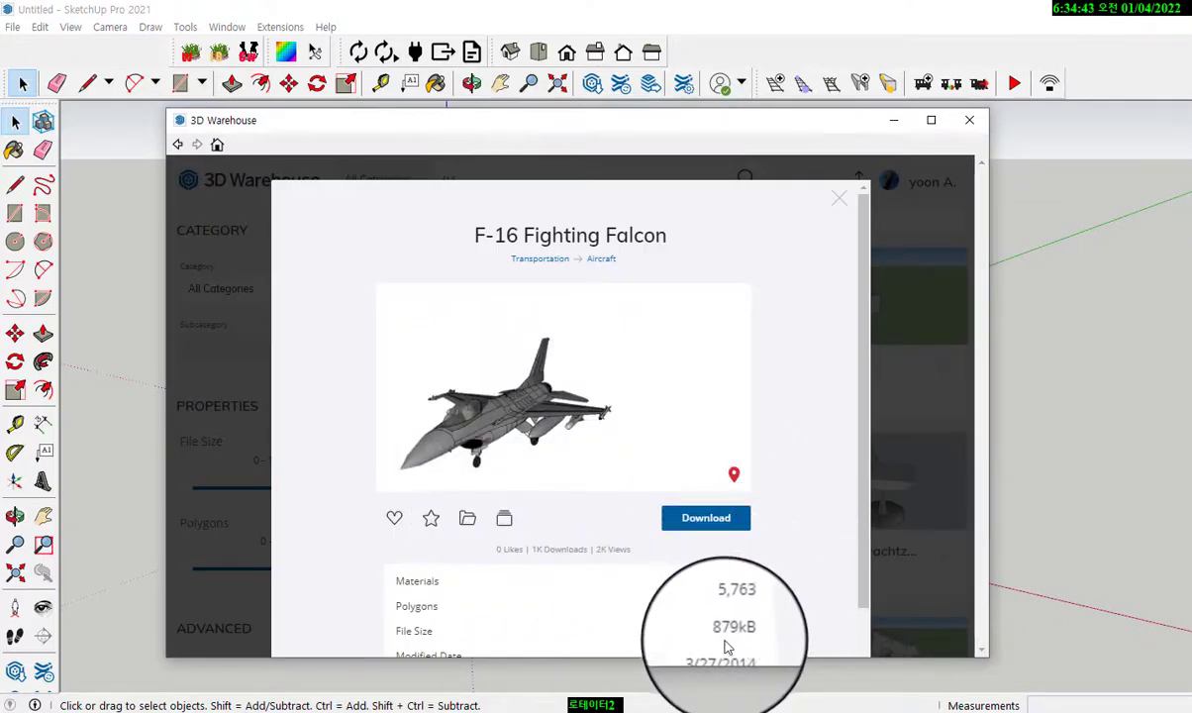
pyautogui.click(690, 521)
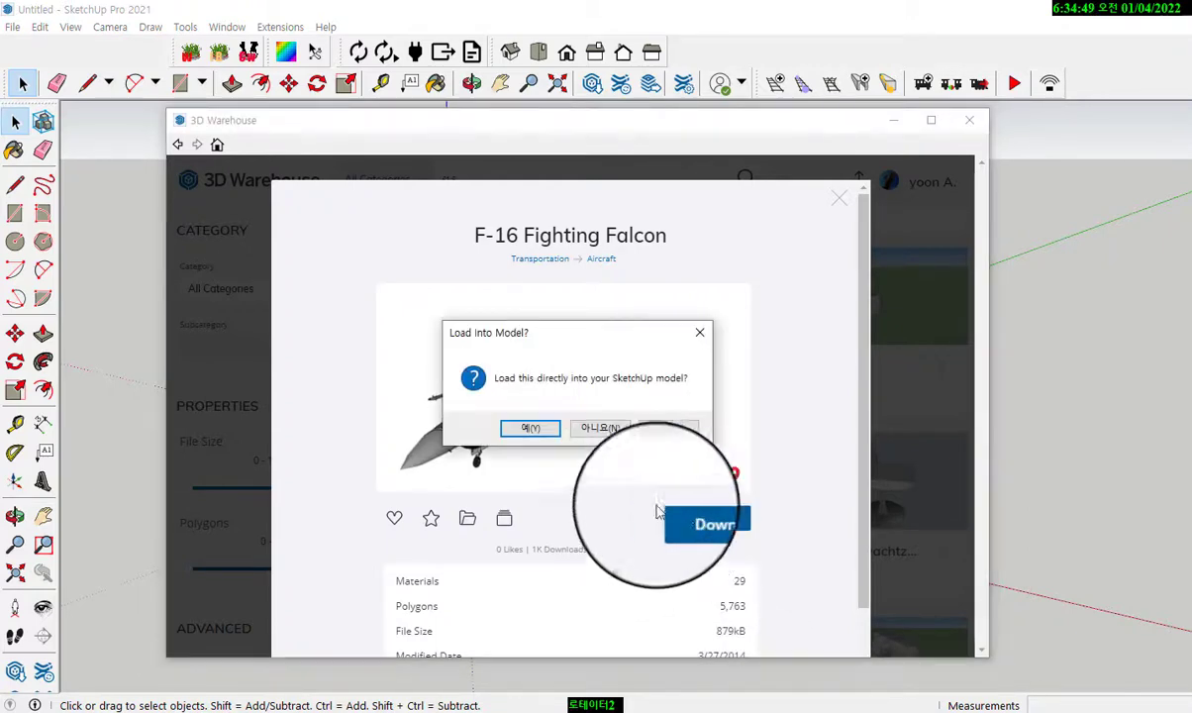
pyautogui.click(548, 435)
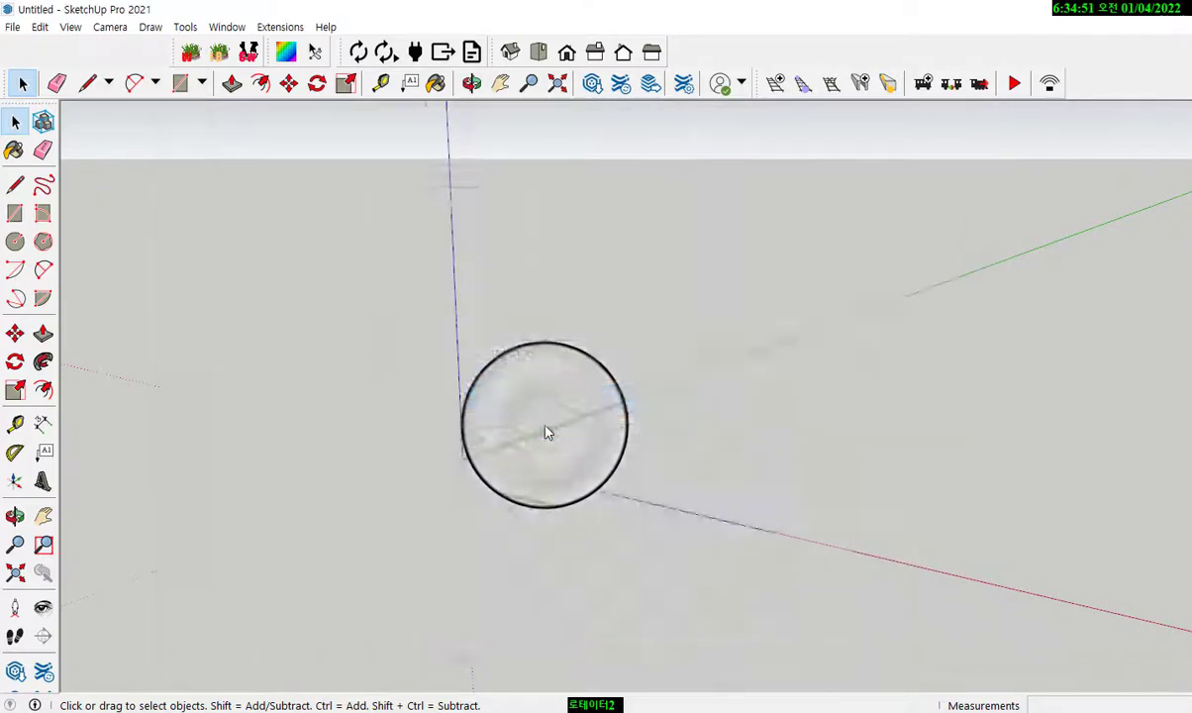
pyautogui.scroll(-10, 546, 433)
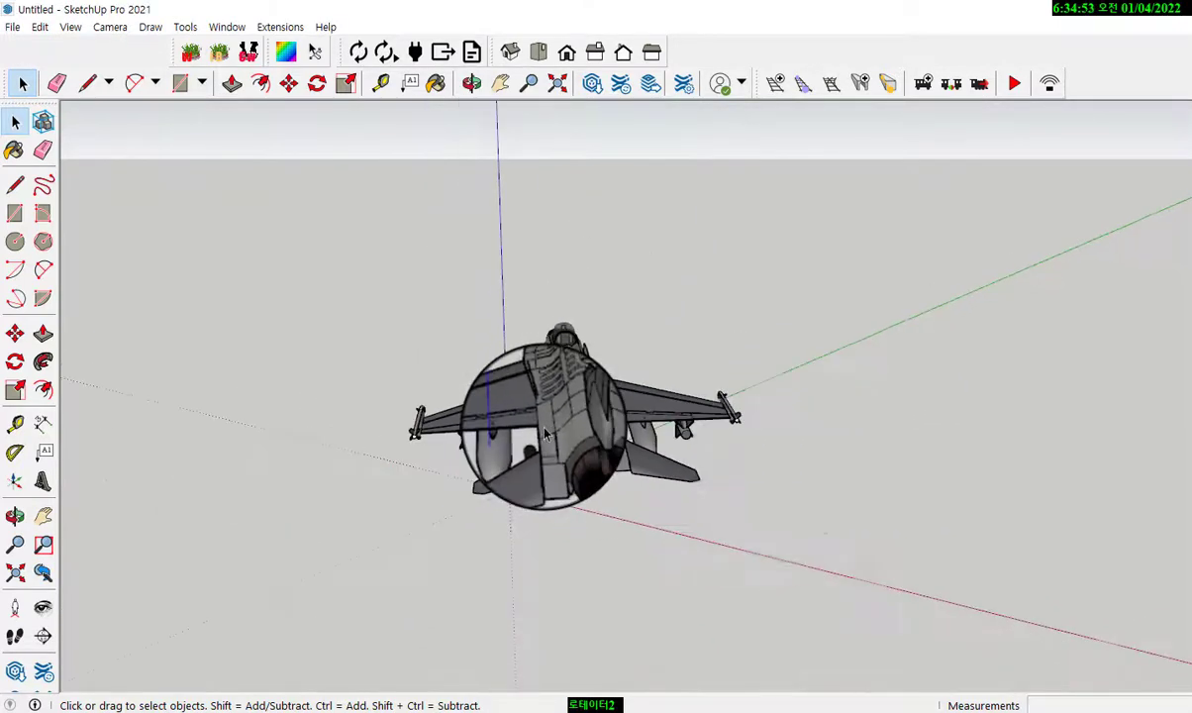
# Select the F-16 model and move it about 38 m away from the origin, roughly toward the positive green axis direction.
pyautogui.scroll(-5, 545, 433)
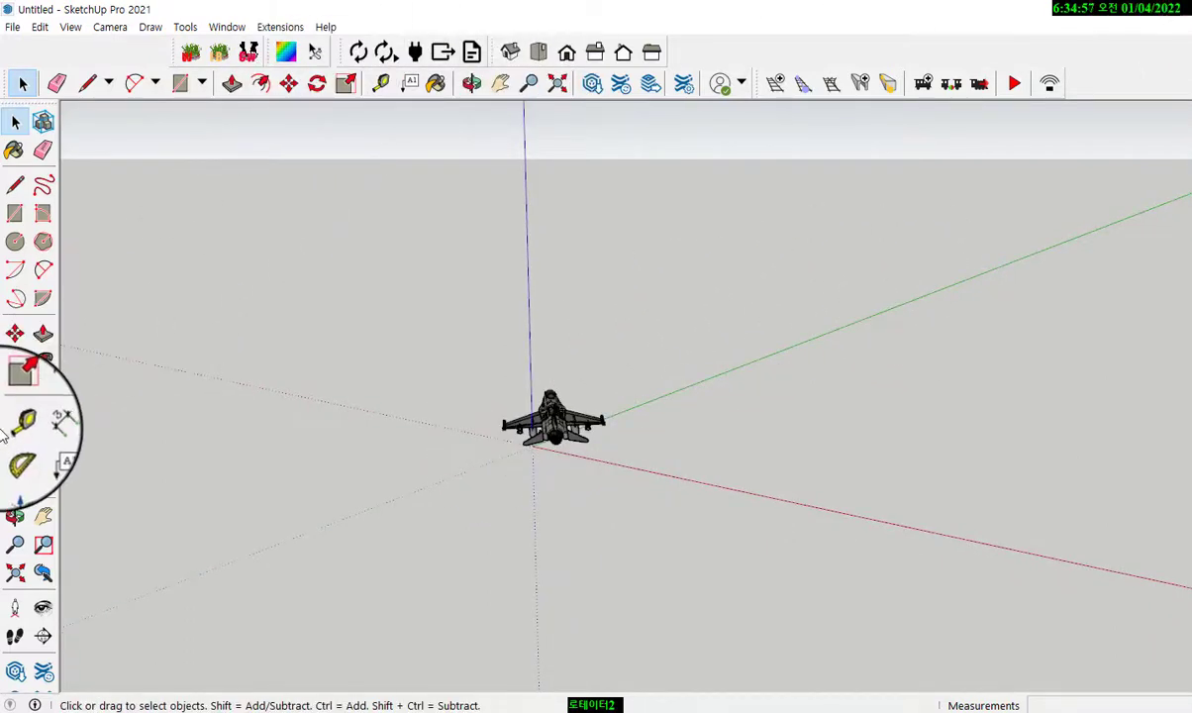
pyautogui.scroll(-5, 639, 306)
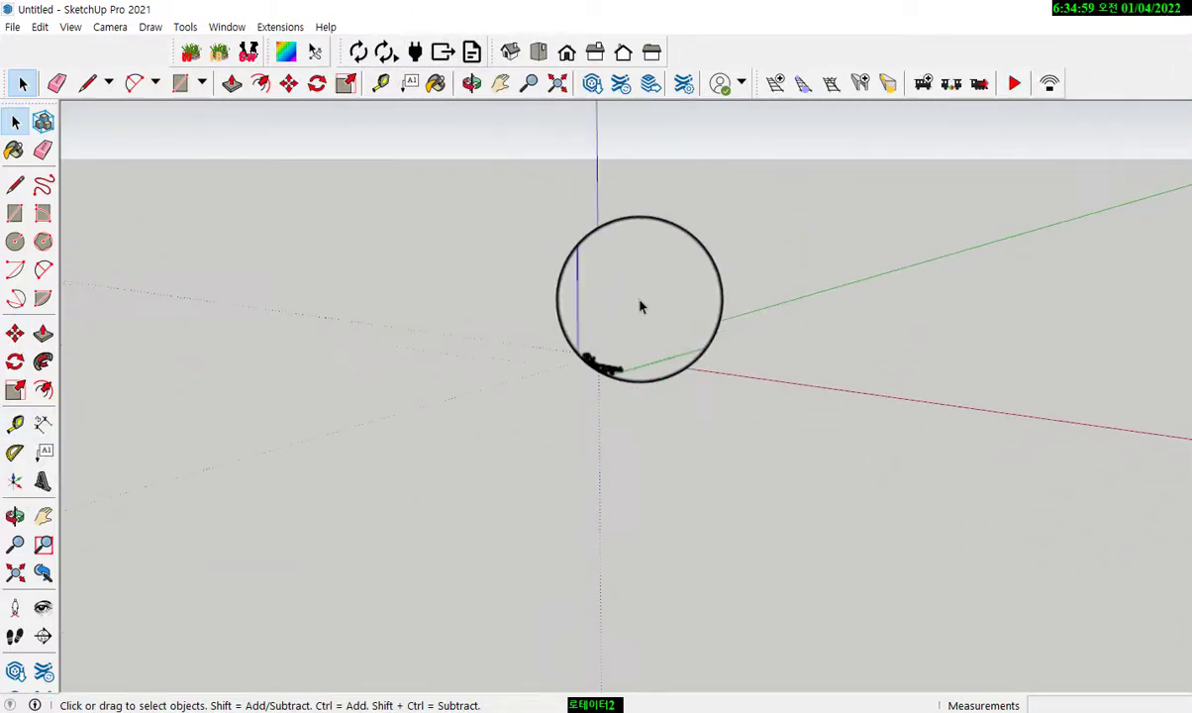
pyautogui.scroll(-2, 640, 305)
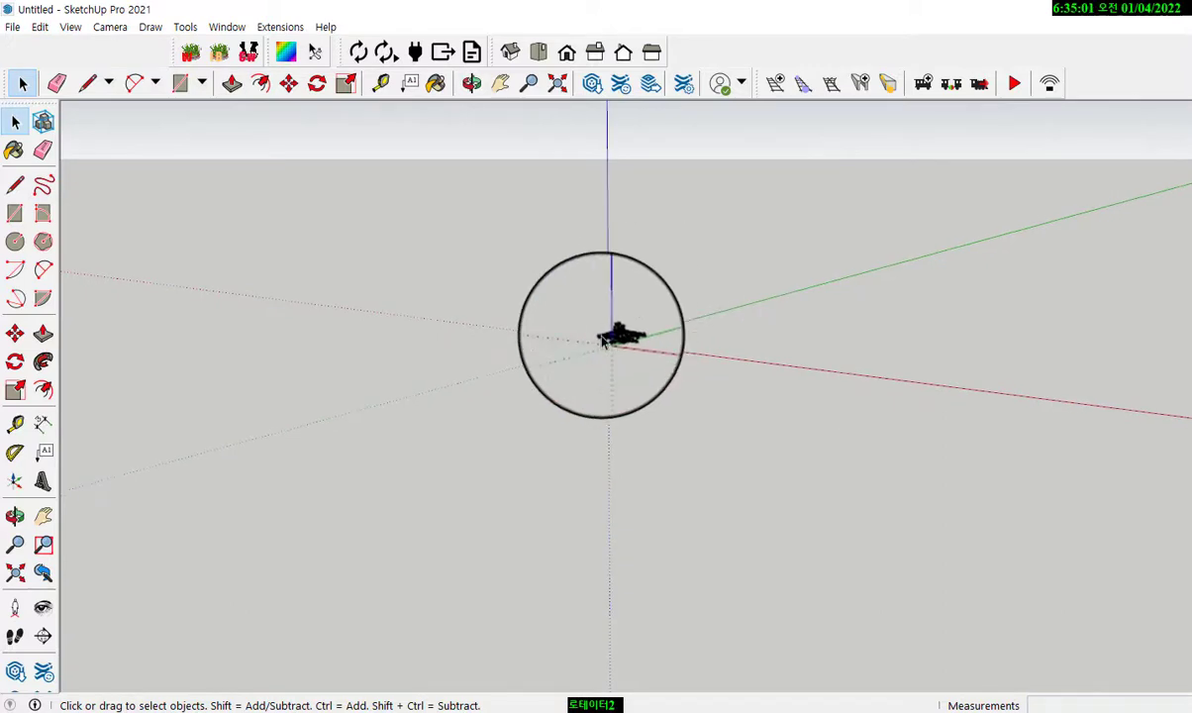
pyautogui.click(614, 336)
pyautogui.scroll(3, 614, 337)
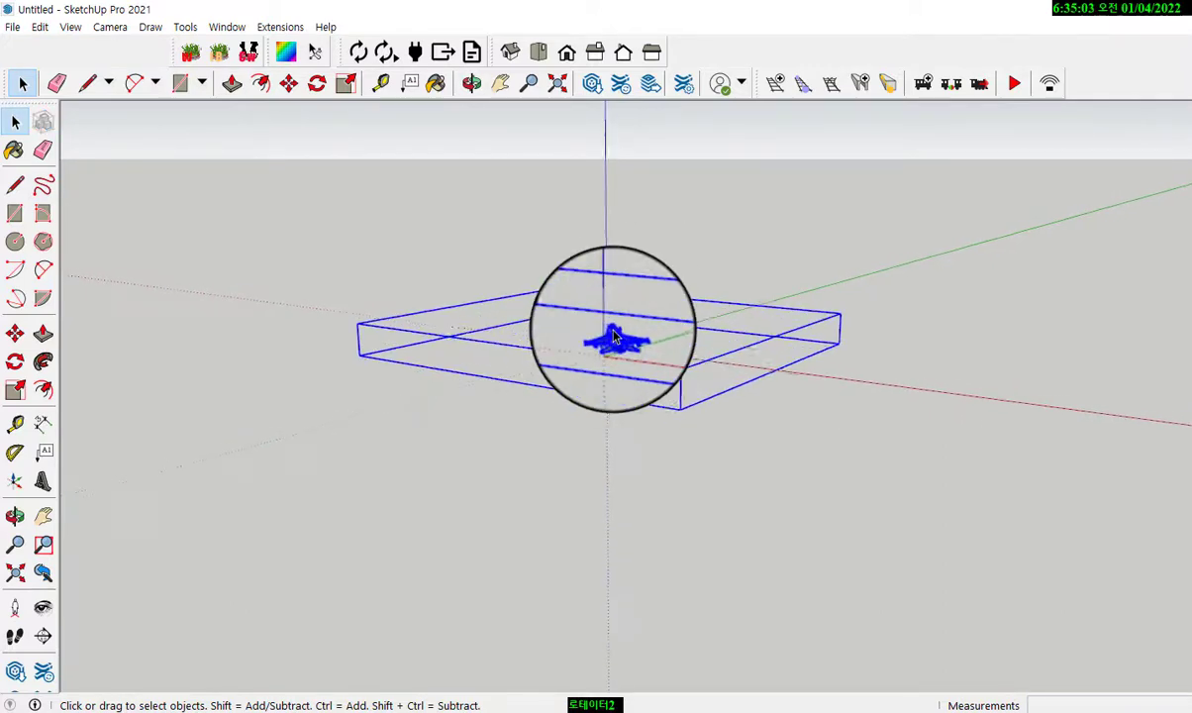
pyautogui.scroll(2, 614, 336)
pyautogui.scroll(4, 615, 336)
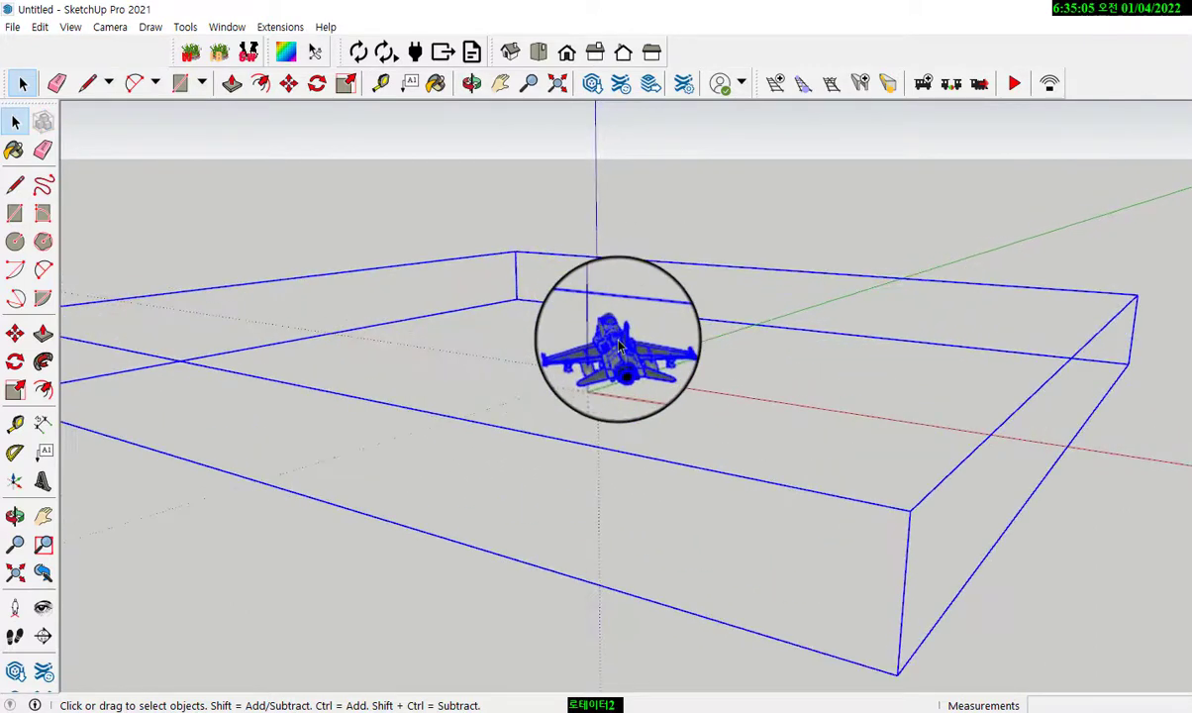
pyautogui.click(15, 334)
pyautogui.click(602, 339)
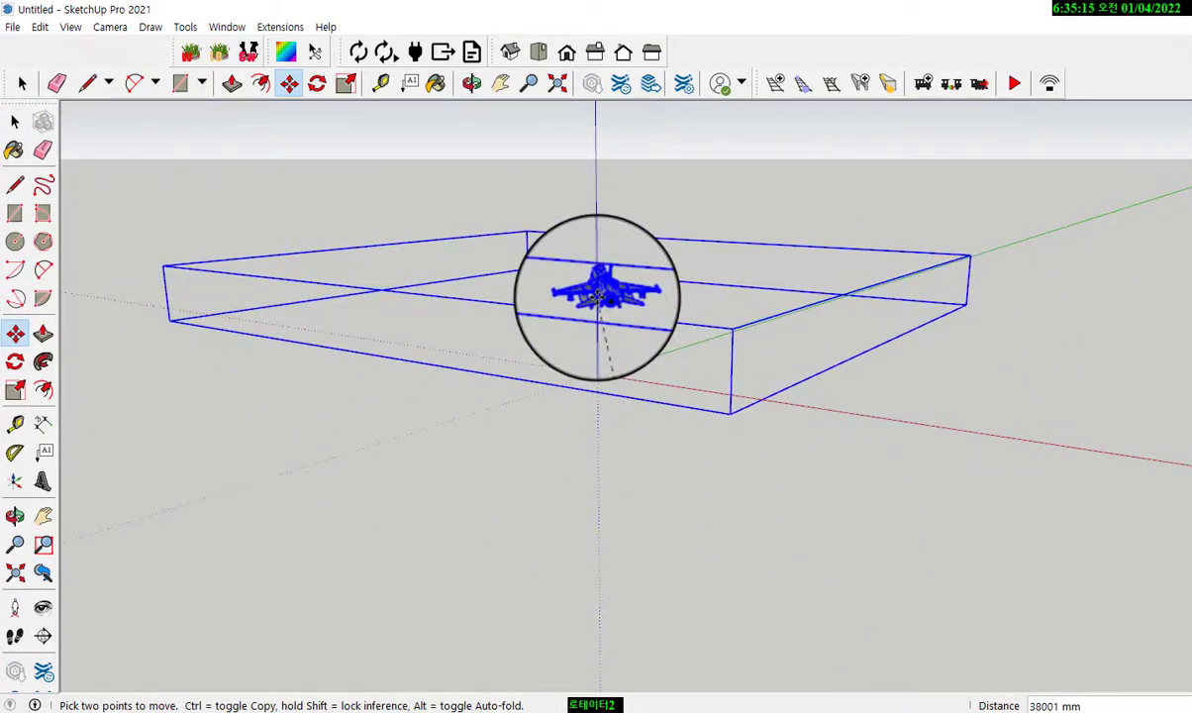
pyautogui.click(597, 297)
# Shift the F-16 slightly with the Move tool, by about 225 mm.
pyautogui.scroll(2, 591, 315)
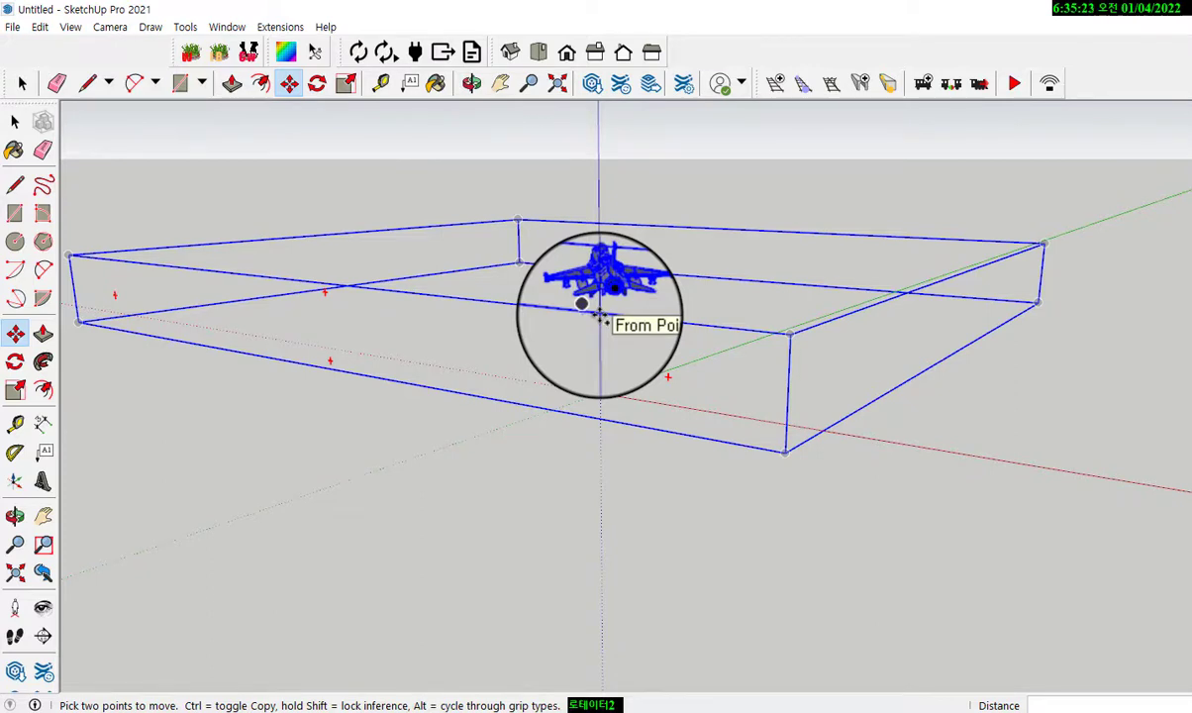
pyautogui.click(598, 315)
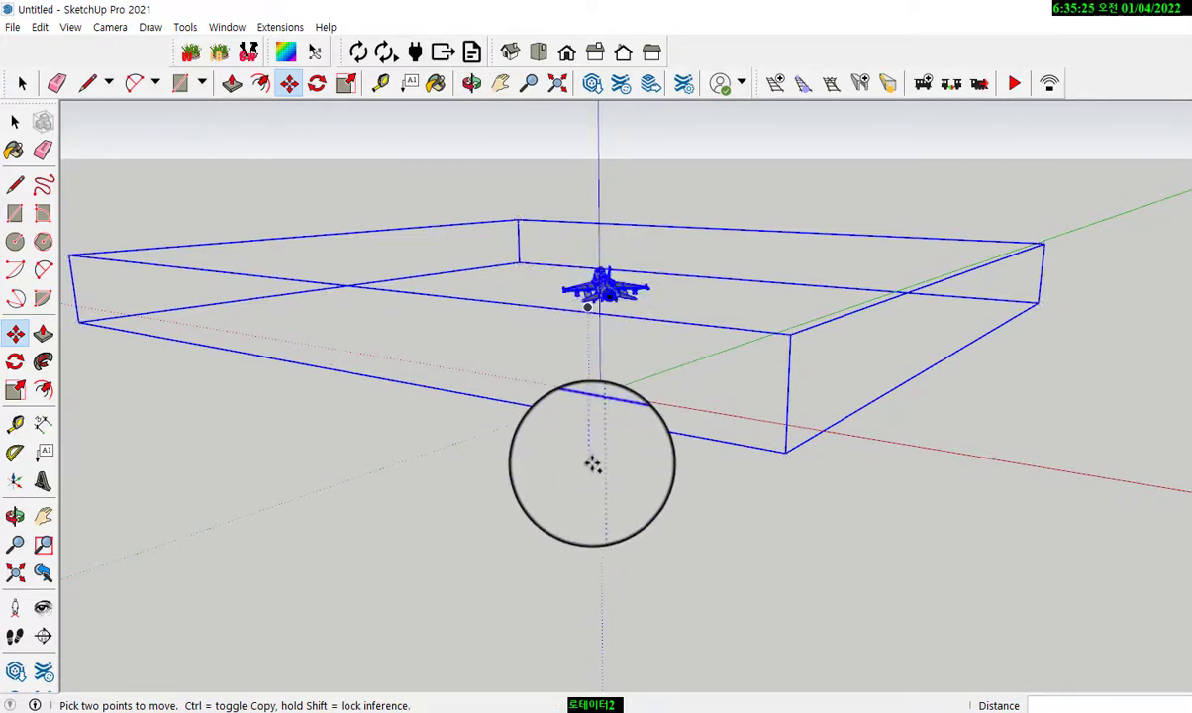
pyautogui.click(592, 464)
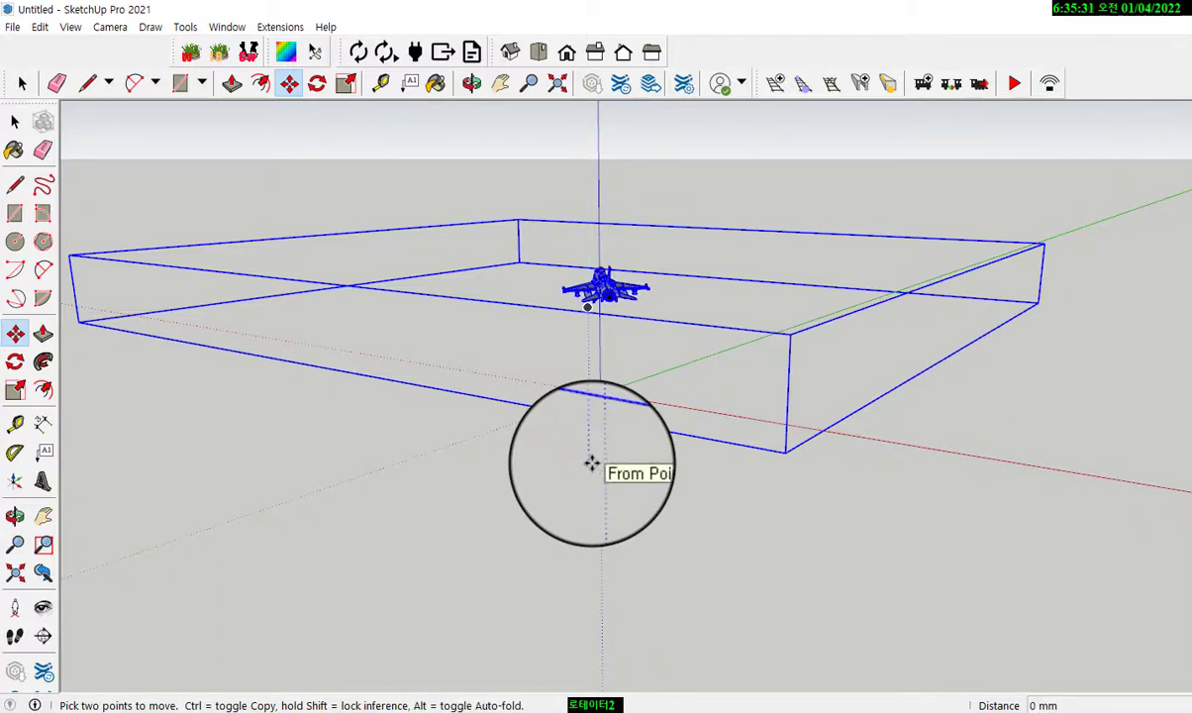
pyautogui.click(591, 462)
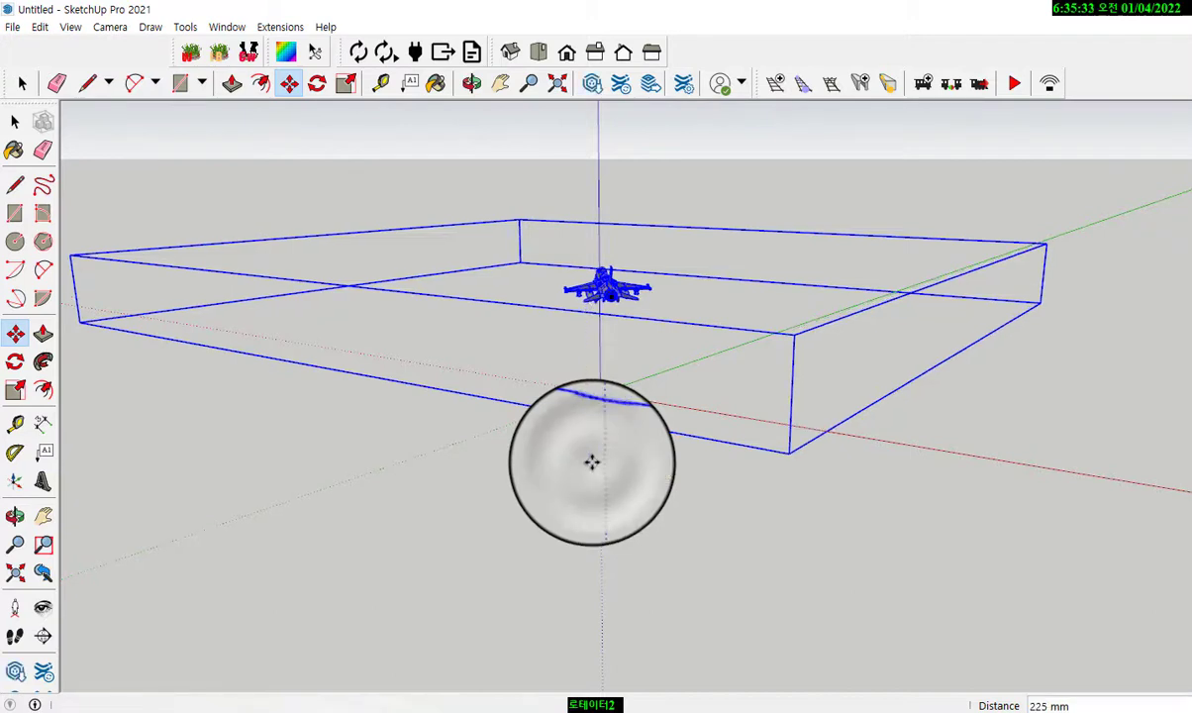
# Paste three copies of the F-16 in a row beside the original, spaced roughly evenly in the red axis direction.
pyautogui.scroll(-4, 591, 462)
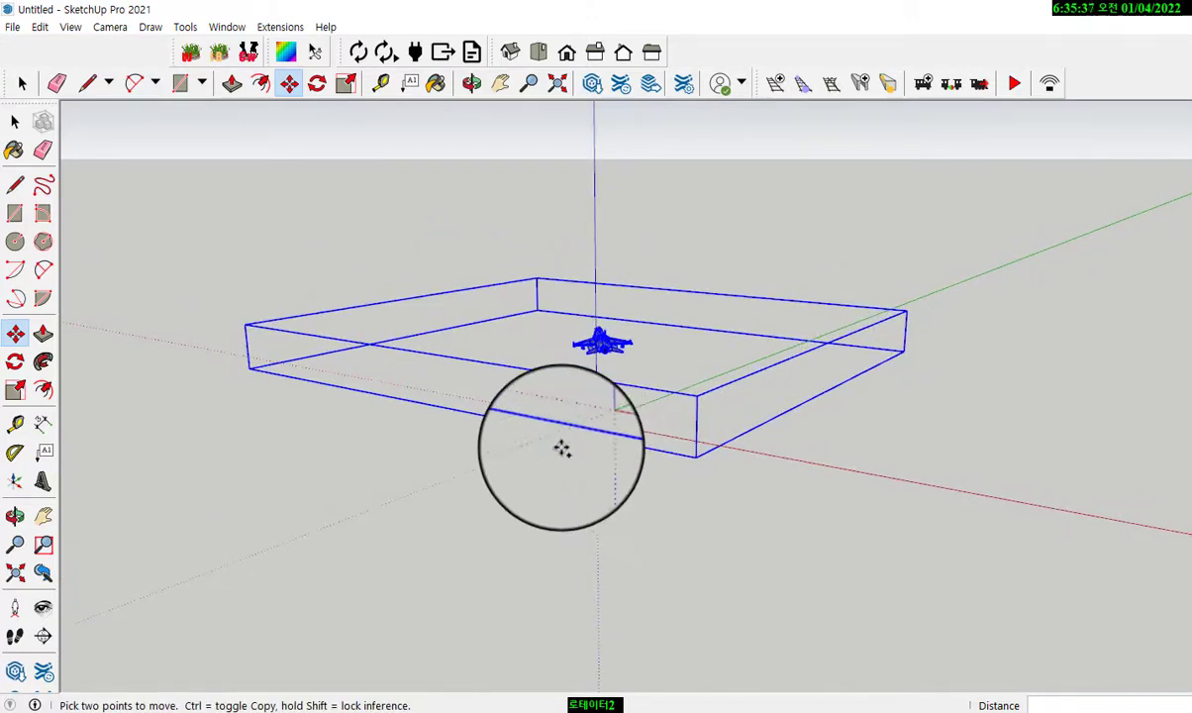
pyautogui.hotkey('ctrl', 'v')
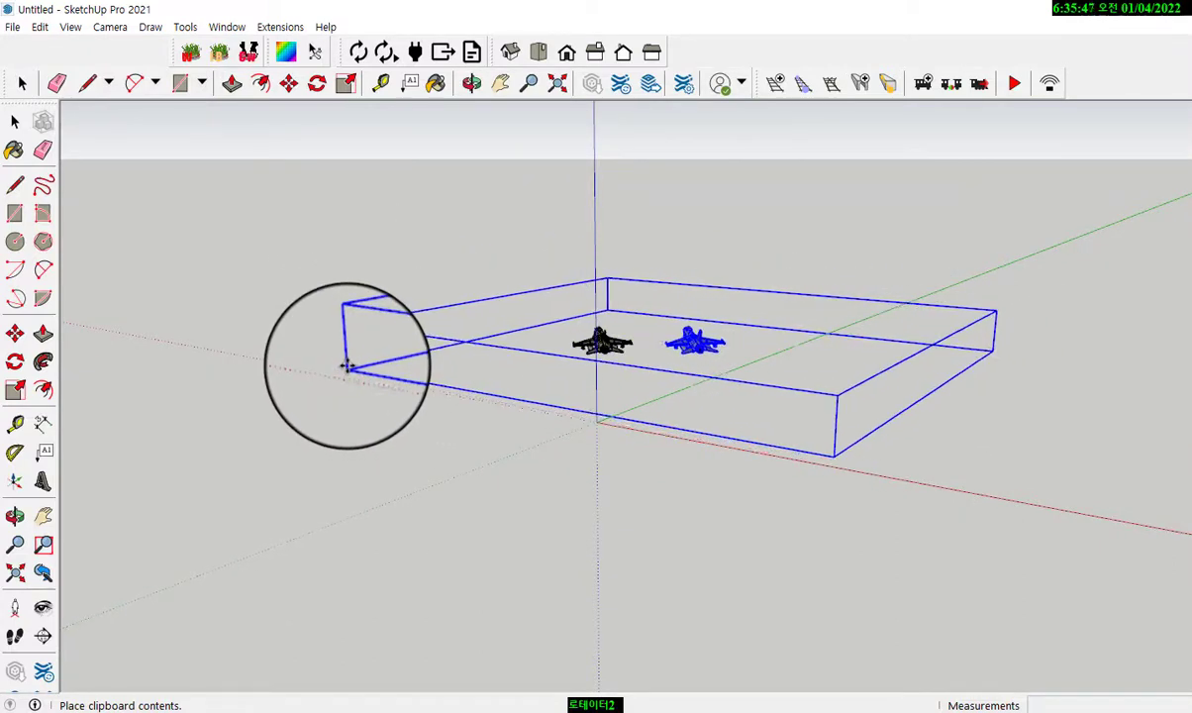
pyautogui.click(347, 368)
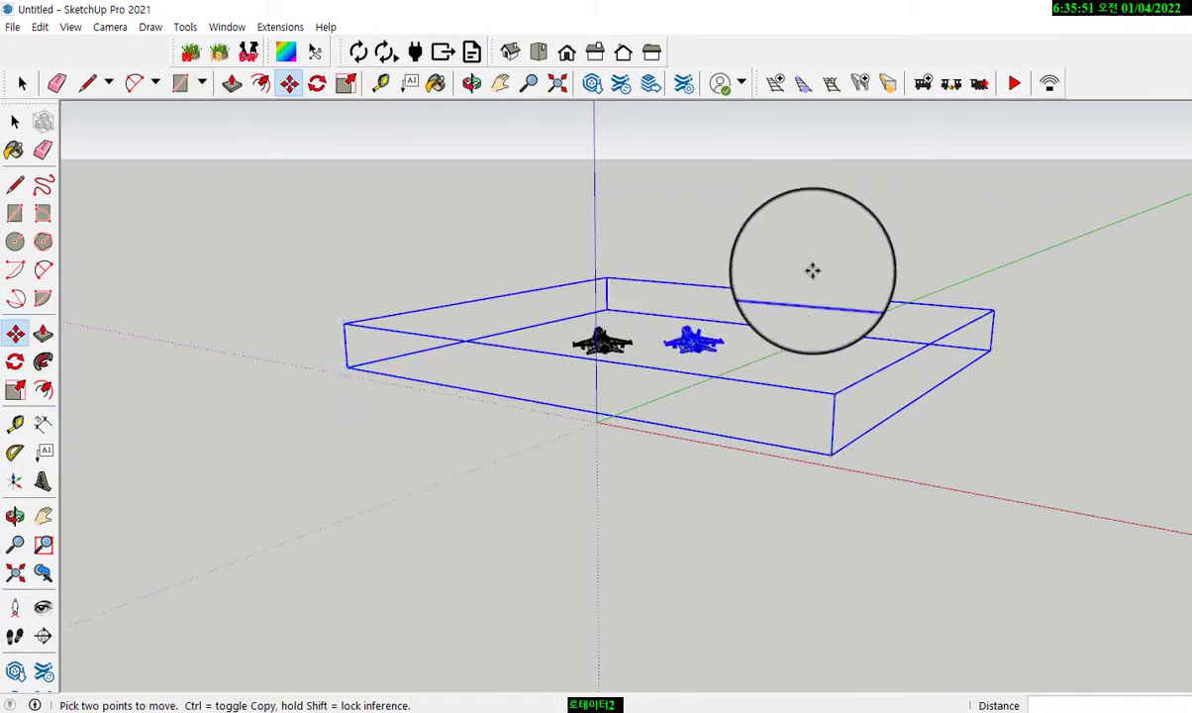
pyautogui.hotkey('ctrl', 'z')
pyautogui.hotkey('ctrl', 'v')
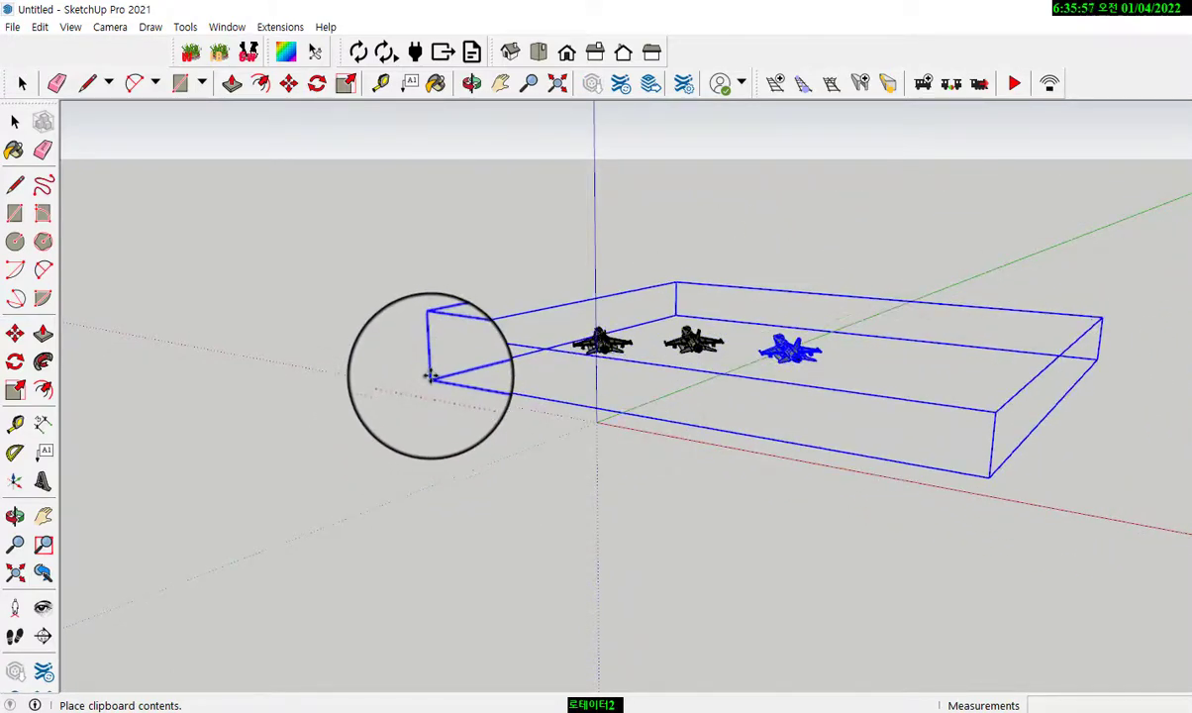
pyautogui.click(430, 375)
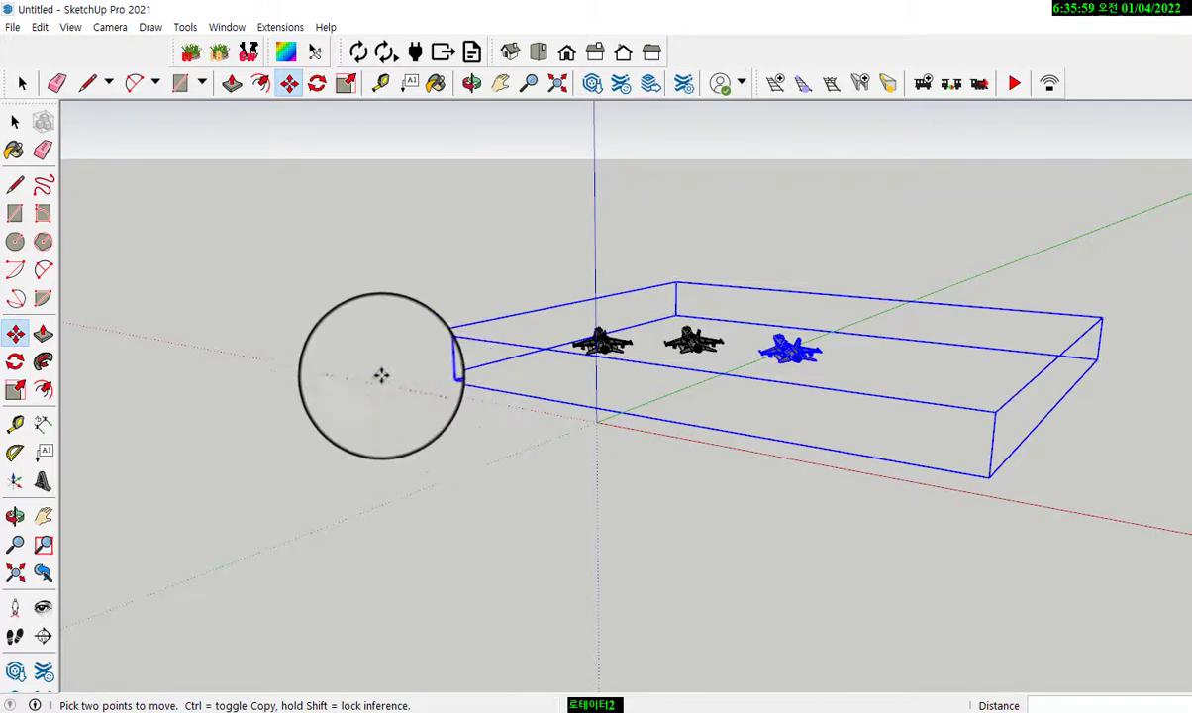
pyautogui.hotkey('ctrl', 'v')
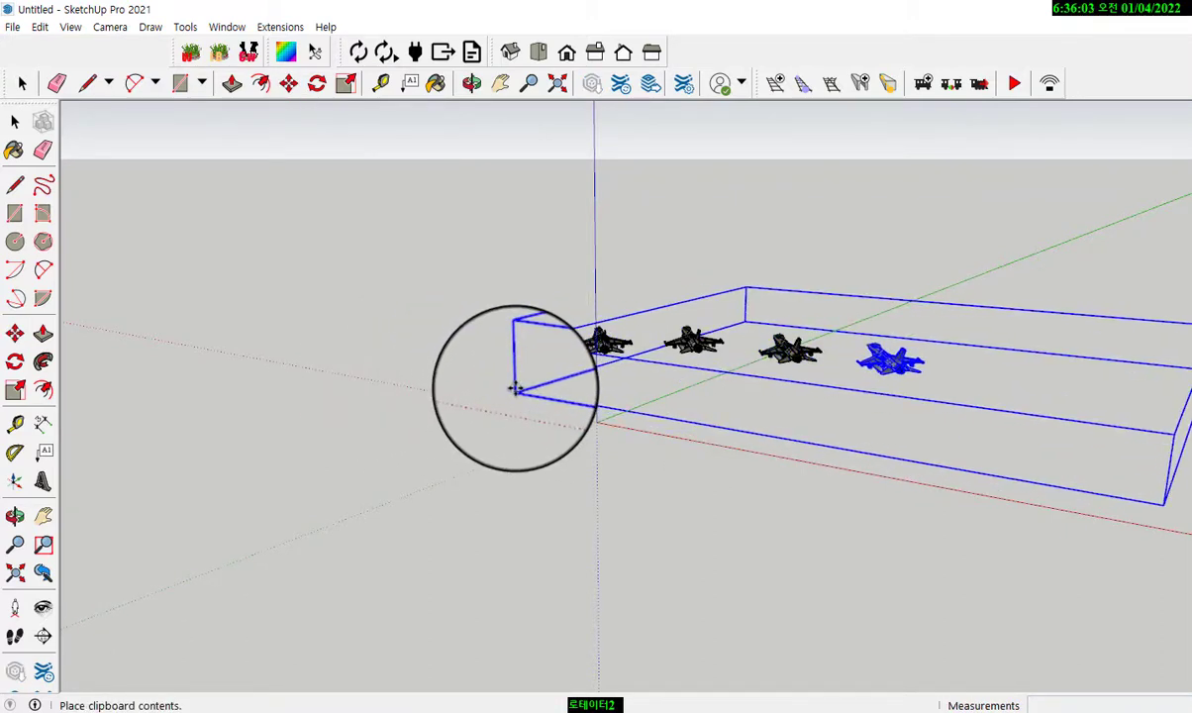
pyautogui.click(516, 389)
pyautogui.rightClick(516, 389)
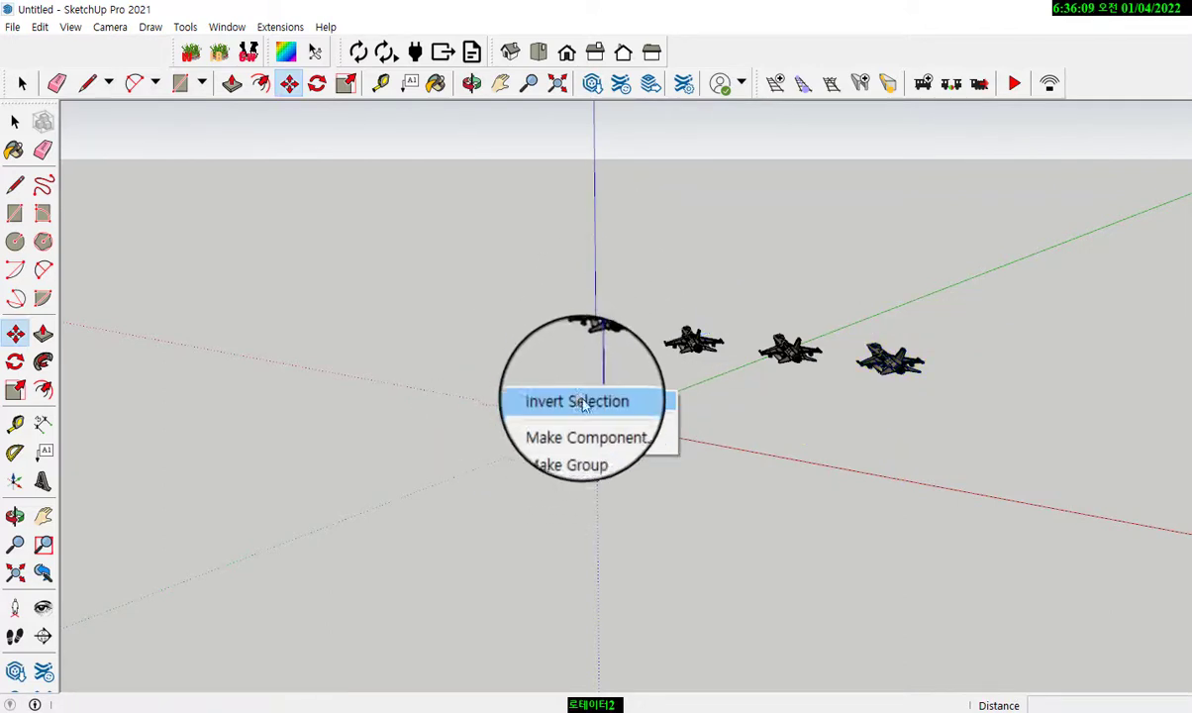
pyautogui.click(482, 418)
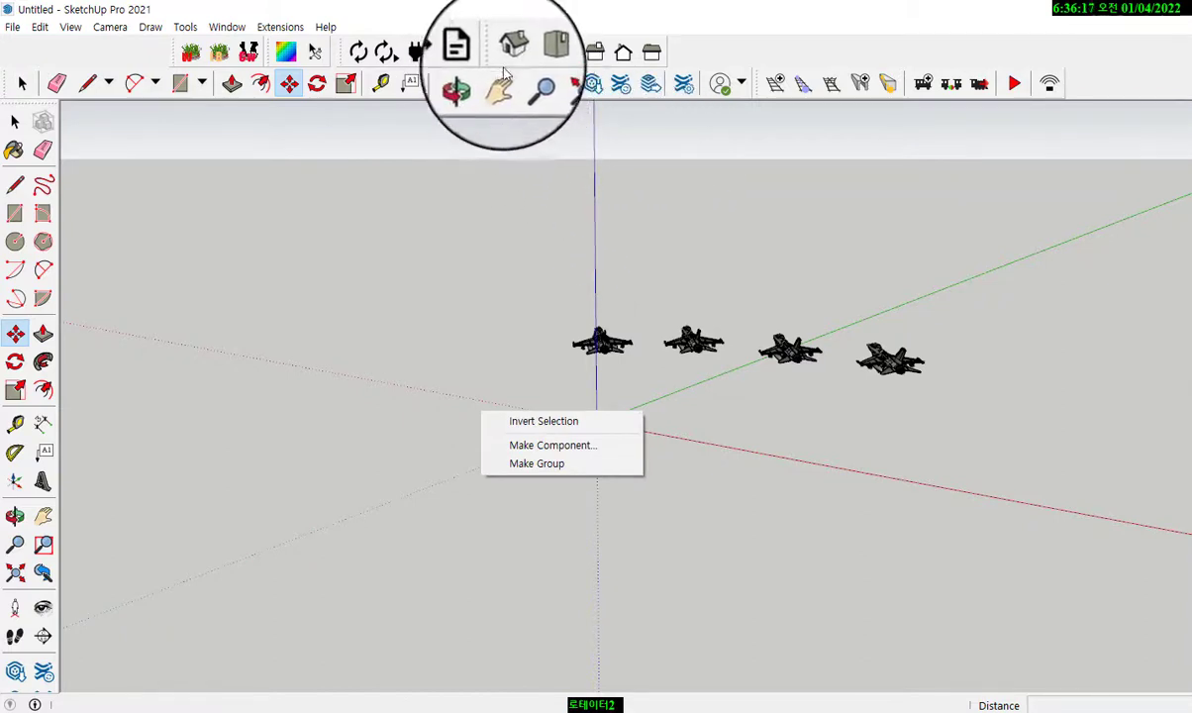
pyautogui.click(472, 83)
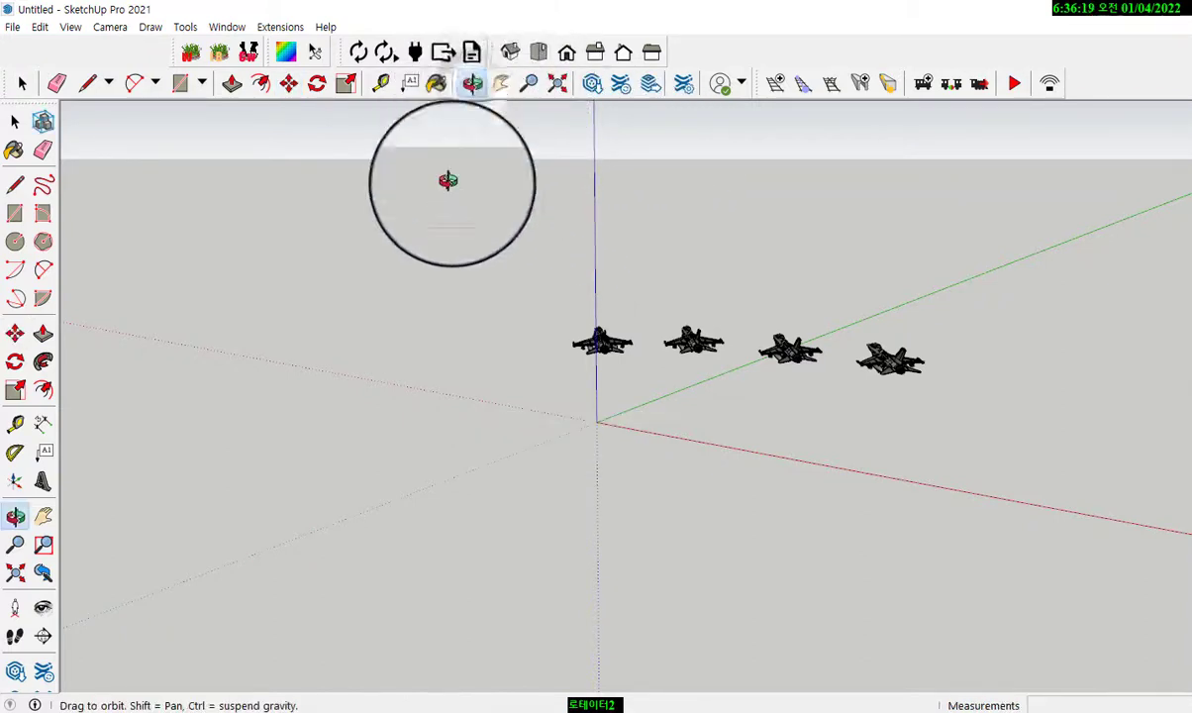
pyautogui.rightClick(498, 372)
pyautogui.click(534, 387)
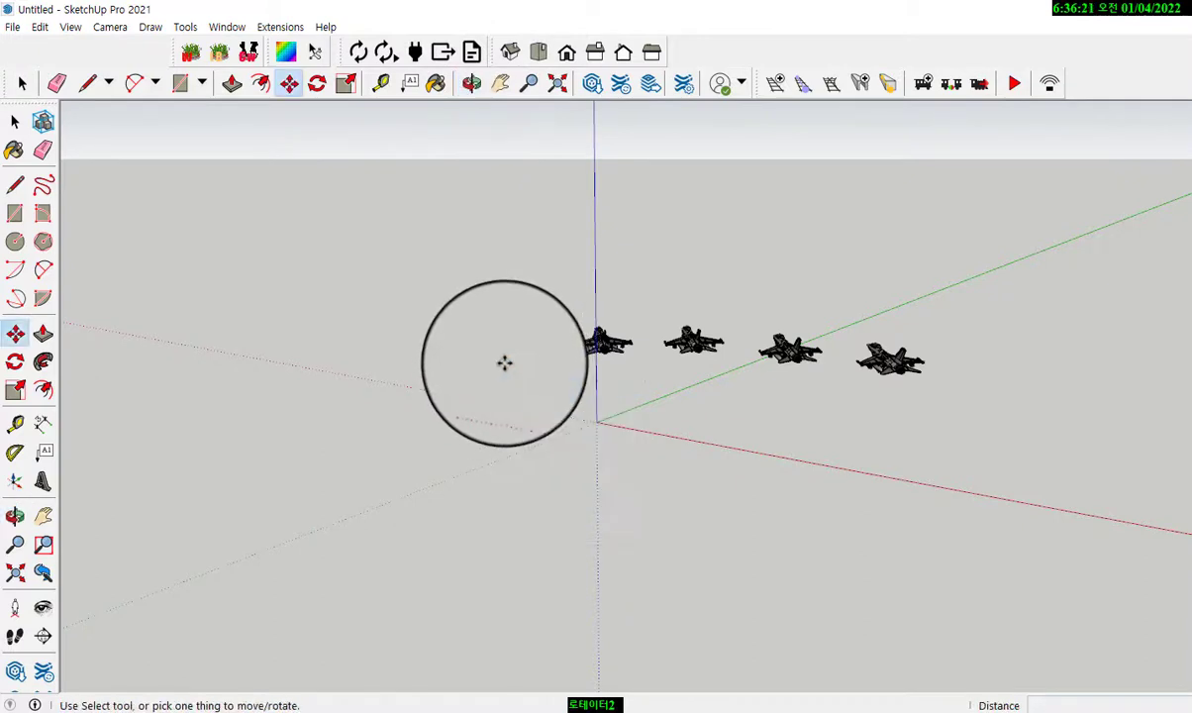
# Move the original F-16 at the end of the row forward by about 5249 mm.
pyautogui.click(471, 83)
pyautogui.moveTo(463, 399); pyautogui.dragTo(628, 468)
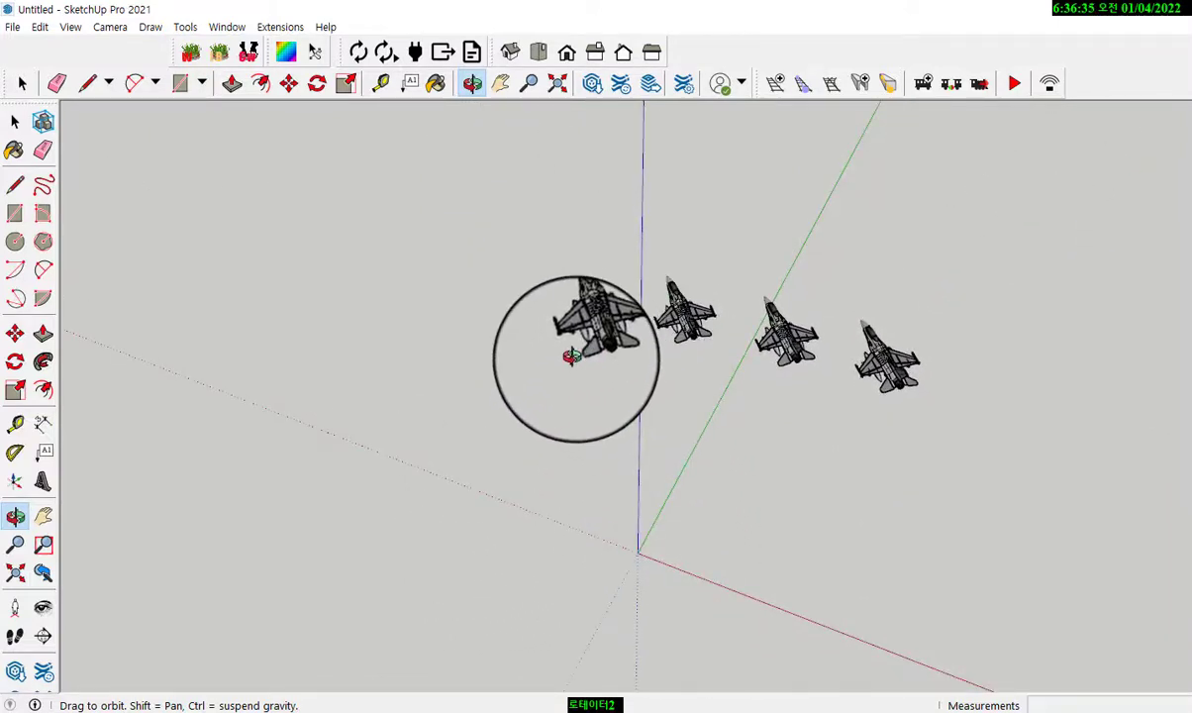
pyautogui.click(15, 334)
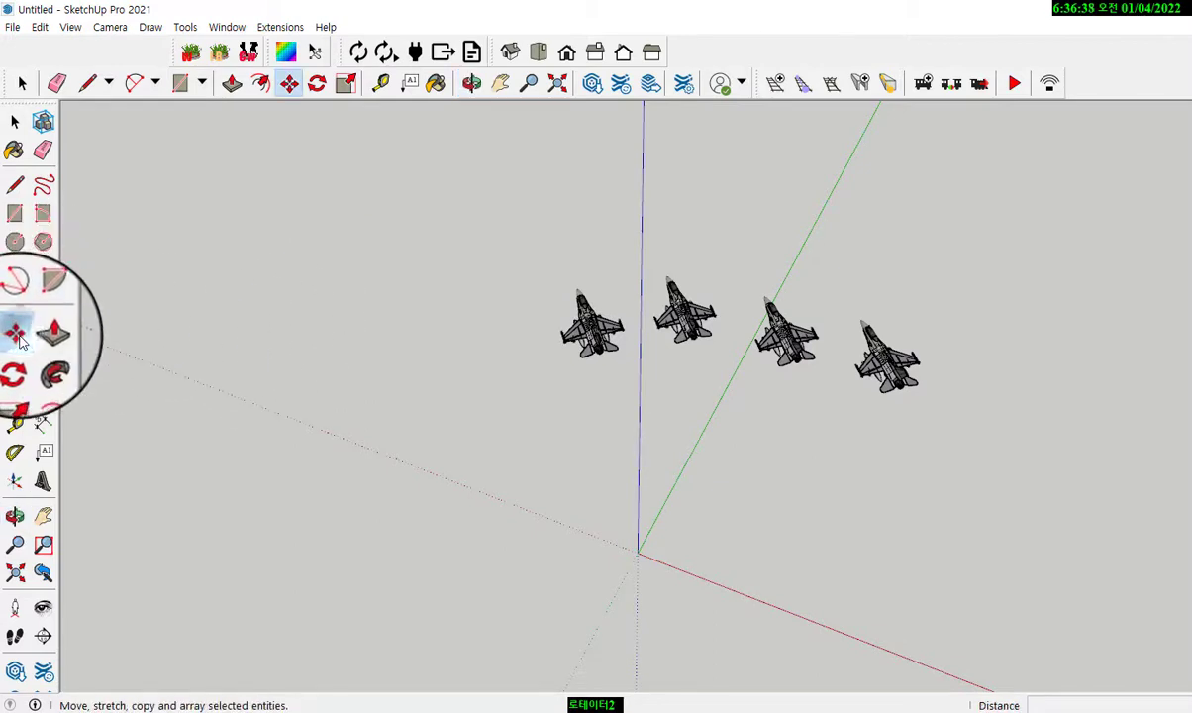
pyautogui.click(572, 335)
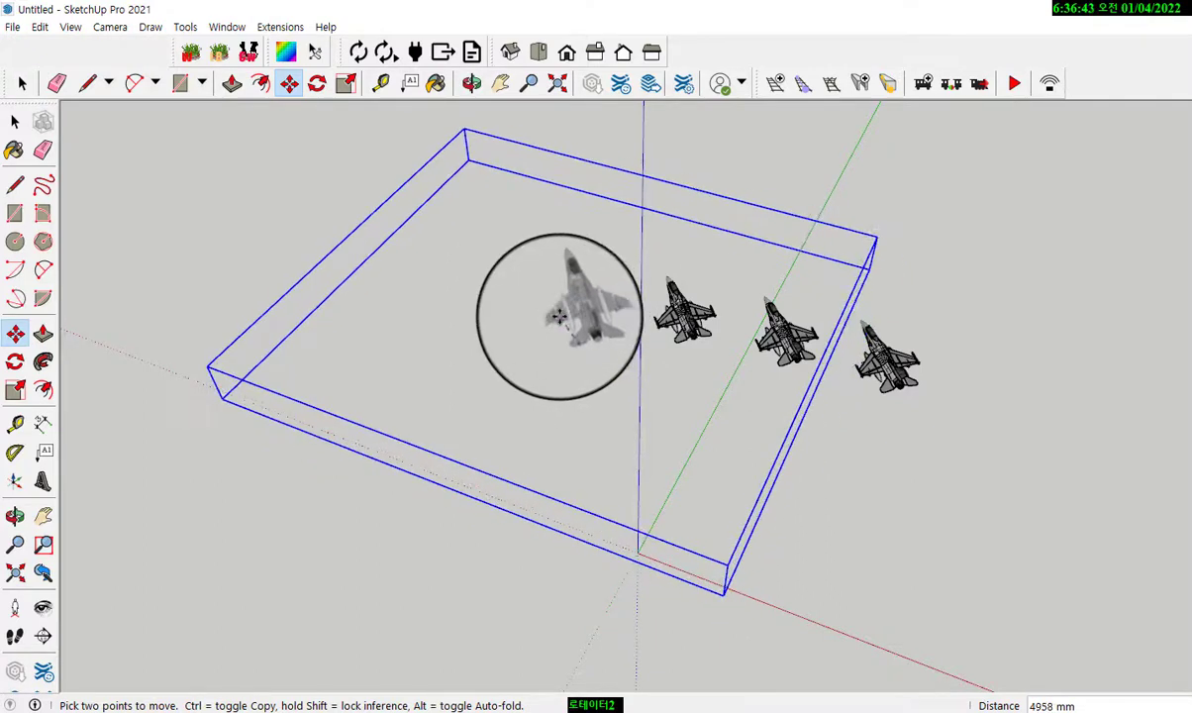
pyautogui.click(559, 315)
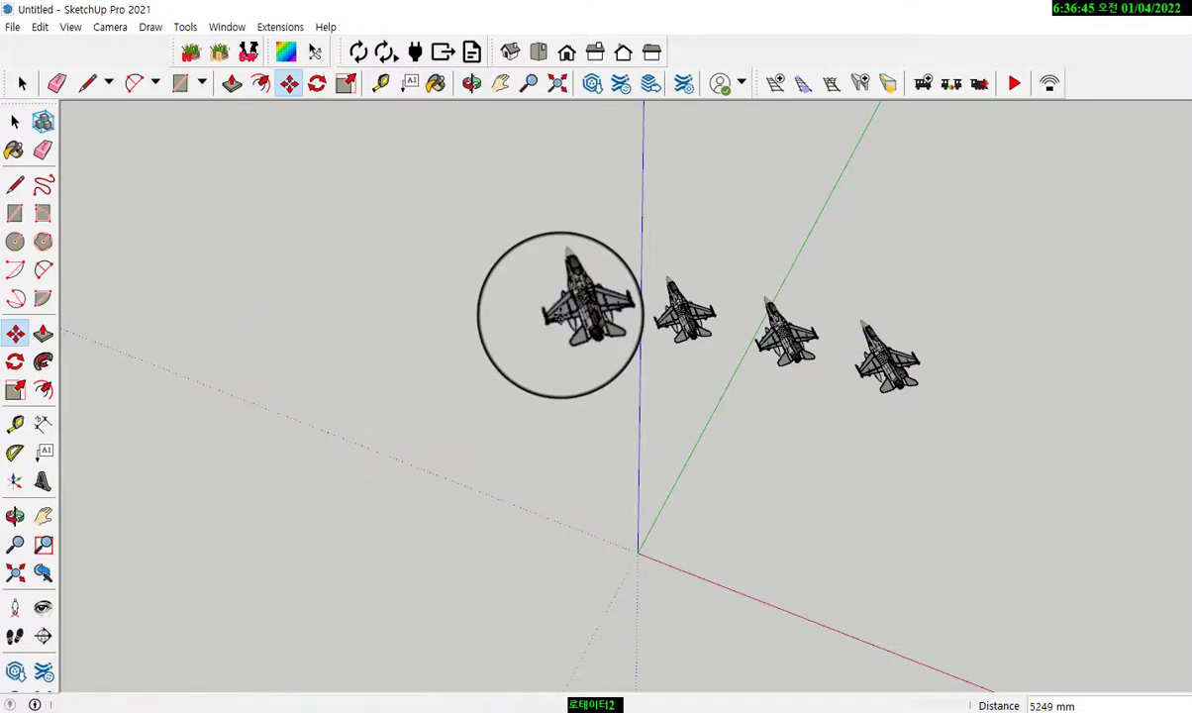
# Examine the alignment of the four jets in the Top, Front, Back and Left views.
pyautogui.rightClick(820, 466)
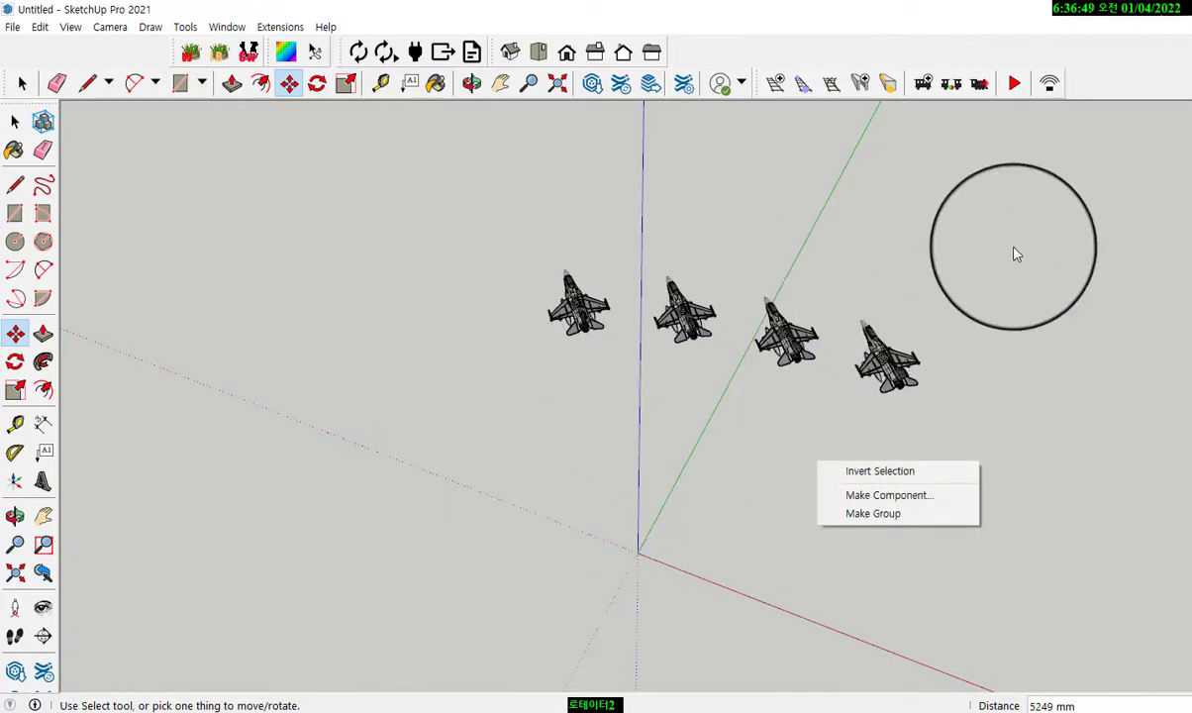
pyautogui.click(515, 64)
pyautogui.click(540, 55)
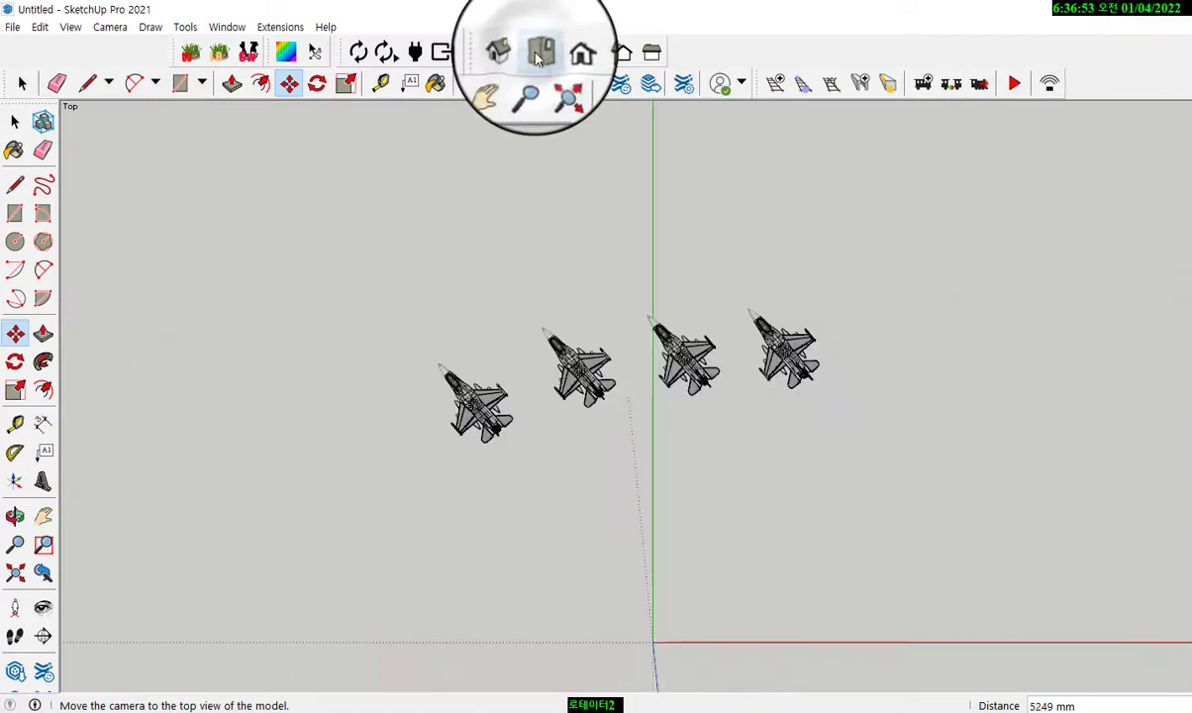
pyautogui.click(570, 57)
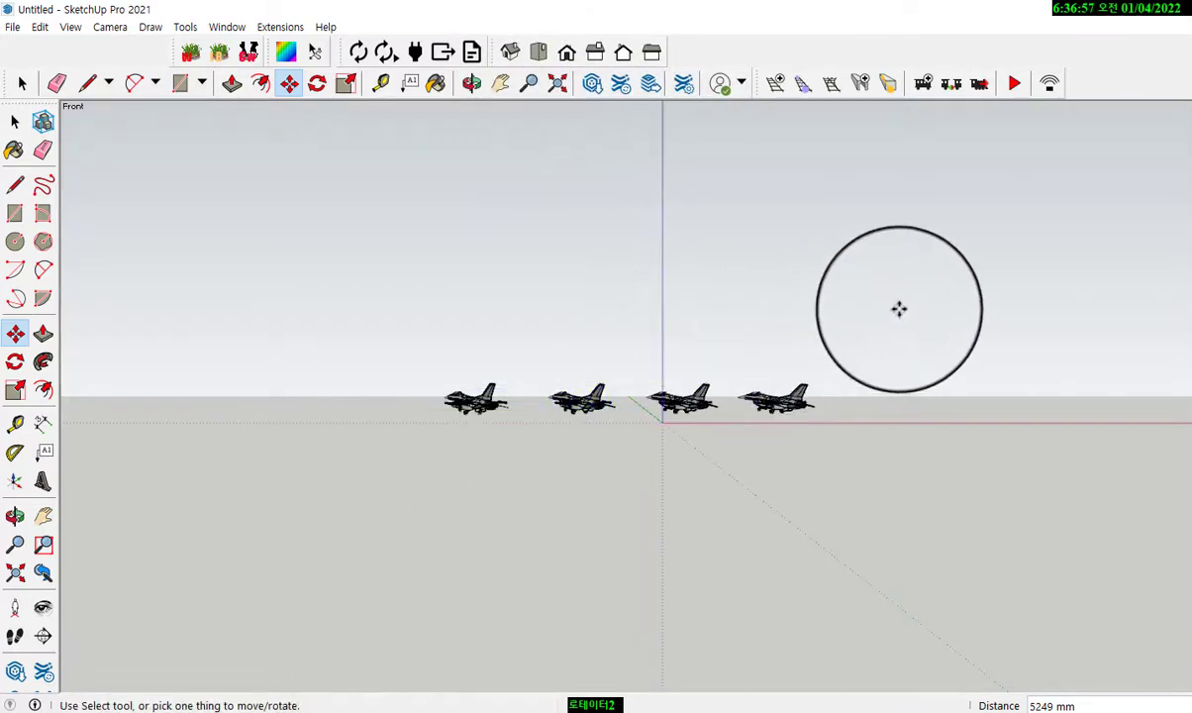
pyautogui.click(624, 55)
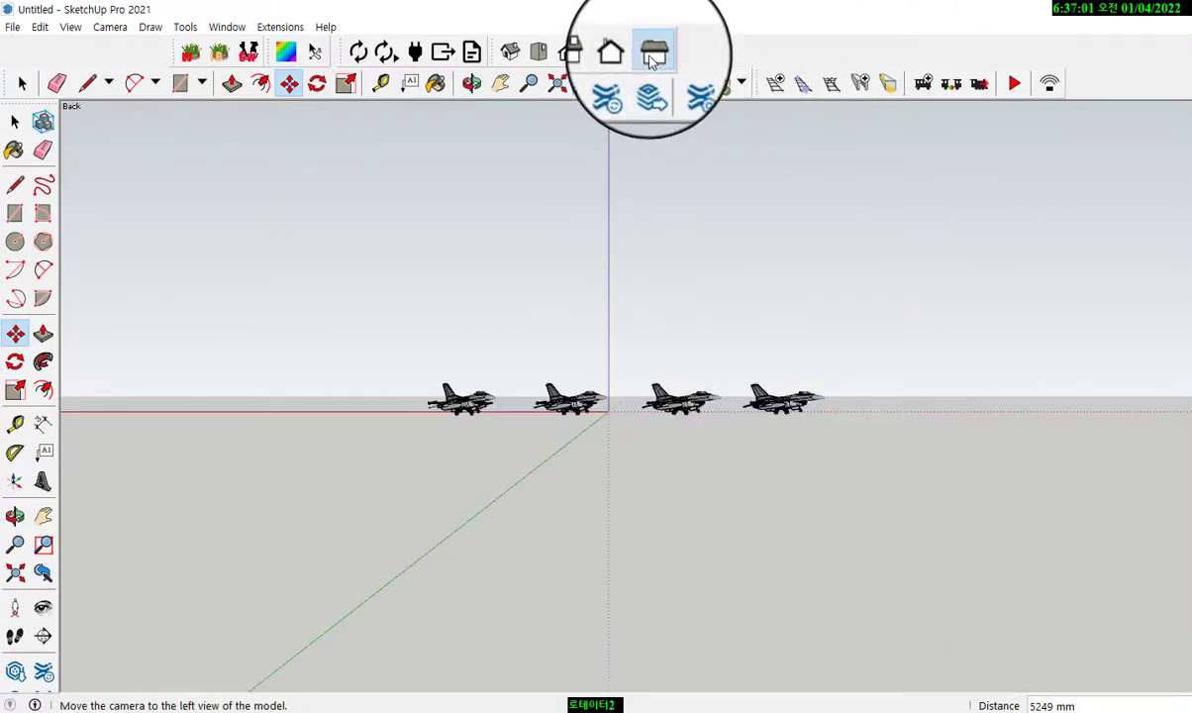
pyautogui.click(650, 57)
pyautogui.scroll(1, 573, 303)
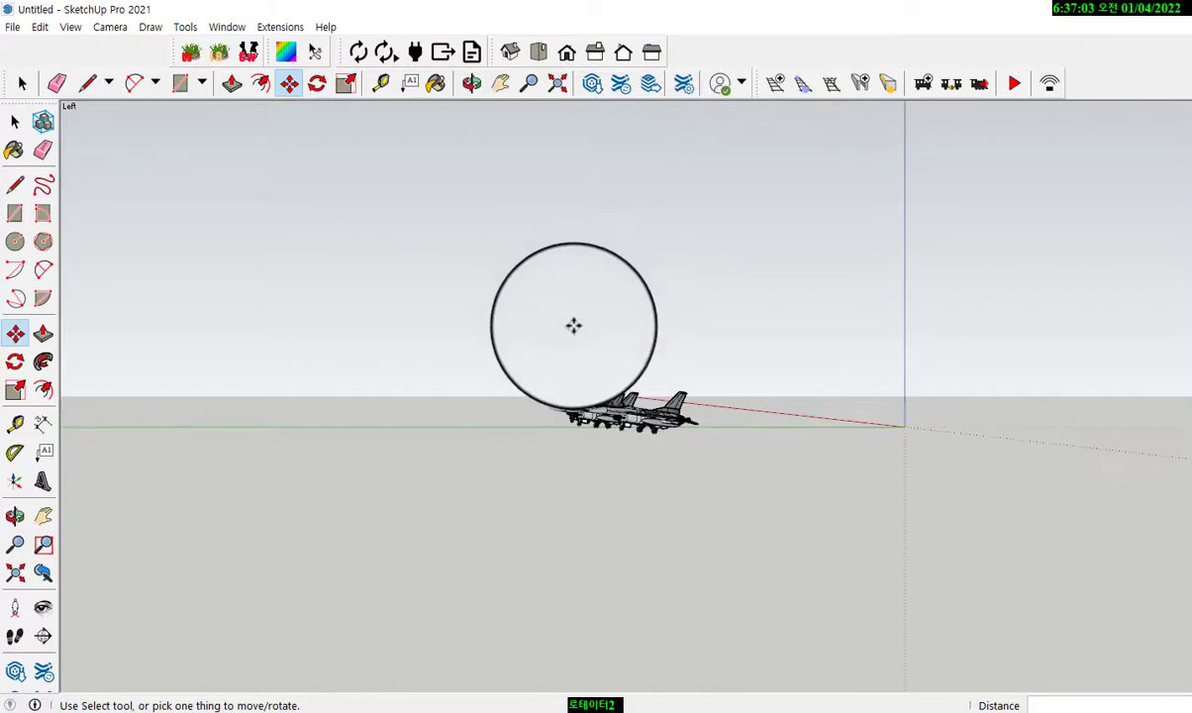
pyautogui.scroll(2, 581, 321)
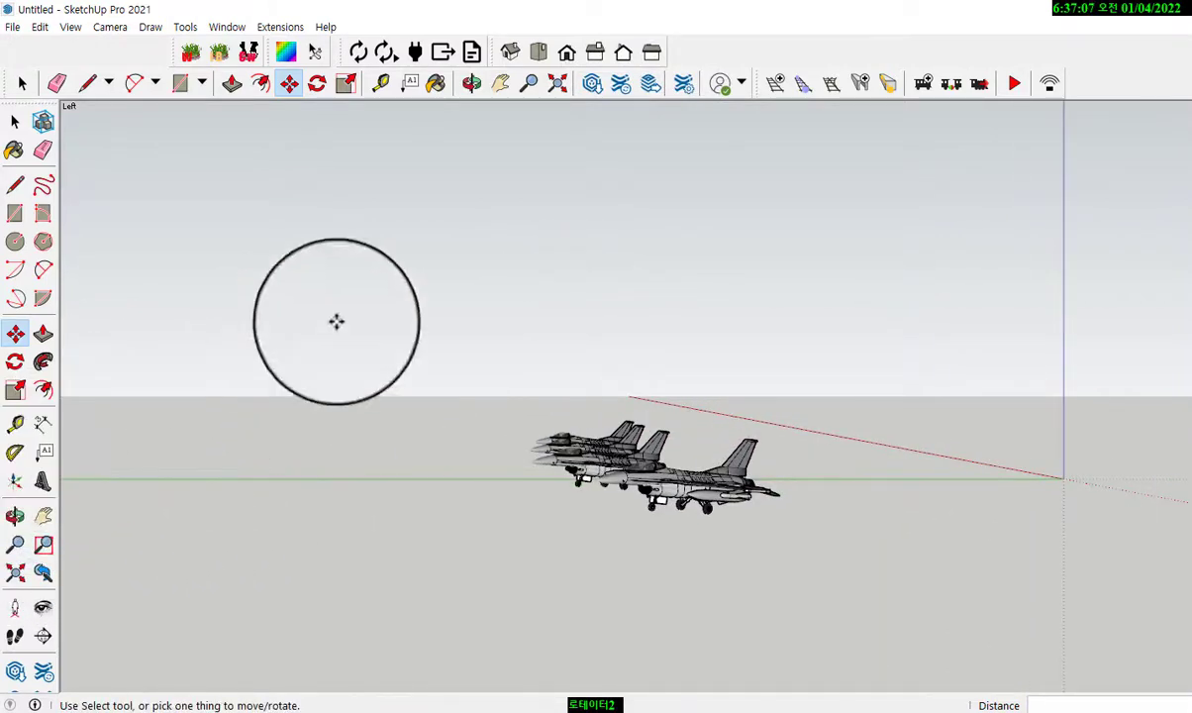
# Move the nearest F-16 forward along the green axis by about 2607 mm and clear the selection.
pyautogui.click(472, 83)
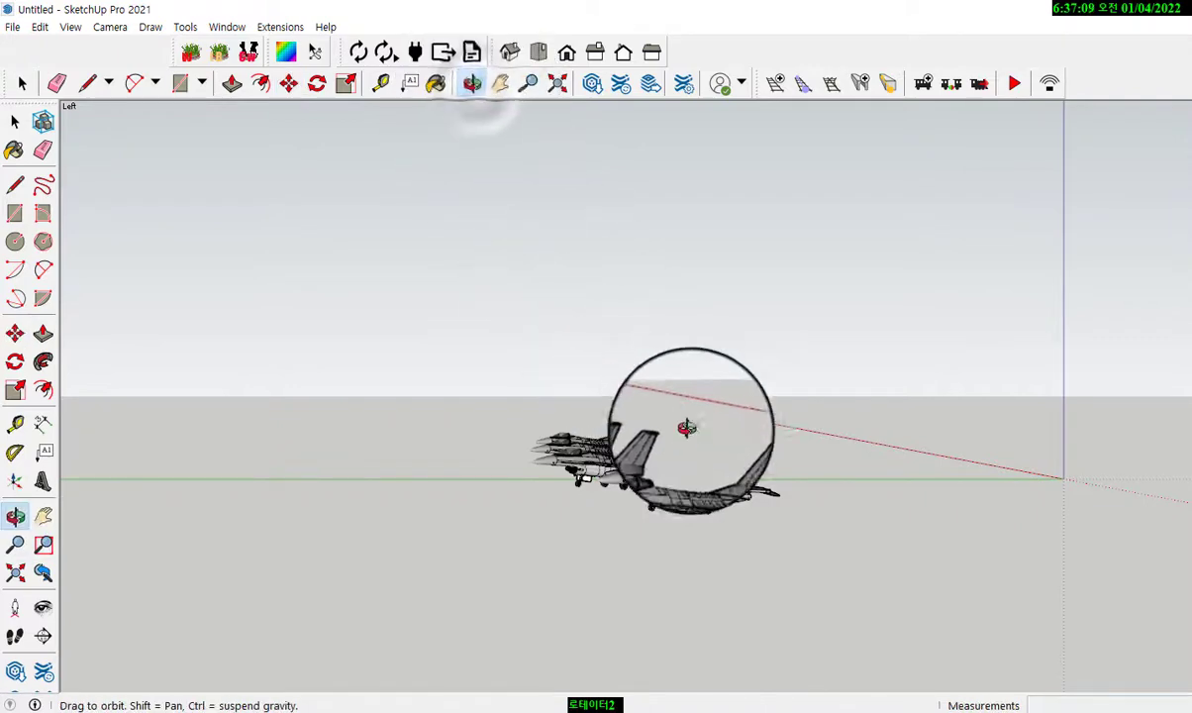
pyautogui.moveTo(687, 426); pyautogui.dragTo(649, 443)
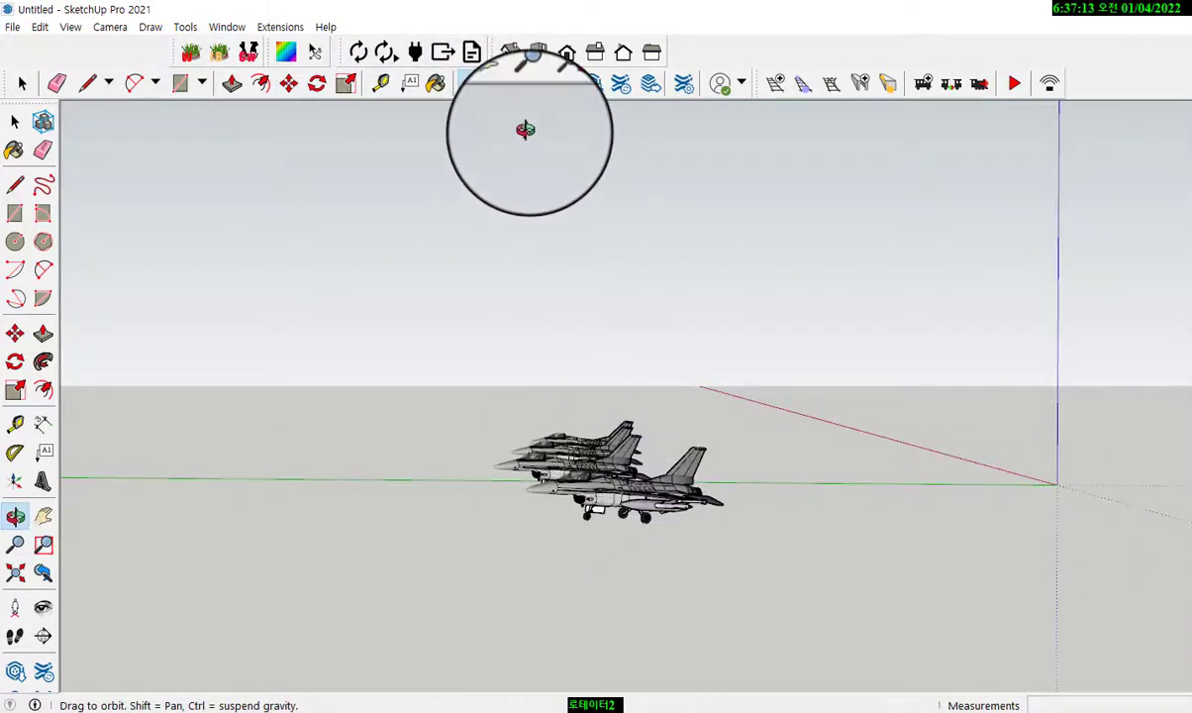
pyautogui.click(16, 122)
pyautogui.click(598, 496)
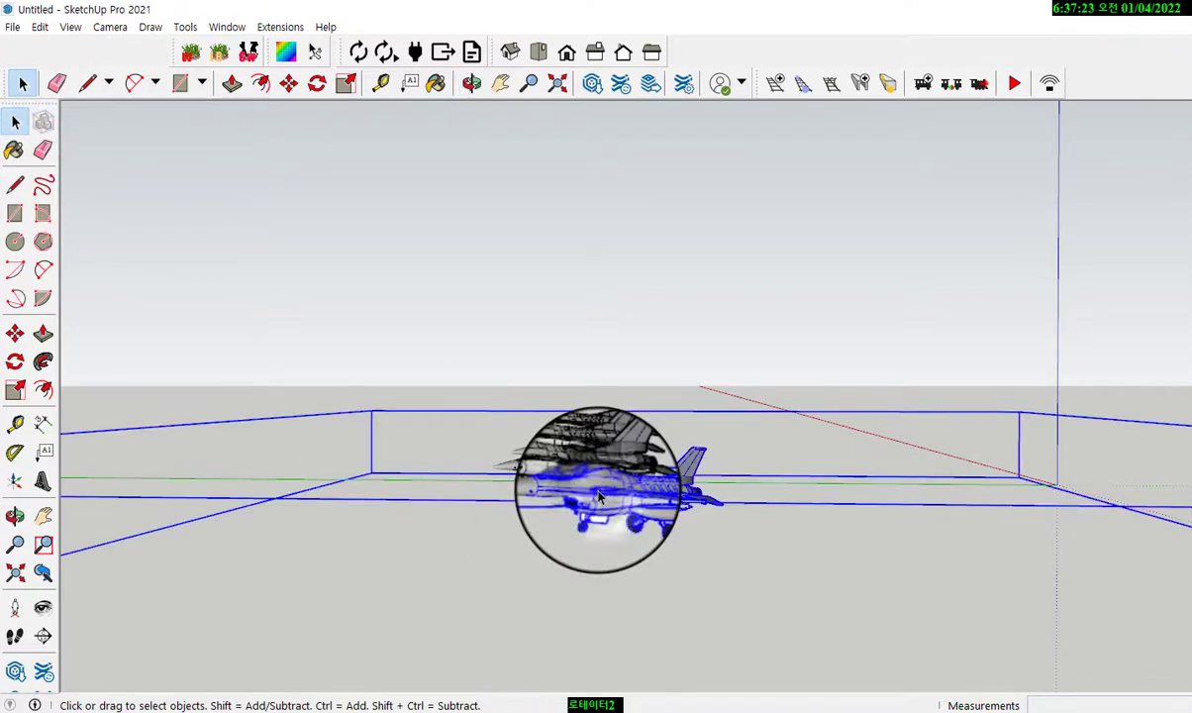
pyautogui.click(15, 336)
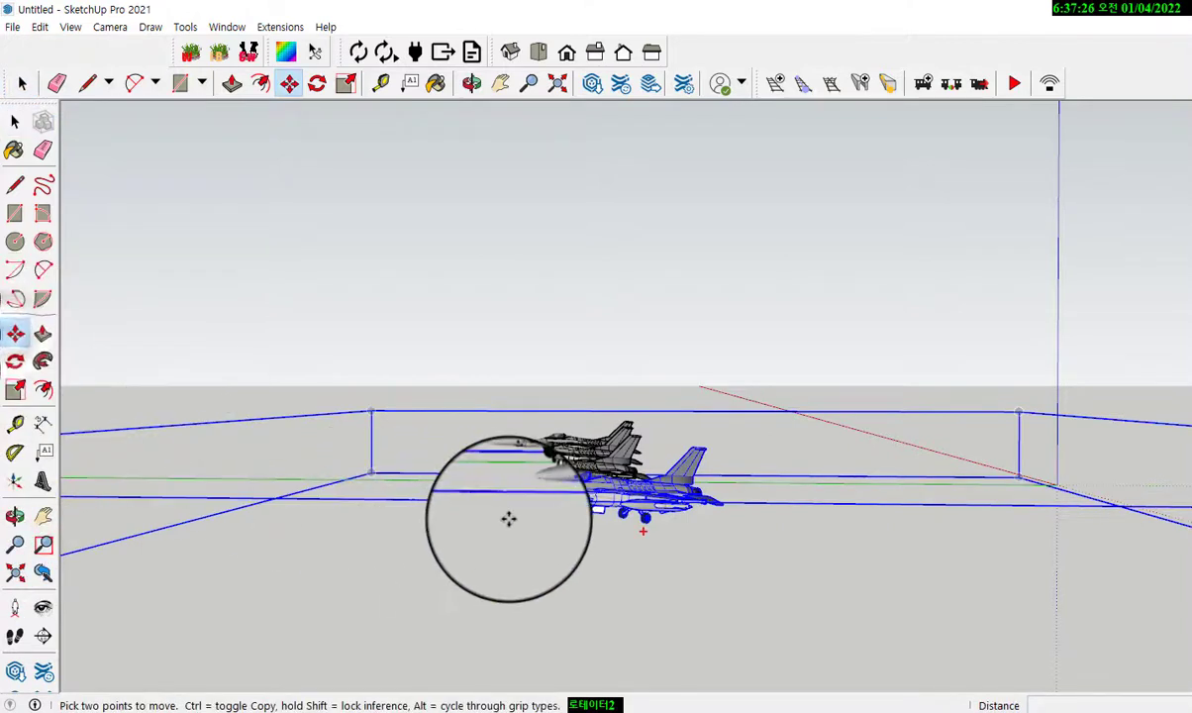
pyautogui.click(565, 507)
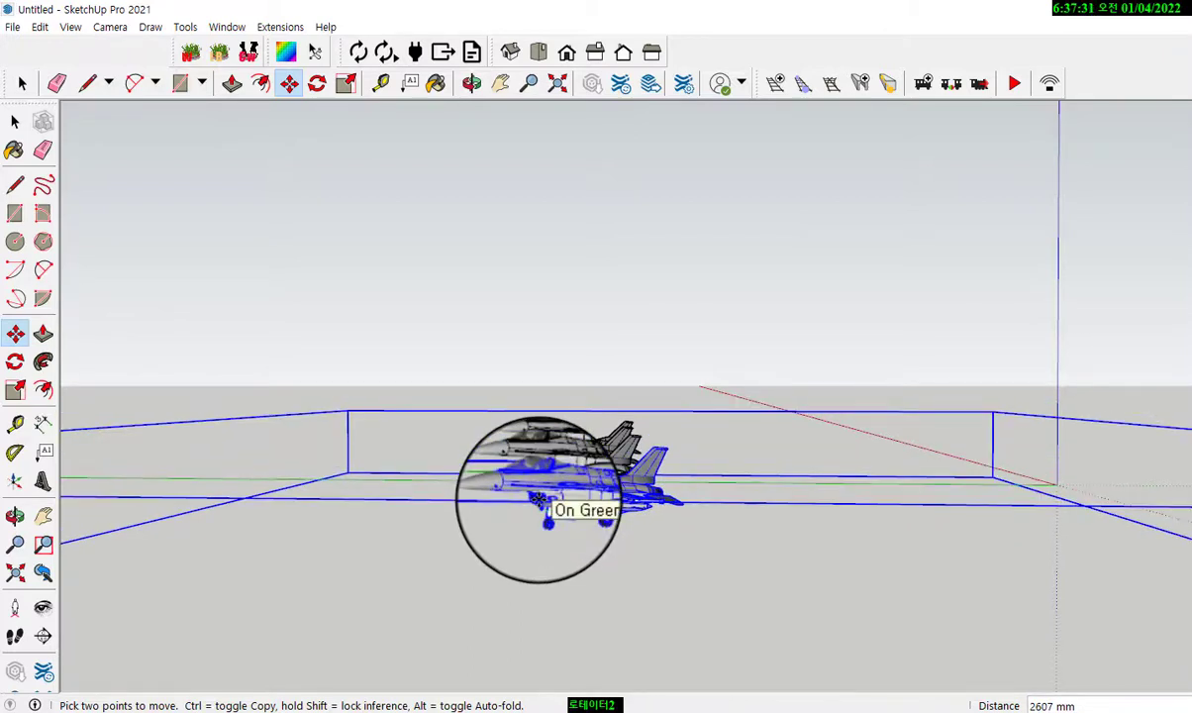
pyautogui.rightClick(540, 500)
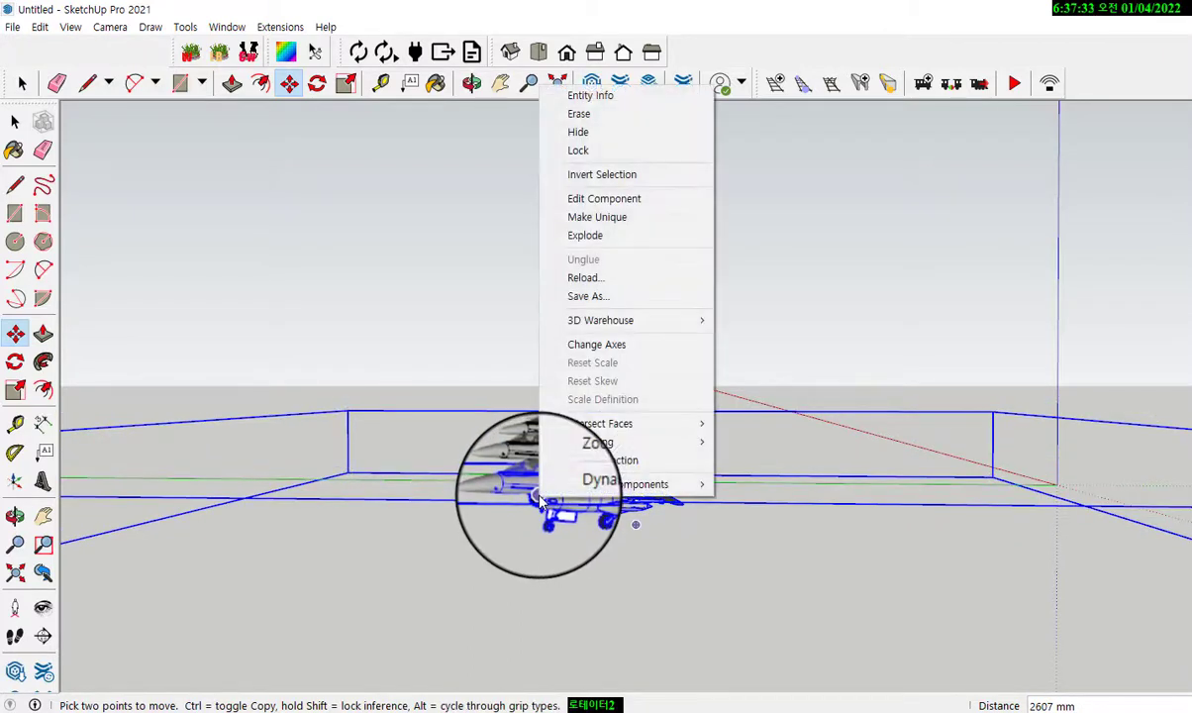
pyautogui.click(912, 251)
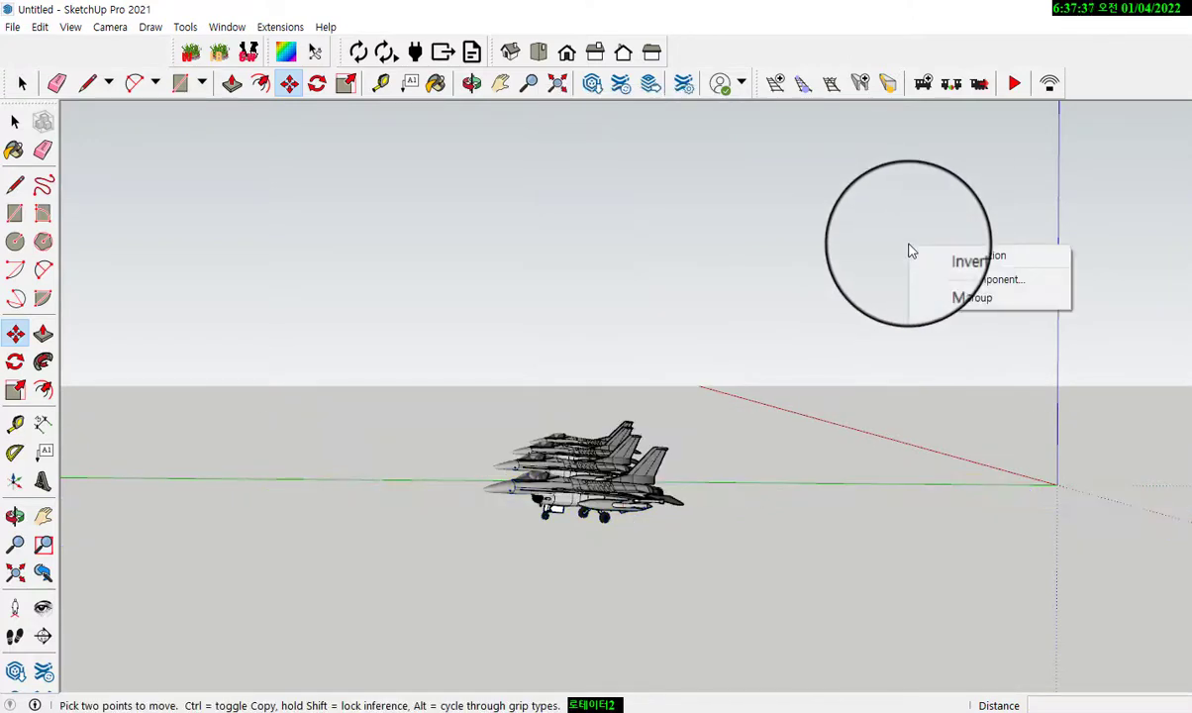
# Start saving the model under a new name and browse to the 3d folder on drive room2 (D:).
pyautogui.click(471, 83)
pyautogui.moveTo(617, 428); pyautogui.dragTo(941, 314)
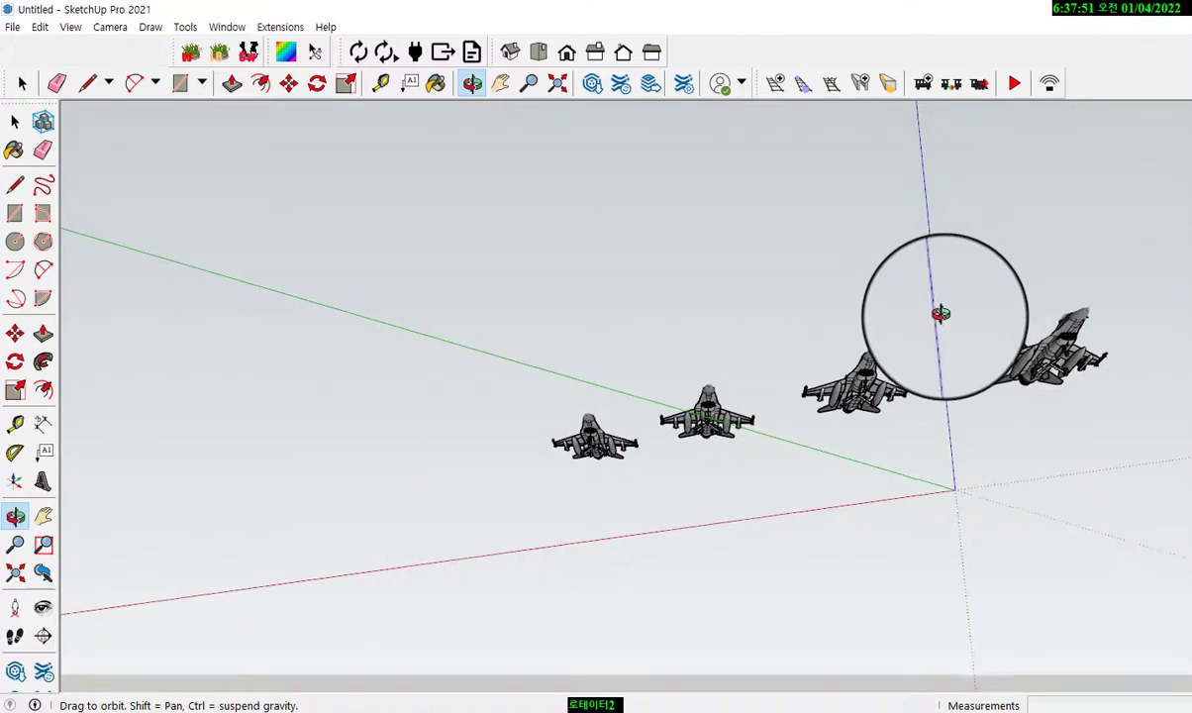
pyautogui.click(13, 27)
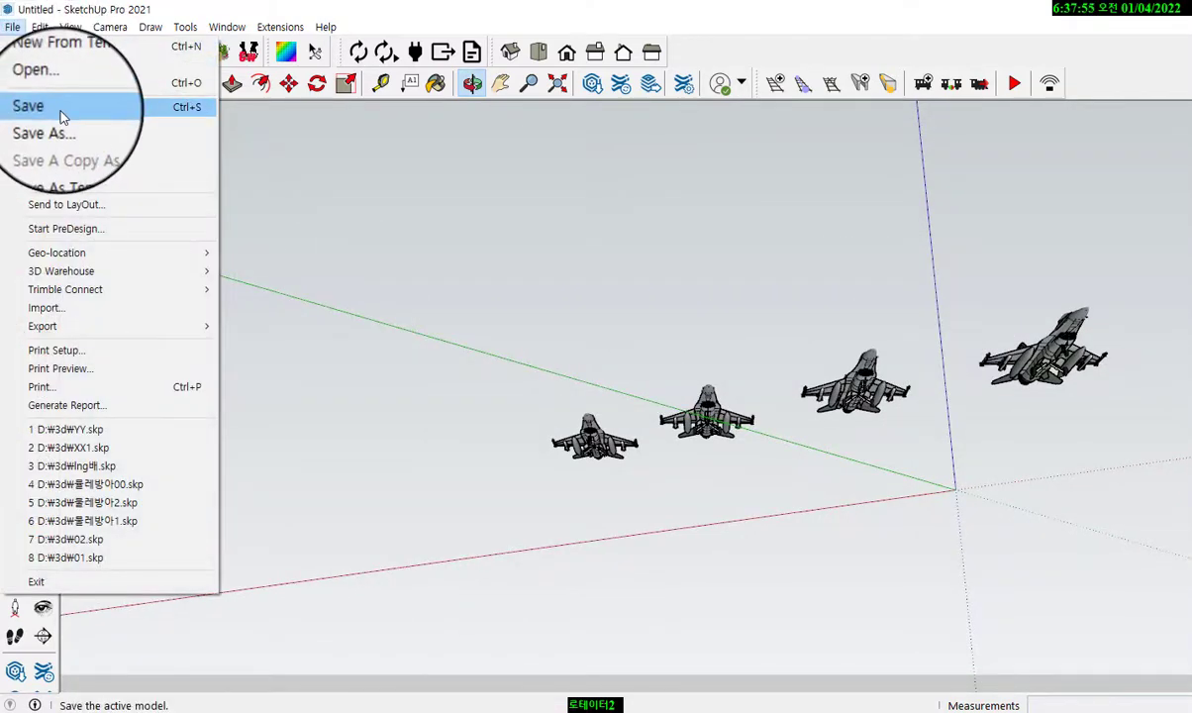
pyautogui.click(45, 131)
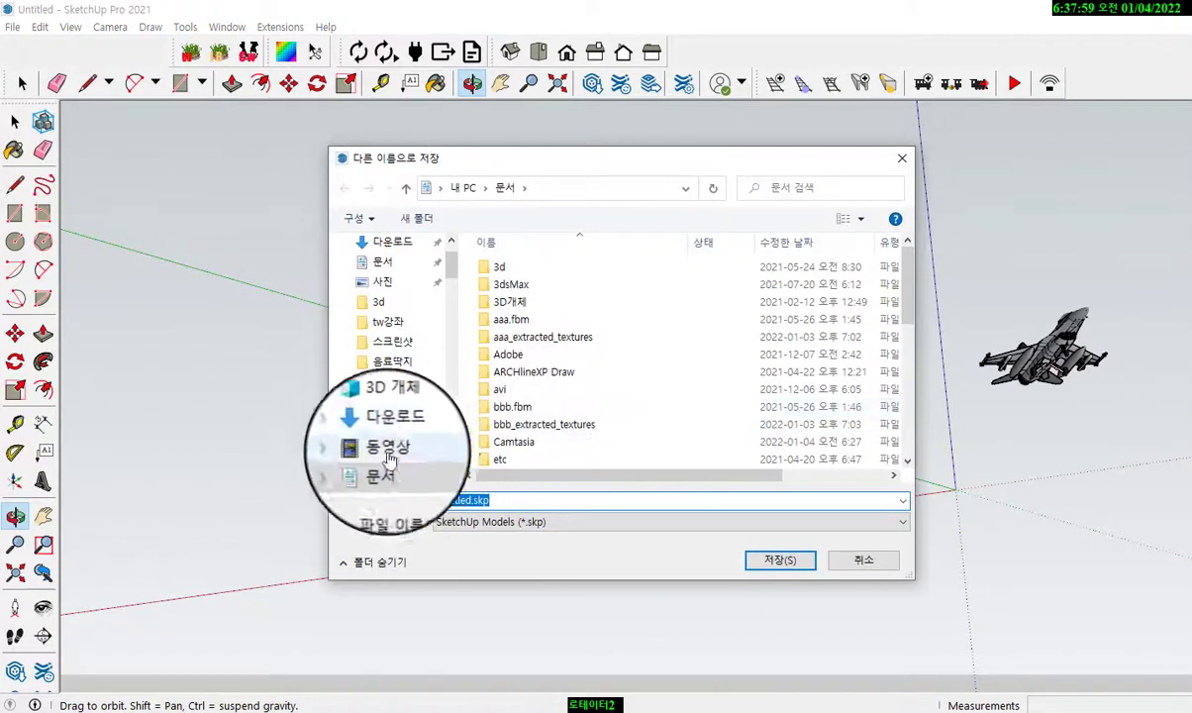
pyautogui.click(384, 394)
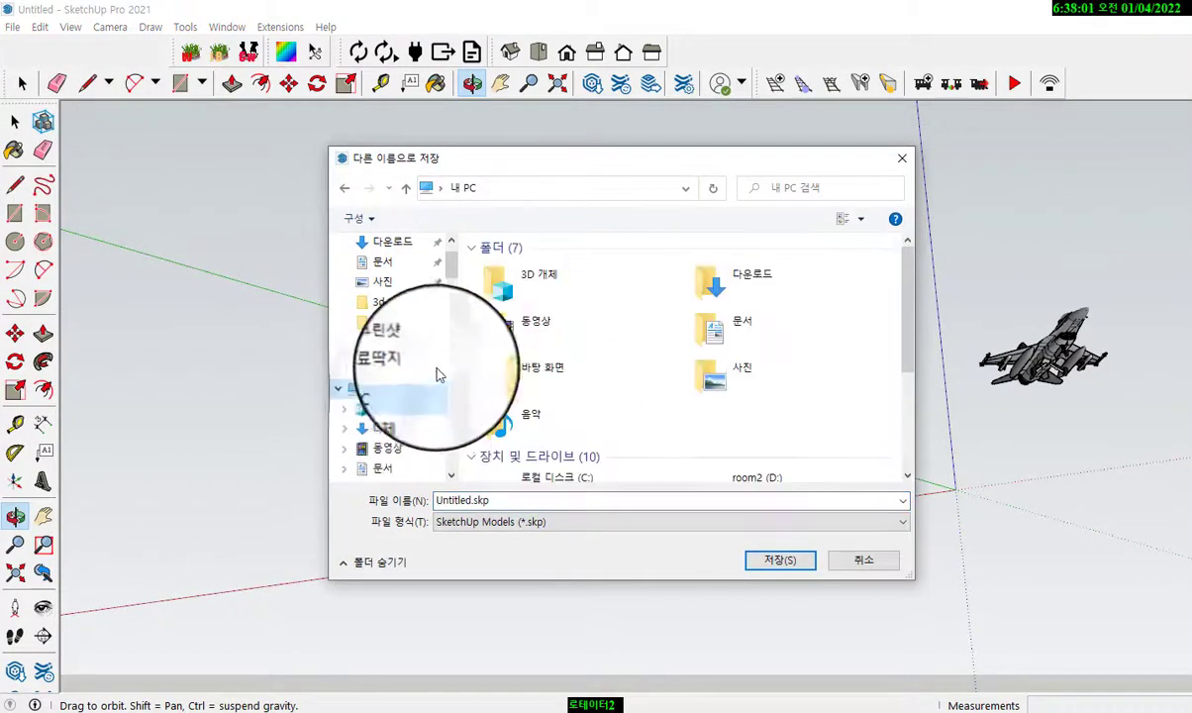
pyautogui.scroll(-3, 604, 336)
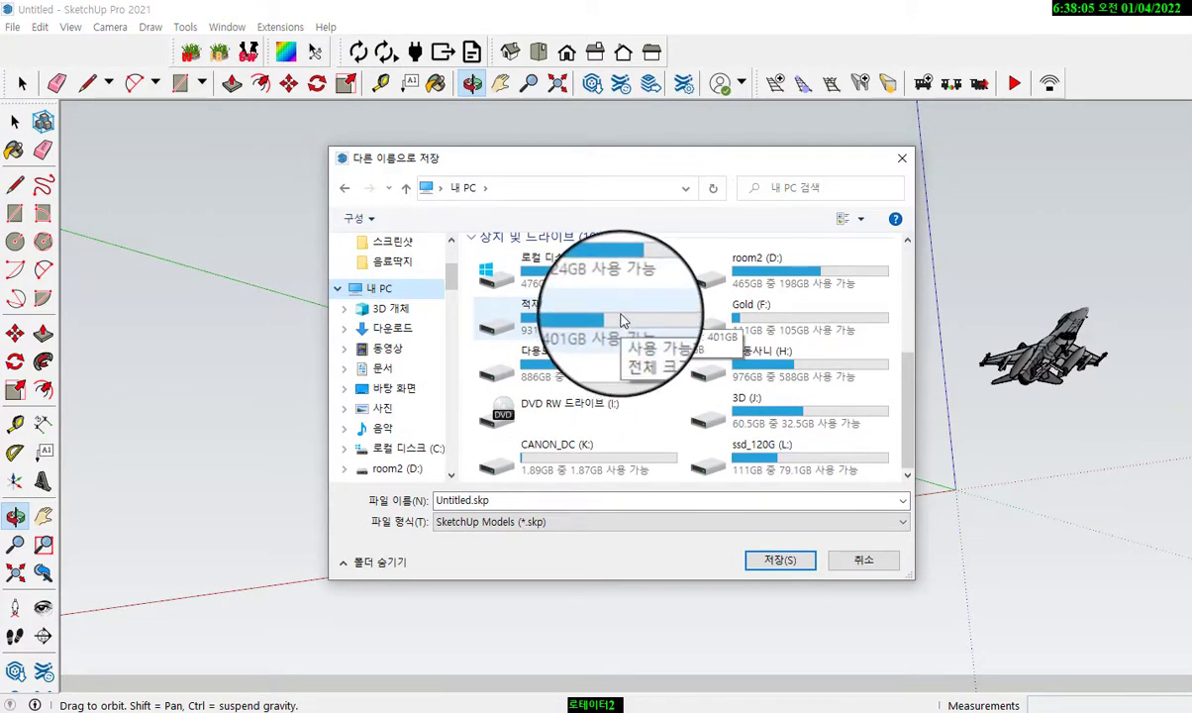
pyautogui.click(757, 278)
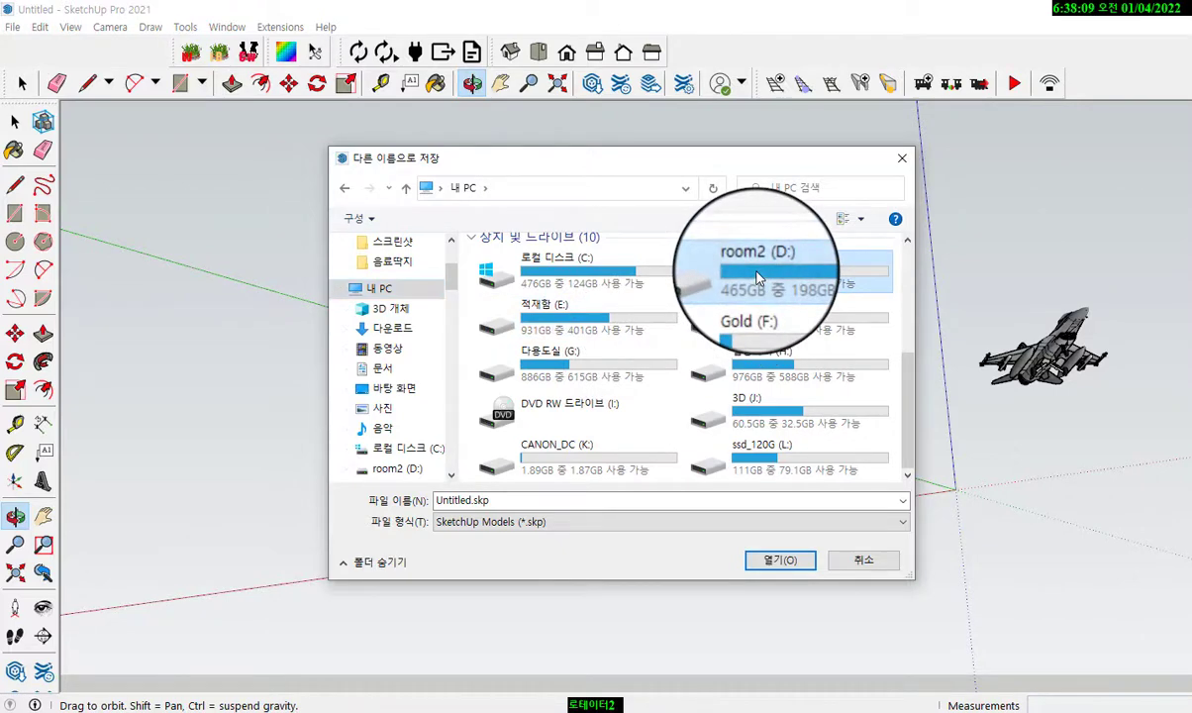
pyautogui.doubleClick(757, 278)
pyautogui.scroll(-3, 654, 384)
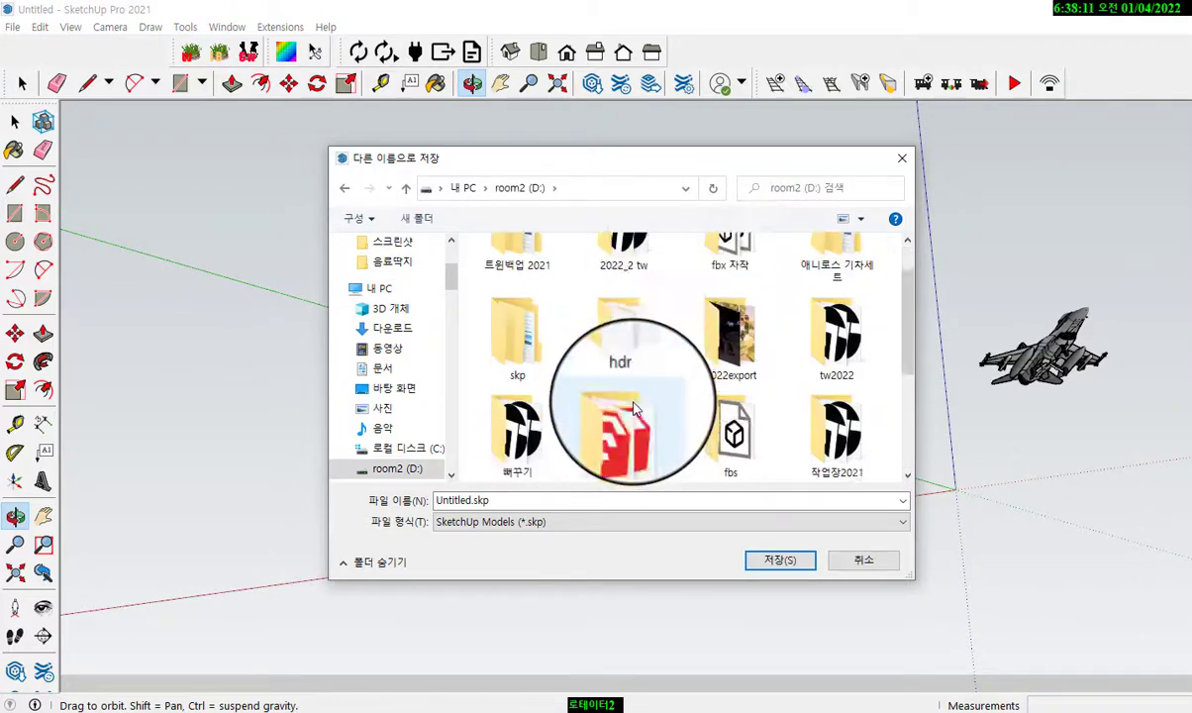
pyautogui.doubleClick(626, 371)
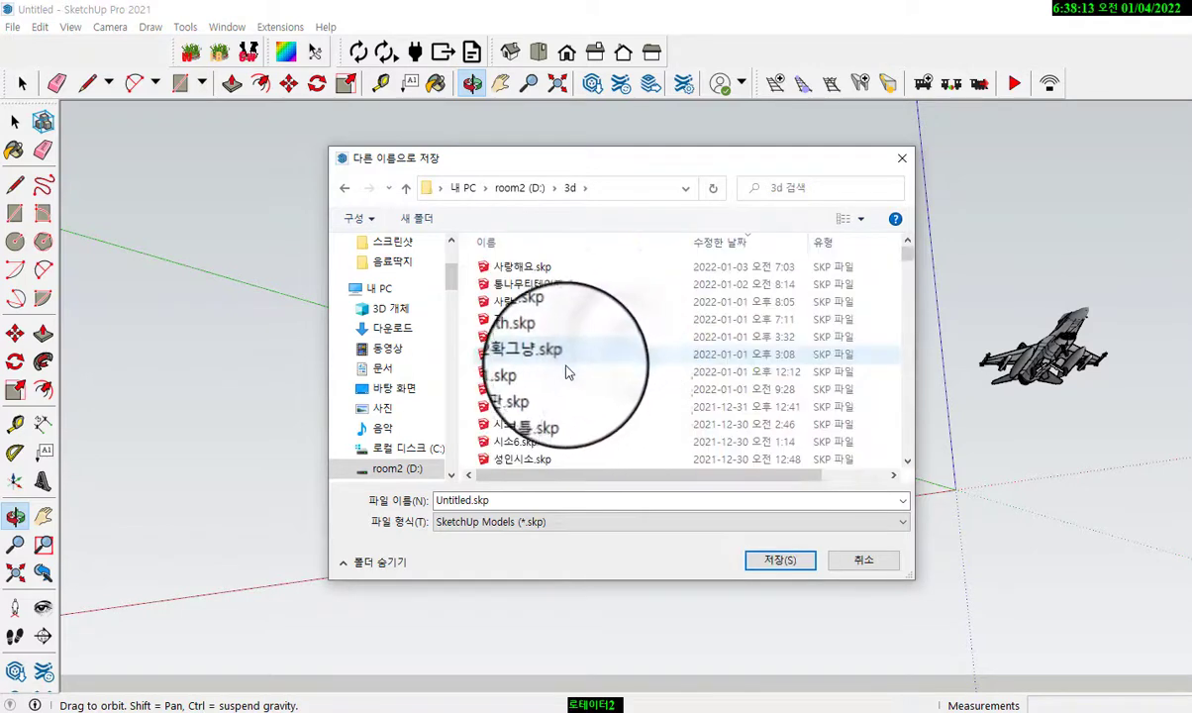
# Name the file 1편대 and save it as a SketchUp model.
pyautogui.doubleClick(506, 499)
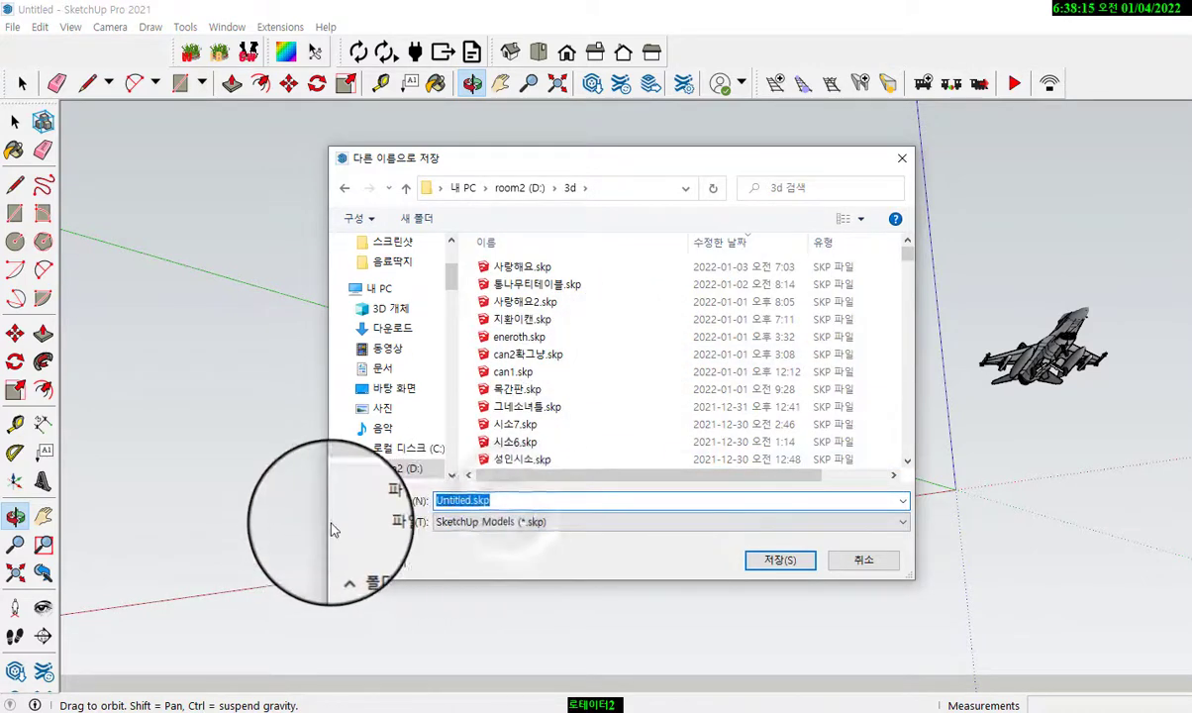
pyautogui.write('1vuse')
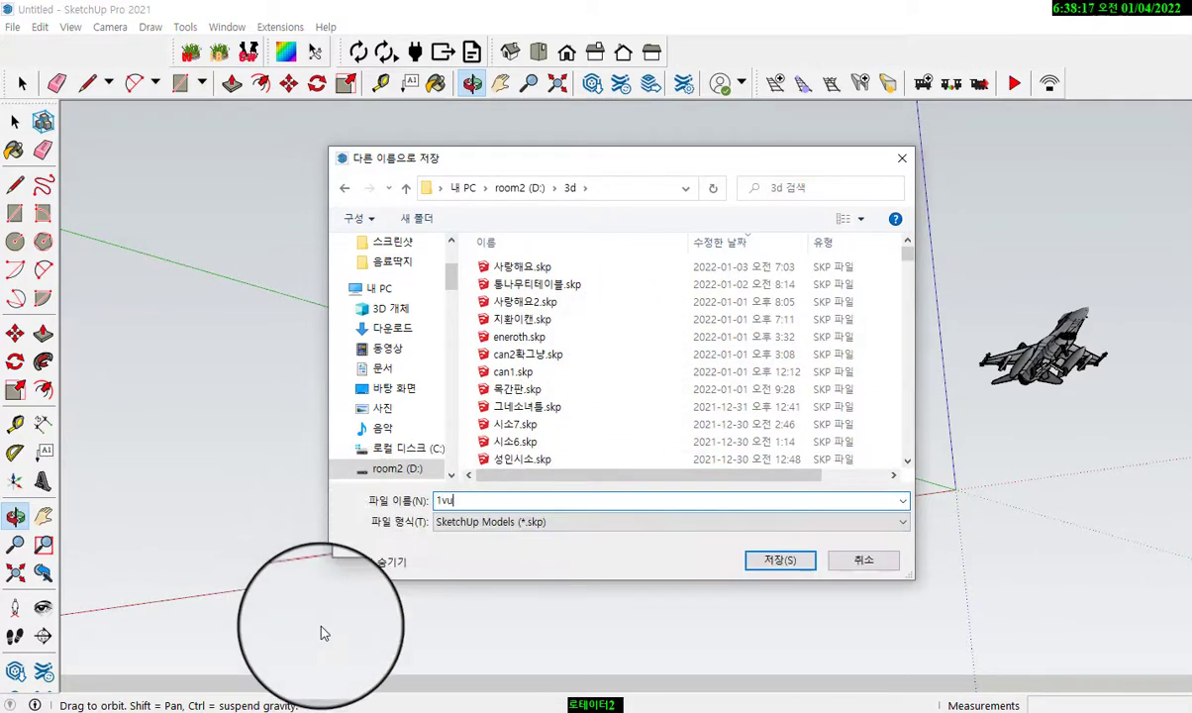
pyautogui.press('BackSpace')
pyautogui.press('BackSpace')
pyautogui.press('BackSpace')
pyautogui.press('BackSpace')
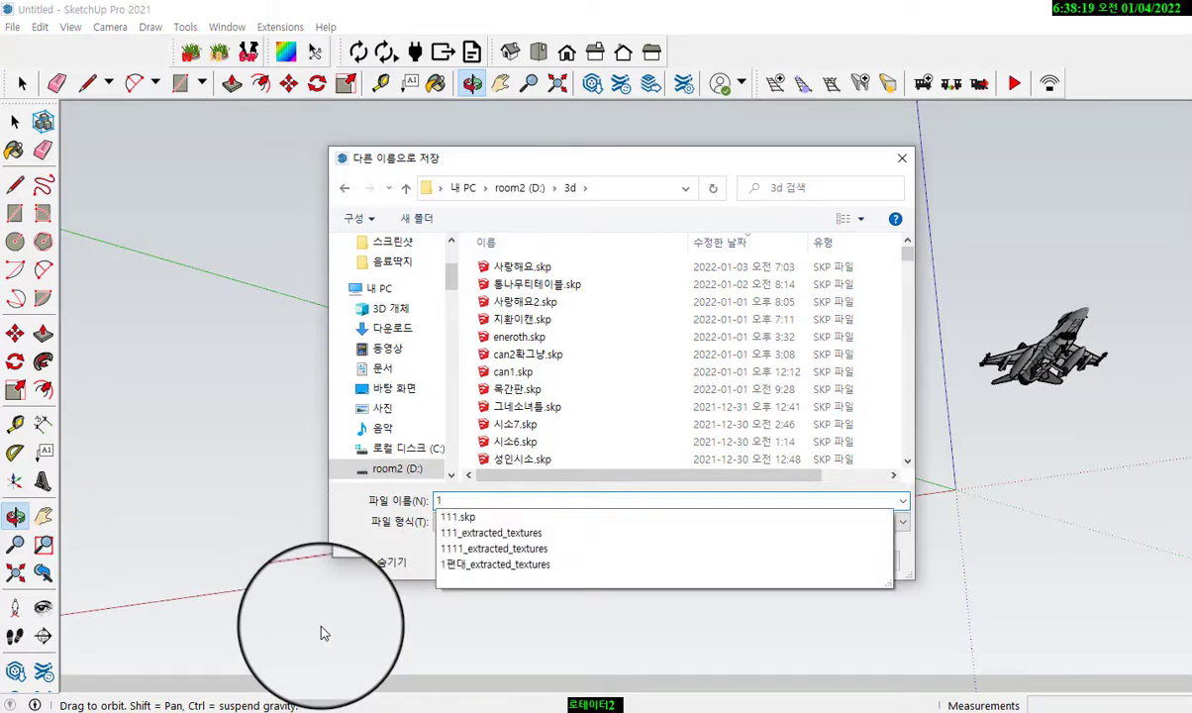
pyautogui.write('펴ㄴ대')
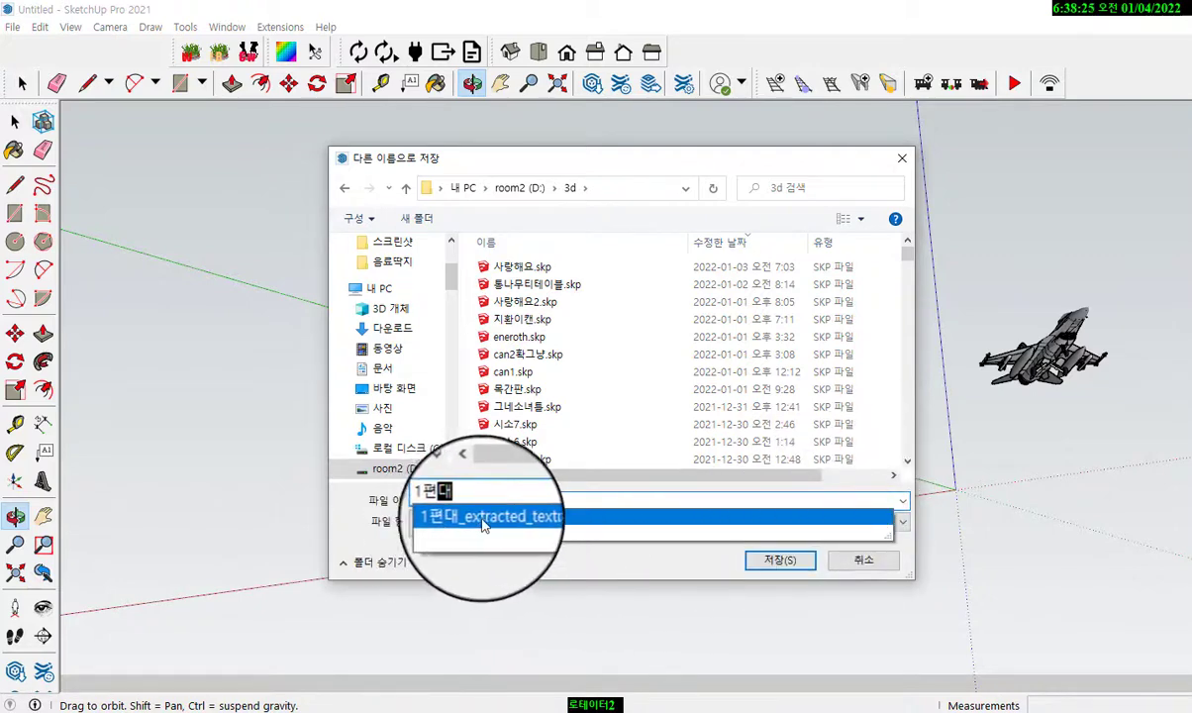
pyautogui.click(763, 563)
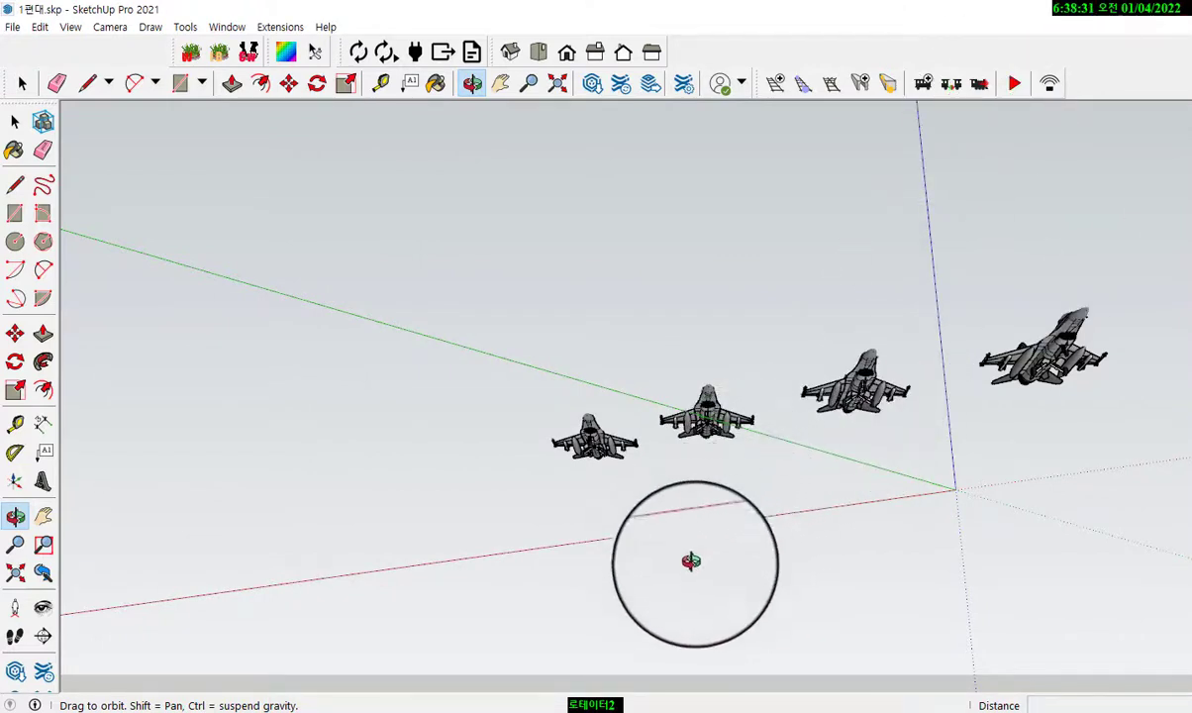
# Switch to Twinmotion and start a geometry import, opening the file browser for the source file.
pyautogui.moveTo(812, 705)
pyautogui.click(802, 673)
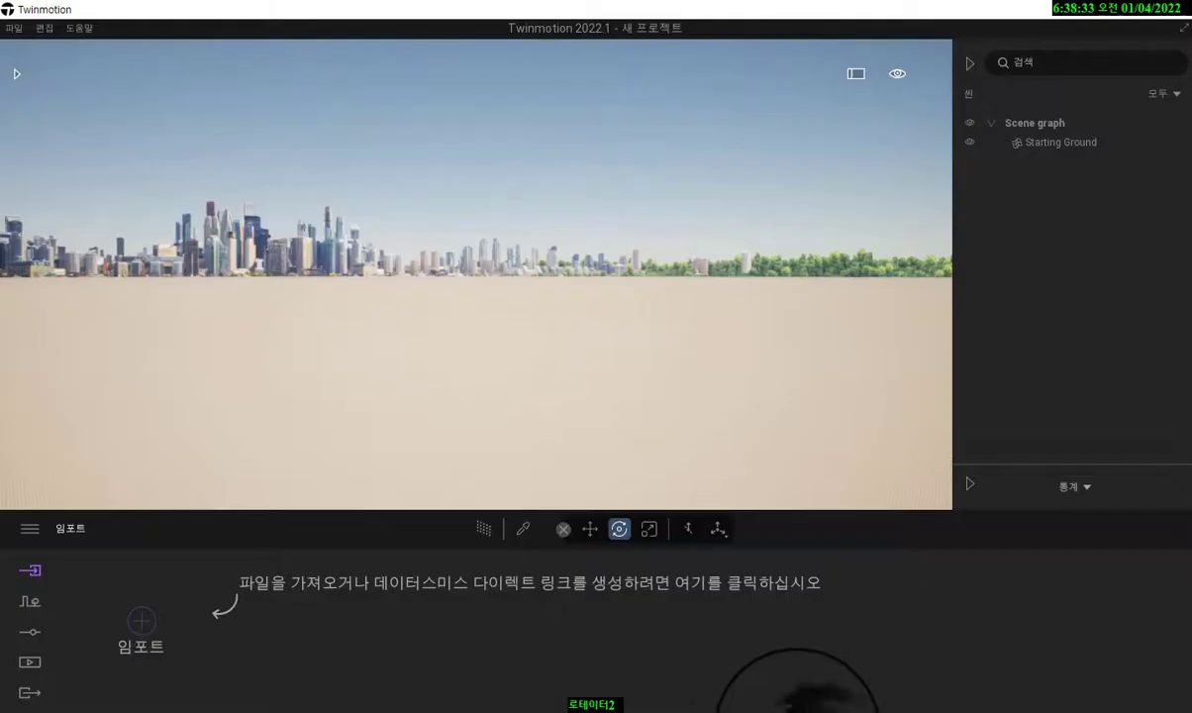
pyautogui.click(136, 621)
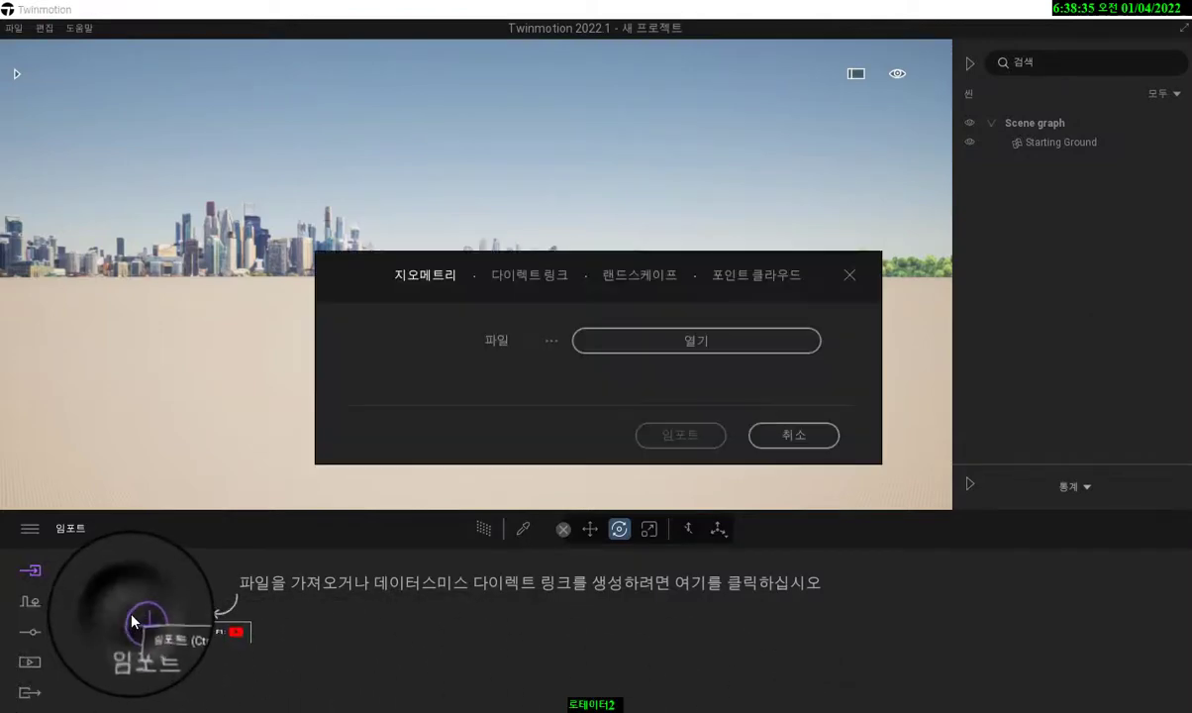
pyautogui.click(693, 342)
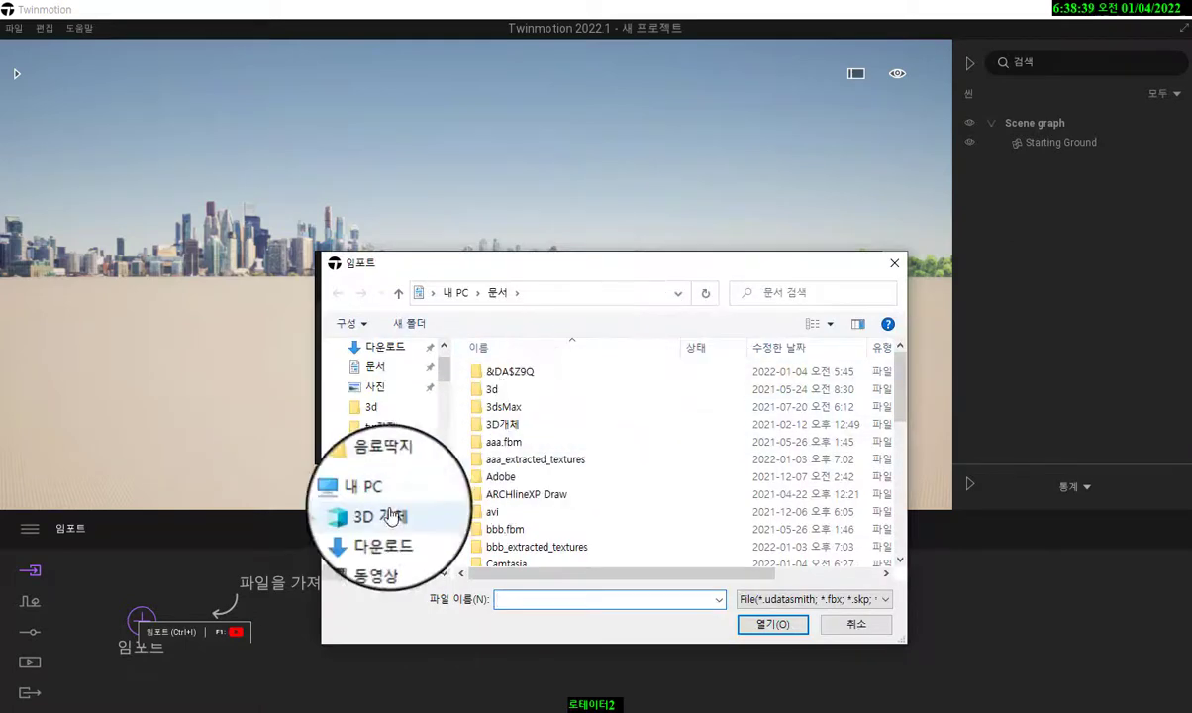
# Import 1편대.skp from the 3d folder on drive D: with the default geometry options.
pyautogui.click(372, 493)
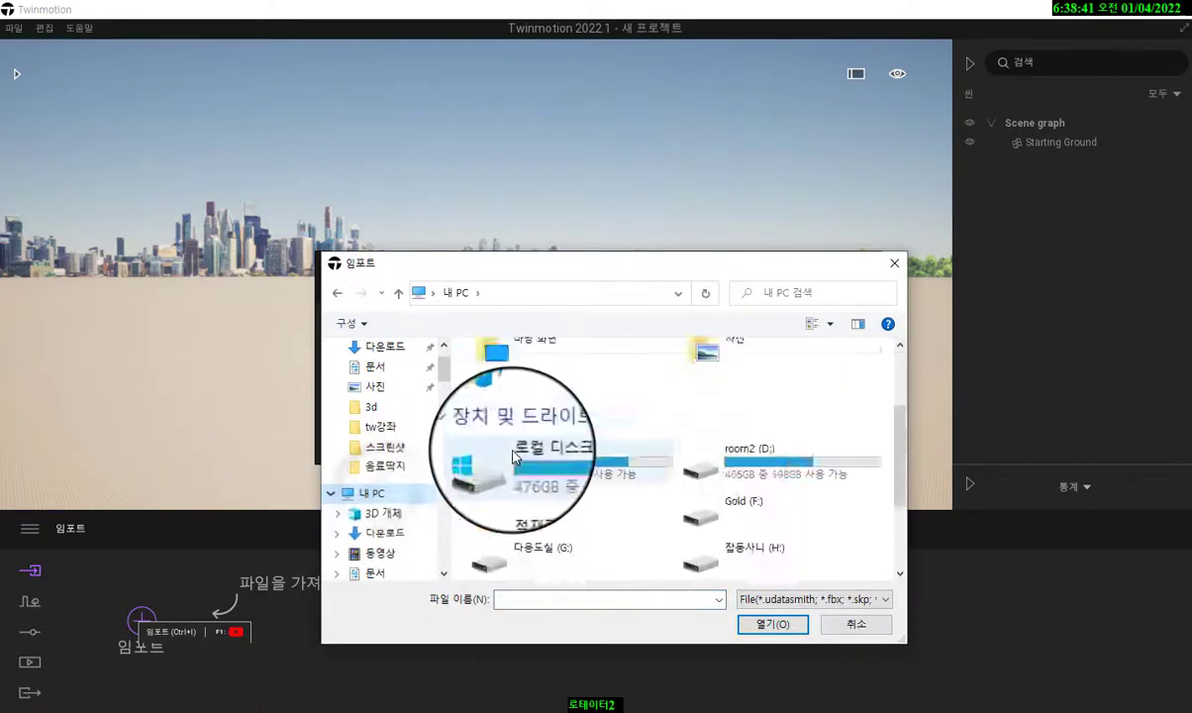
pyautogui.scroll(-3, 734, 398)
pyautogui.scroll(3, 738, 396)
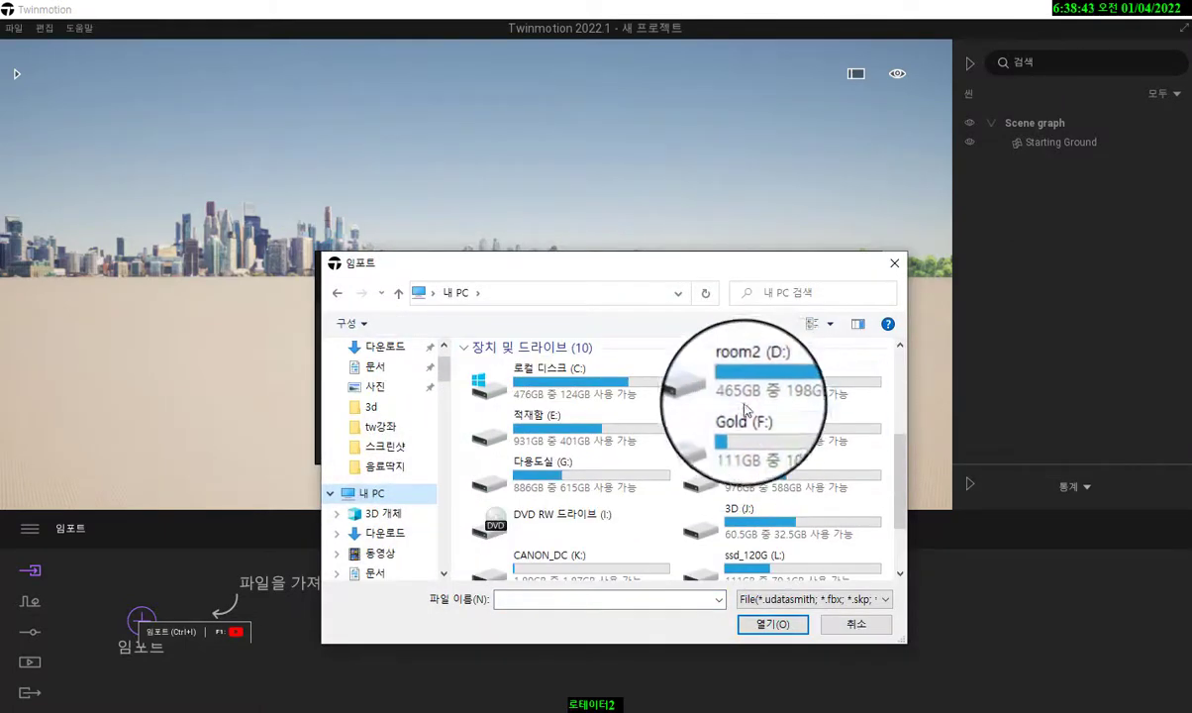
pyautogui.doubleClick(746, 393)
pyautogui.scroll(-3, 683, 475)
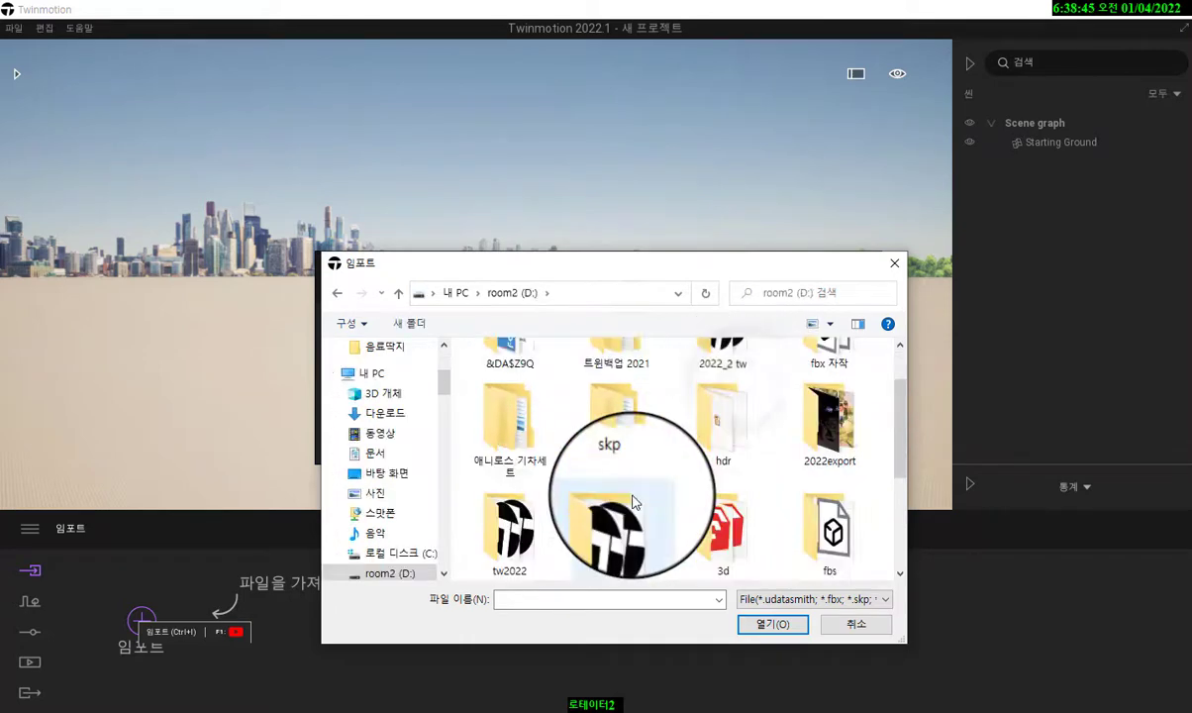
pyautogui.doubleClick(728, 454)
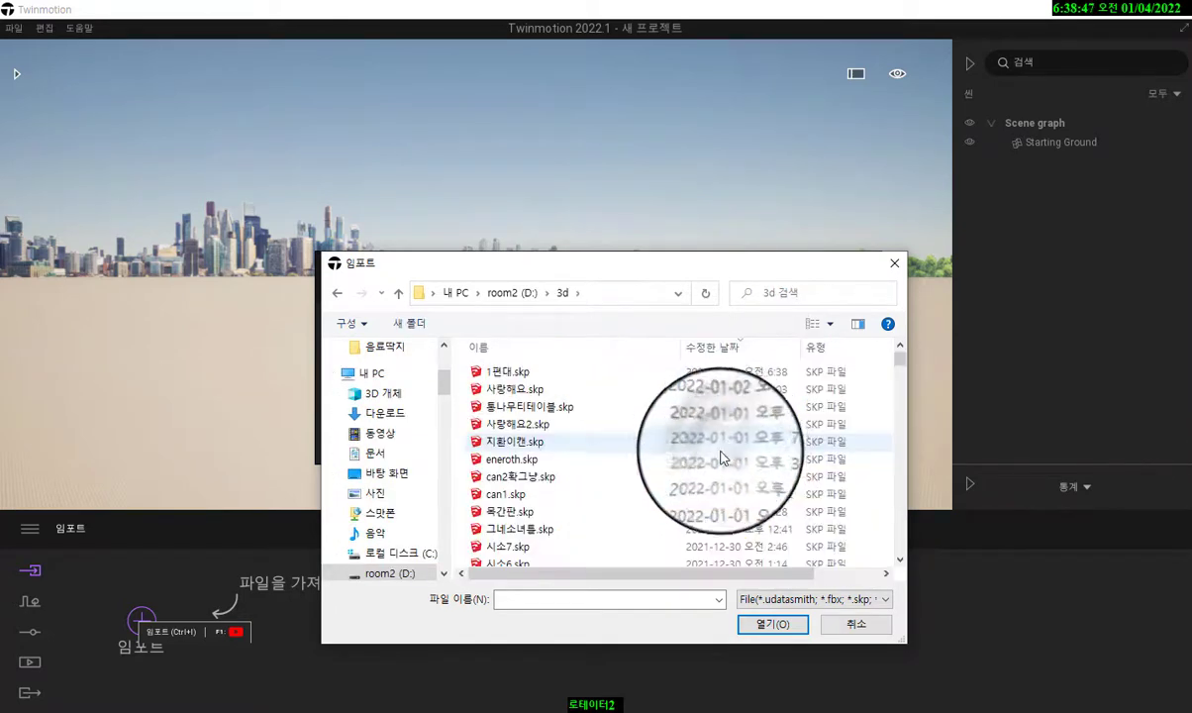
pyautogui.click(519, 379)
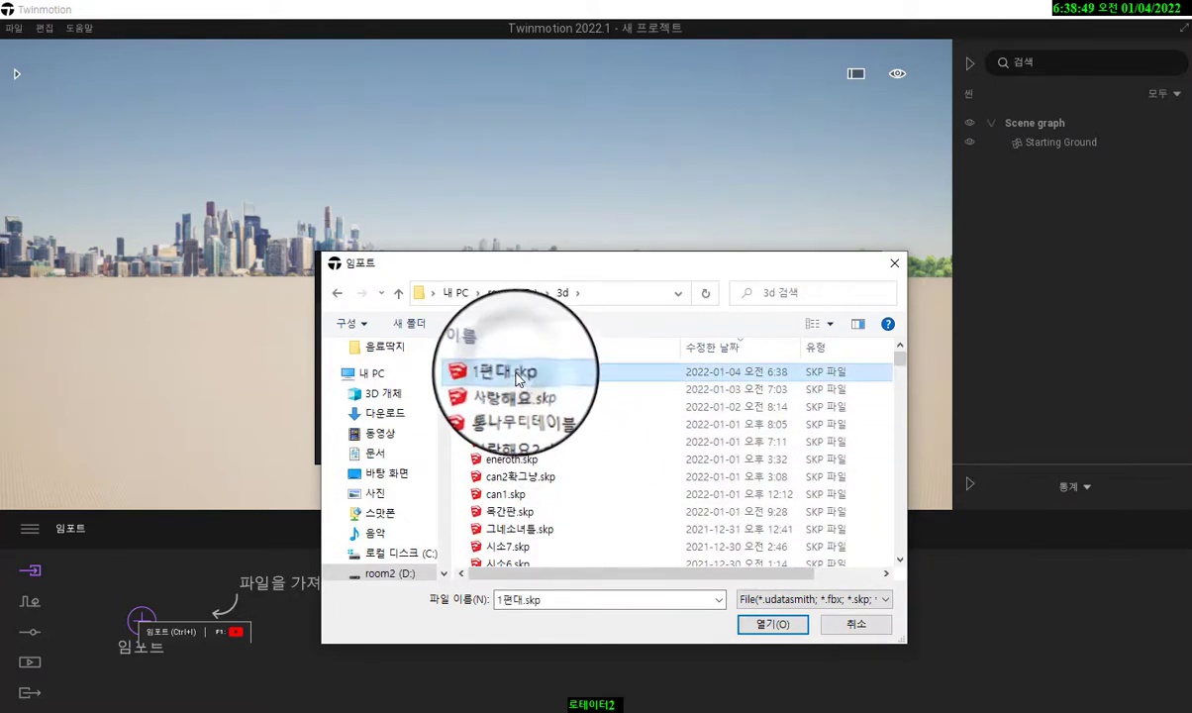
pyautogui.click(763, 626)
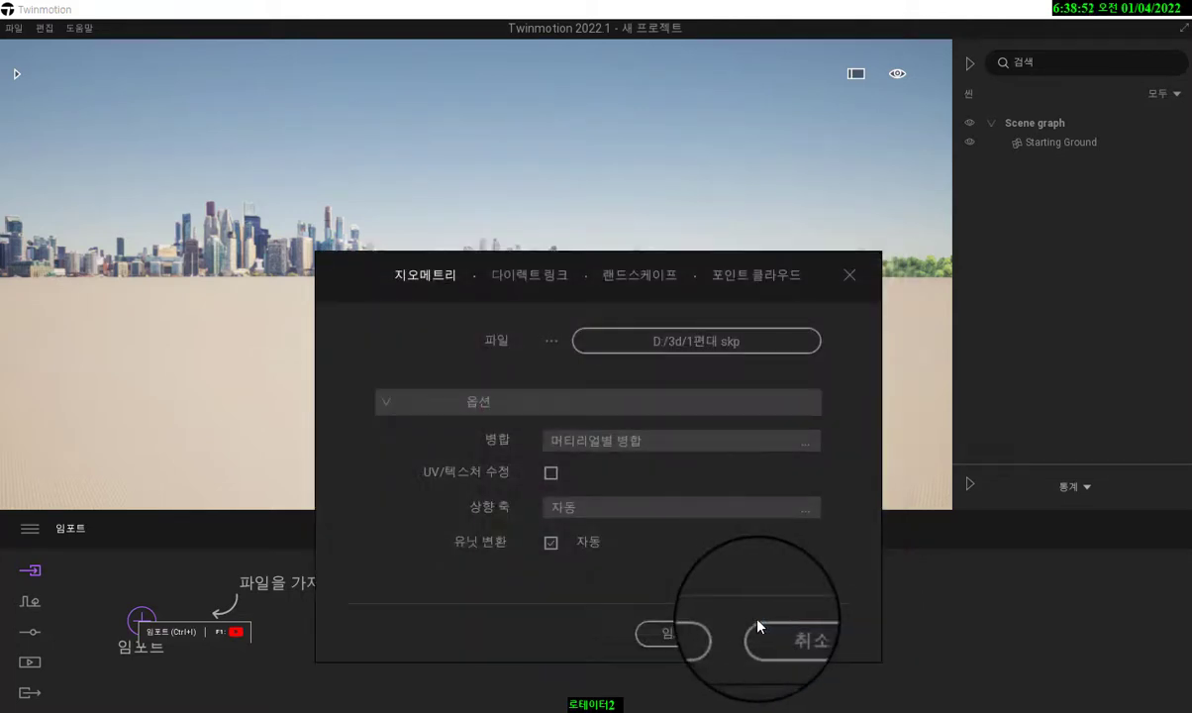
pyautogui.click(680, 635)
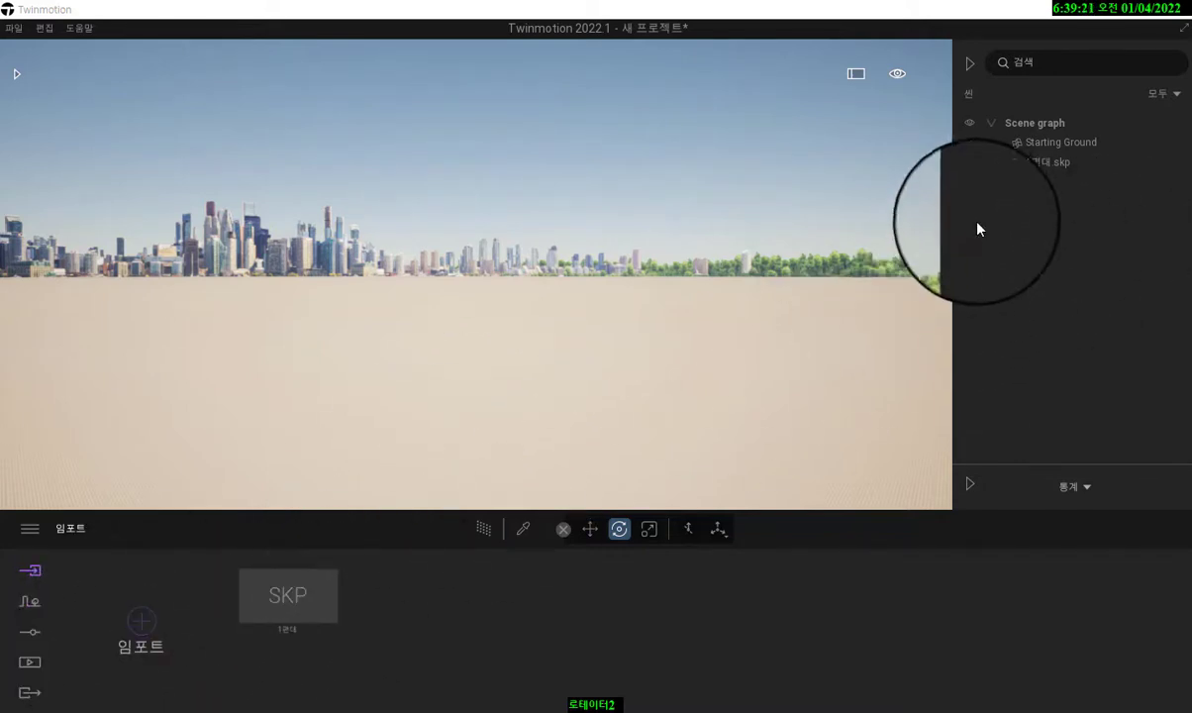
# Select the imported 1편대.skp group in the scene and raise the four jets vertically, high above the ground.
pyautogui.click(1044, 165)
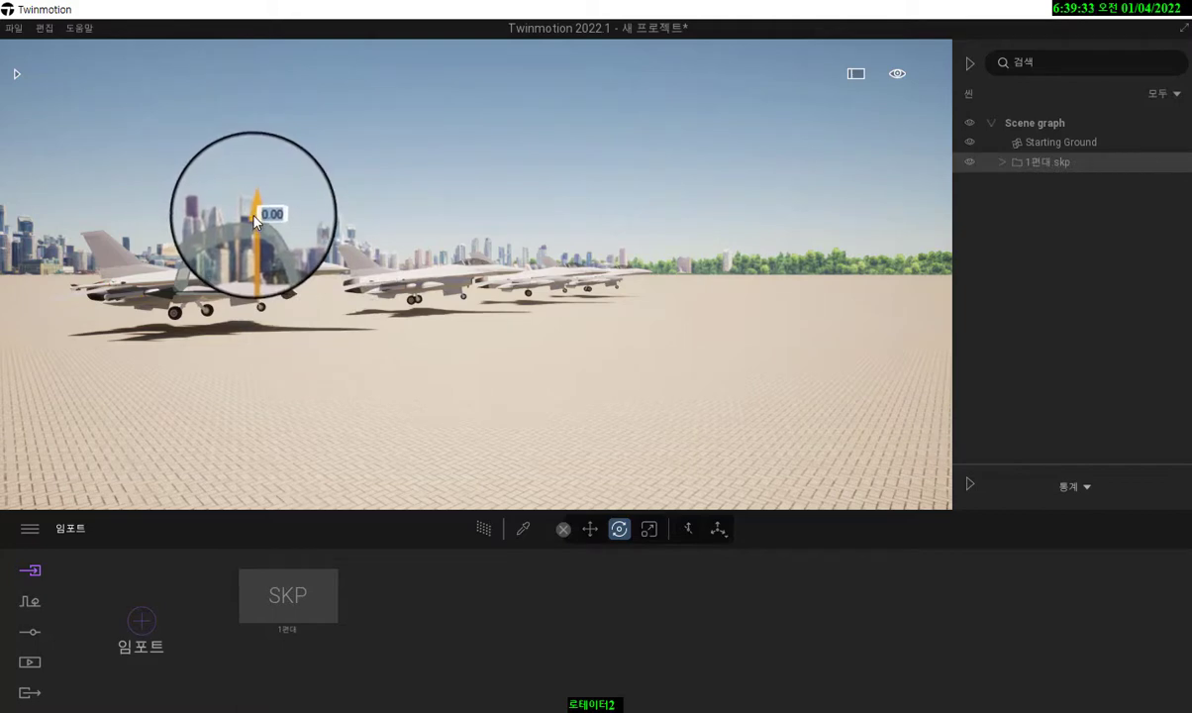
pyautogui.moveTo(255, 222); pyautogui.dragTo(399, 264)
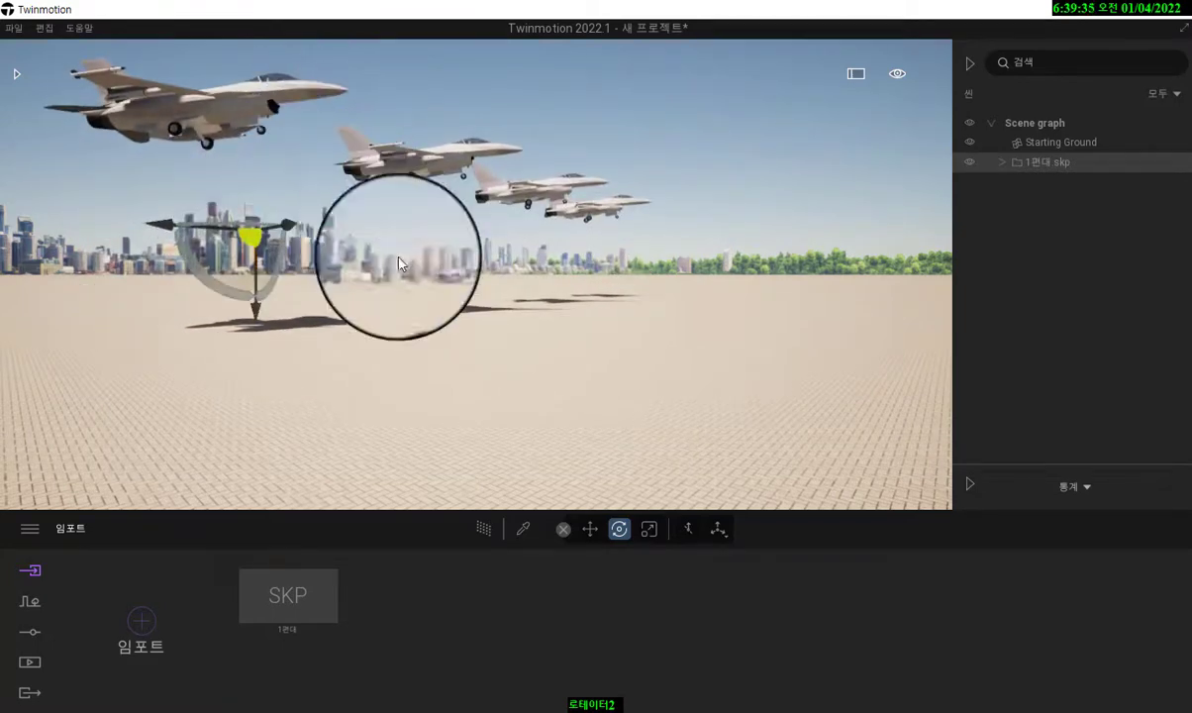
pyautogui.moveTo(490, 356); pyautogui.dragTo(485, 360, button='right')
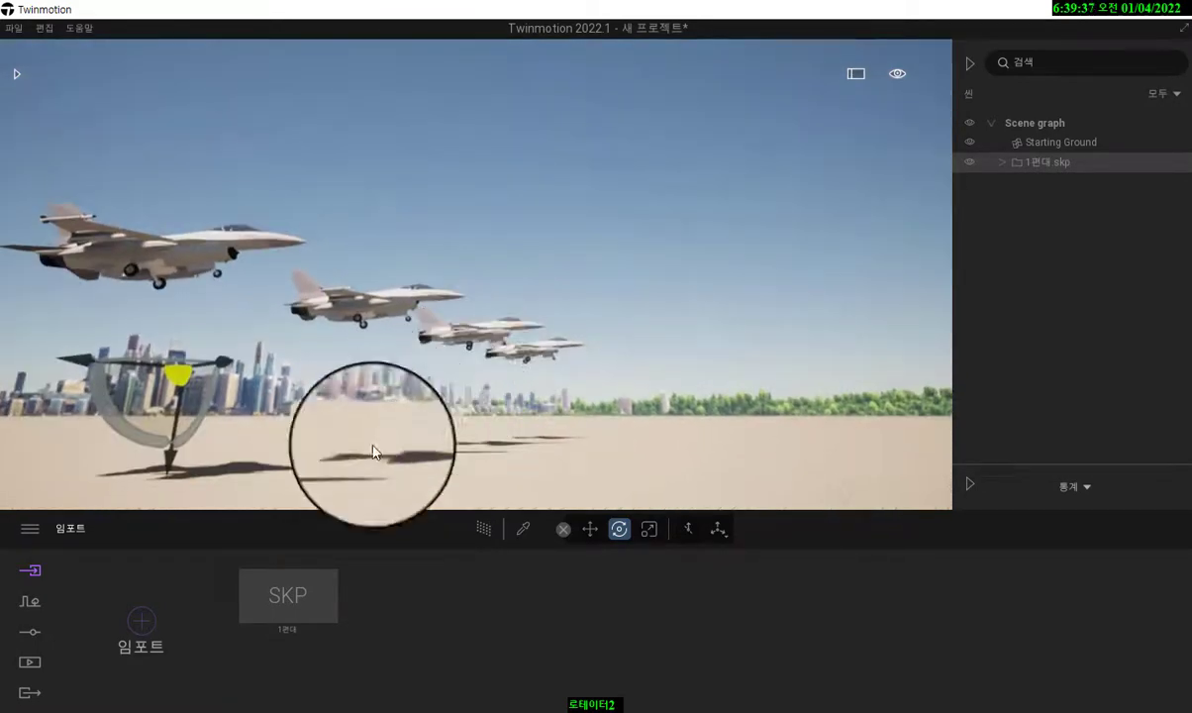
pyautogui.moveTo(174, 458); pyautogui.dragTo(263, 337)
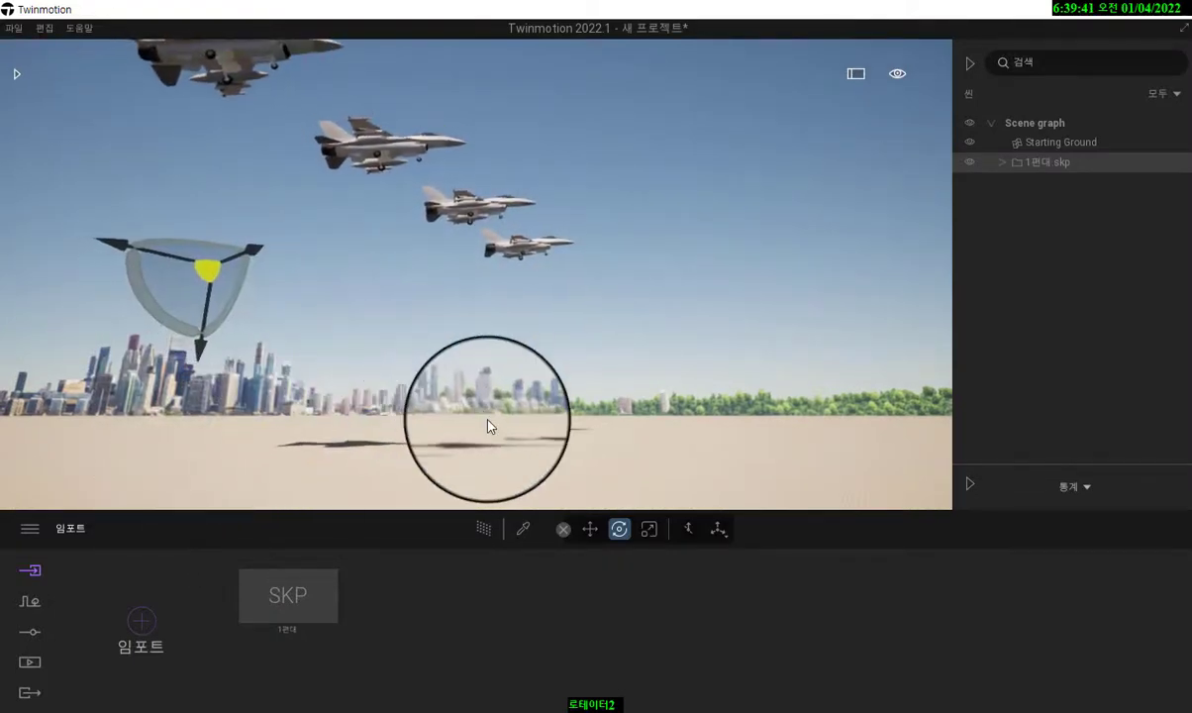
pyautogui.moveTo(488, 425); pyautogui.dragTo(488, 429, button='right')
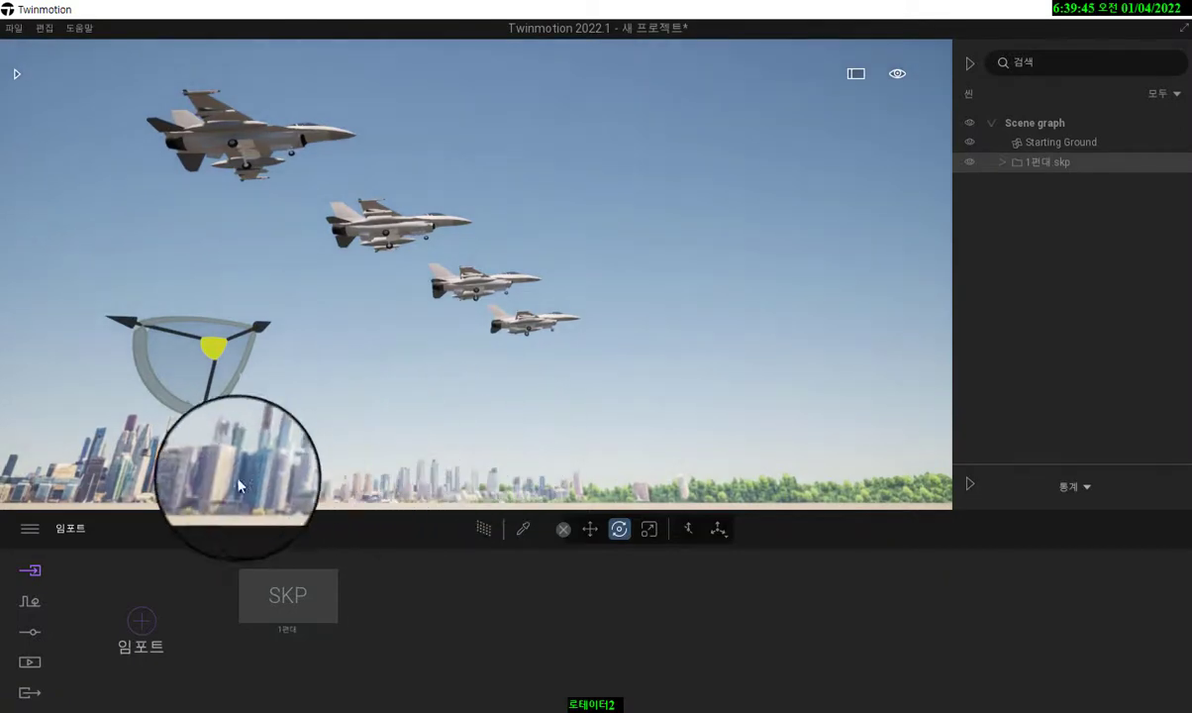
# Raise the imported 1편대.skp jet group further vertically above the city skyline.
pyautogui.moveTo(202, 442); pyautogui.dragTo(277, 376)
pyautogui.moveTo(411, 370); pyautogui.dragTo(410, 375, button='right')
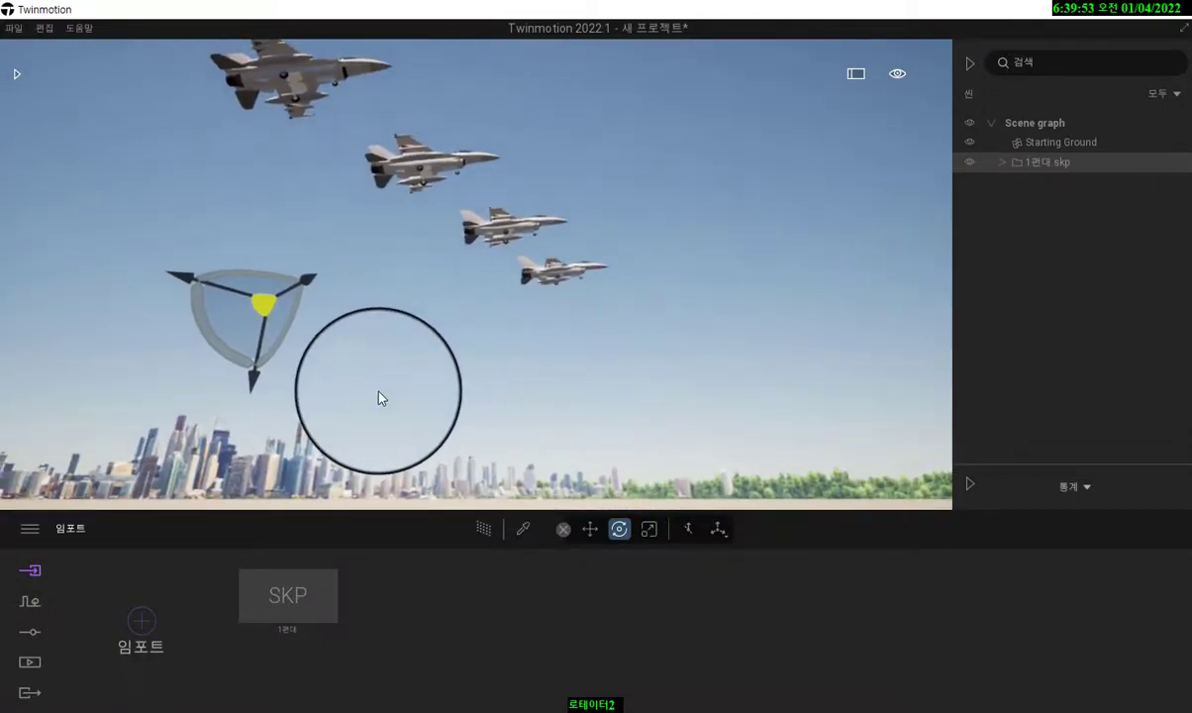
pyautogui.moveTo(252, 391)
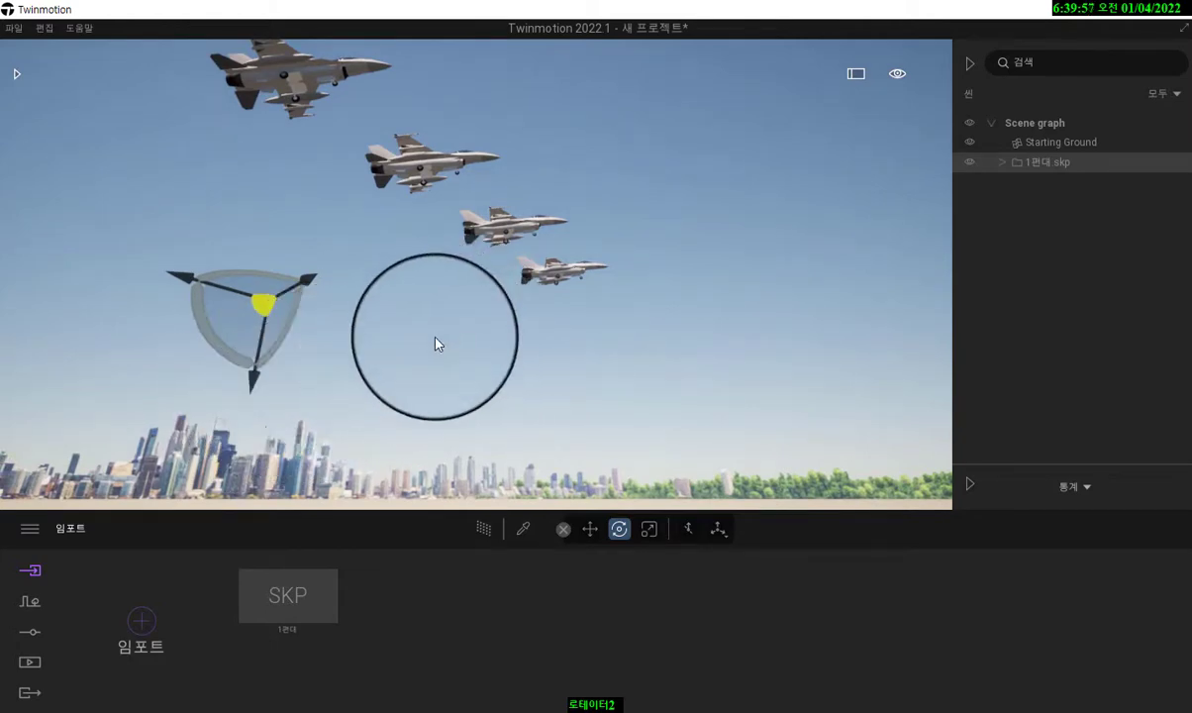
pyautogui.moveTo(434, 337); pyautogui.dragTo(452, 331, button='right')
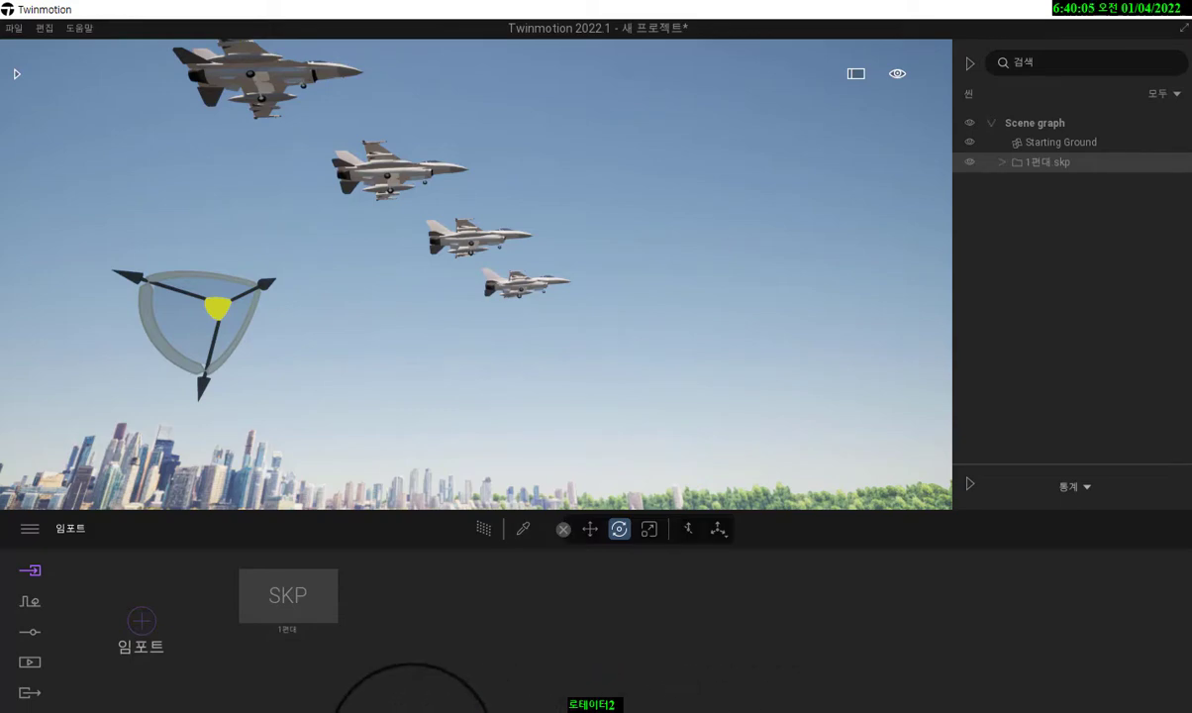
# Switch to SketchUp and start a new empty model.
pyautogui.click(390, 712)
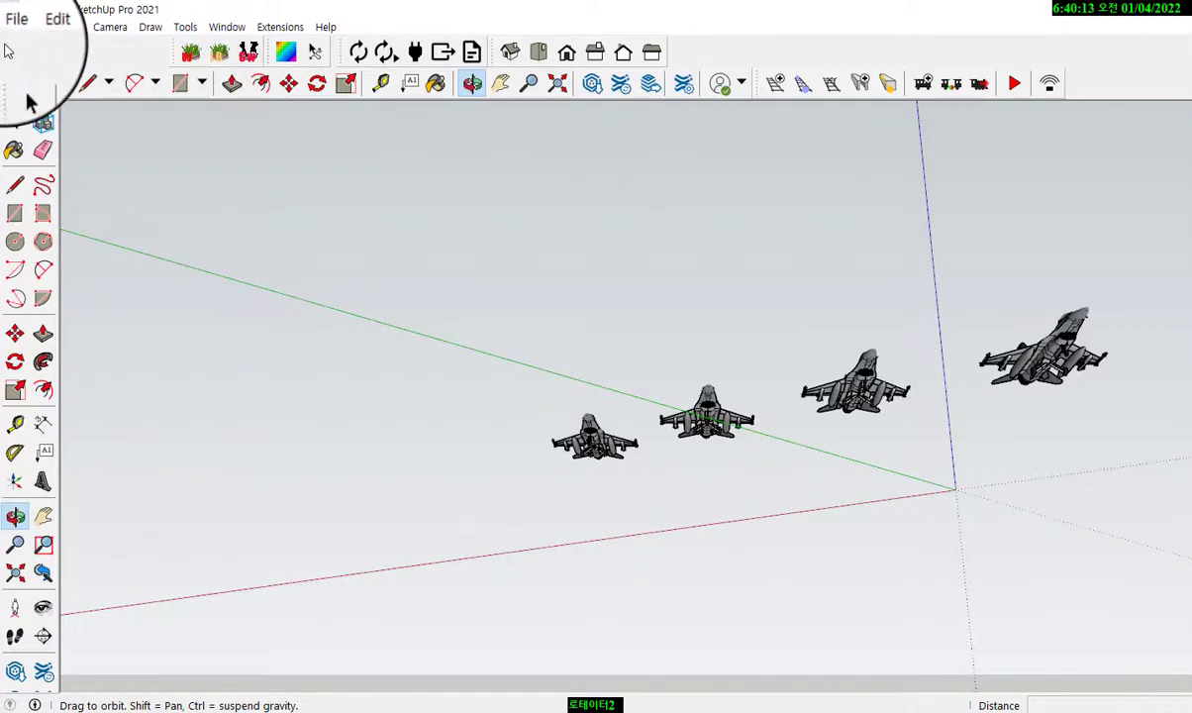
pyautogui.click(13, 28)
pyautogui.click(39, 50)
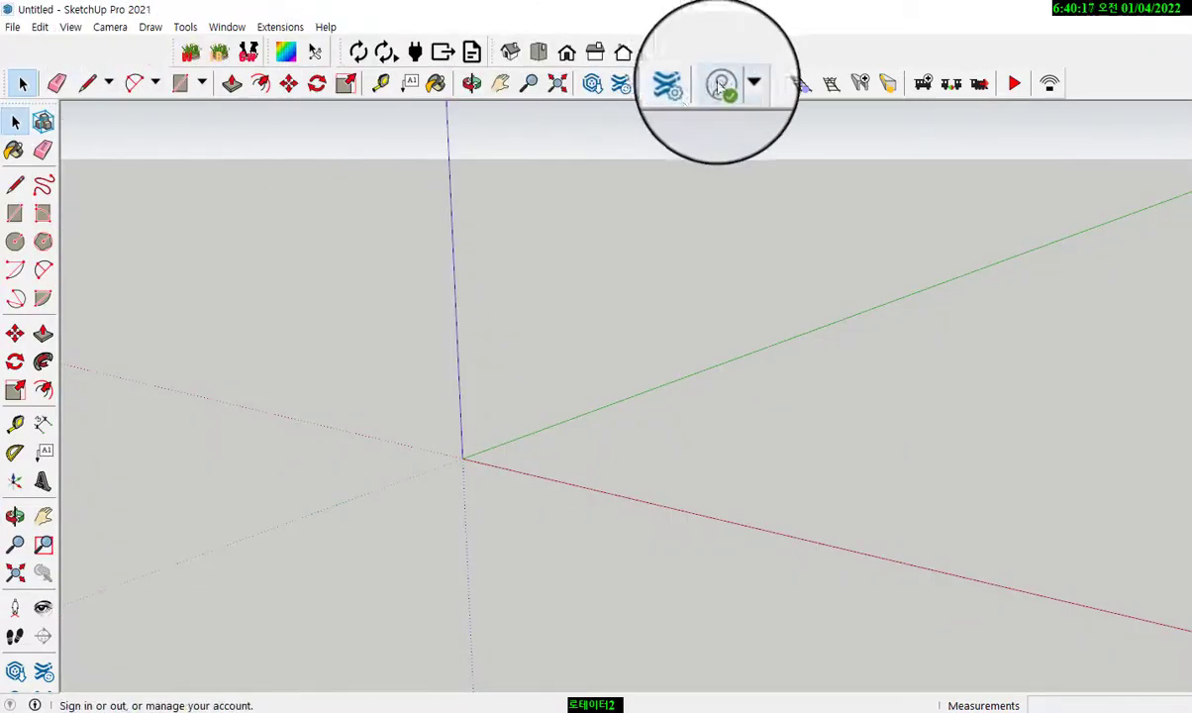
# Search the 3D Warehouse for f35 models.
pyautogui.click(596, 89)
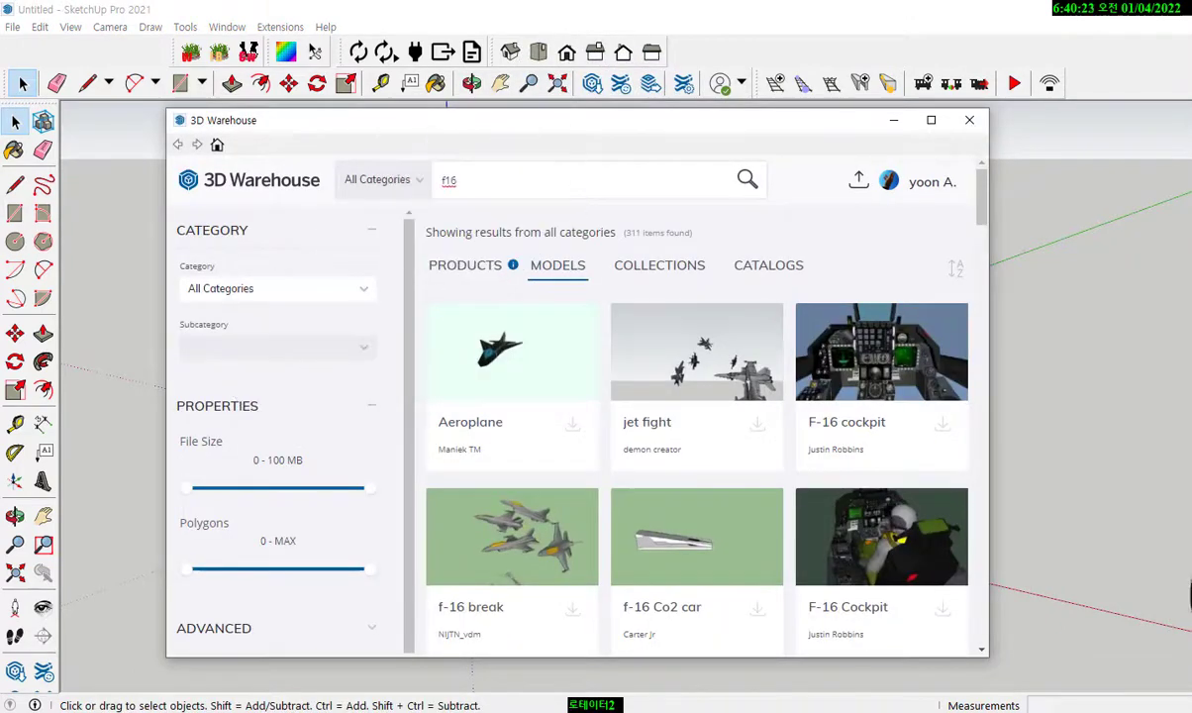
pyautogui.doubleClick(446, 193)
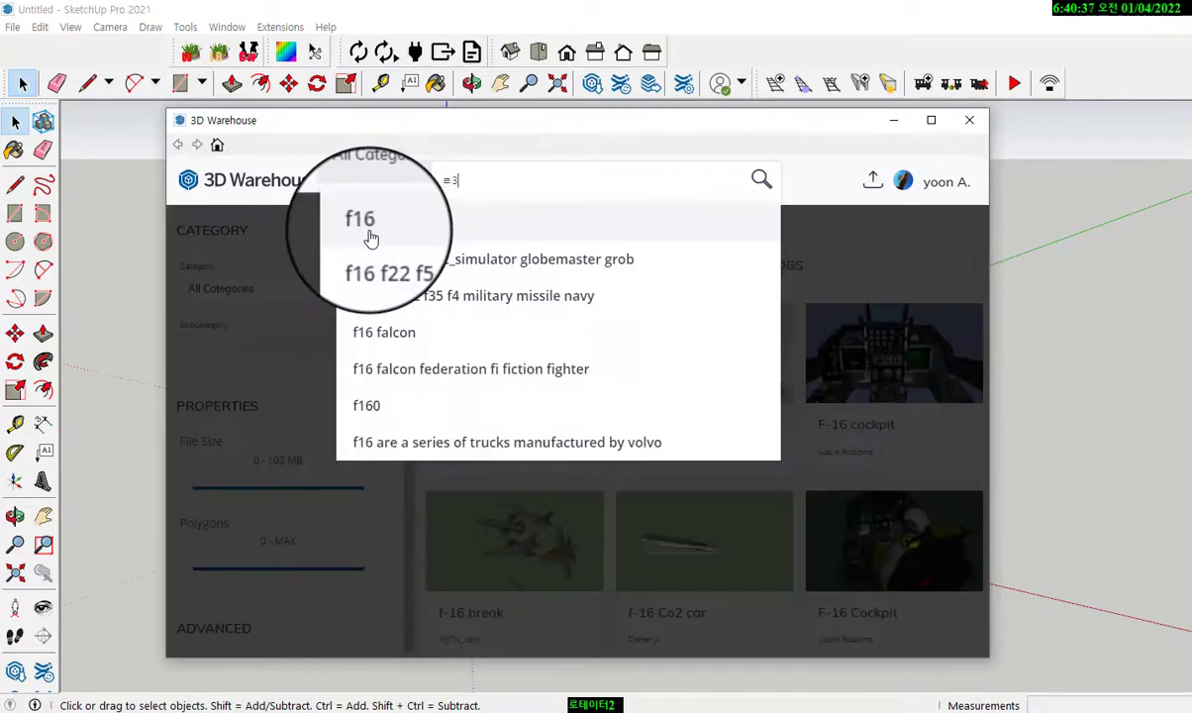
pyautogui.write('5')
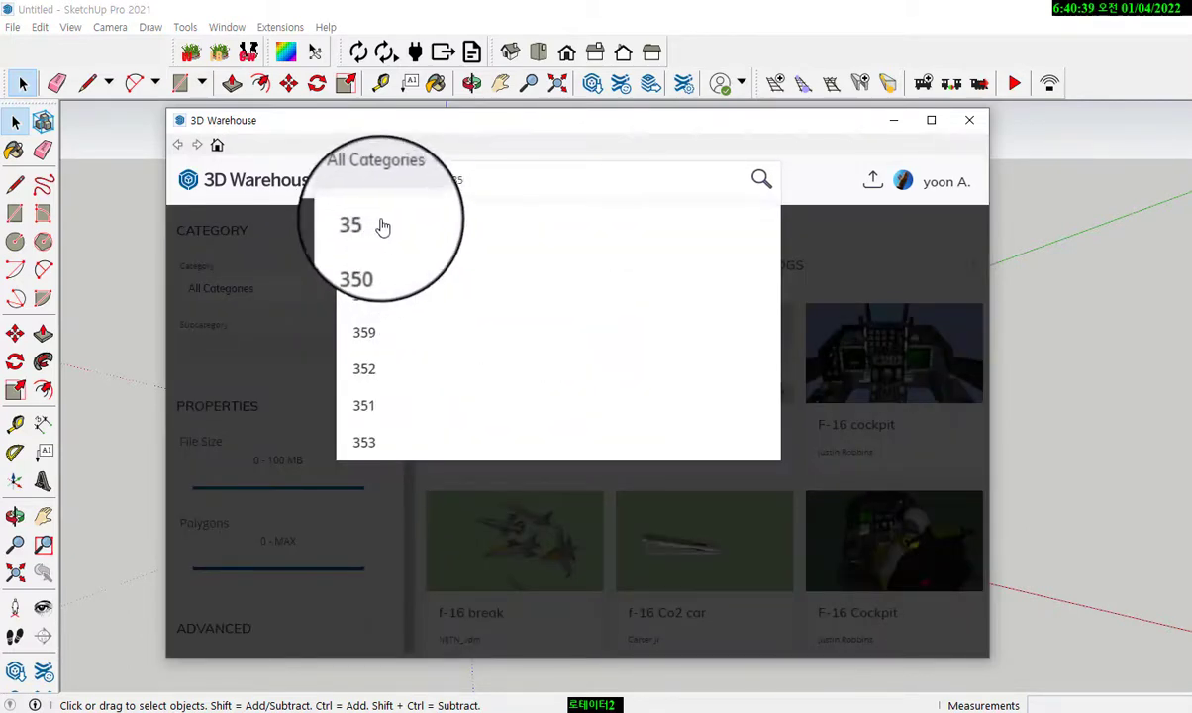
pyautogui.doubleClick(446, 179)
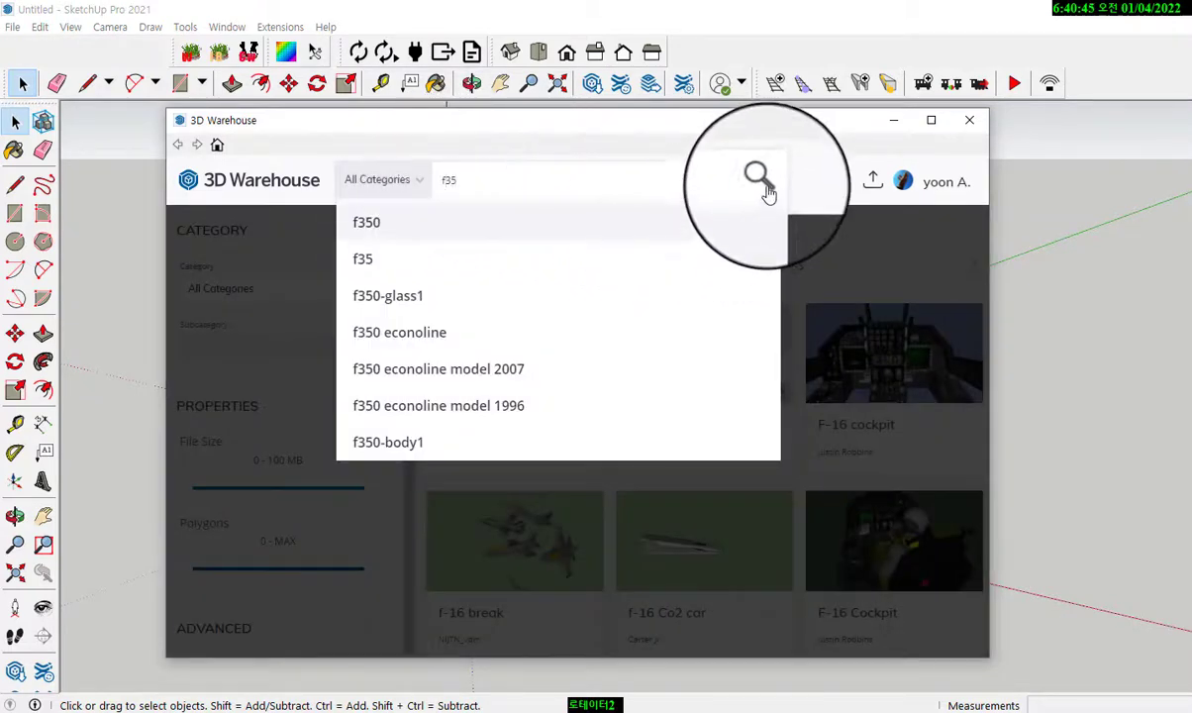
pyautogui.click(759, 180)
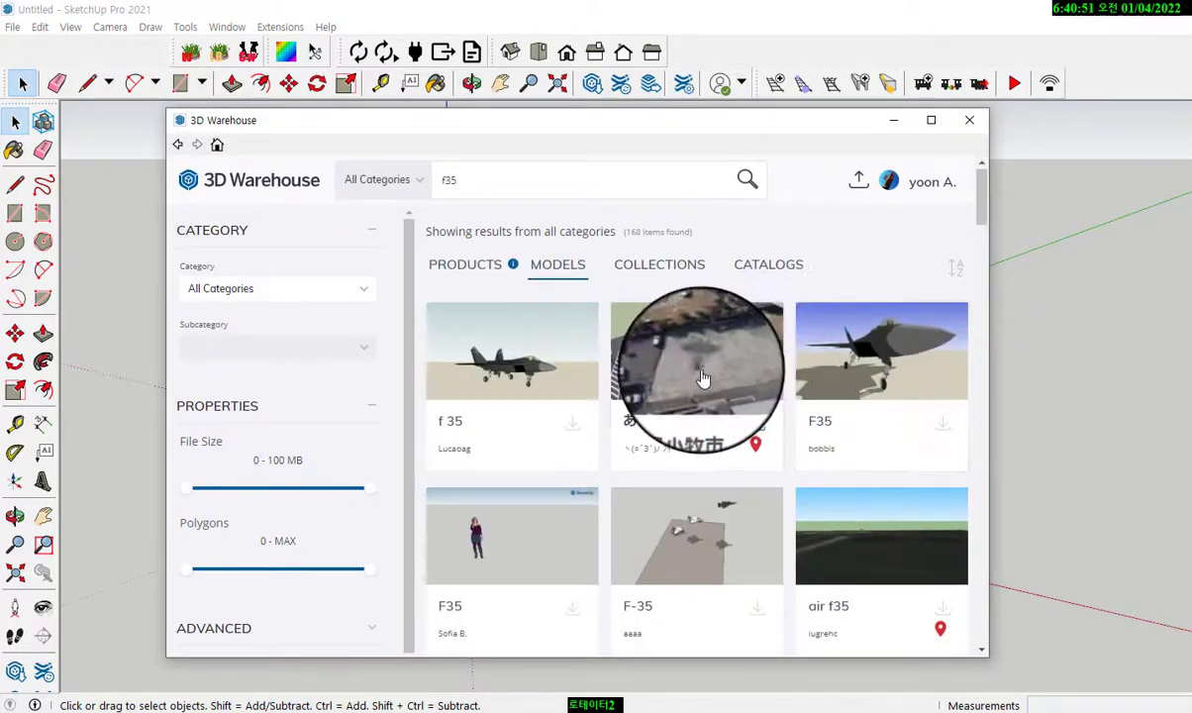
# Find the Martin Lockheed F-35 Model among the results, load it directly into the SketchUp model and place it at the origin.
pyautogui.scroll(-1, 701, 378)
pyautogui.scroll(-6, 701, 378)
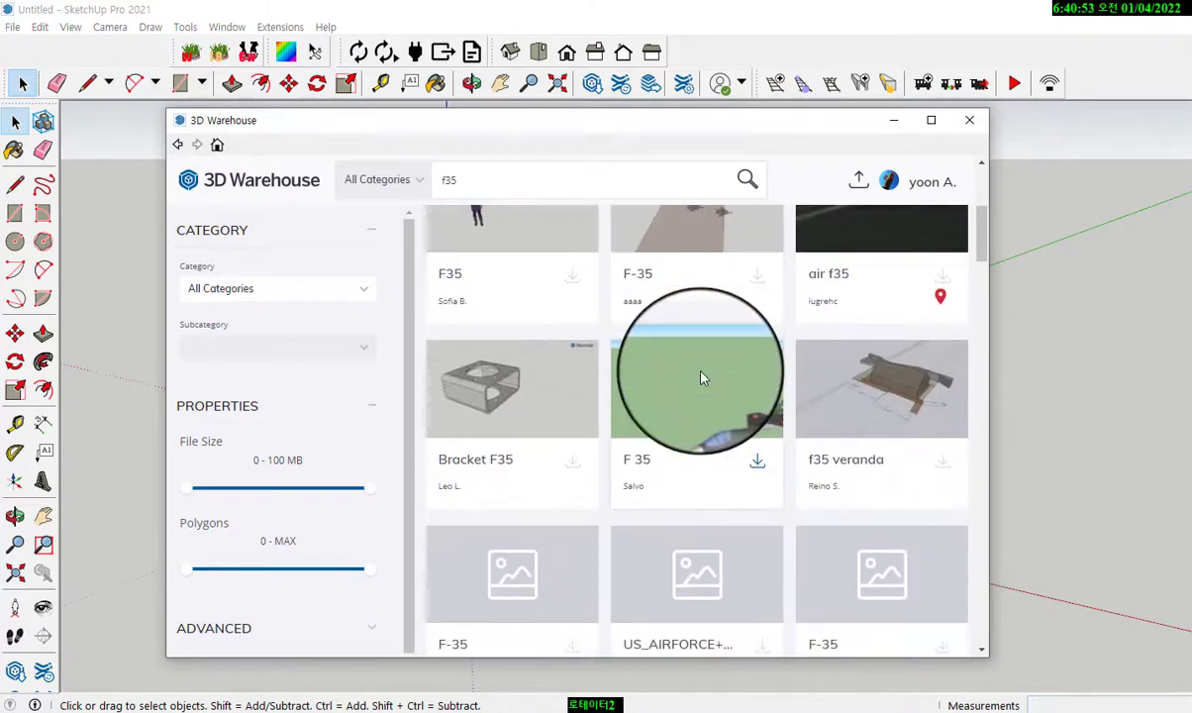
pyautogui.scroll(-2, 701, 381)
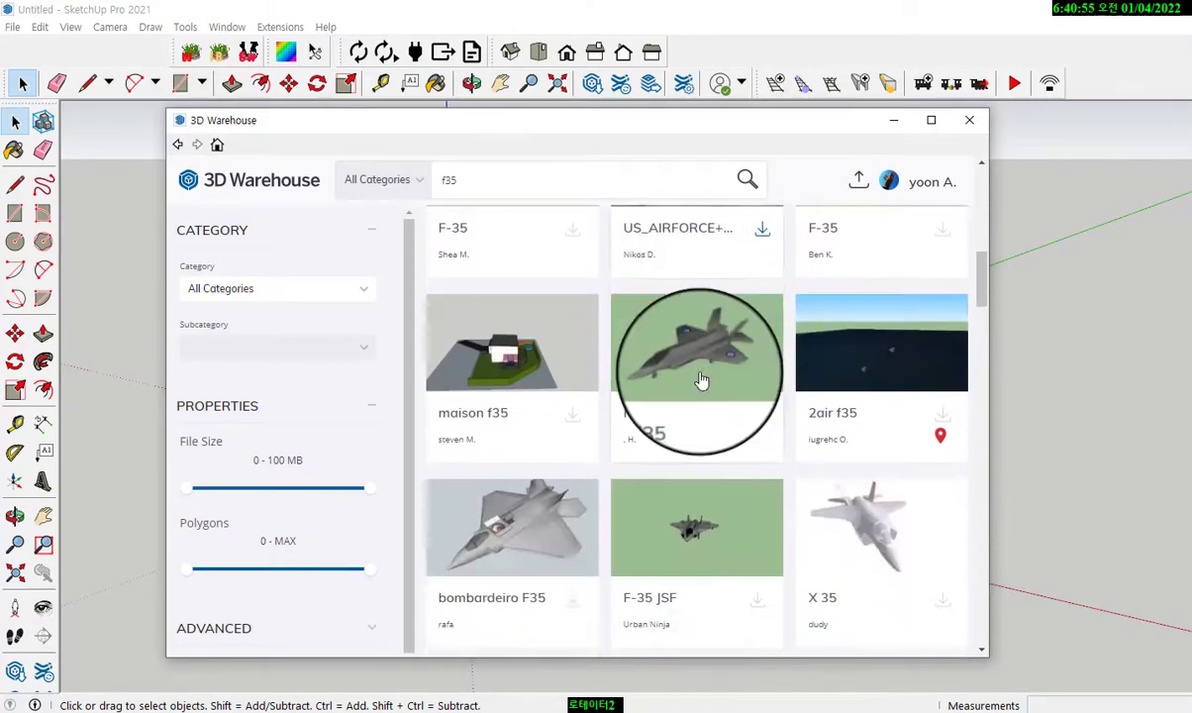
pyautogui.scroll(-3, 701, 380)
pyautogui.scroll(-1, 701, 380)
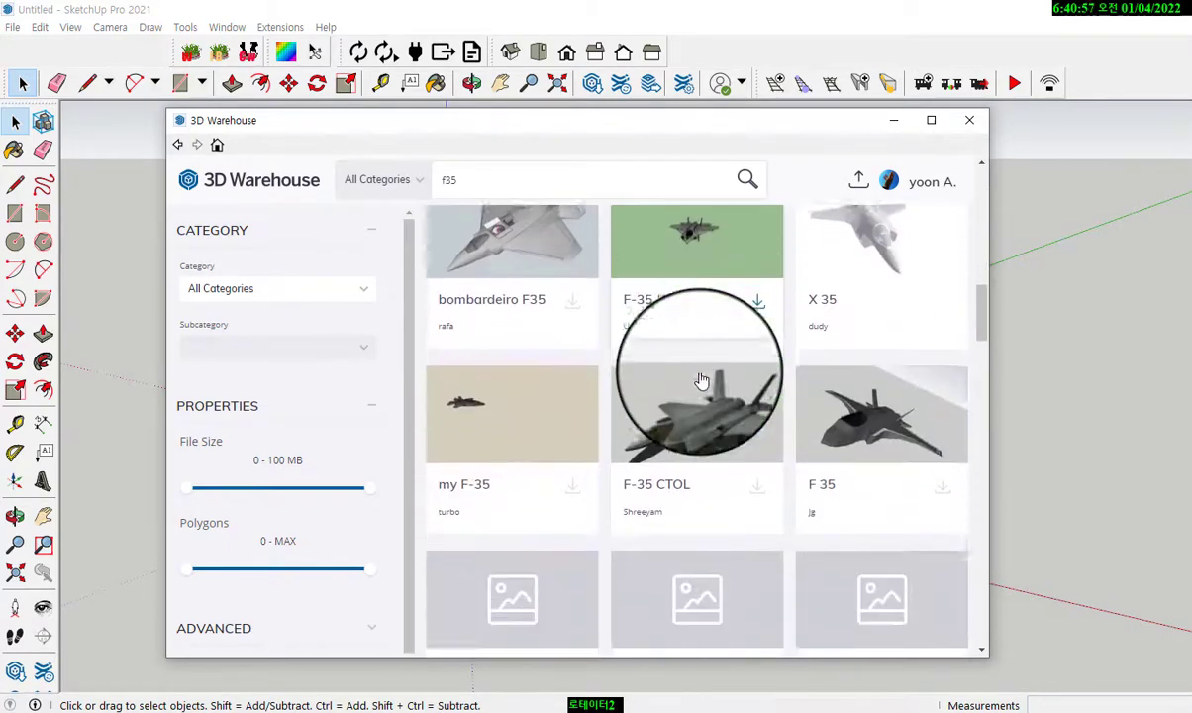
pyautogui.scroll(-6, 701, 380)
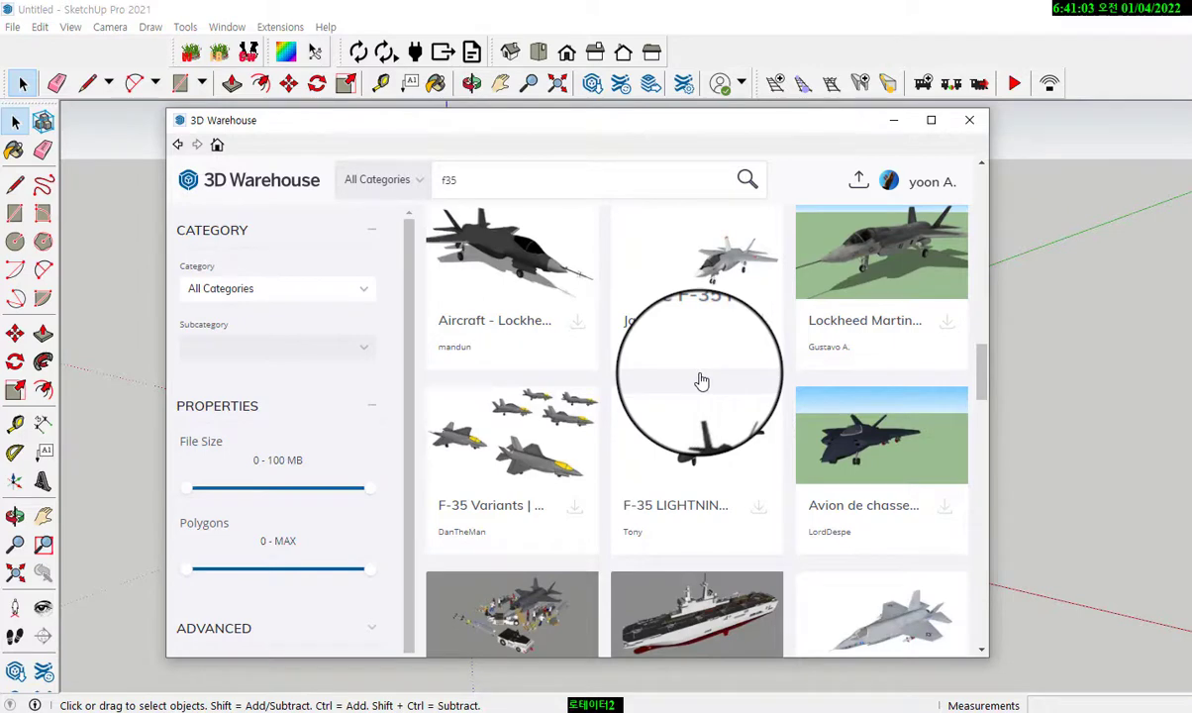
pyautogui.scroll(-1, 701, 380)
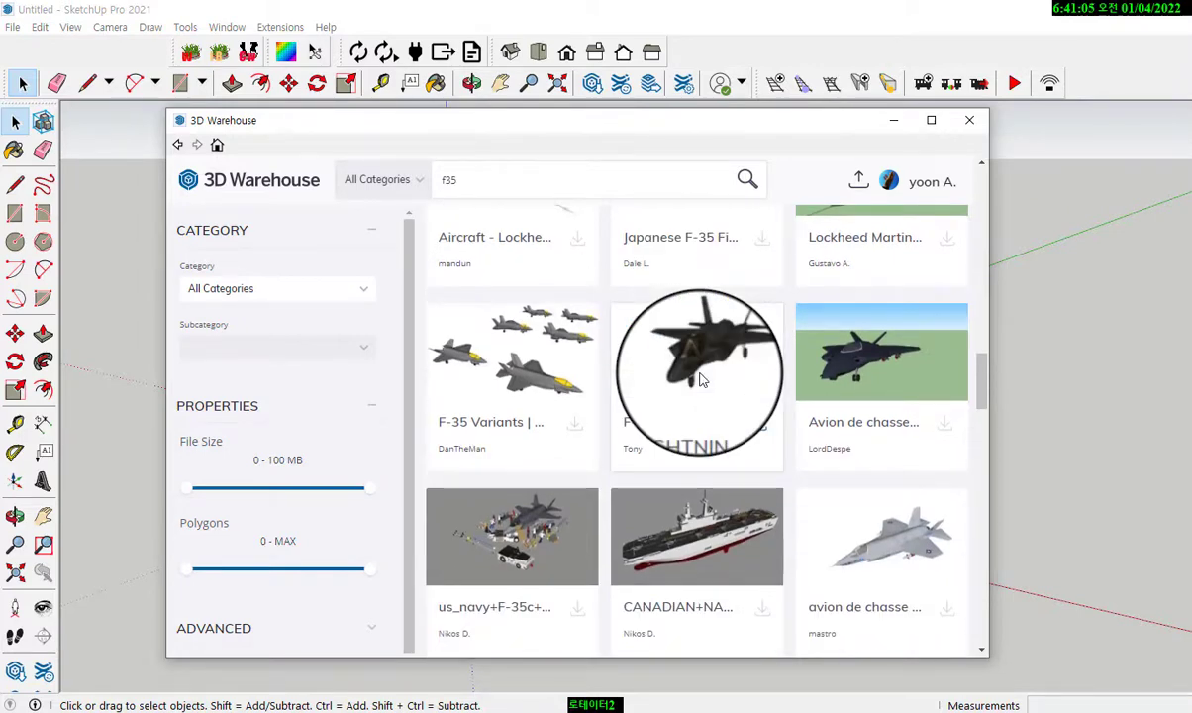
pyautogui.scroll(-4, 701, 380)
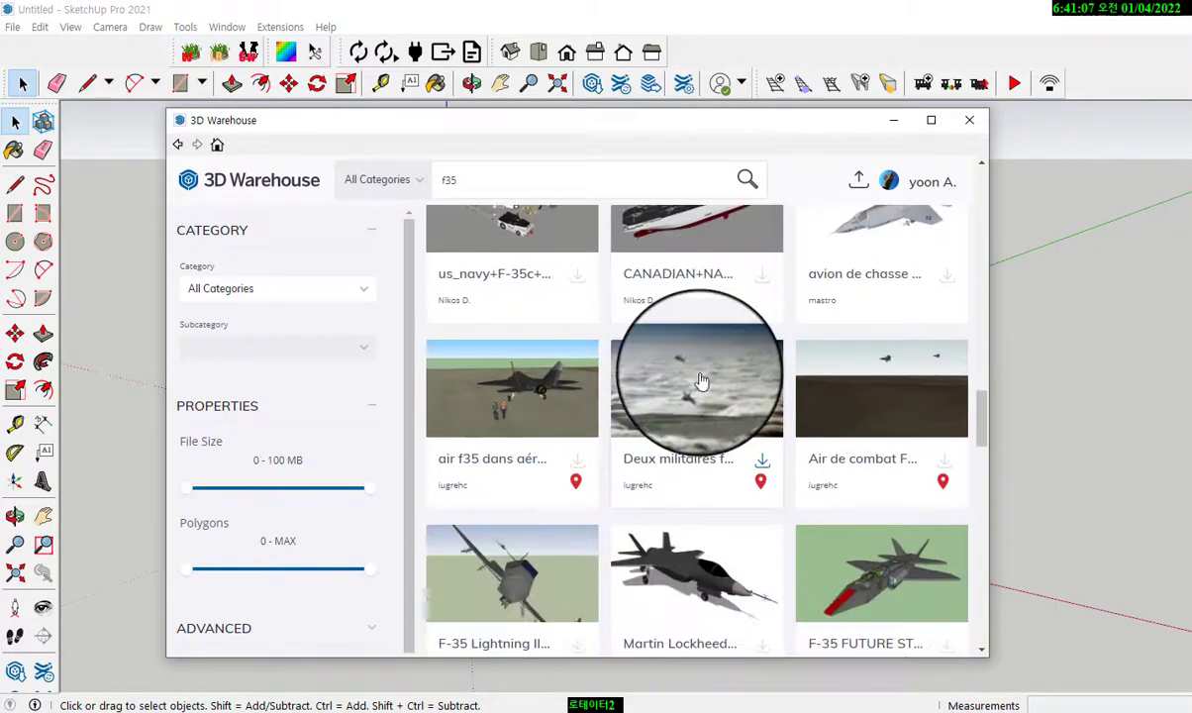
pyautogui.scroll(-2, 701, 380)
pyautogui.scroll(-1, 701, 380)
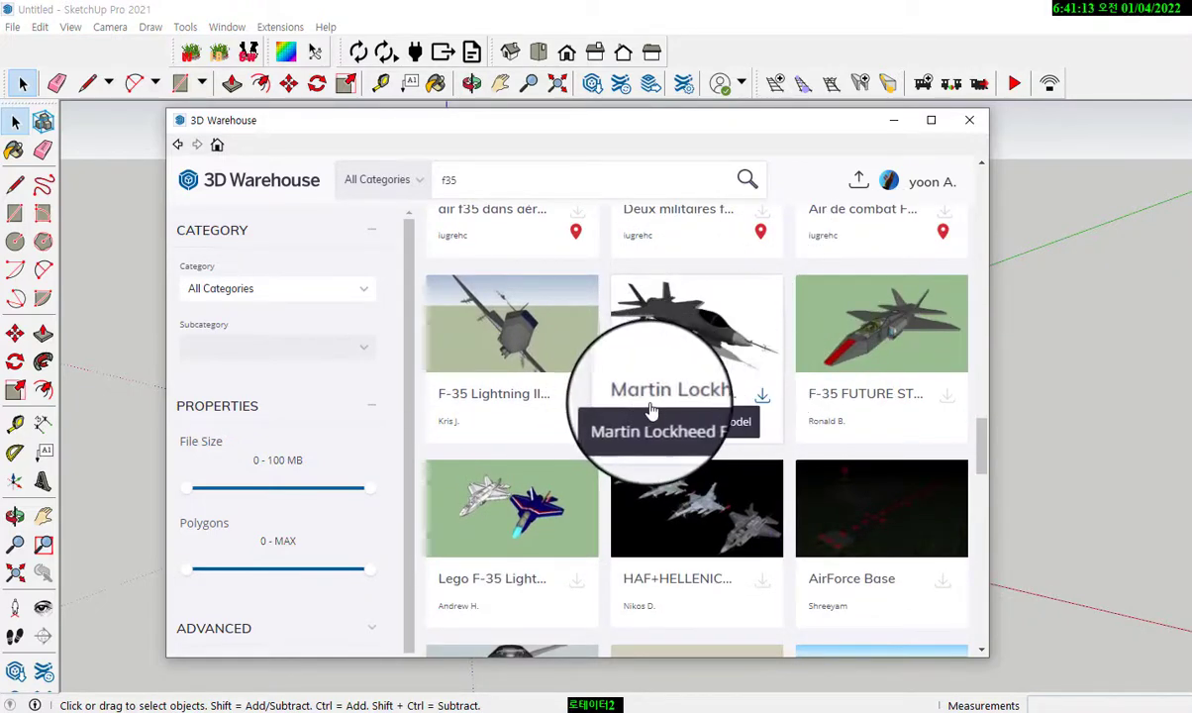
pyautogui.click(703, 343)
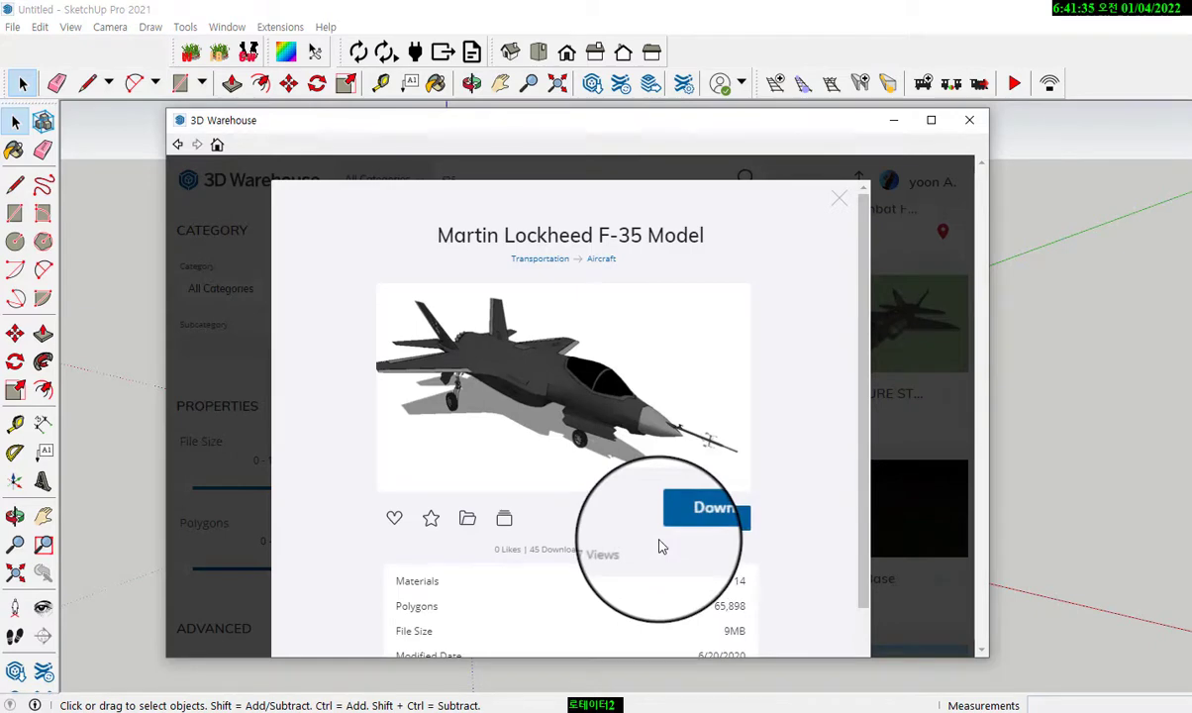
pyautogui.click(709, 526)
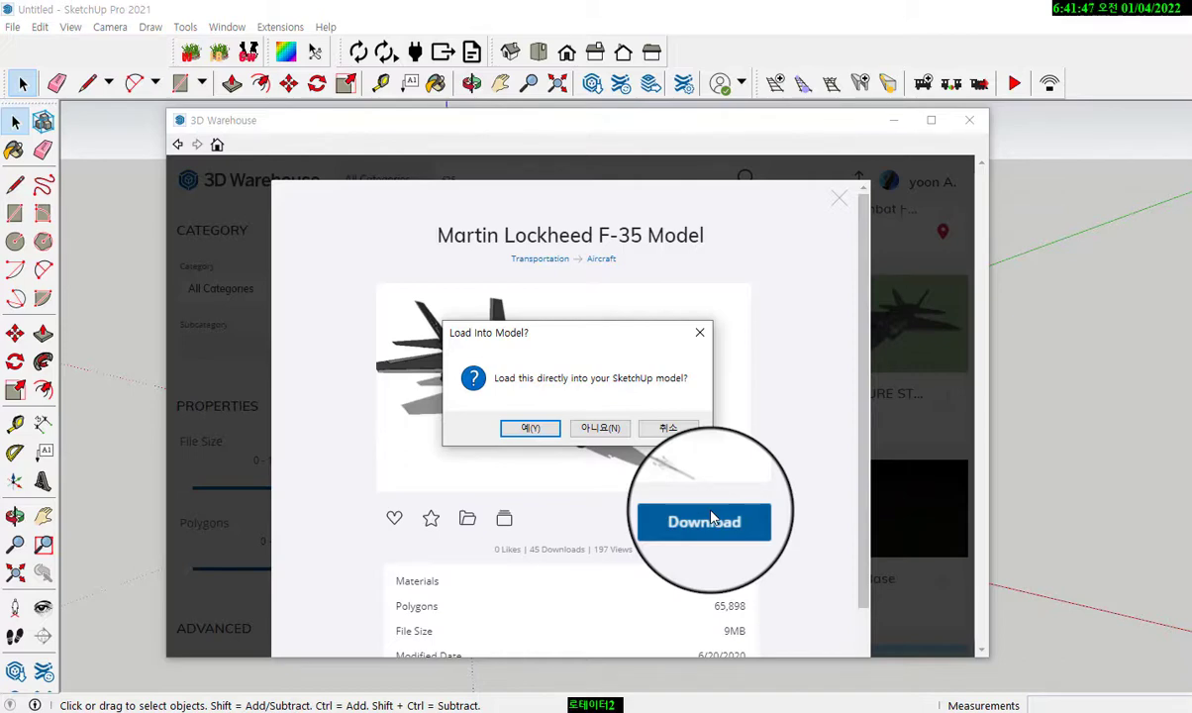
pyautogui.click(530, 429)
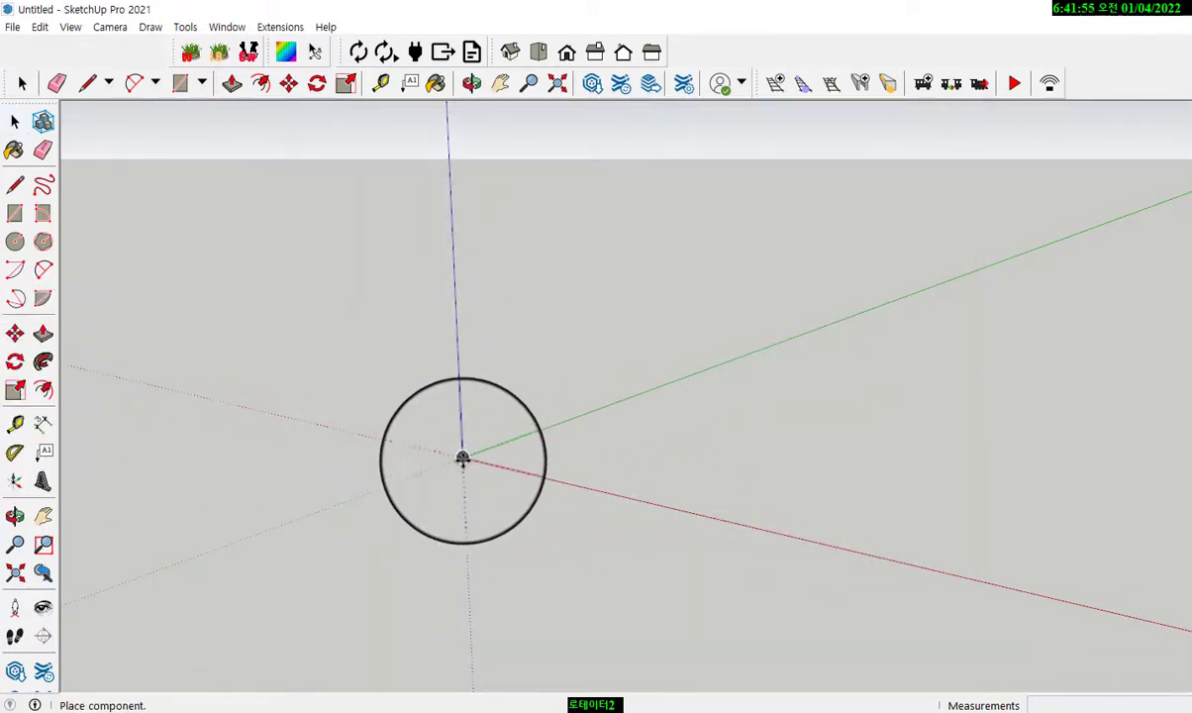
pyautogui.click(463, 458)
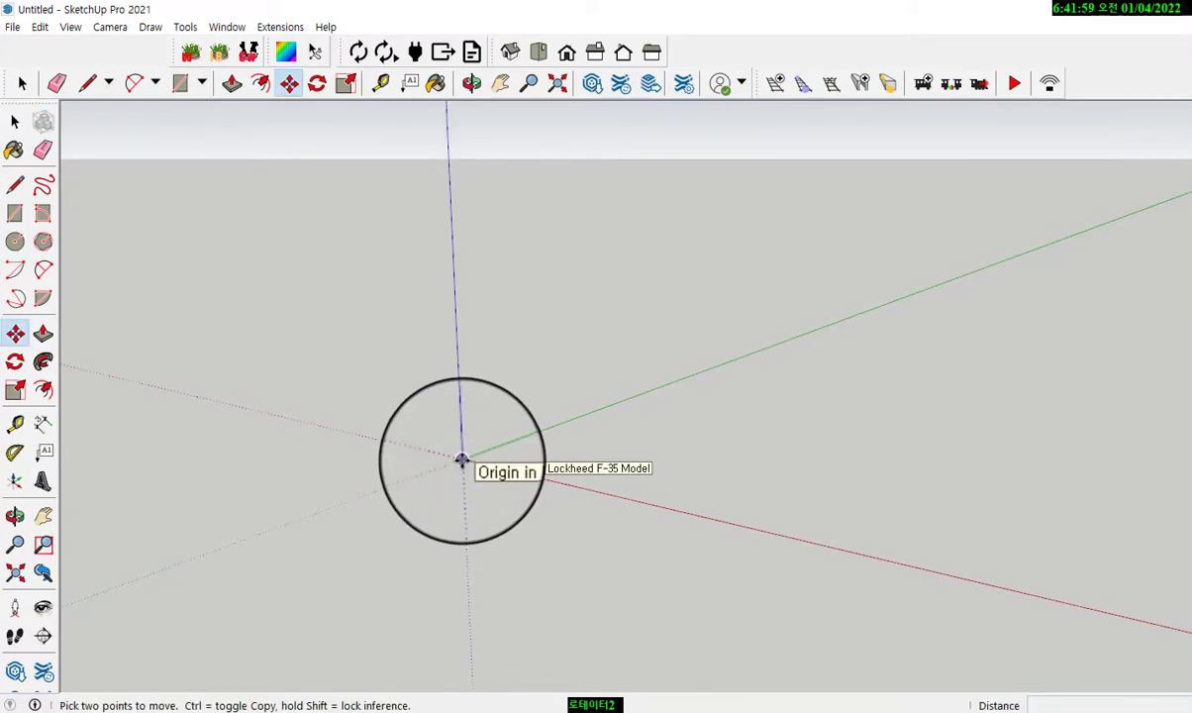
# Move the F-35 component about 39,800 mm so that the aircraft itself sits at the axes' origin.
pyautogui.click(461, 459)
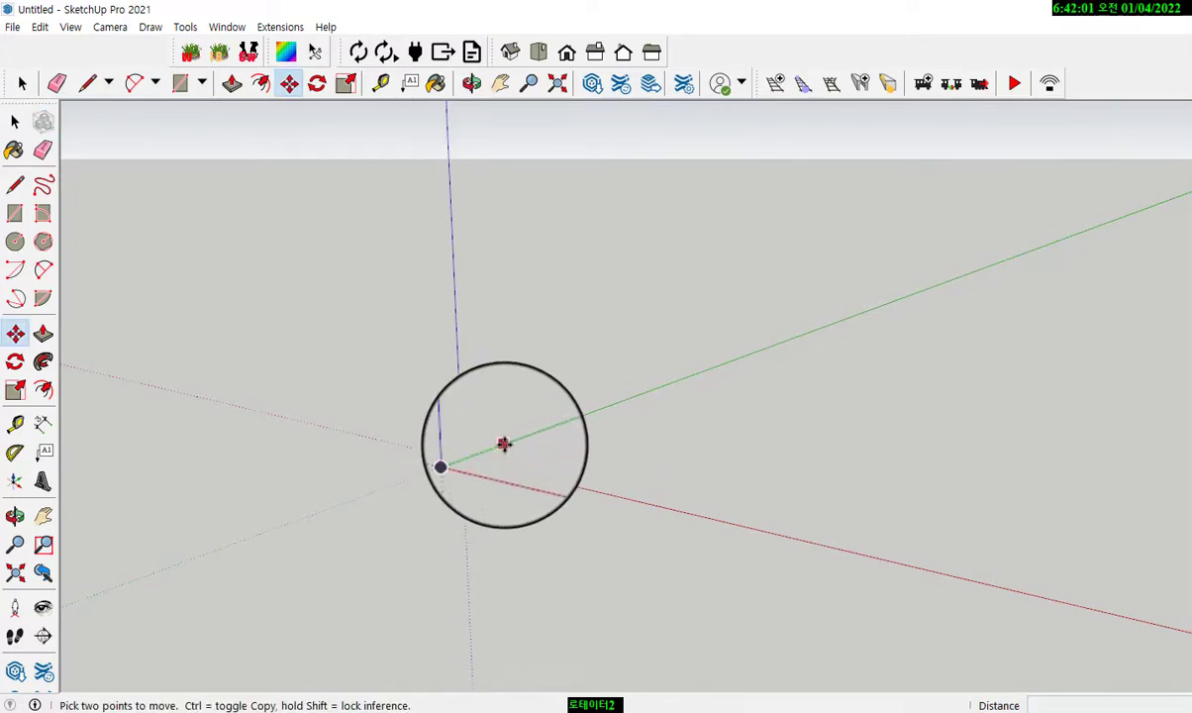
pyautogui.scroll(-4, 475, 441)
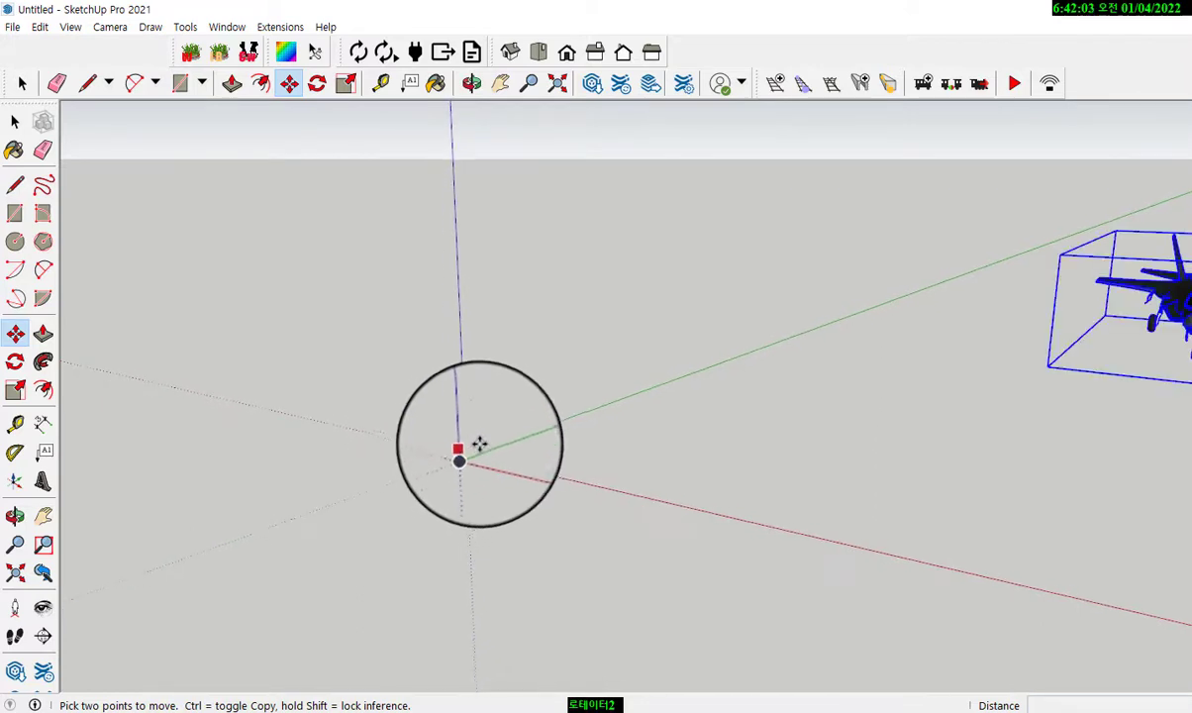
pyautogui.scroll(-5, 473, 448)
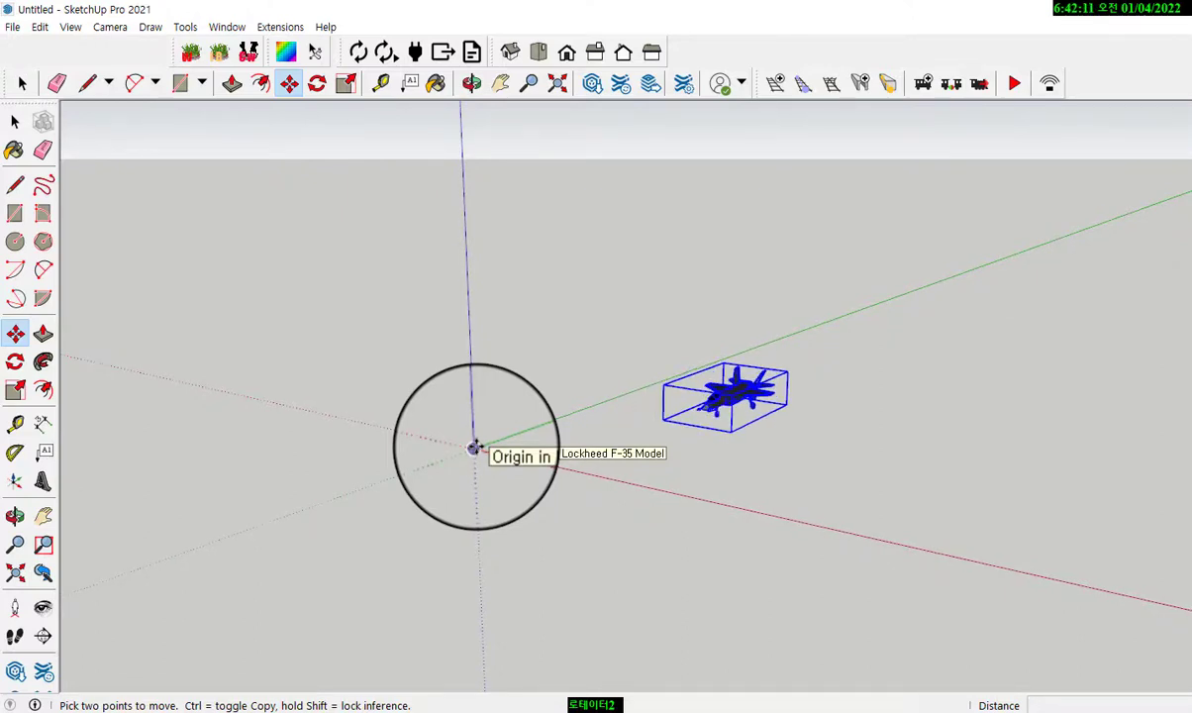
pyautogui.rightClick(474, 448)
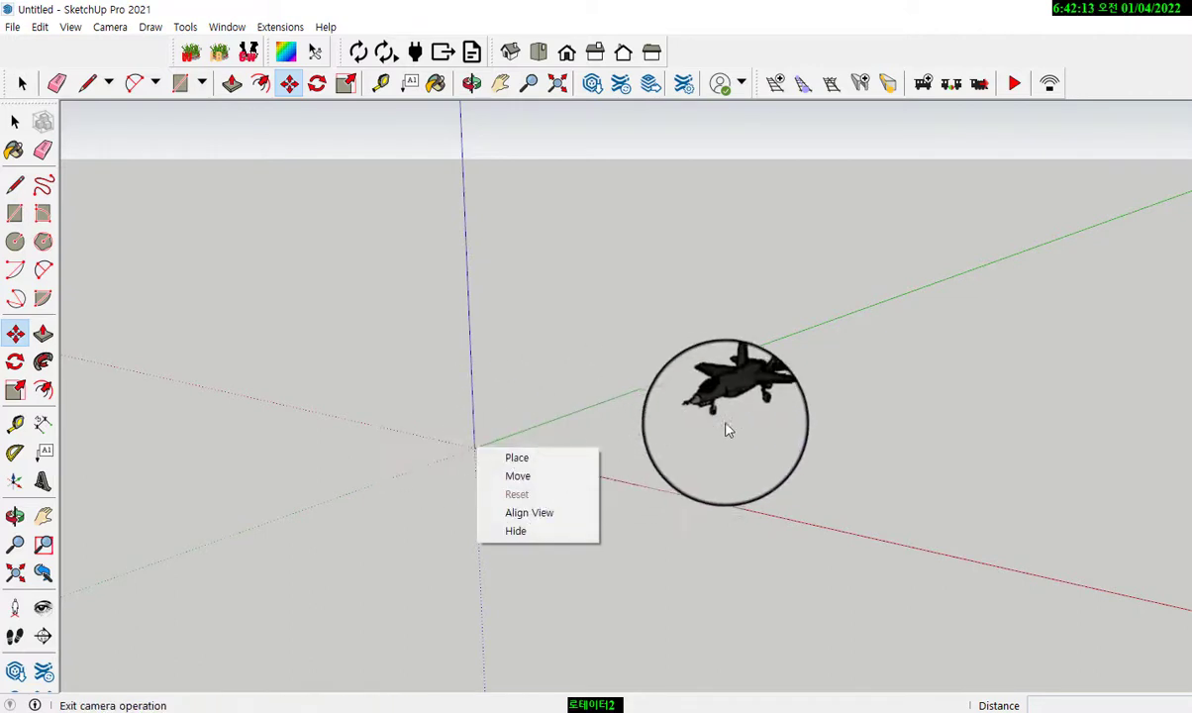
pyautogui.click(16, 334)
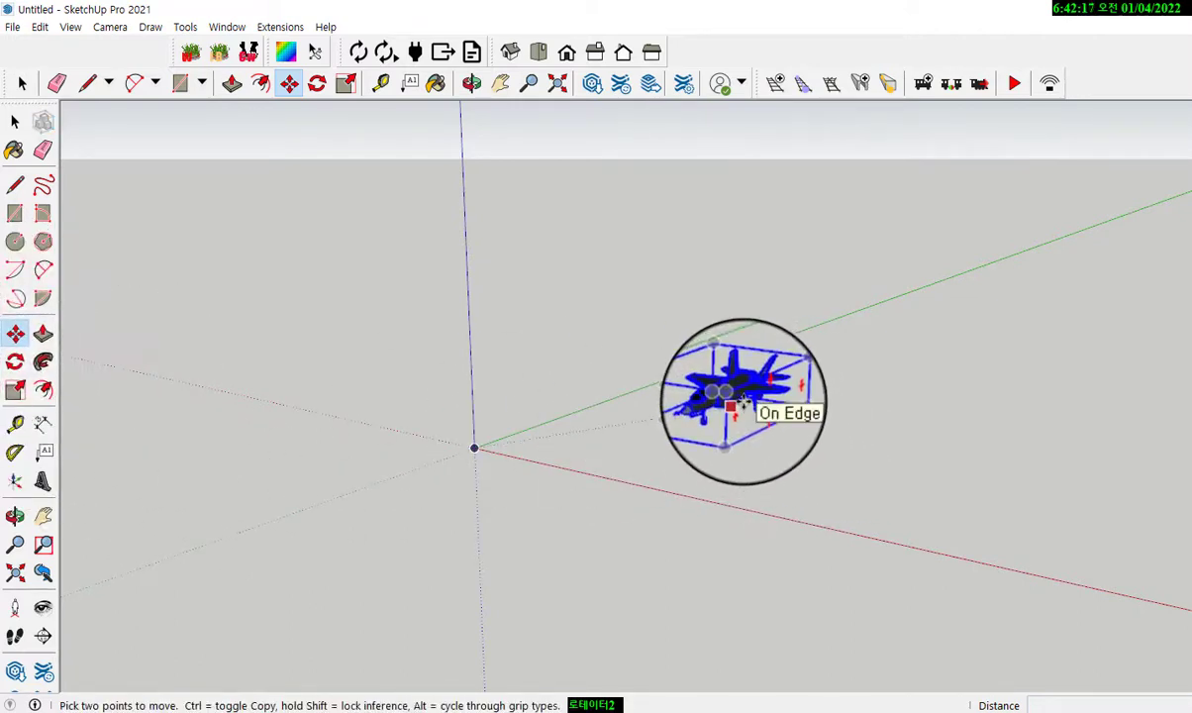
pyautogui.click(715, 404)
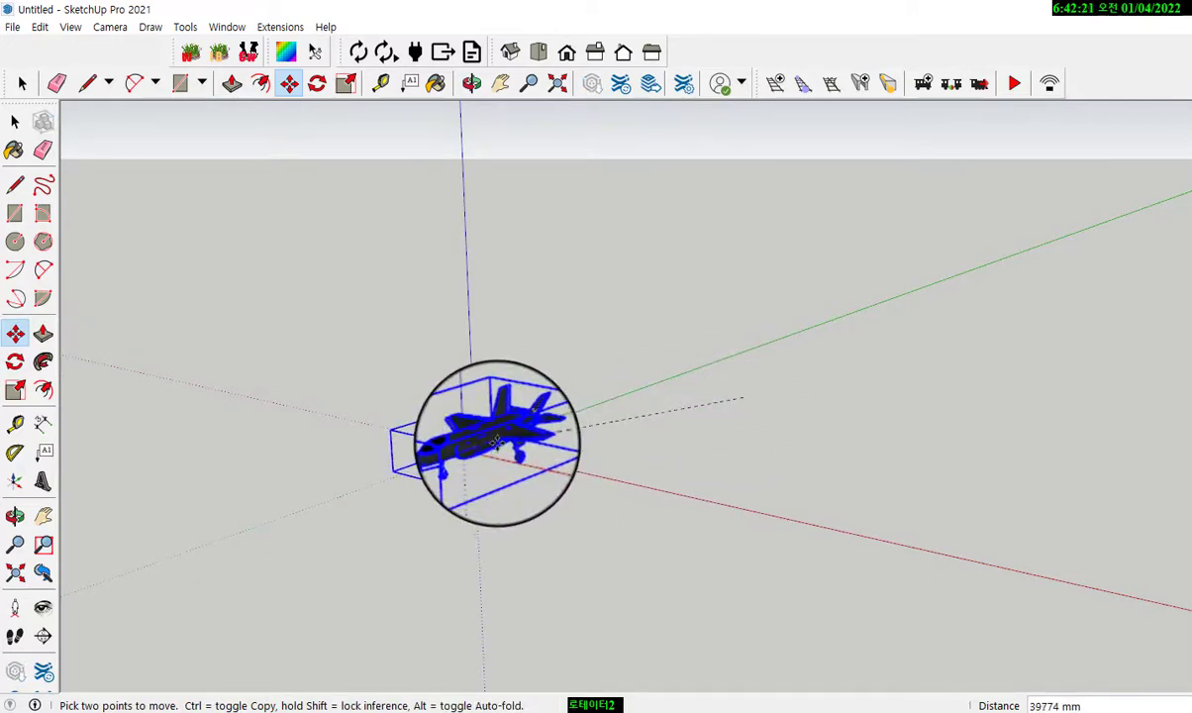
pyautogui.click(495, 442)
pyautogui.scroll(-2, 641, 402)
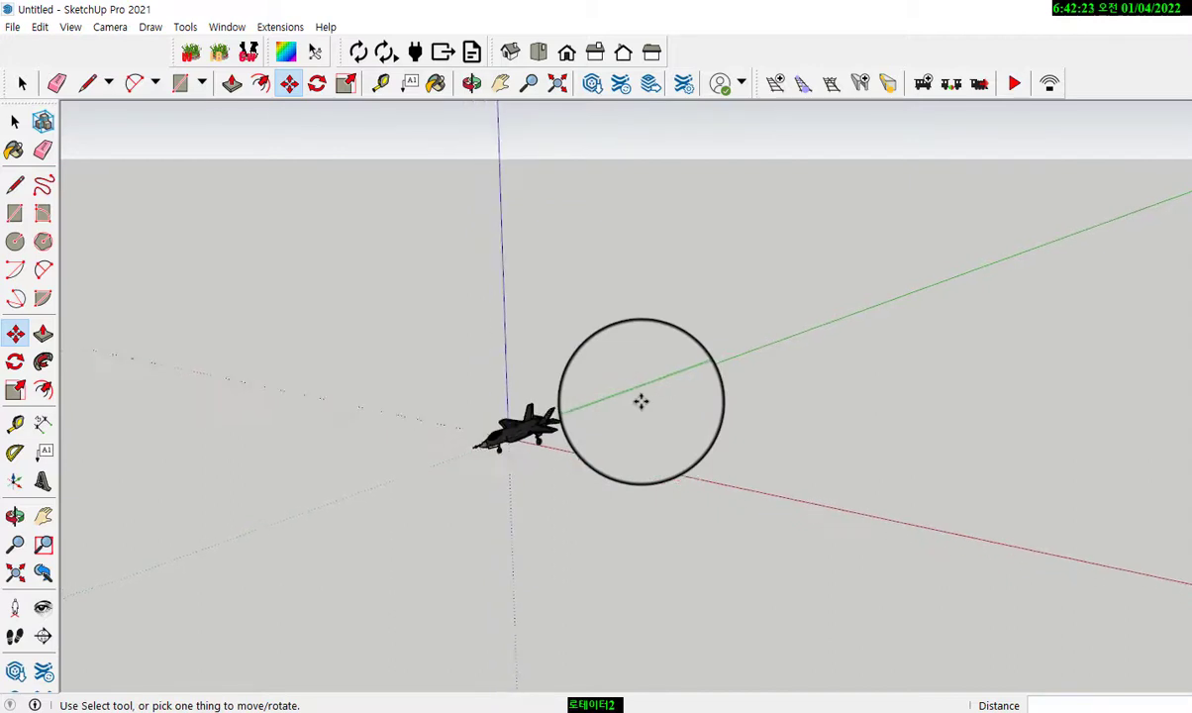
pyautogui.scroll(2, 640, 401)
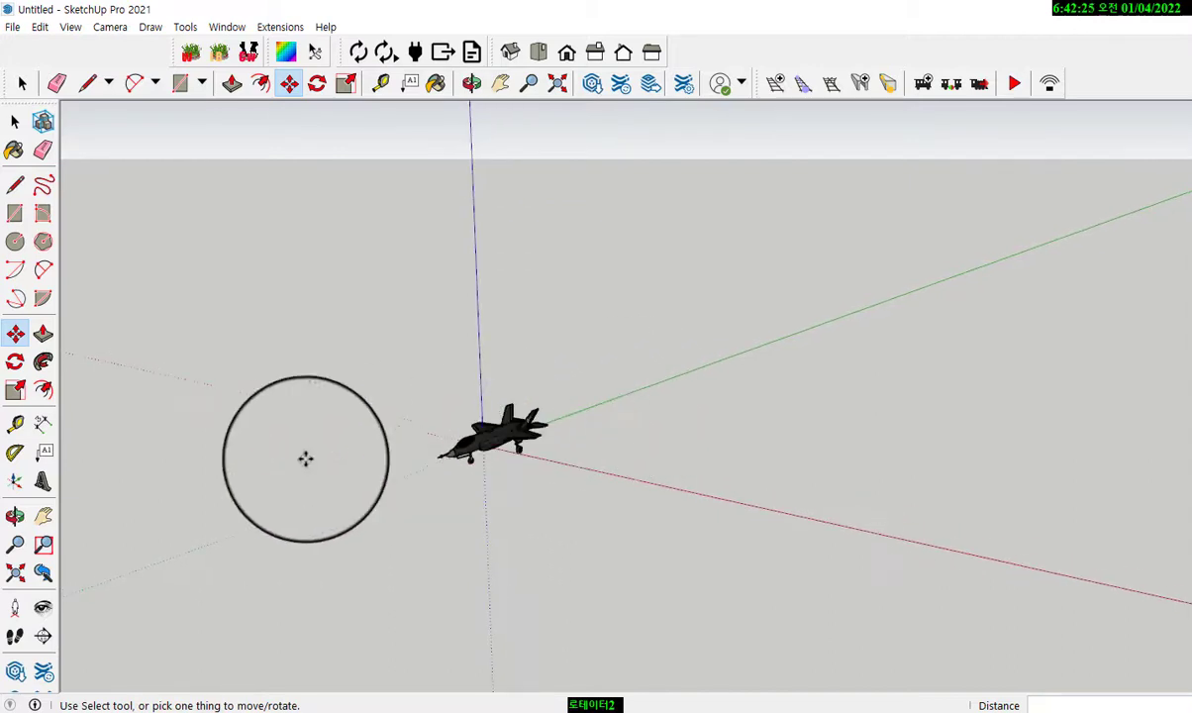
# Examine the F-35 at the origin from behind and above, briefly selecting it and clearing the selection.
pyautogui.click(44, 517)
pyautogui.moveTo(333, 424); pyautogui.dragTo(441, 244)
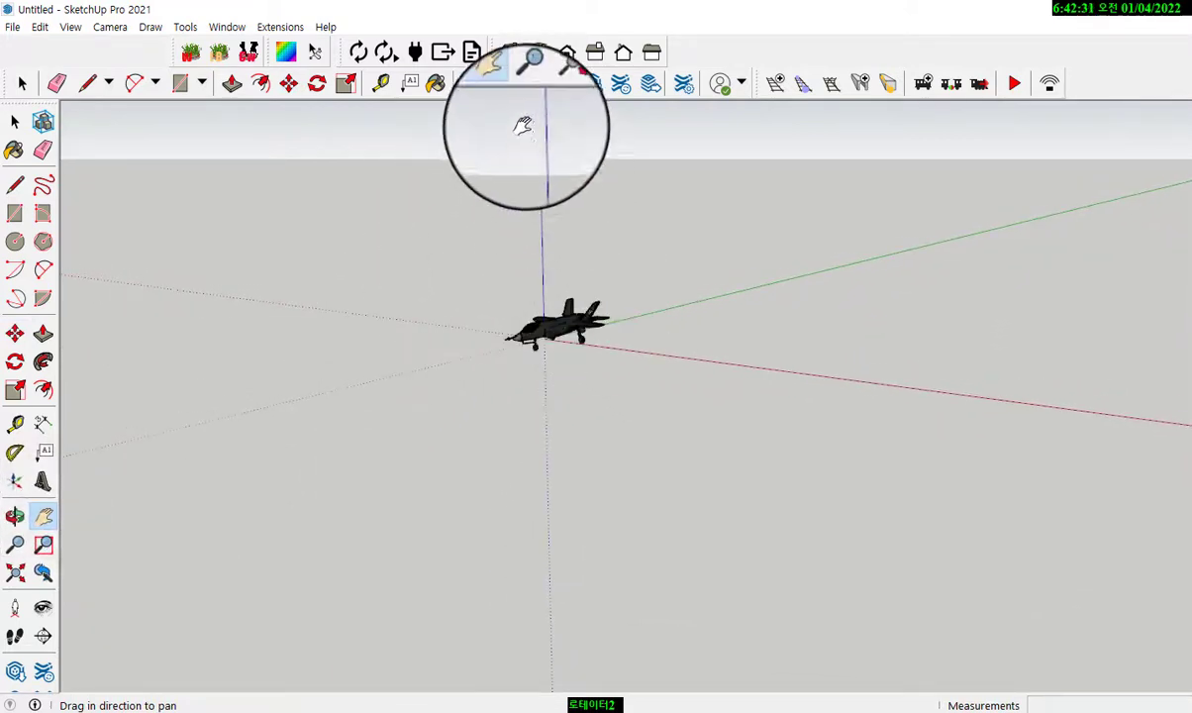
pyautogui.click(472, 83)
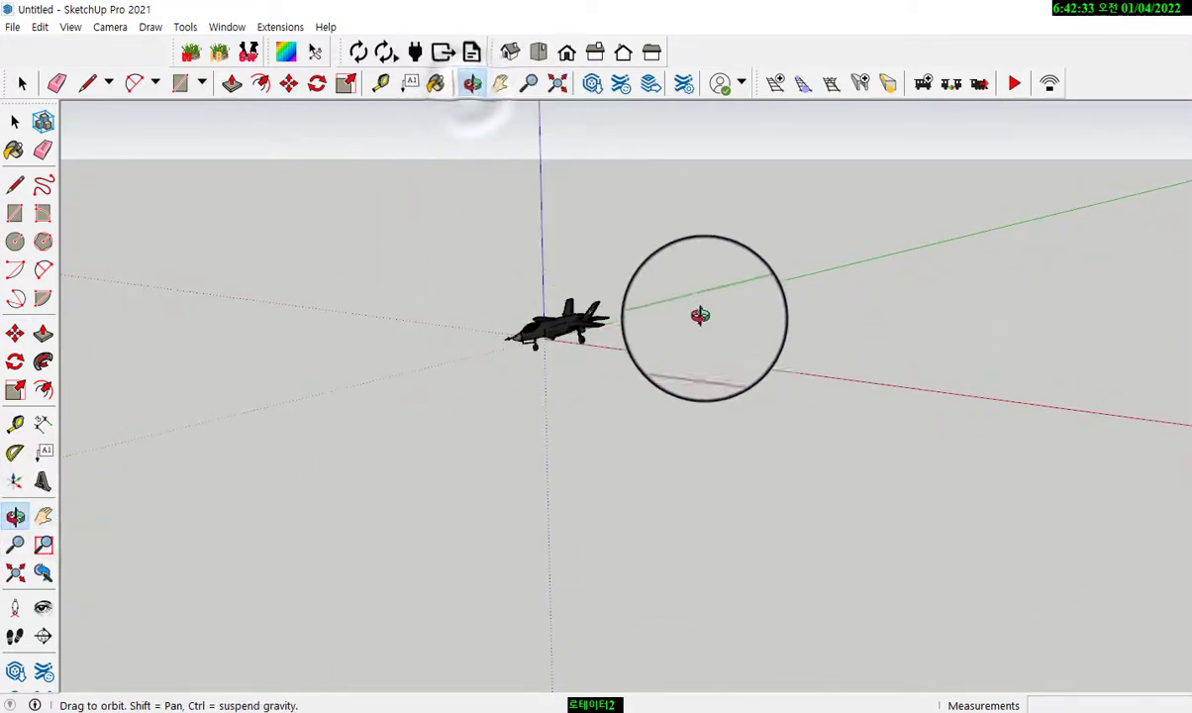
pyautogui.moveTo(700, 319); pyautogui.dragTo(36, 500)
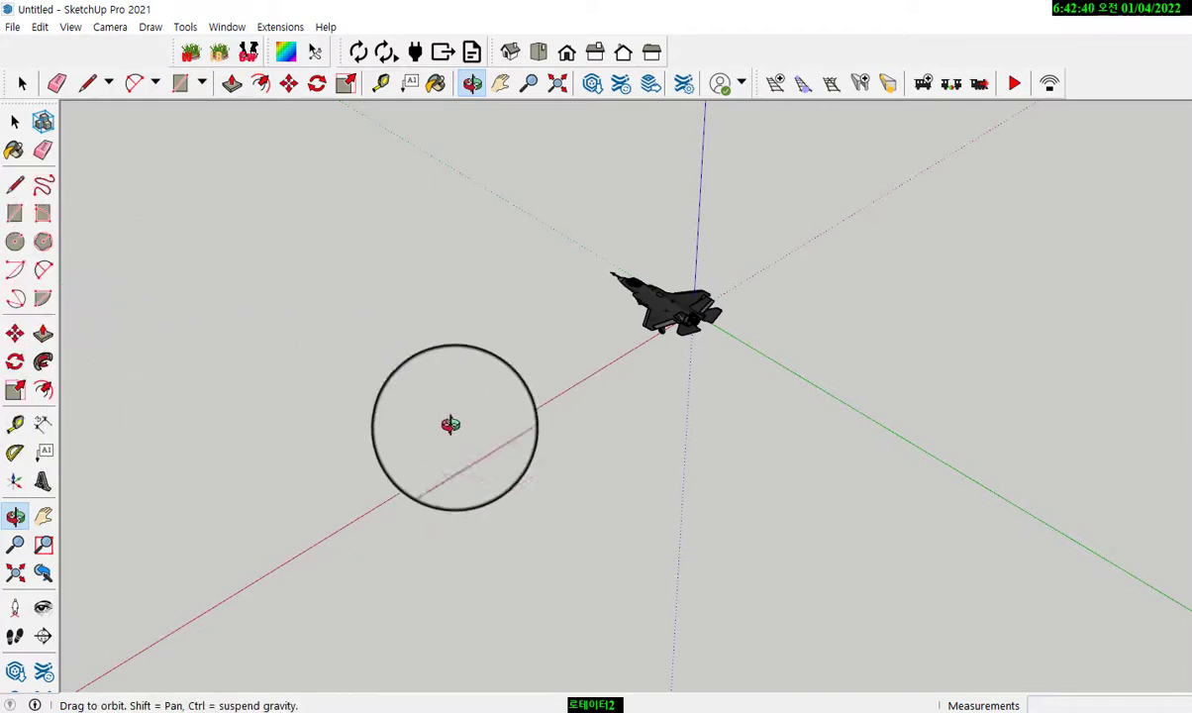
pyautogui.click(14, 122)
pyautogui.click(14, 121)
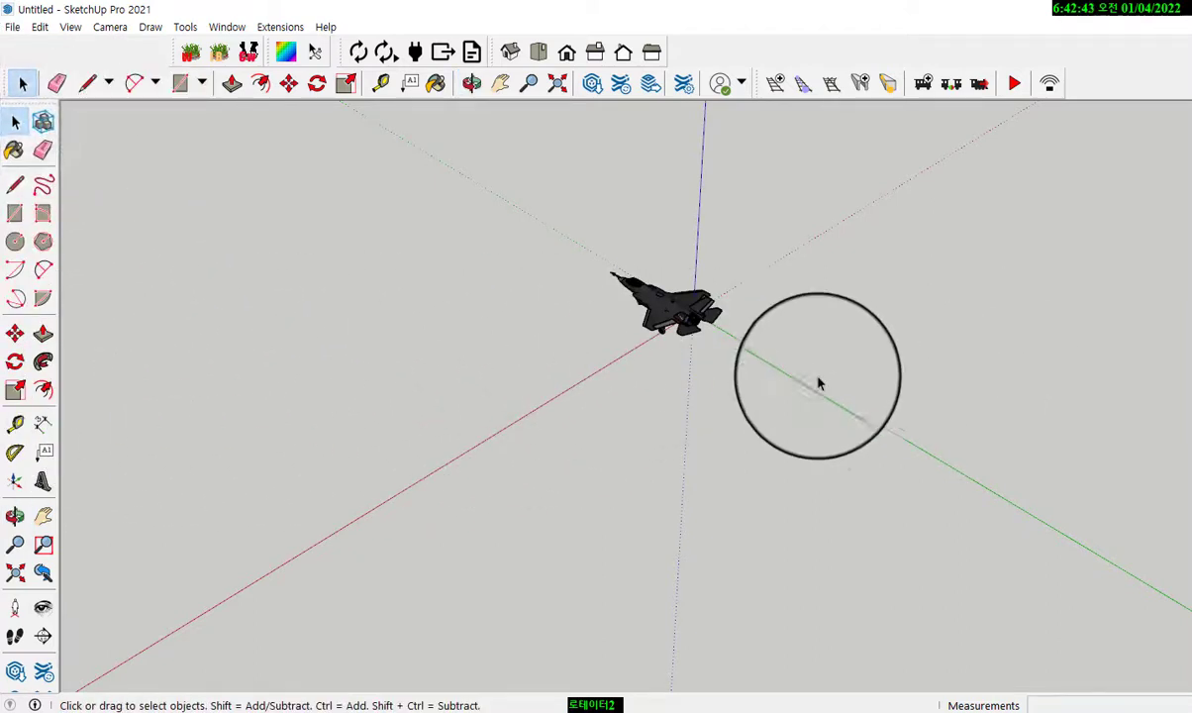
pyautogui.click(700, 329)
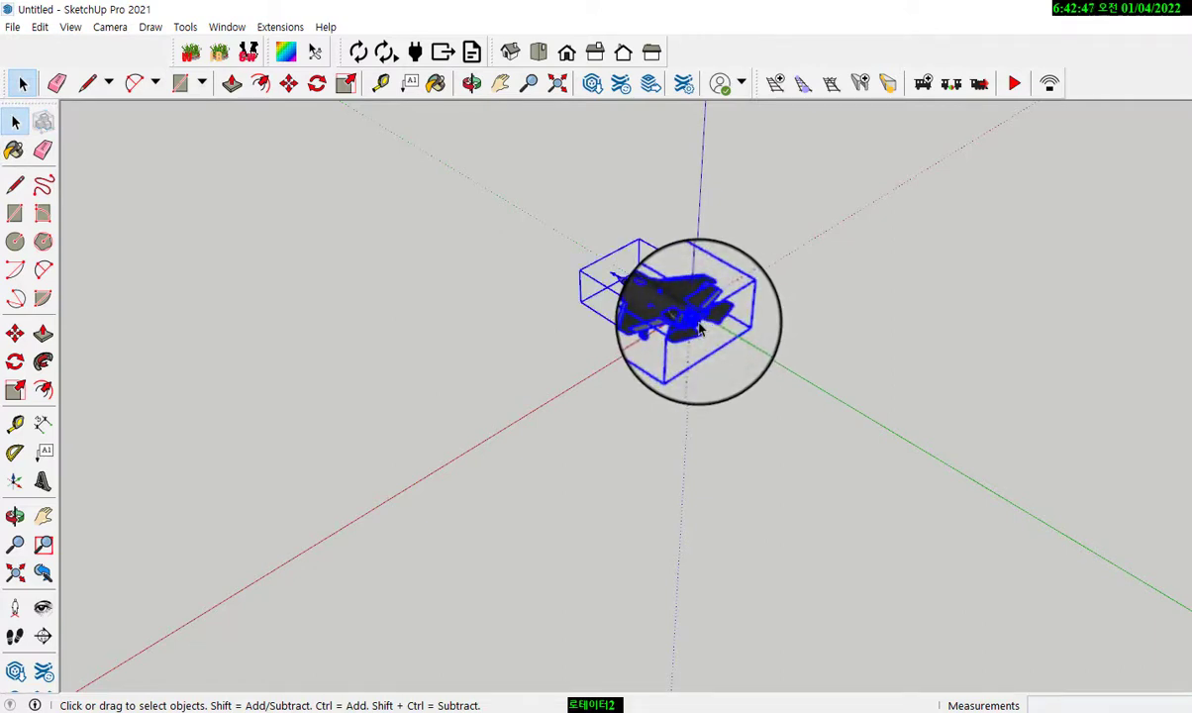
pyautogui.click(591, 428)
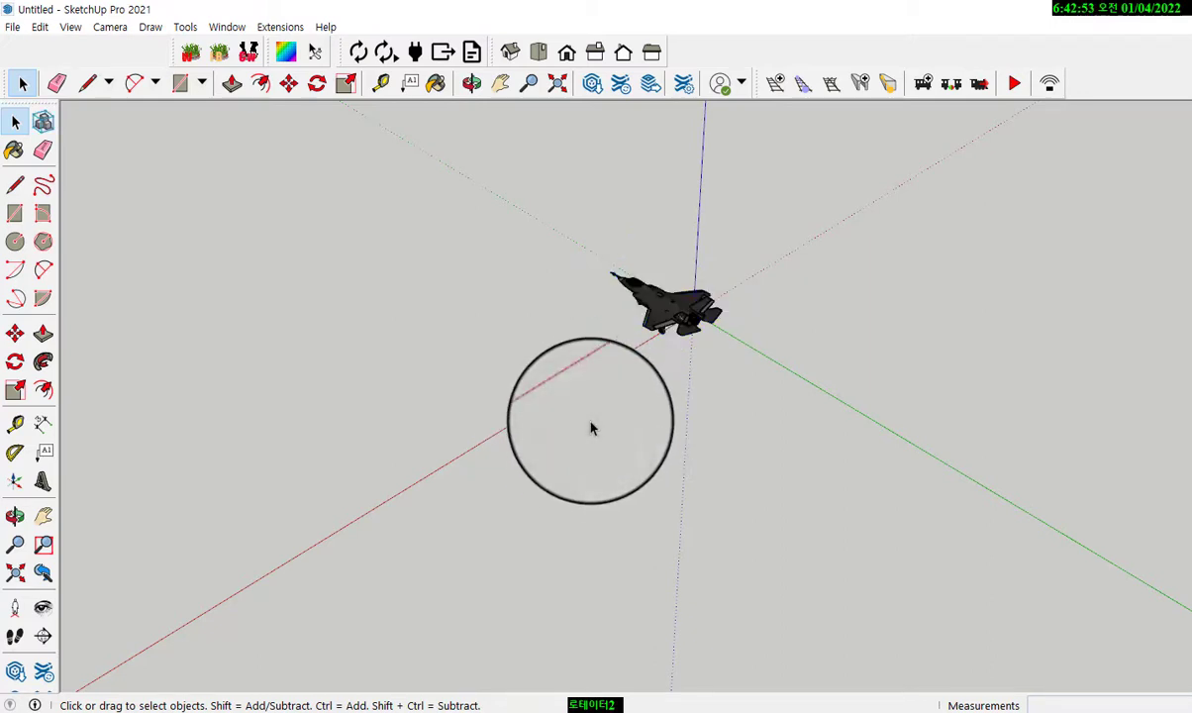
# Paste three F-35 copies behind the original, one on each side and one at the rear, to form a diamond.
pyautogui.hotkey('ctrl', 'v')
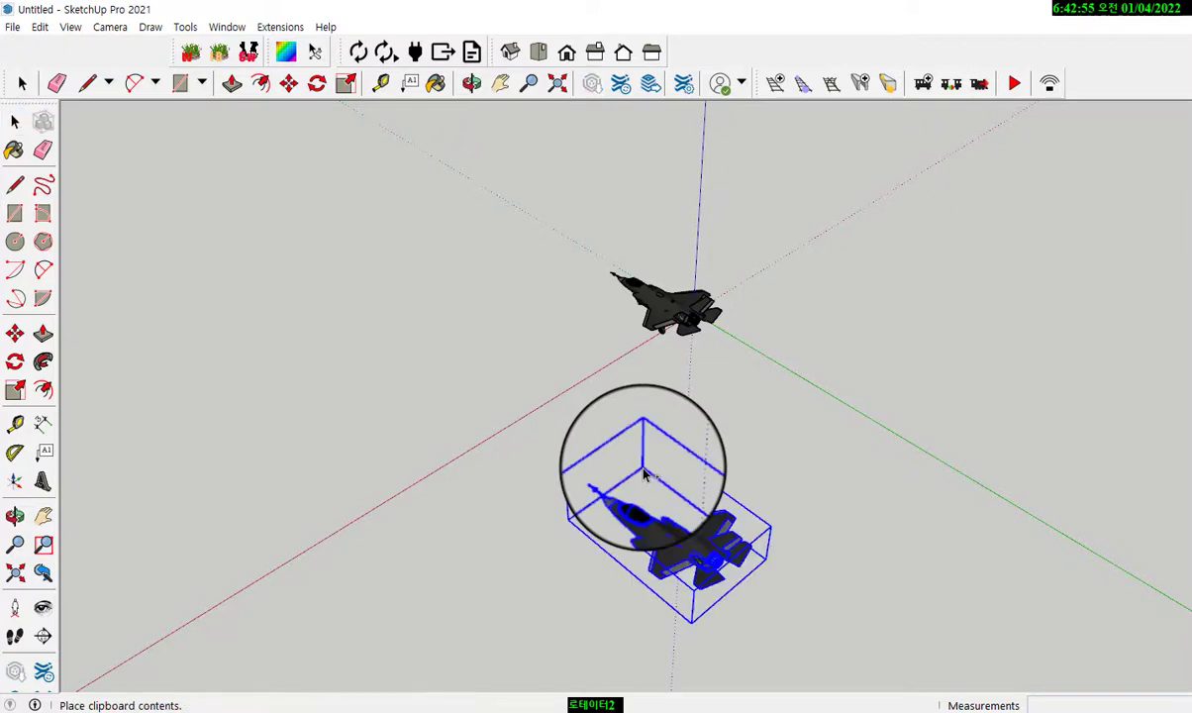
pyautogui.click(668, 418)
pyautogui.press('m')
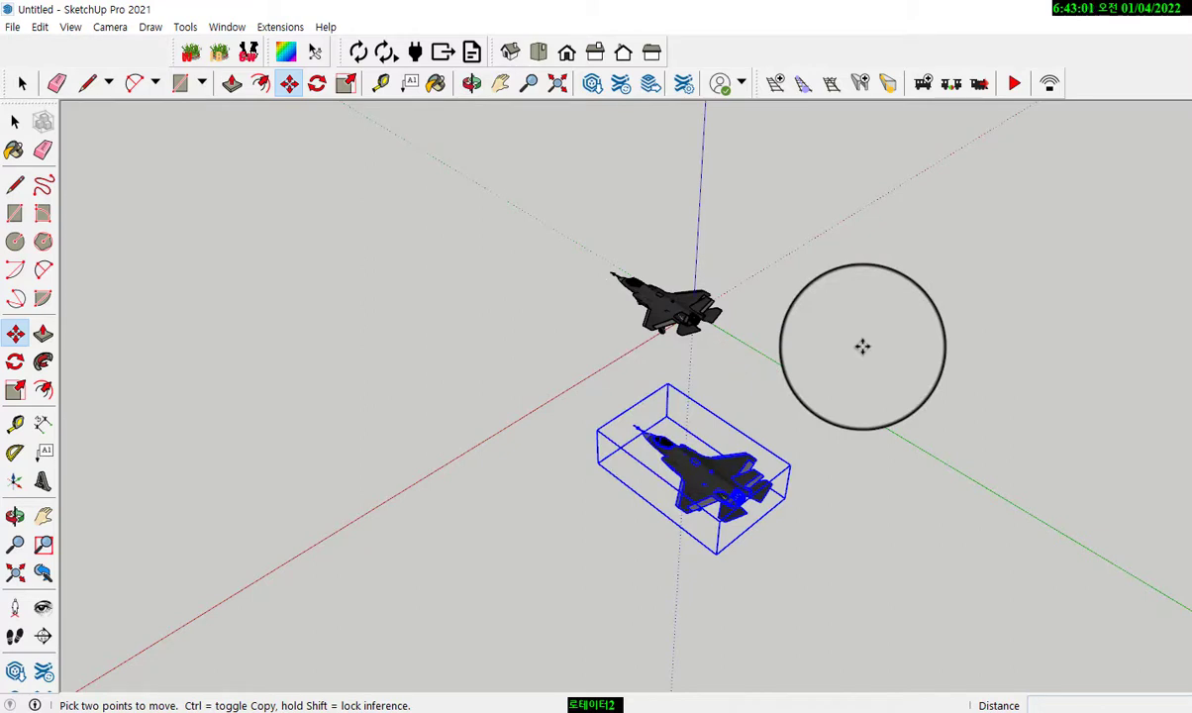
pyautogui.hotkey('ctrl', 'v')
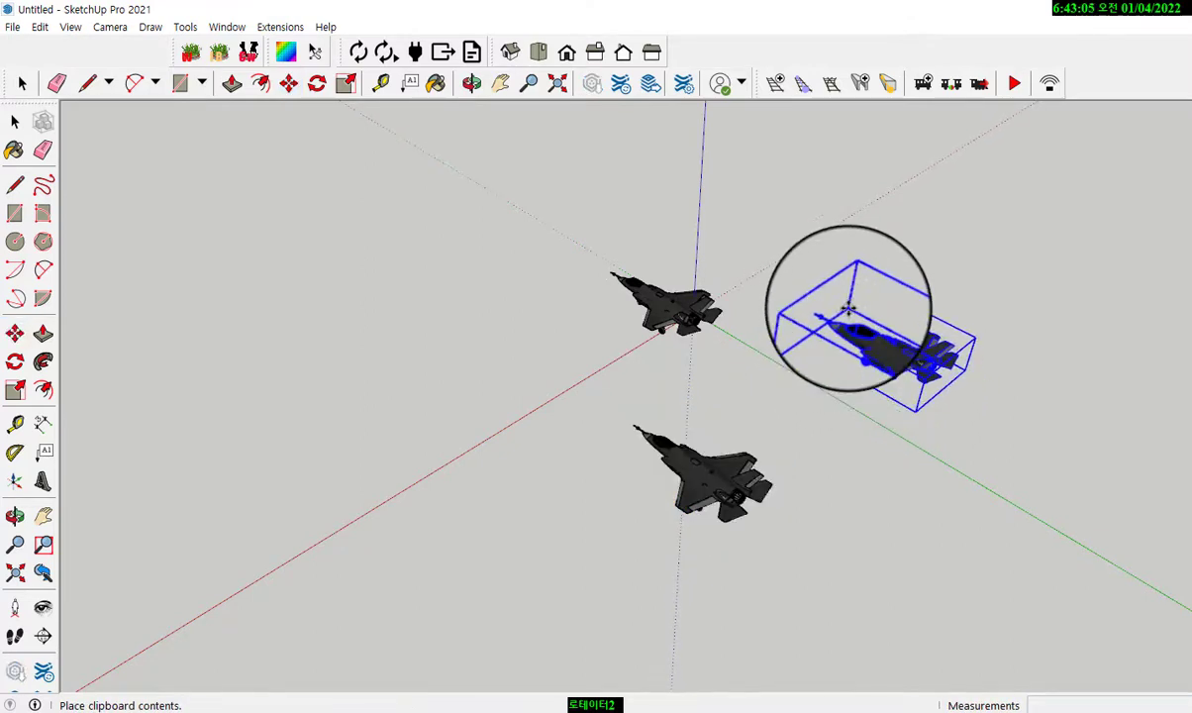
pyautogui.click(850, 310)
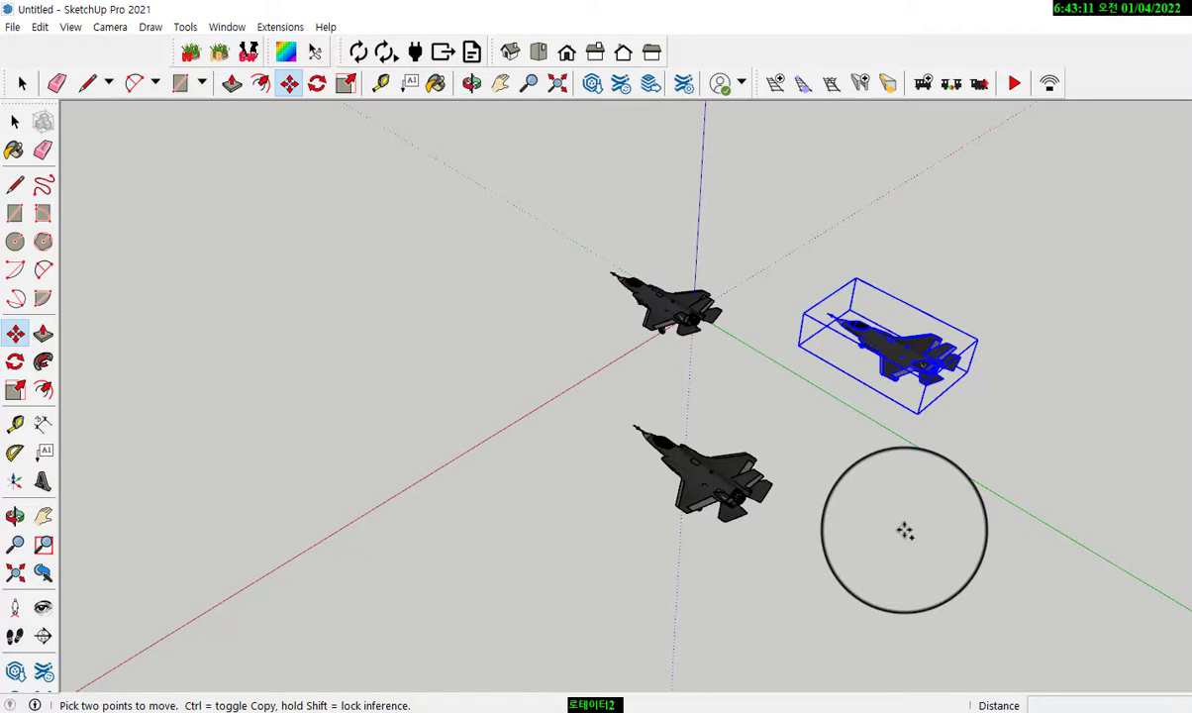
pyautogui.hotkey('ctrl', 'v')
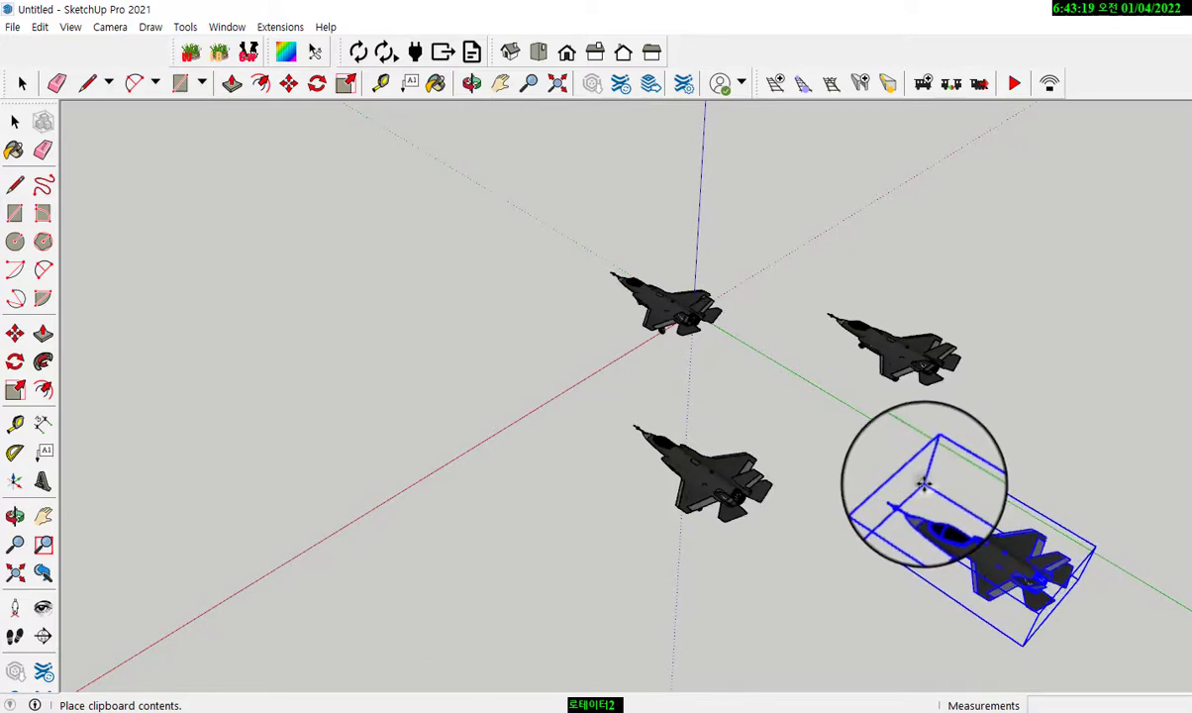
pyautogui.click(923, 483)
pyautogui.rightClick(926, 488)
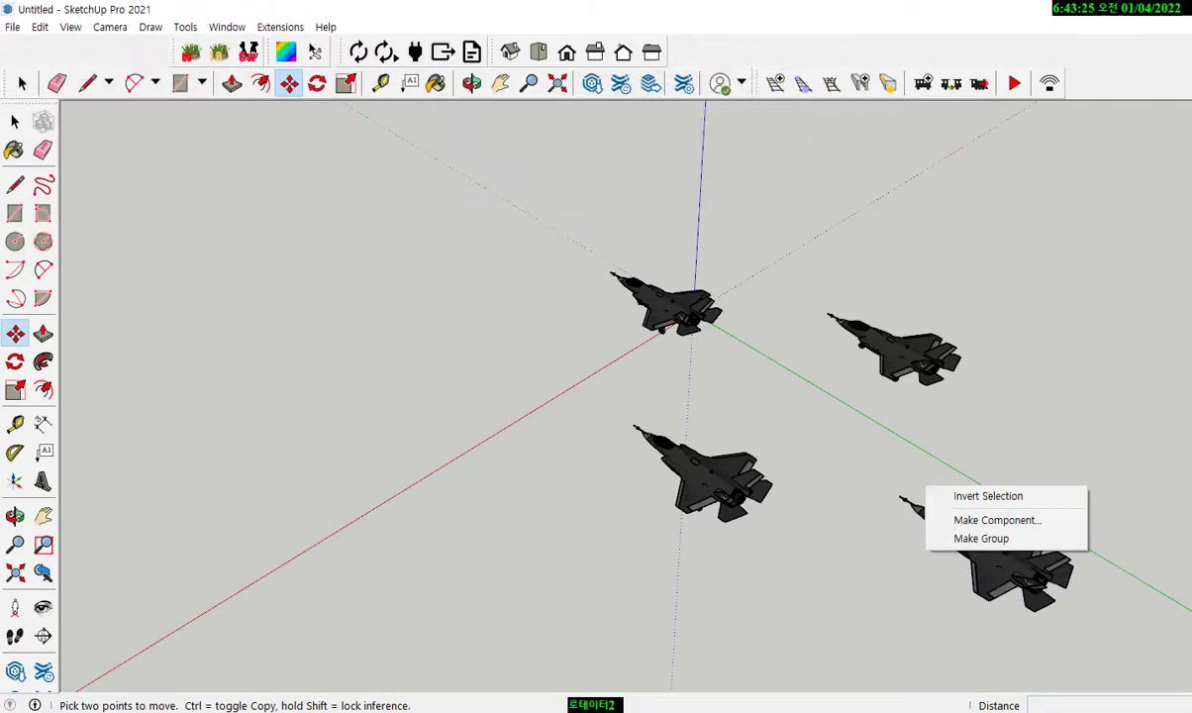
# Paste another F-35 copy ahead of the aircraft at the origin as the formation's front jet.
pyautogui.click(7, 711)
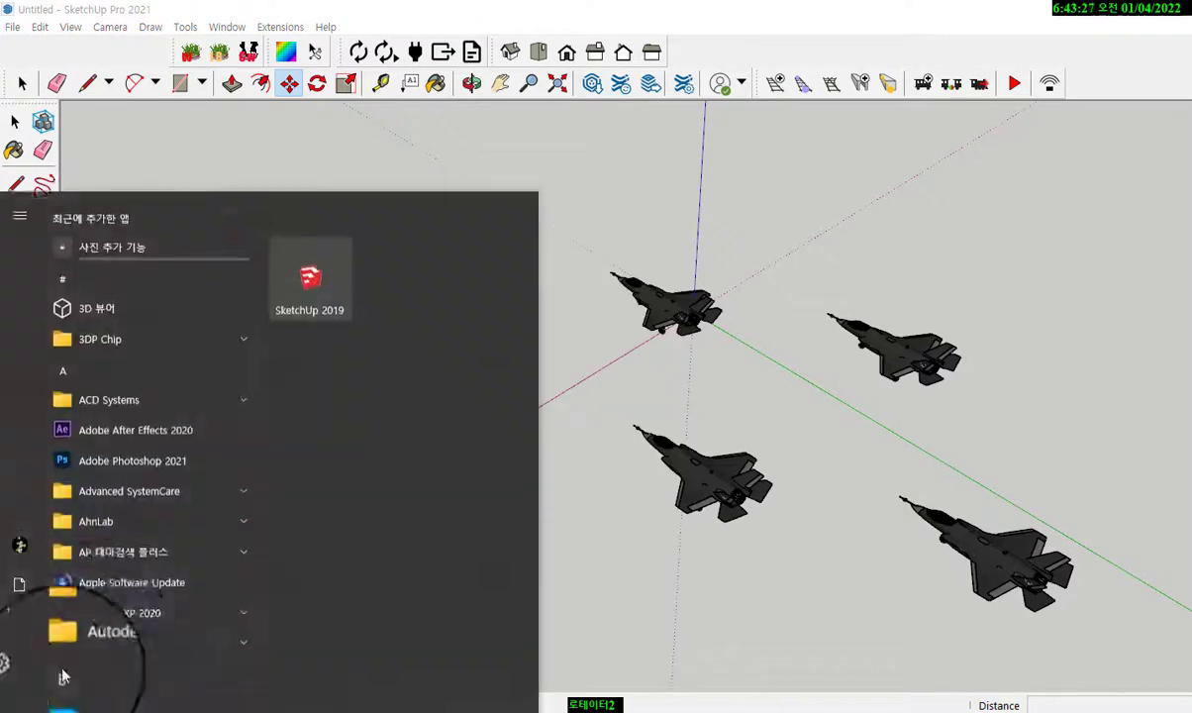
pyautogui.click(764, 324)
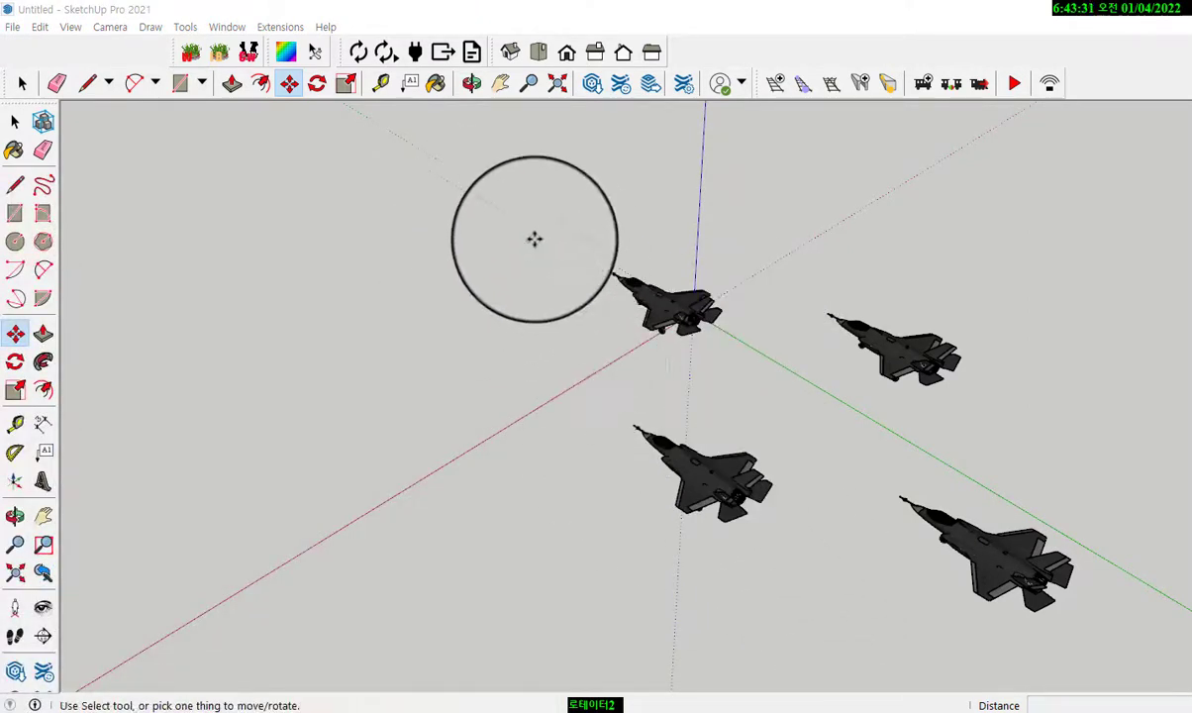
pyautogui.click(521, 213)
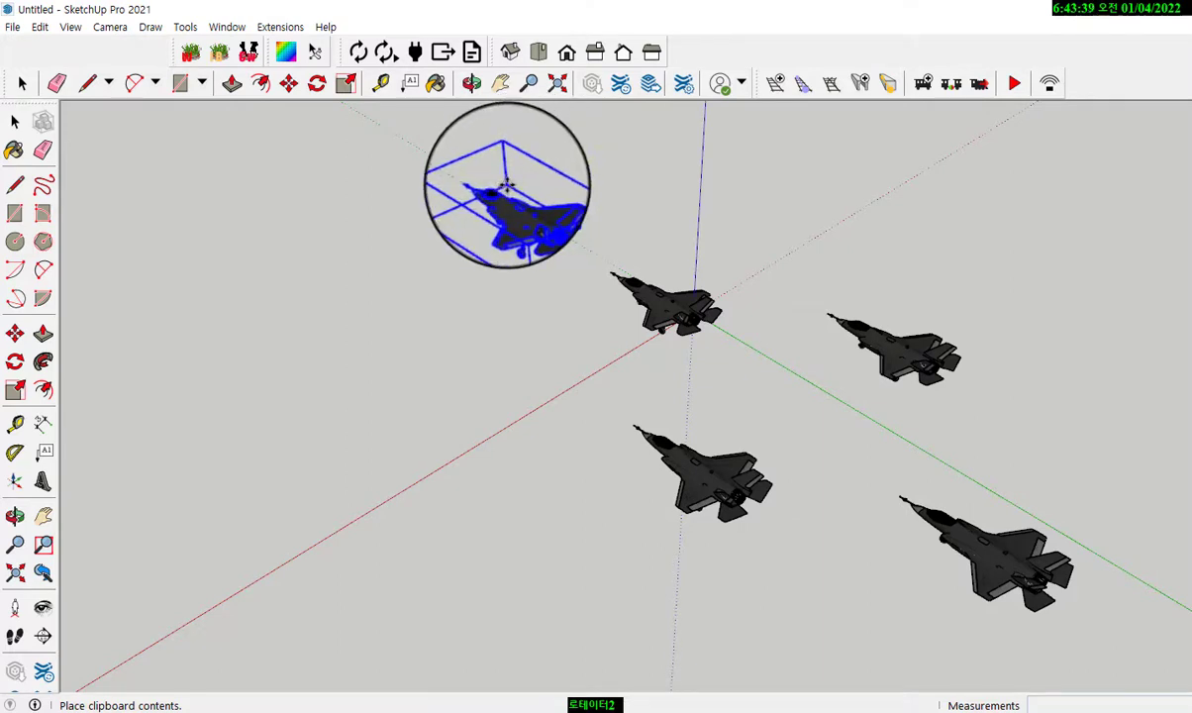
pyautogui.click(506, 185)
pyautogui.rightClick(508, 188)
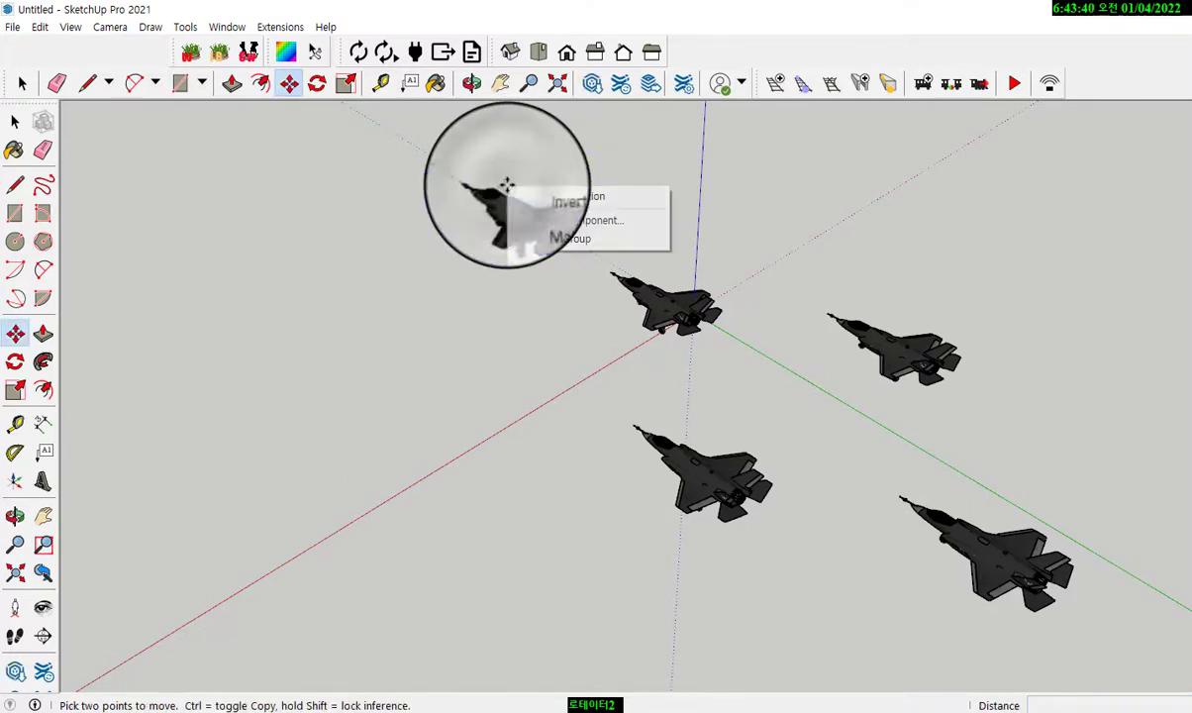
pyautogui.click(873, 98)
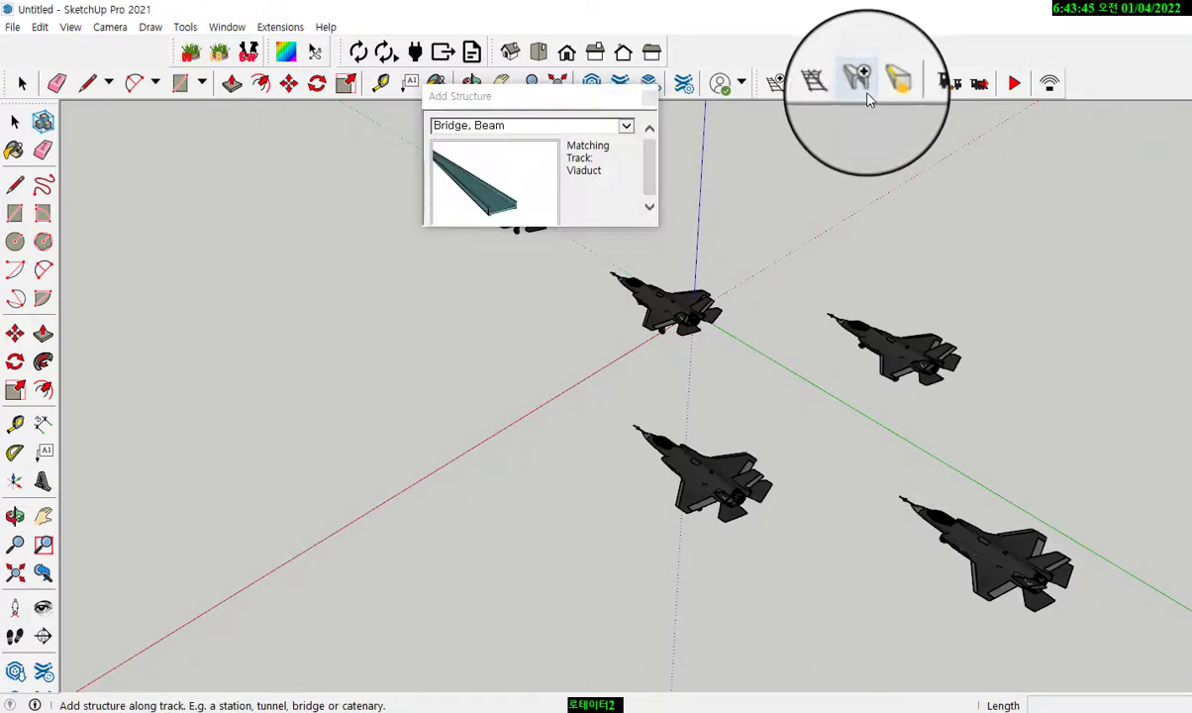
pyautogui.rightClick(868, 92)
pyautogui.rightClick(800, 141)
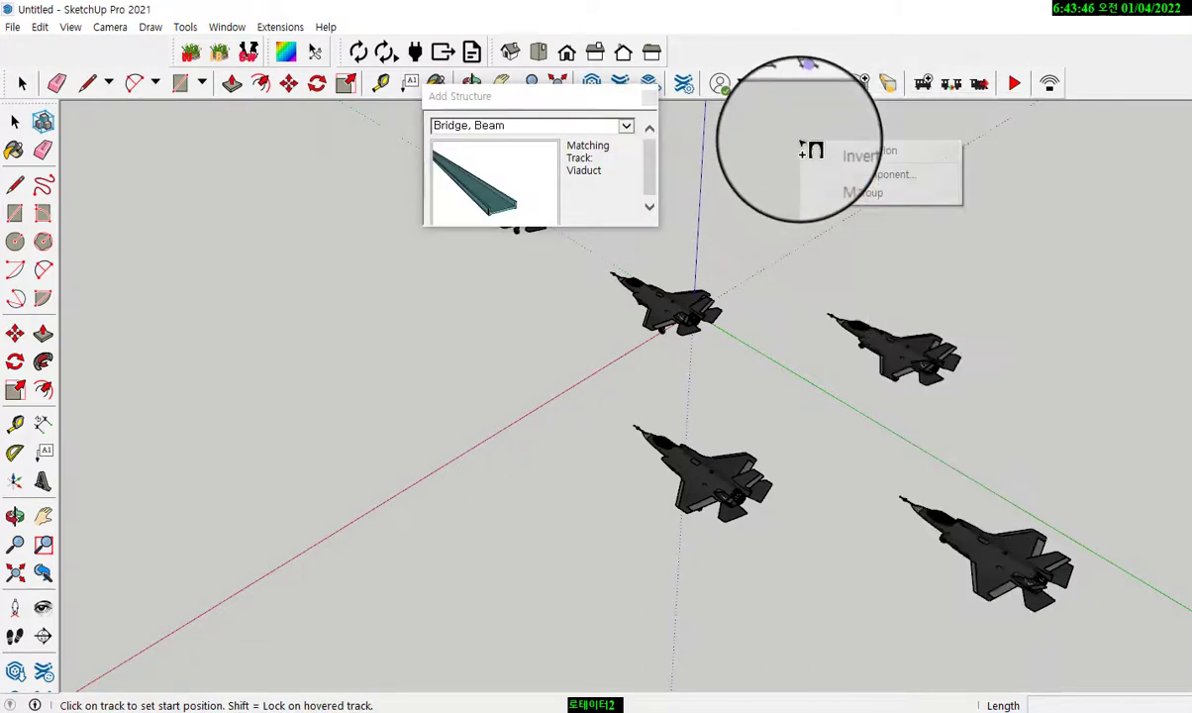
pyautogui.click(743, 166)
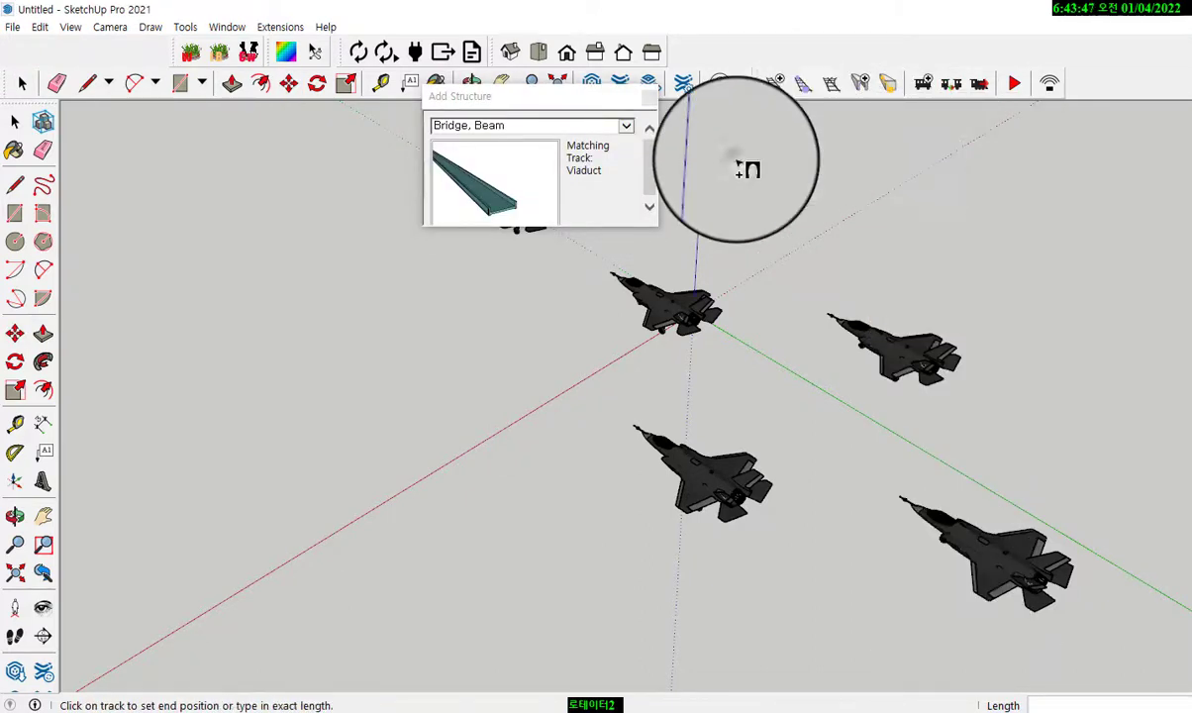
pyautogui.click(648, 99)
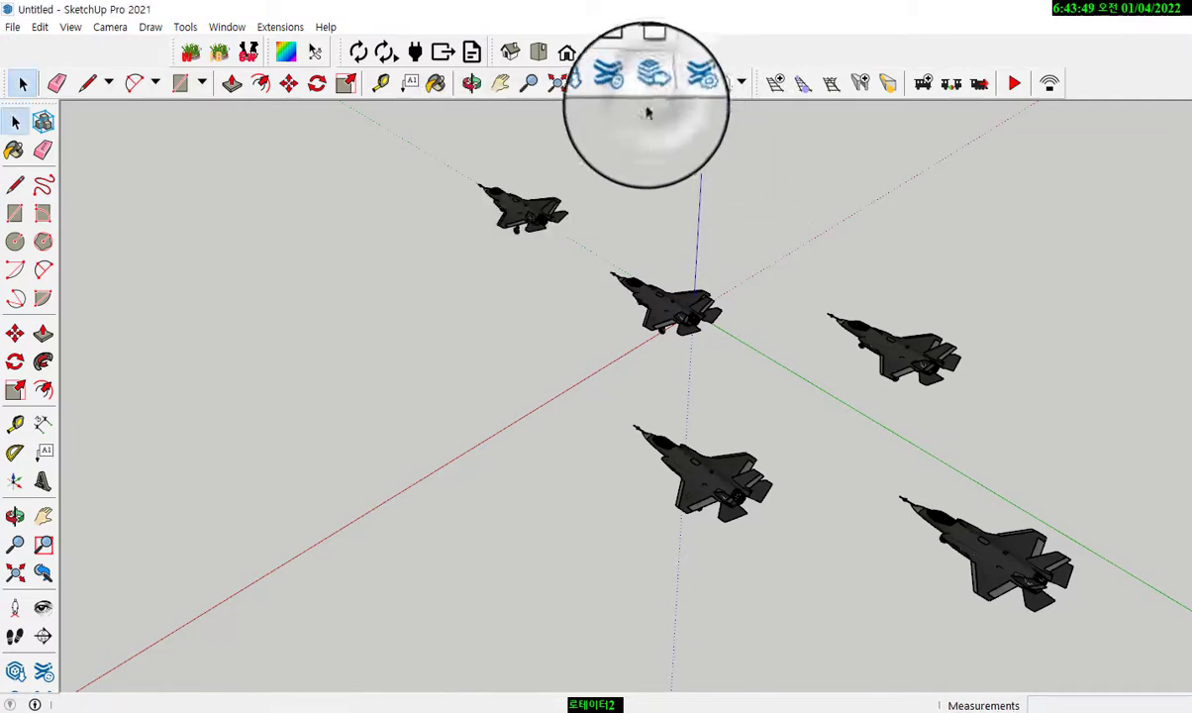
# Move the rearmost F-35 sideways about 7,900 mm to bring it closer to the formation's centre line.
pyautogui.click(473, 83)
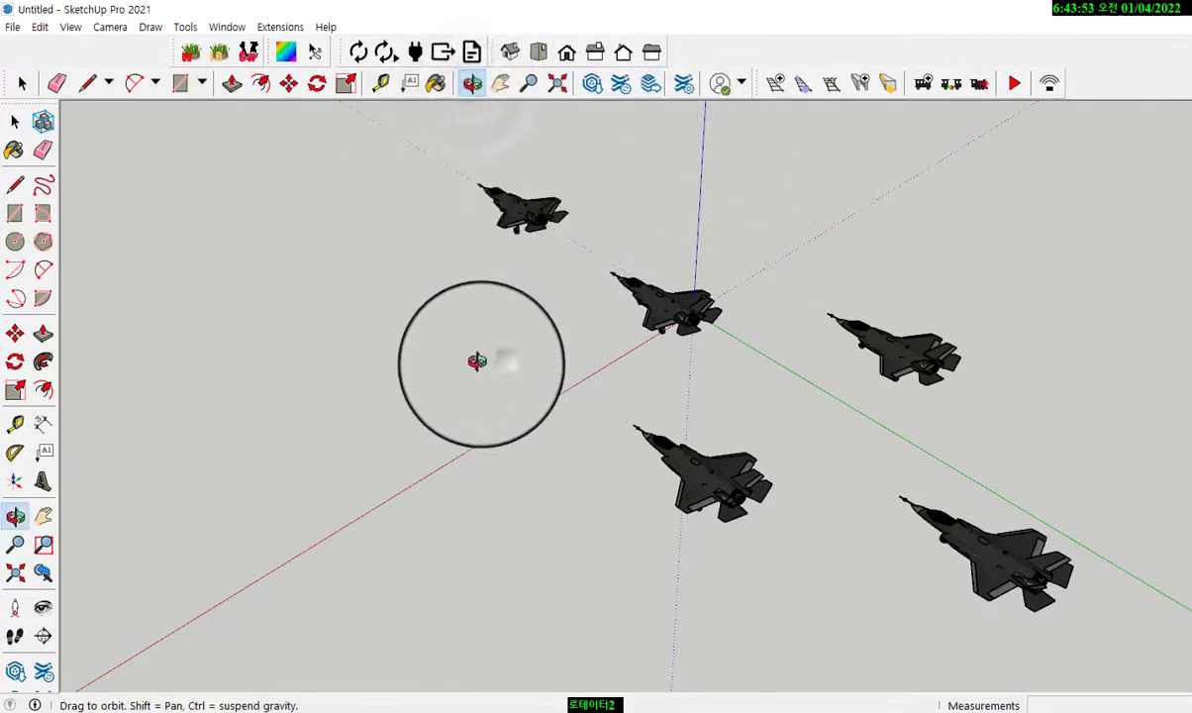
pyautogui.moveTo(478, 360); pyautogui.dragTo(261, 287)
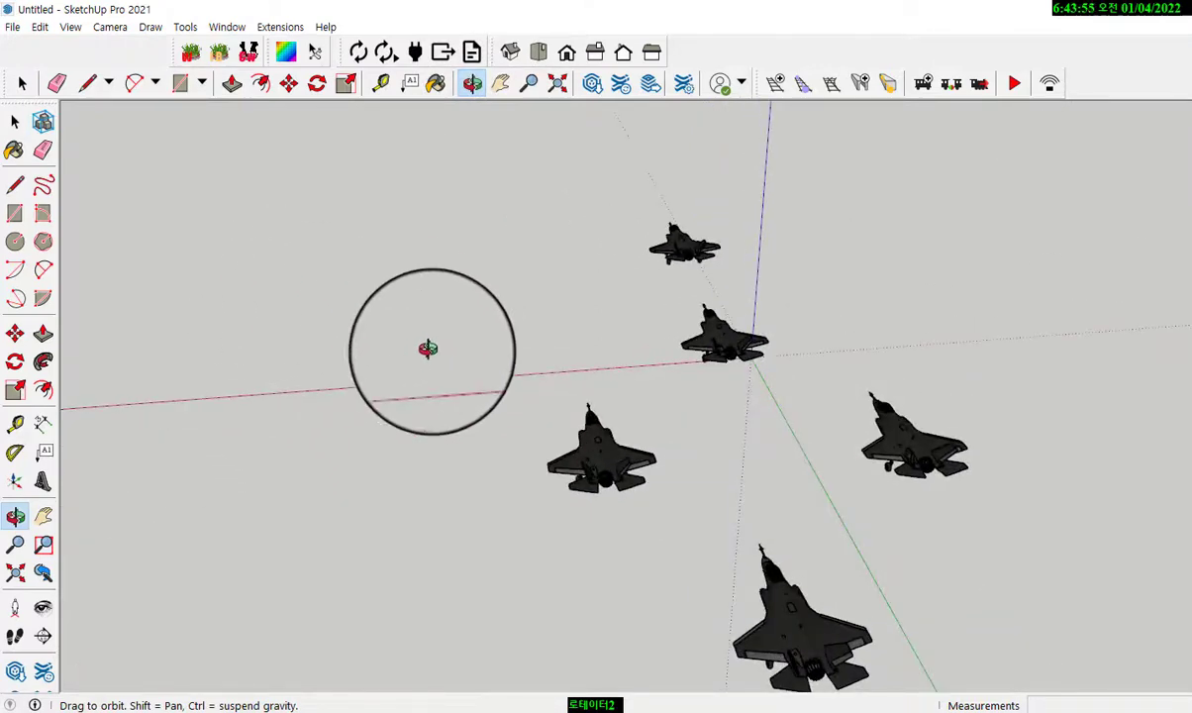
pyautogui.moveTo(444, 335); pyautogui.dragTo(443, 333)
pyautogui.scroll(2, 443, 333)
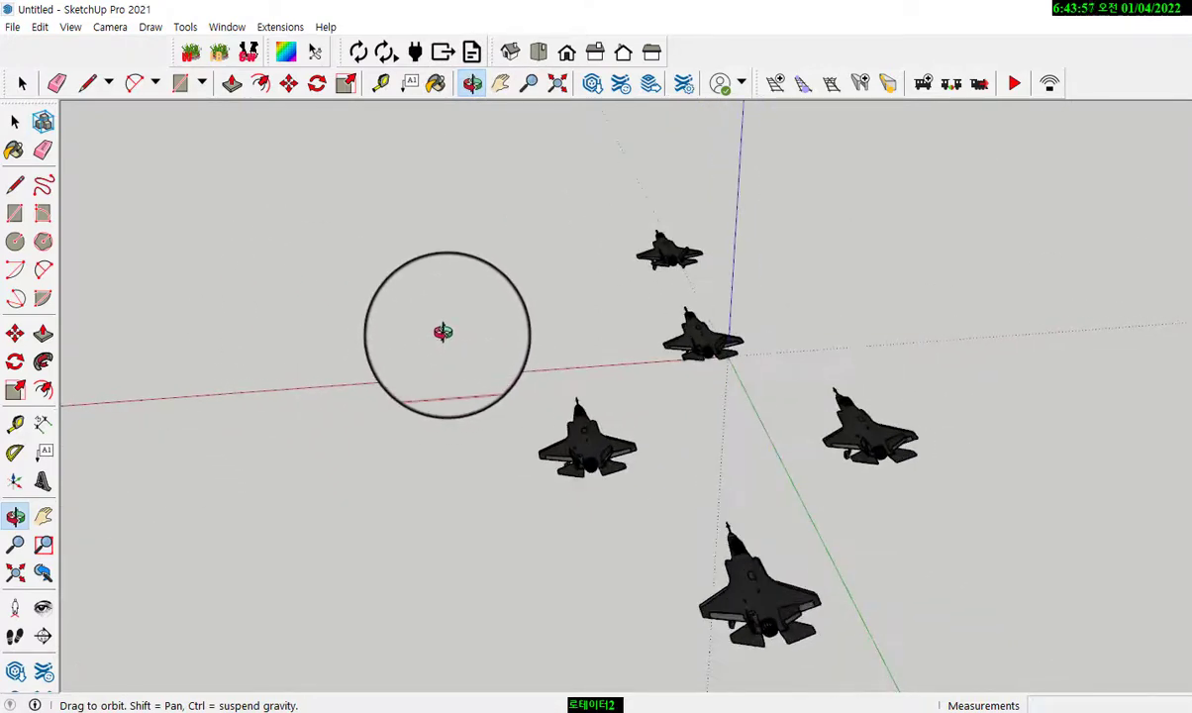
pyautogui.scroll(-3, 443, 332)
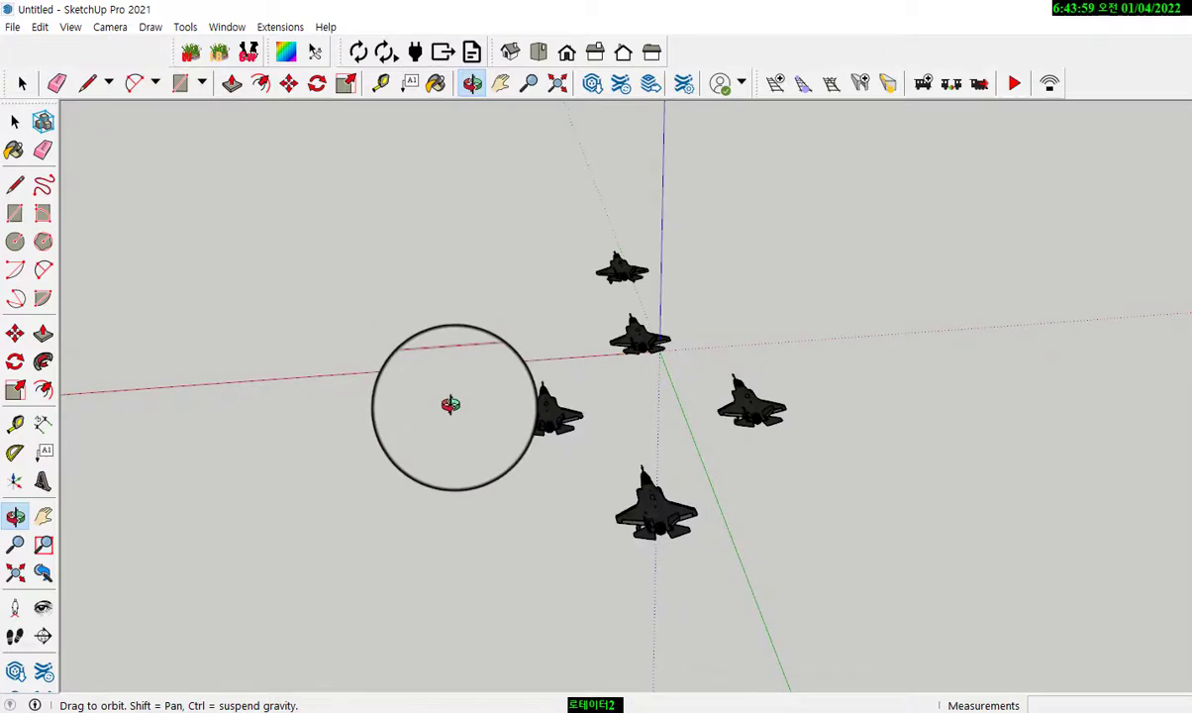
pyautogui.moveTo(673, 492); pyautogui.dragTo(619, 538)
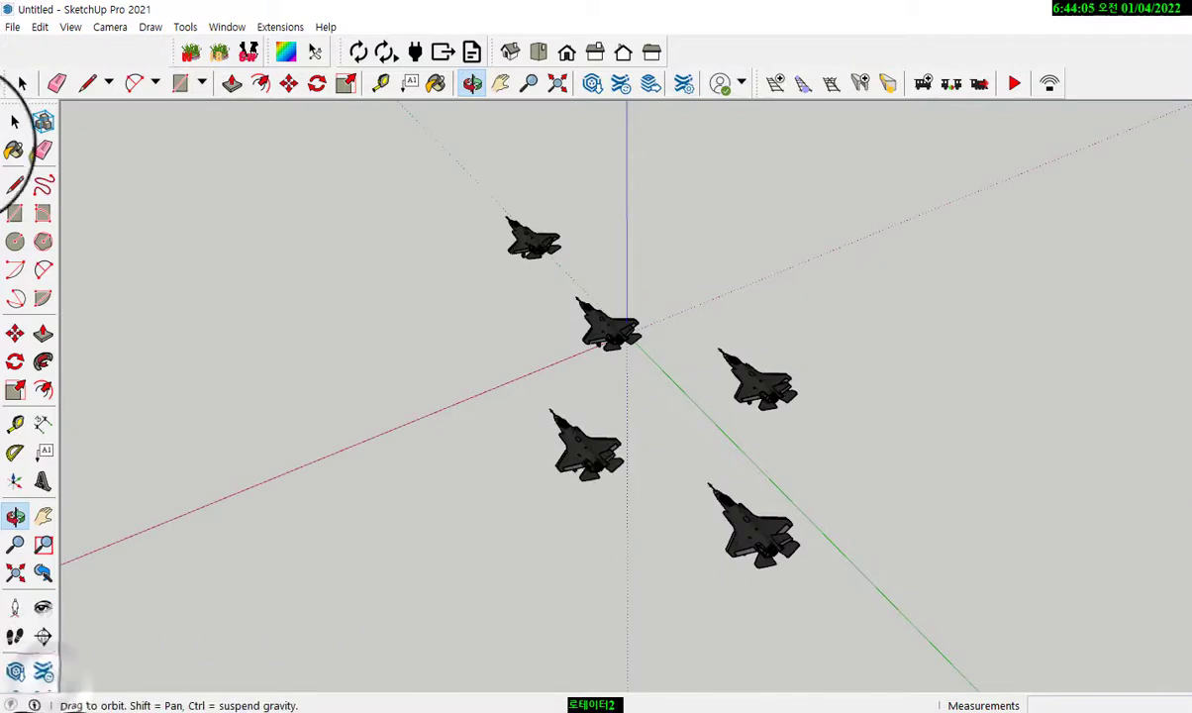
pyautogui.moveTo(798, 525); pyautogui.dragTo(683, 287)
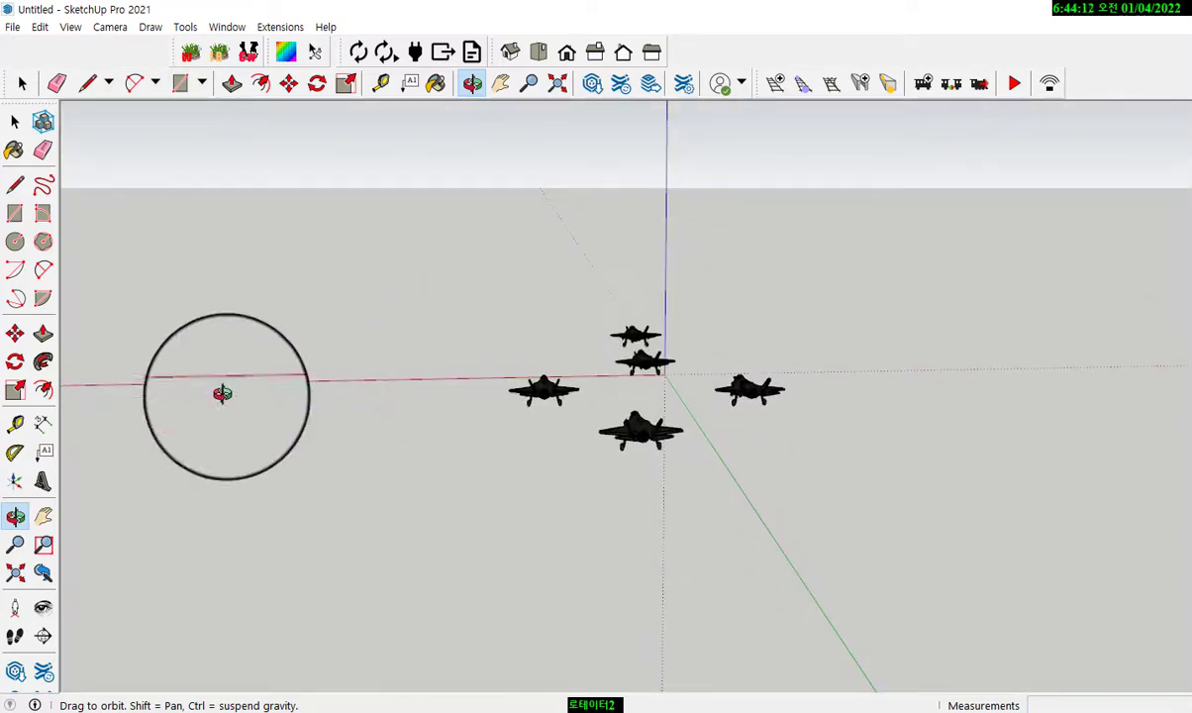
pyautogui.click(15, 334)
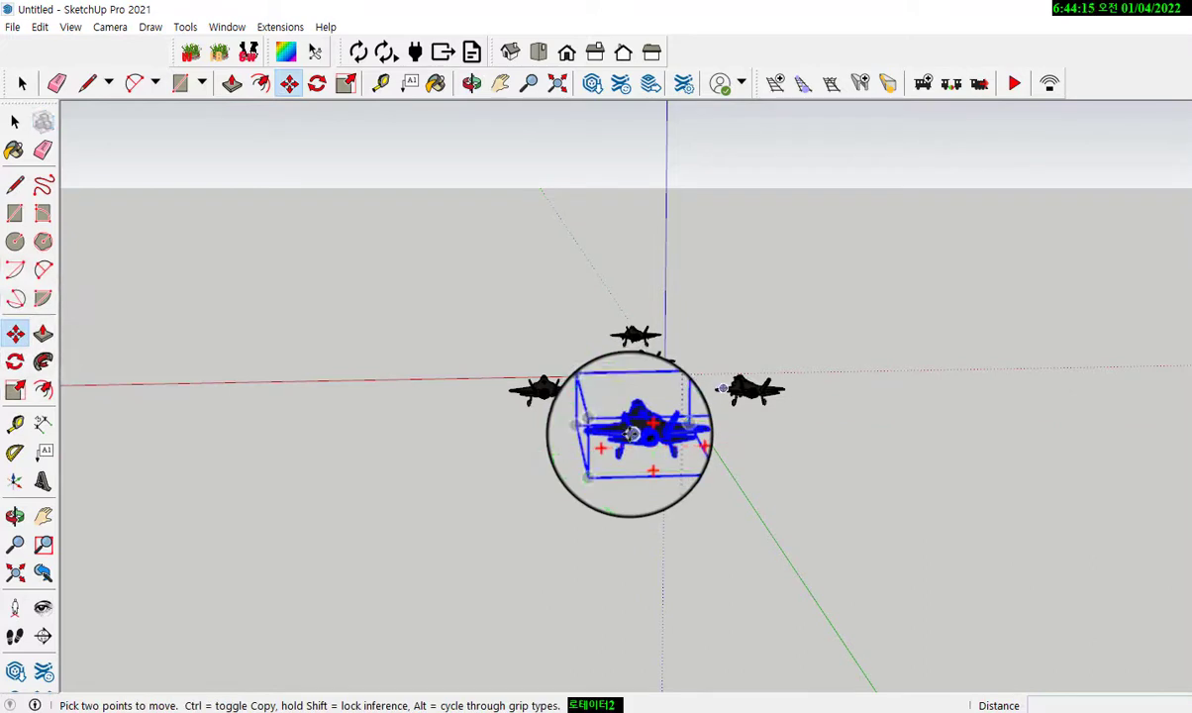
pyautogui.click(632, 434)
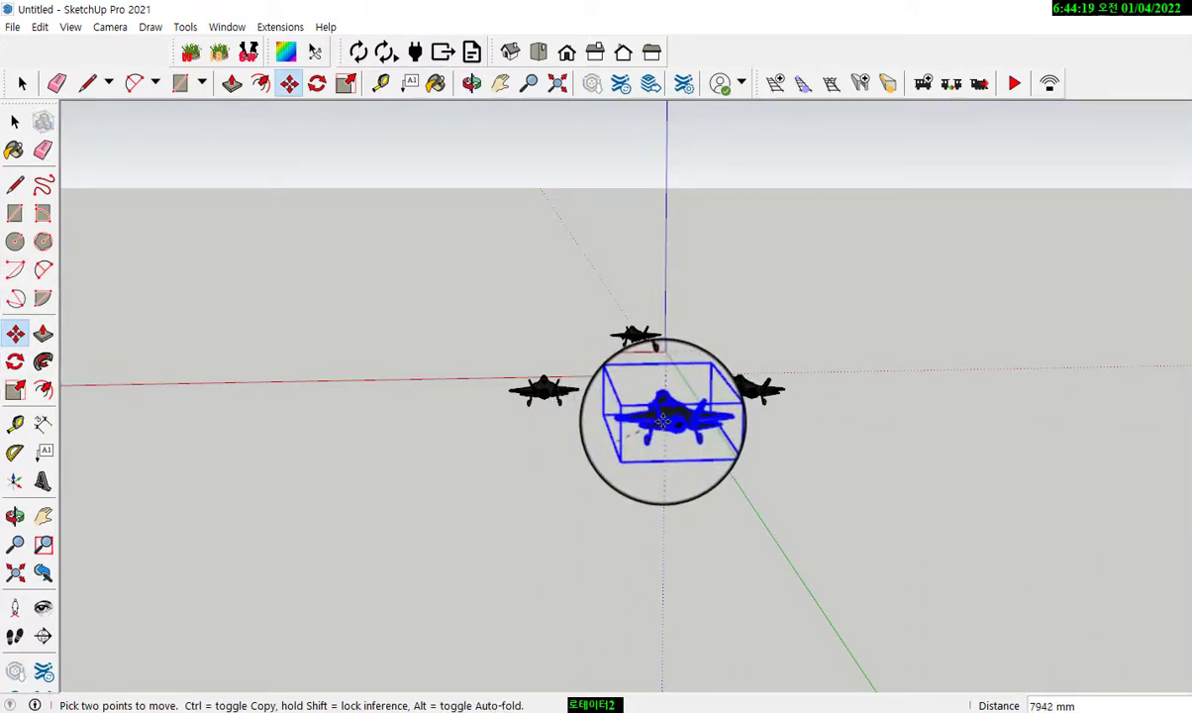
pyautogui.click(660, 420)
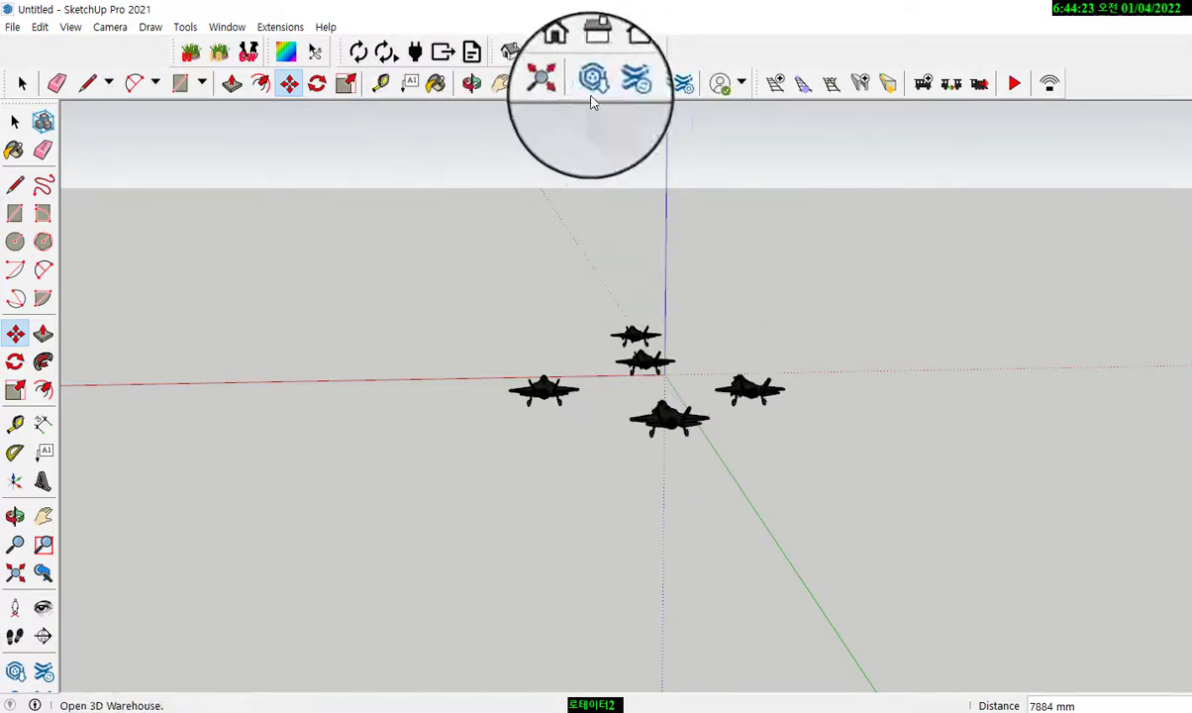
# Move the frontmost F-35 farther forward, widening its gap to the aircraft at the origin.
pyautogui.click(471, 84)
pyautogui.moveTo(645, 200); pyautogui.dragTo(667, 667)
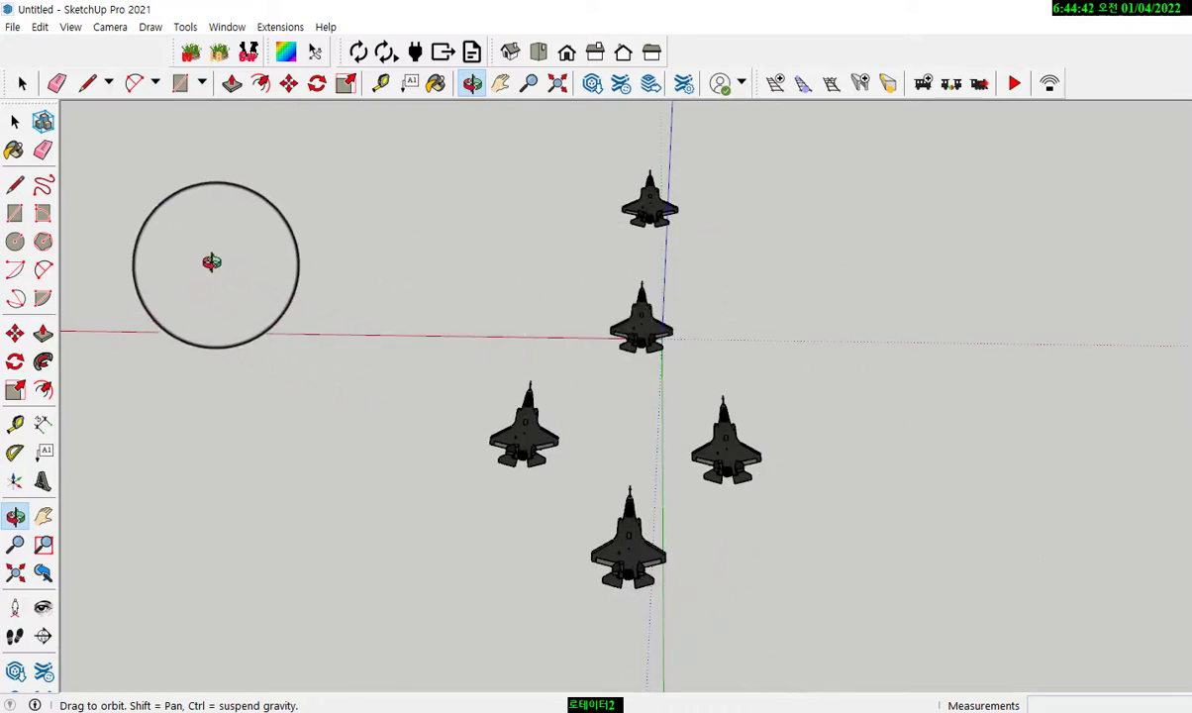
pyautogui.click(15, 120)
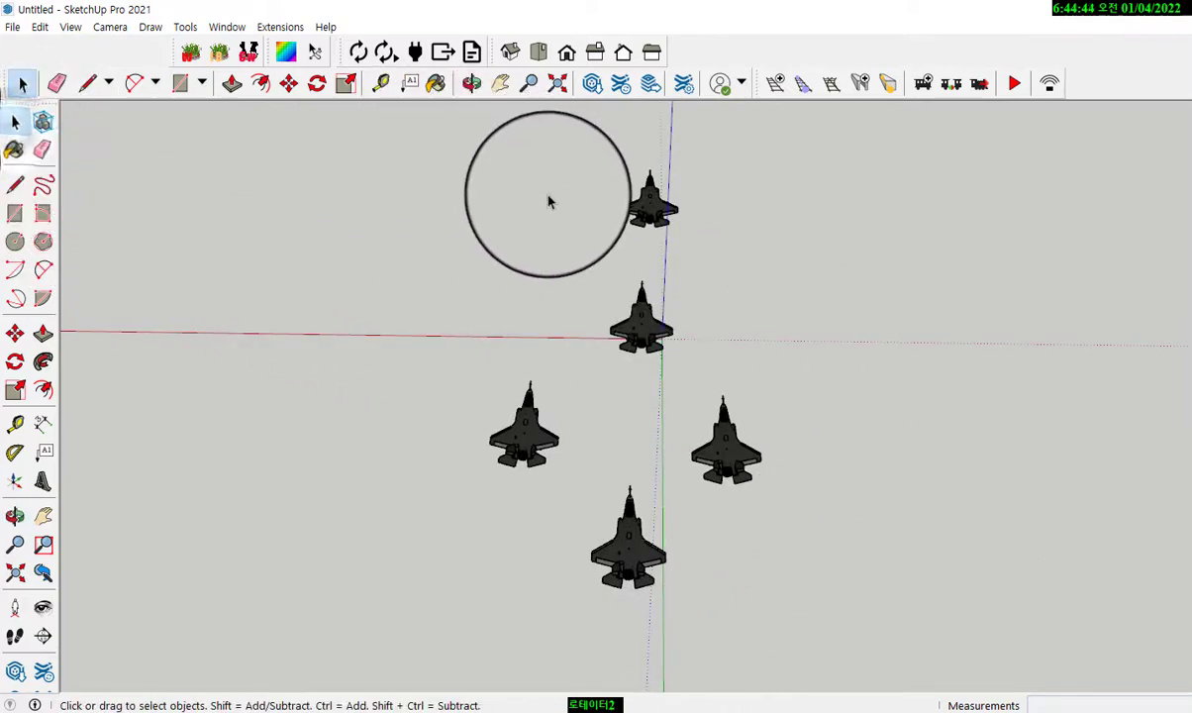
pyautogui.click(647, 212)
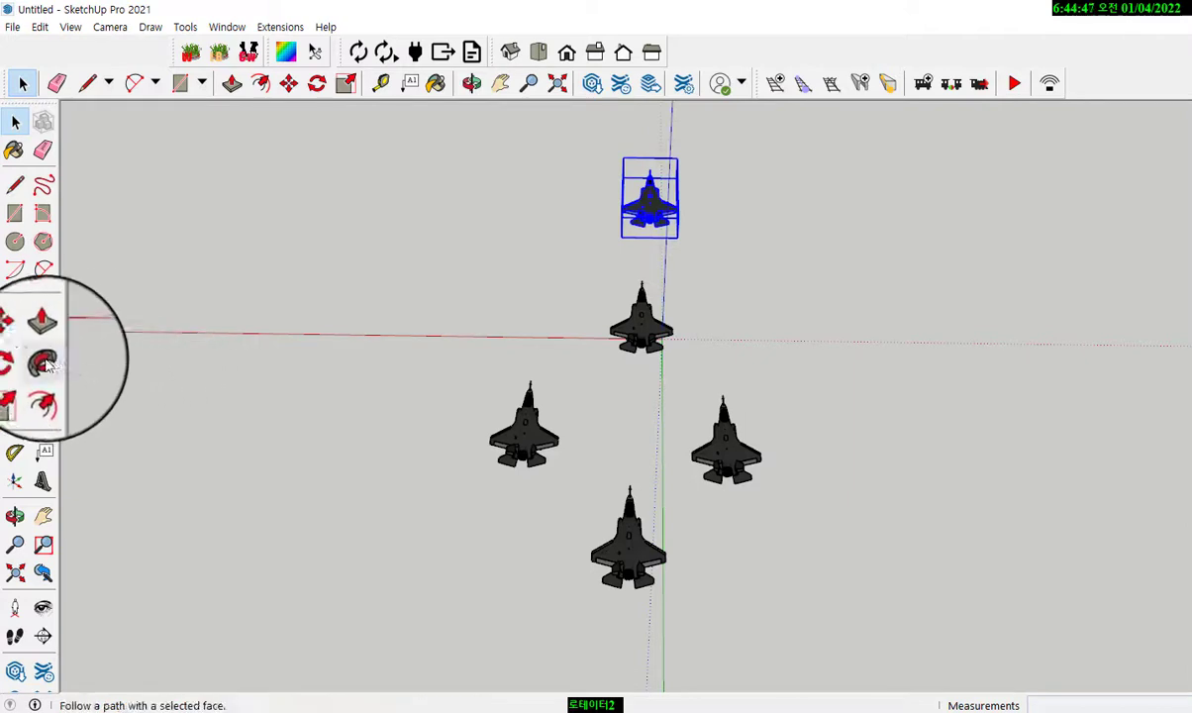
pyautogui.click(17, 335)
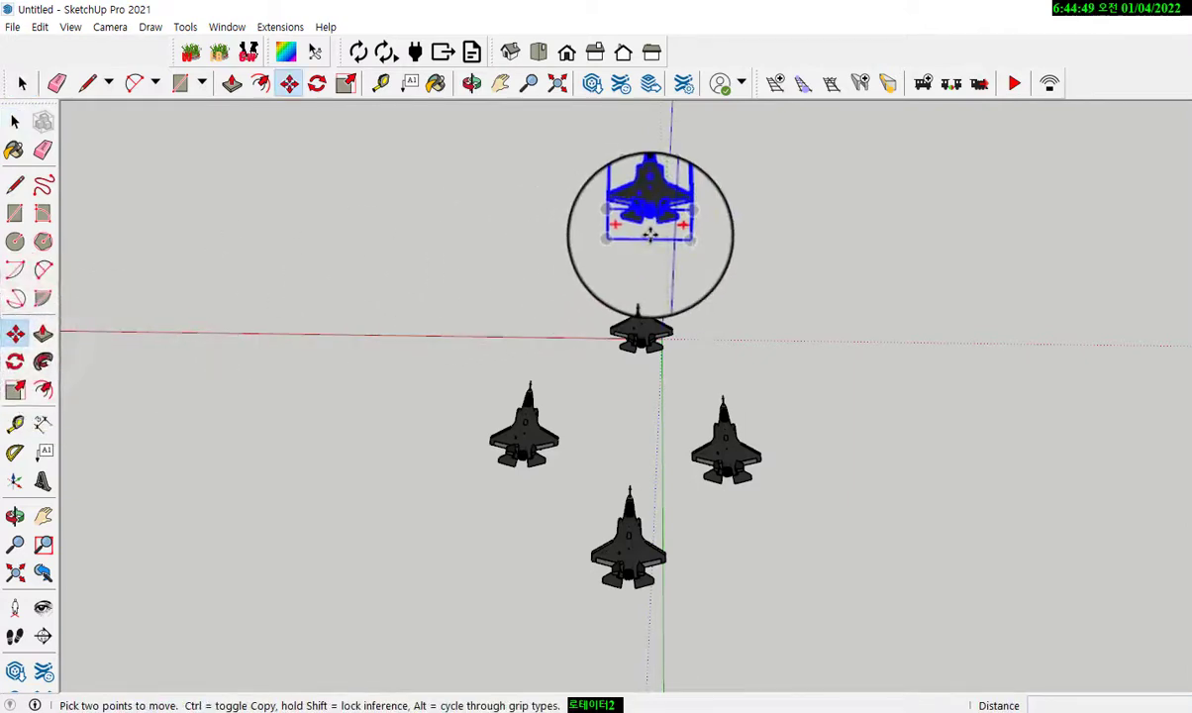
pyautogui.click(649, 230)
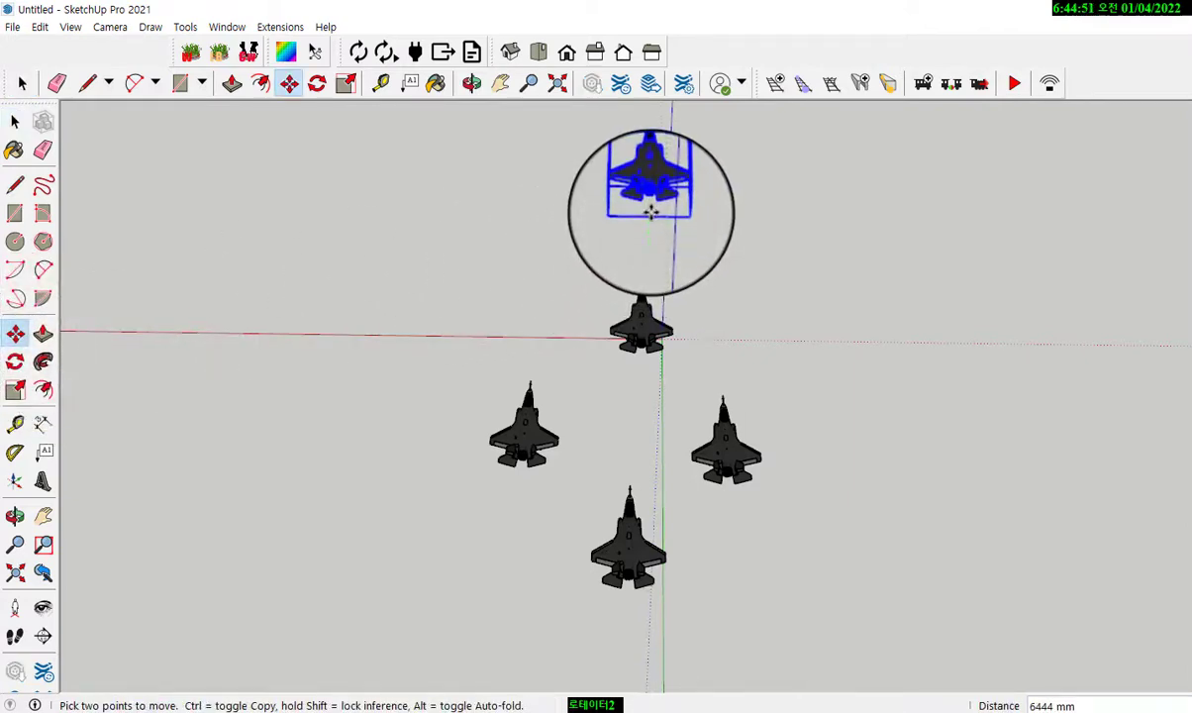
pyautogui.rightClick(650, 207)
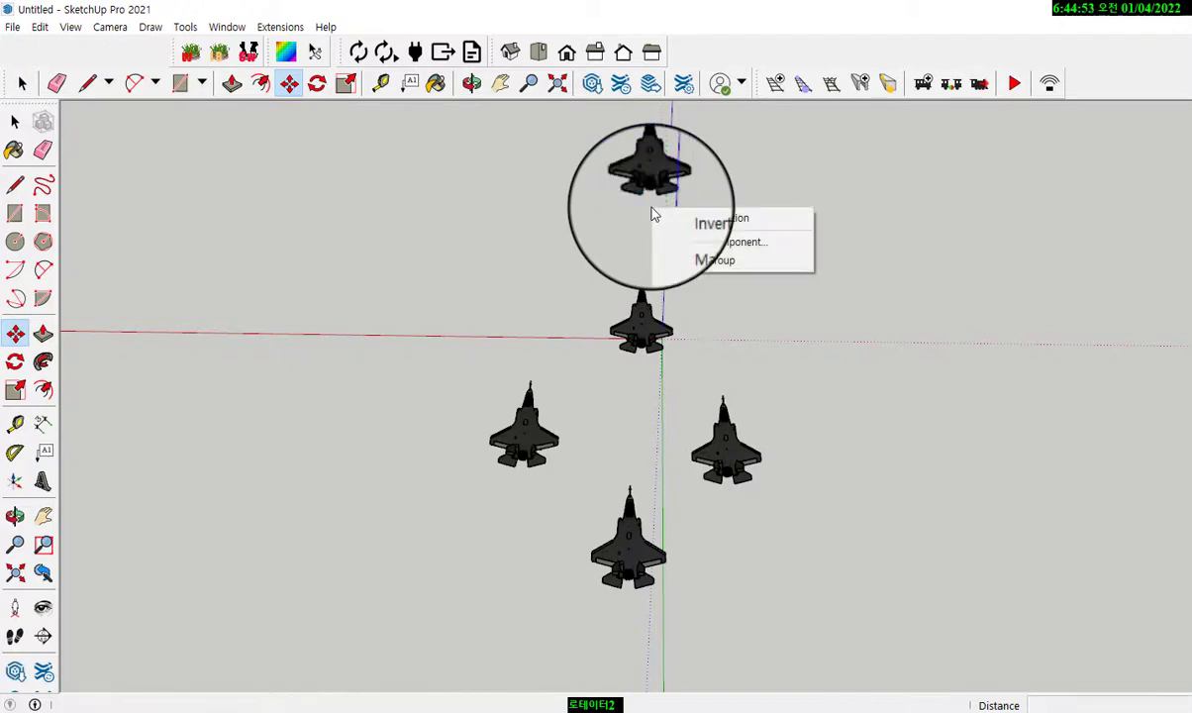
# Switch to a top view of the five F-35s and save the model as 2편대.skp in the 3d folder.
pyautogui.click(540, 51)
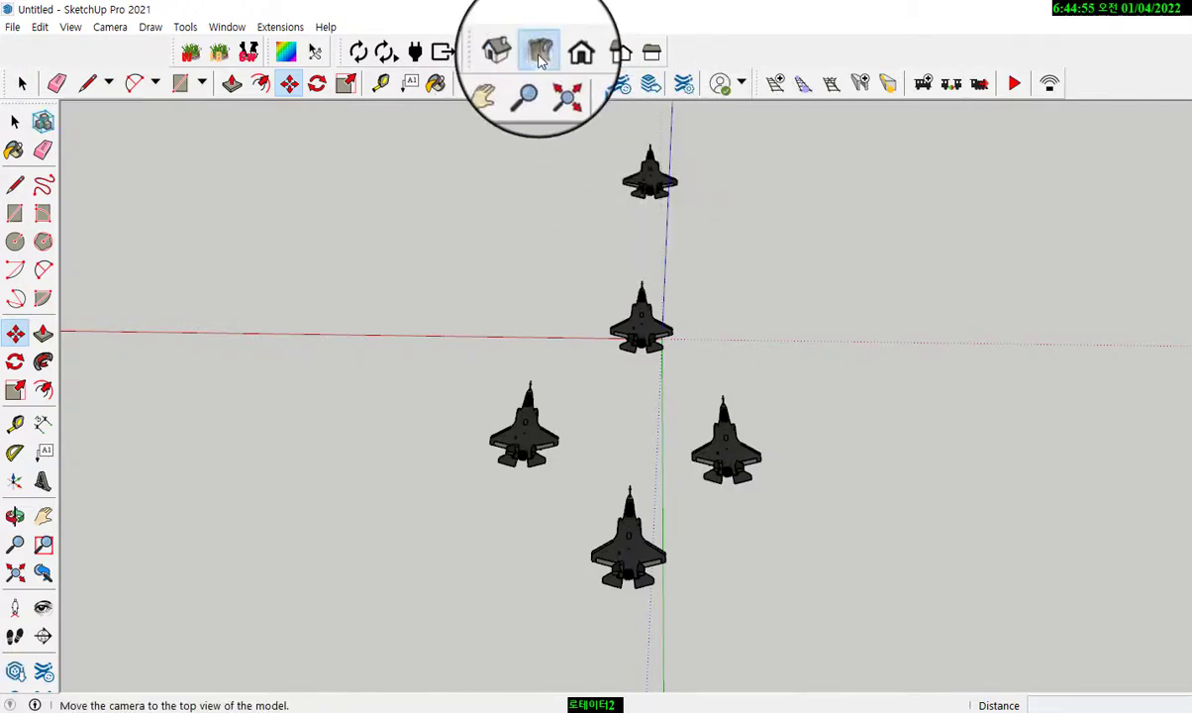
pyautogui.click(540, 51)
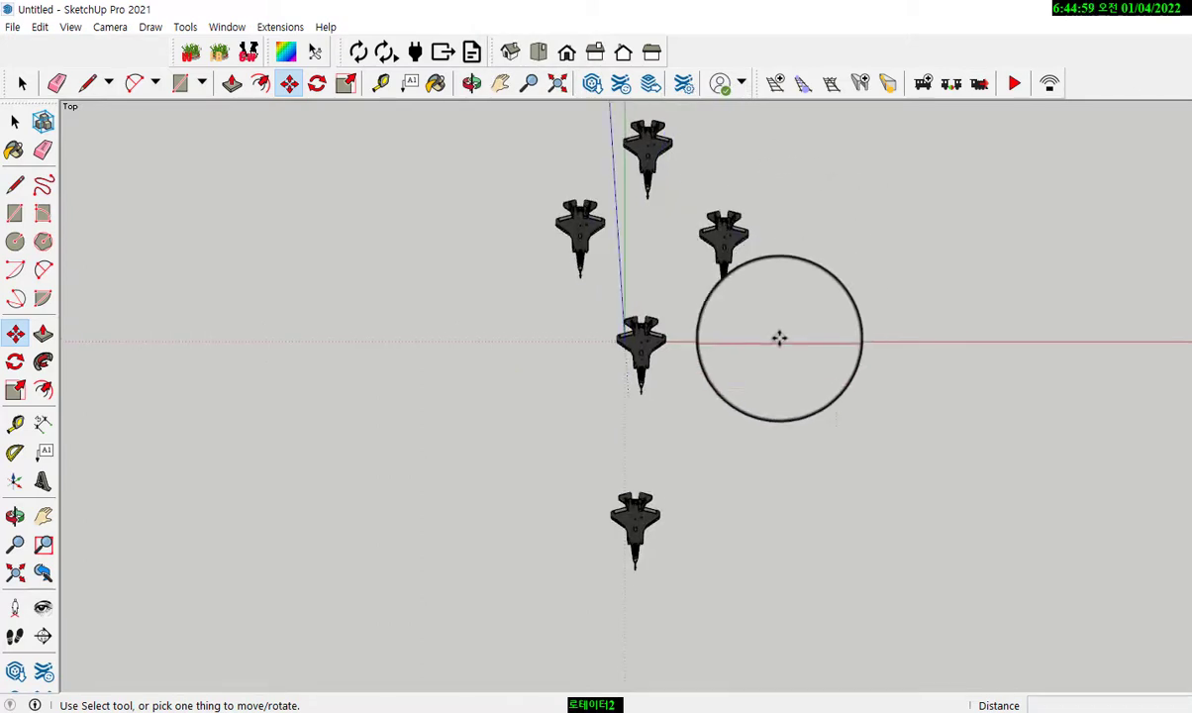
pyautogui.scroll(1, 590, 565)
pyautogui.scroll(-1, 604, 424)
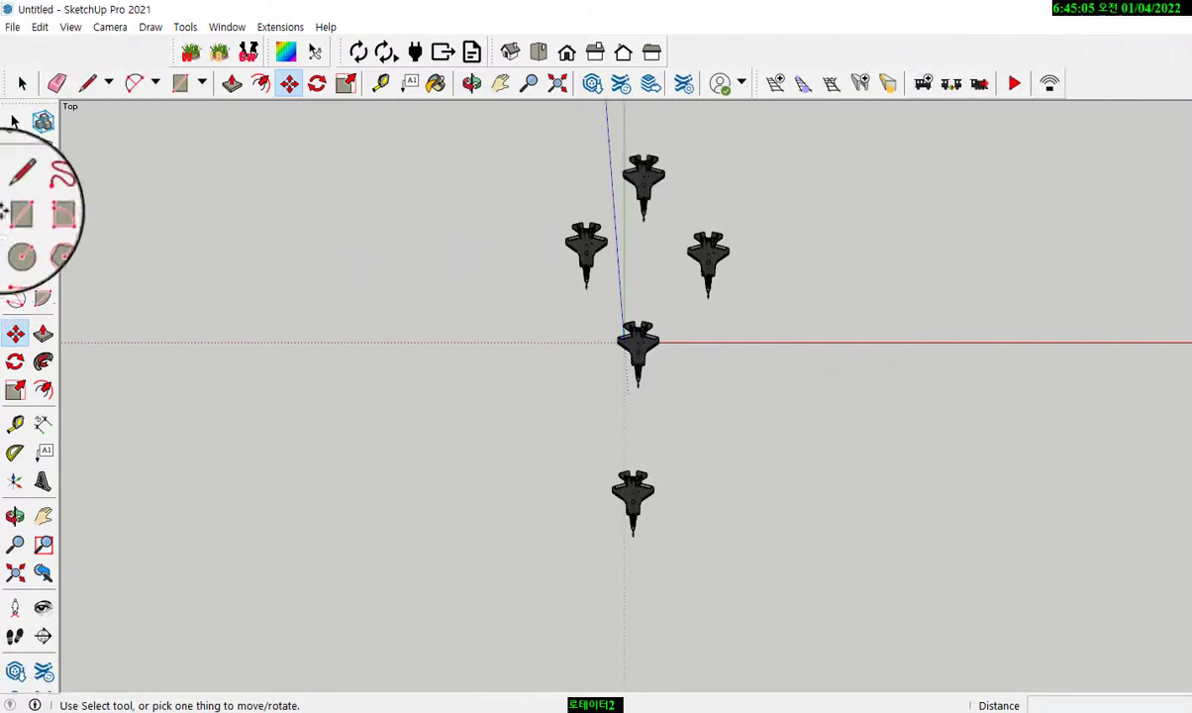
pyautogui.click(14, 28)
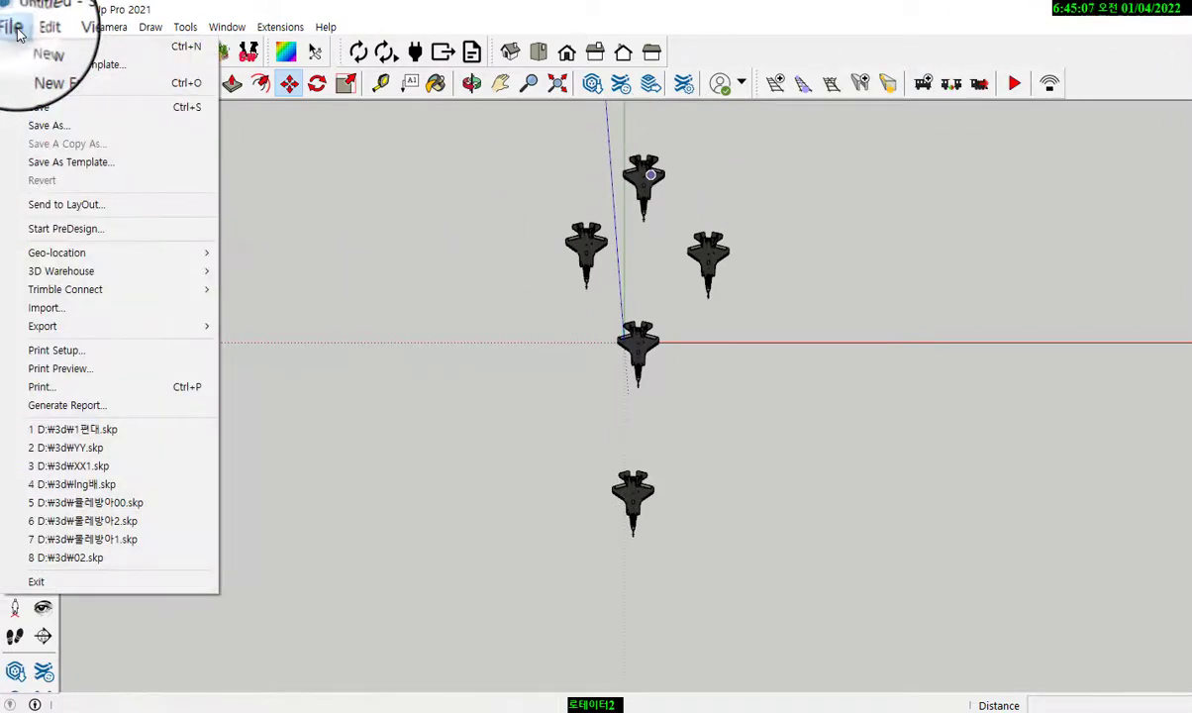
pyautogui.click(52, 128)
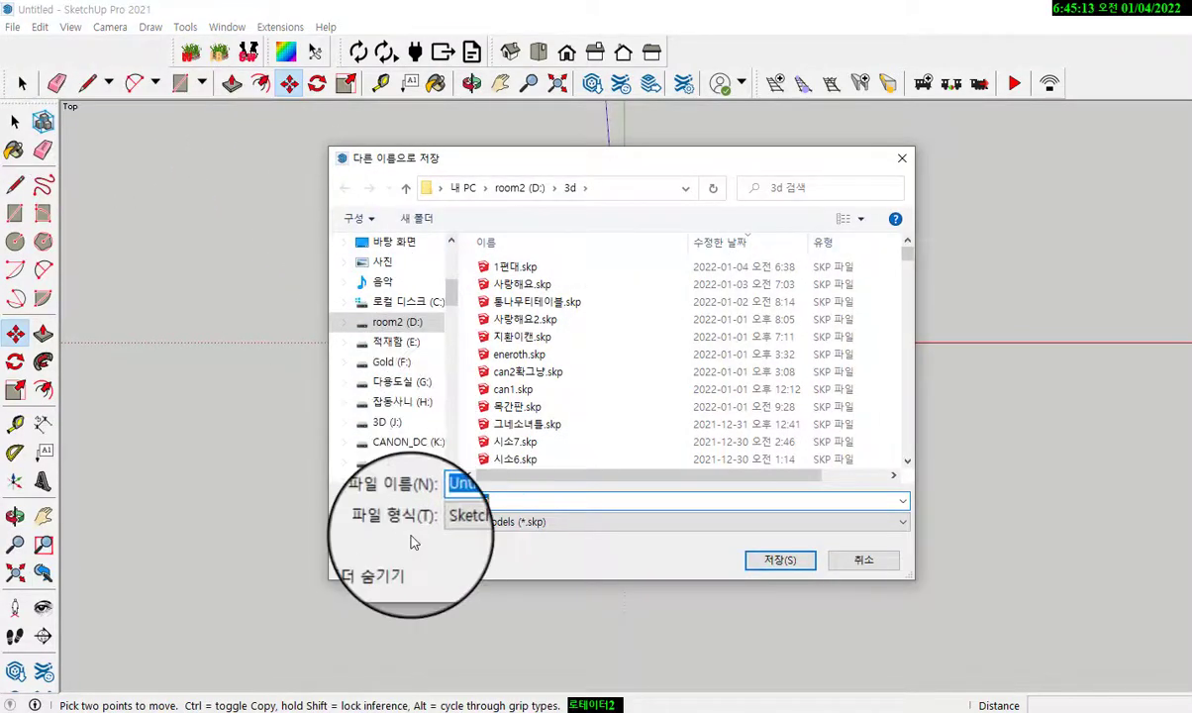
pyautogui.write('2vu')
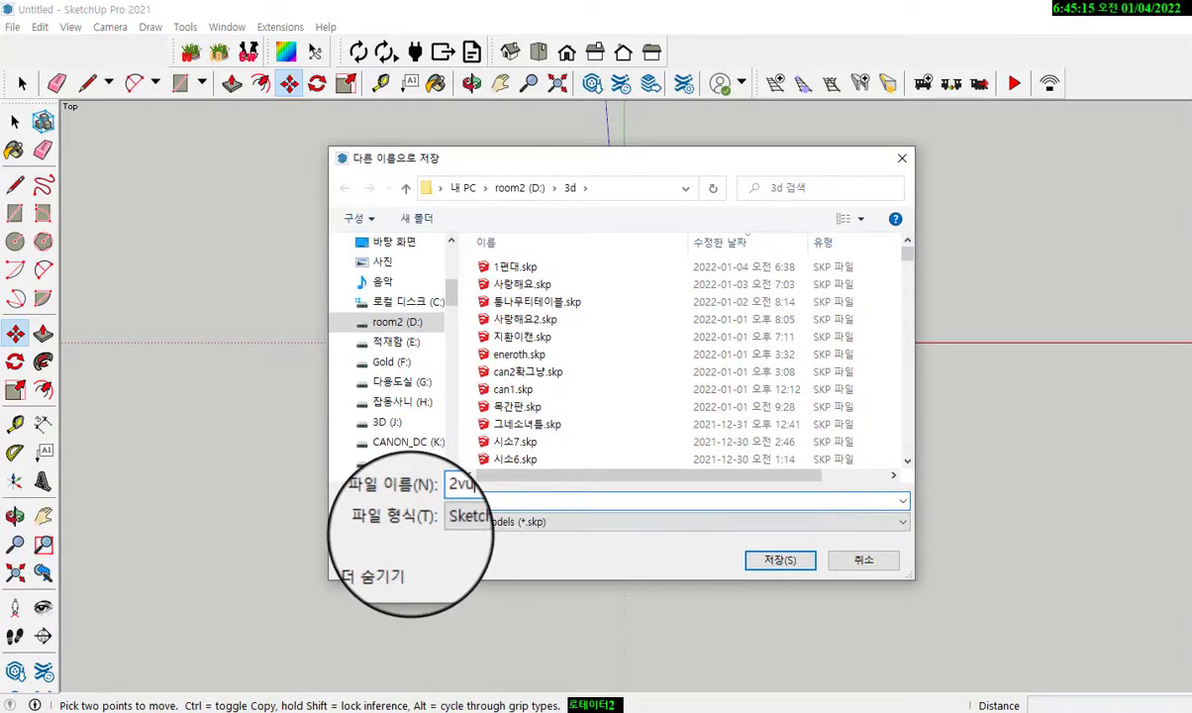
pyautogui.press('BackSpace')
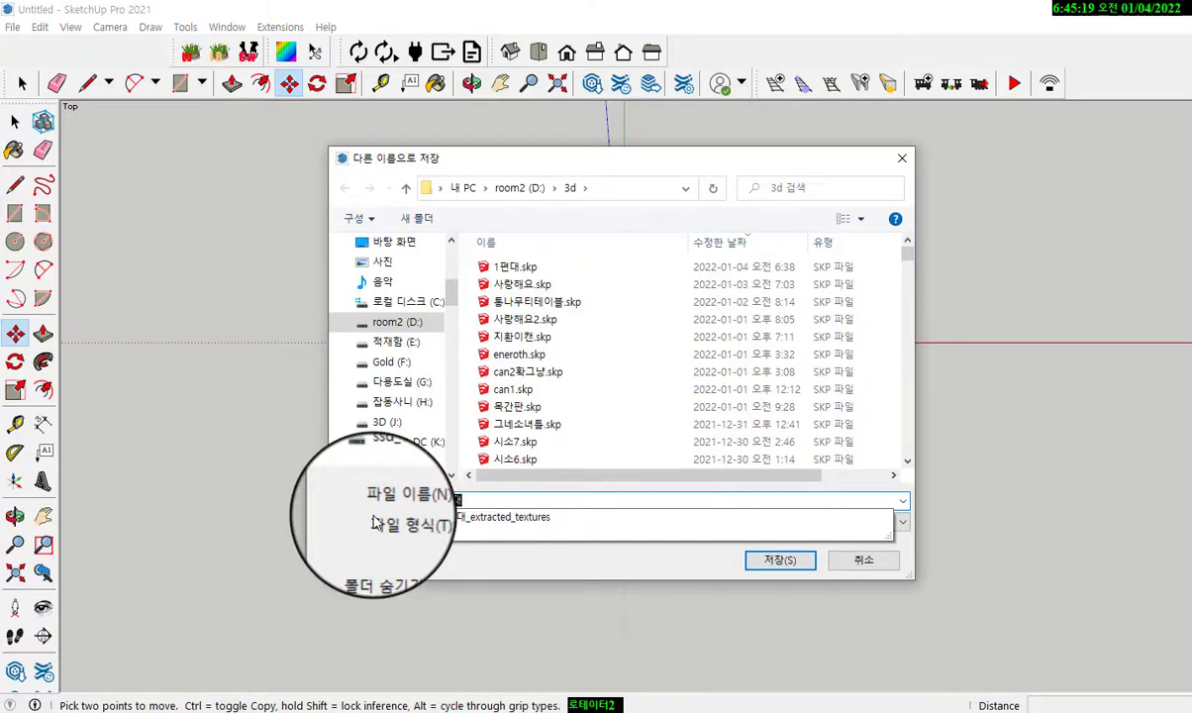
pyautogui.click(791, 563)
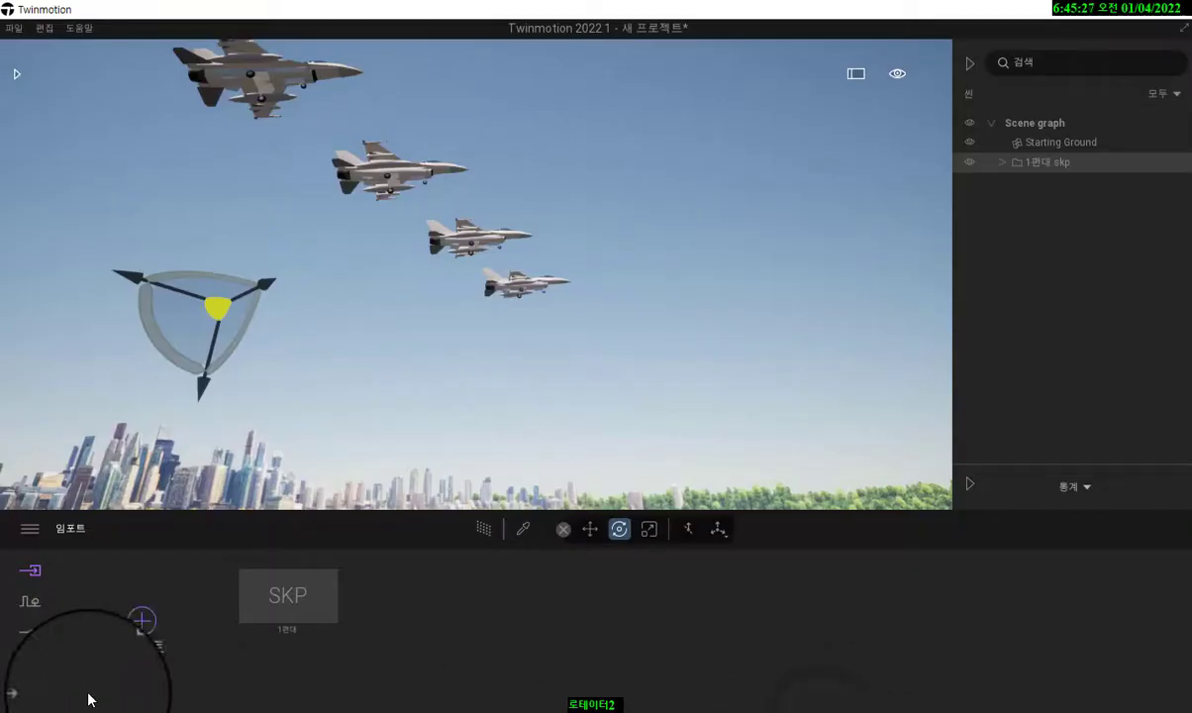
# Switch to Twinmotion and import D:/3d/2편대.skp as geometry, merged by material with automatic up axis and unit conversion.
pyautogui.click(144, 623)
pyautogui.click(698, 342)
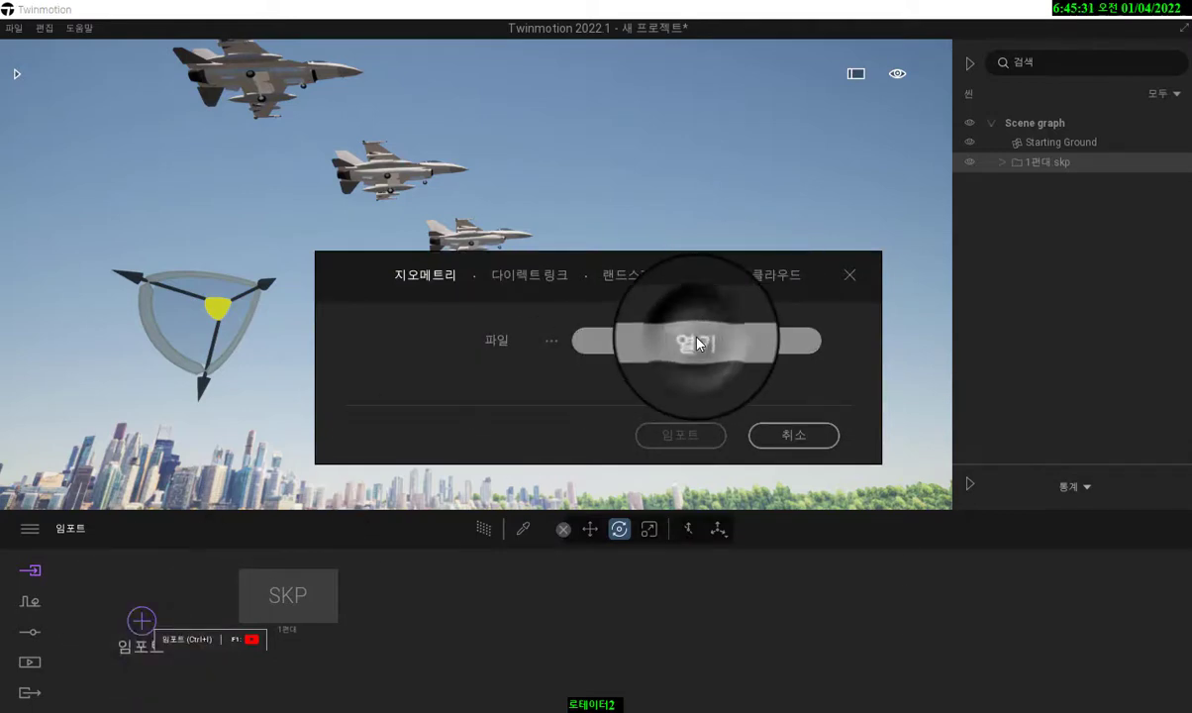
pyautogui.click(511, 373)
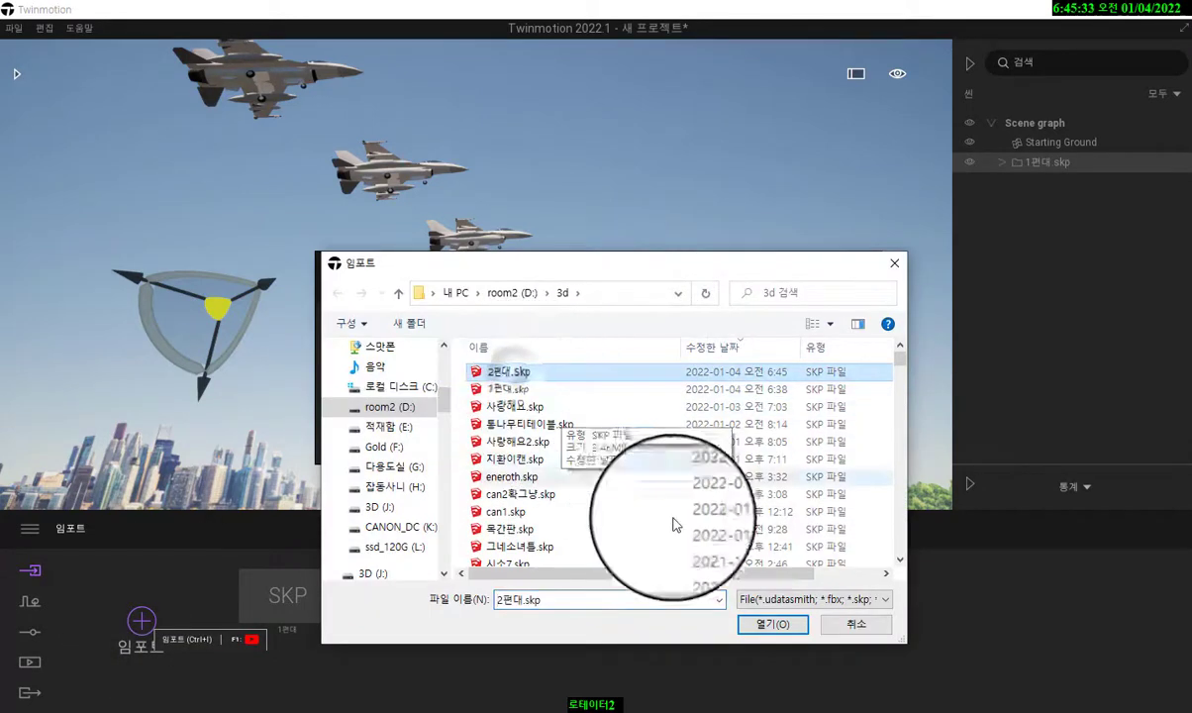
pyautogui.click(771, 624)
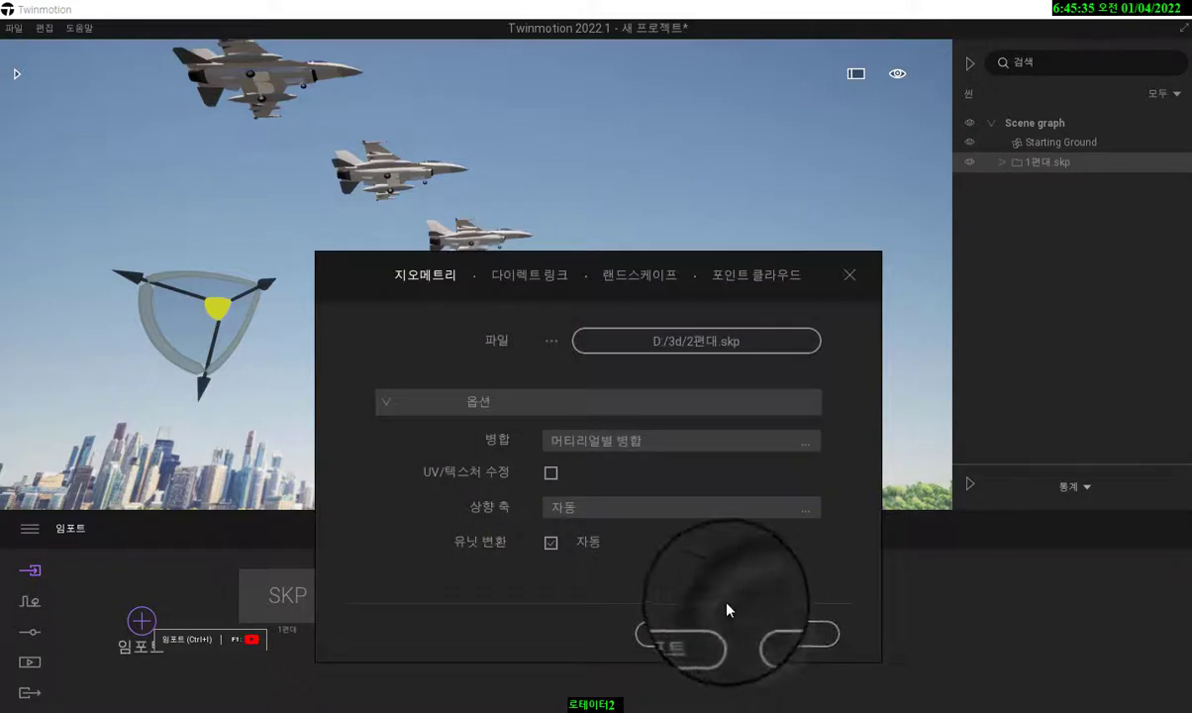
pyautogui.click(674, 633)
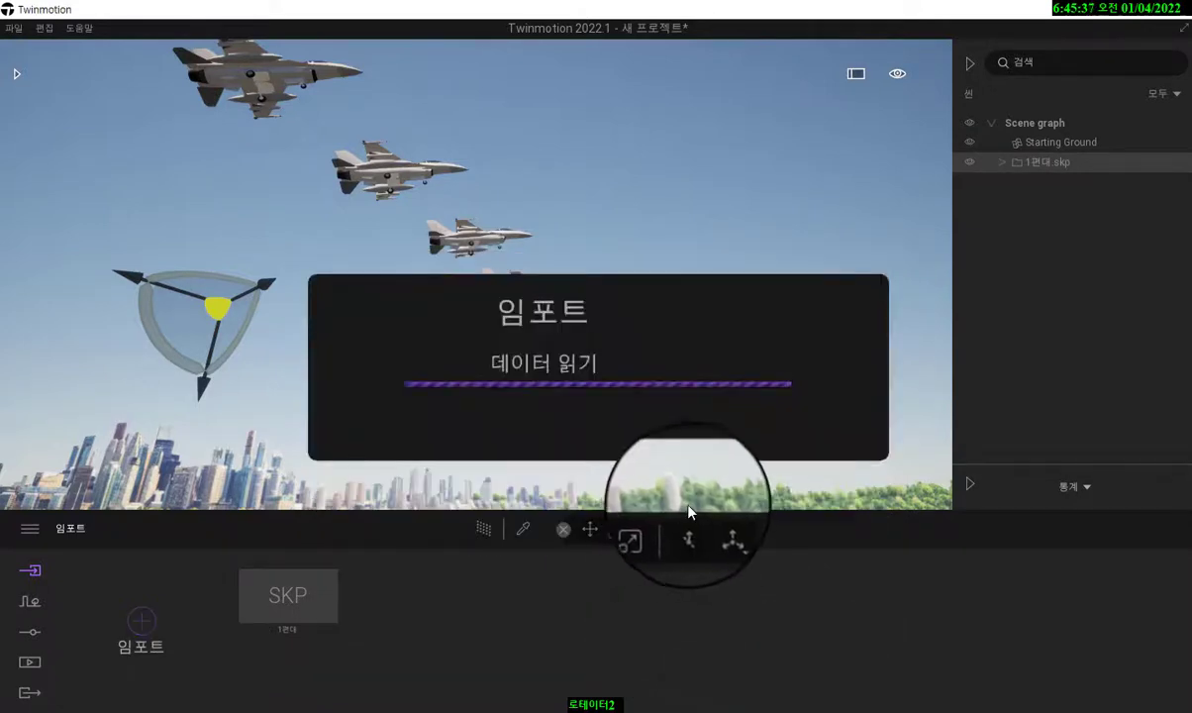
# Raise the F-16 formation 1편대.skp slightly higher above the ground.
pyautogui.click(715, 523)
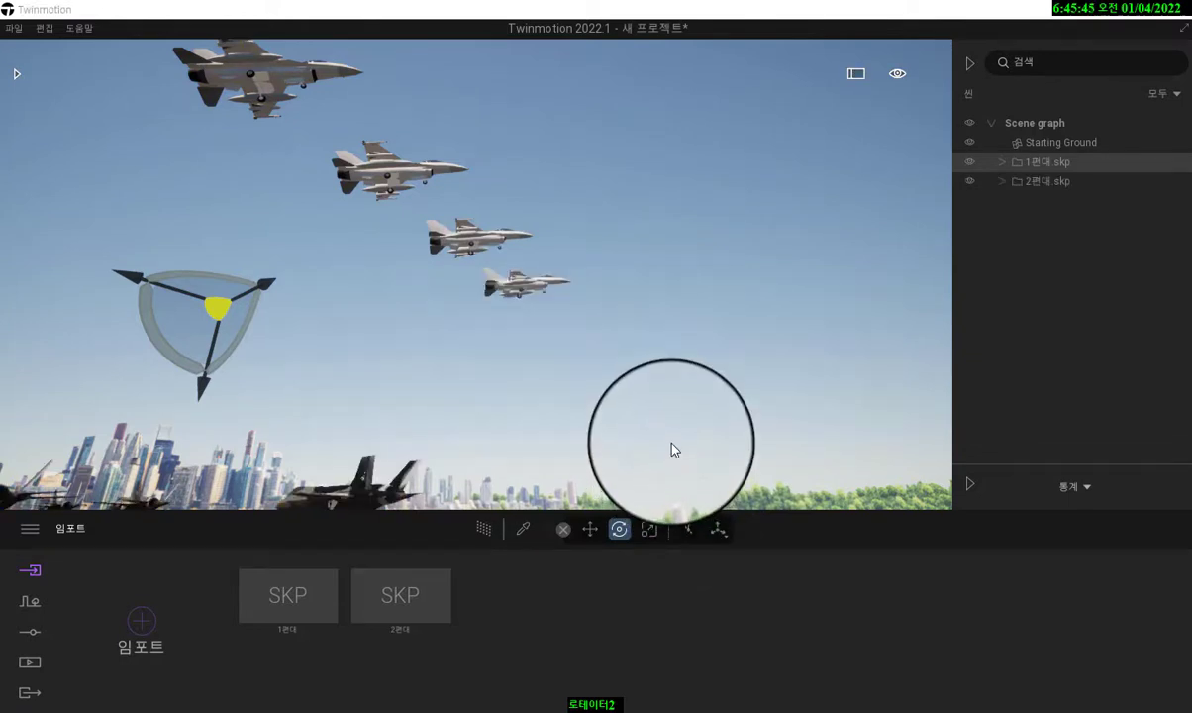
pyautogui.moveTo(680, 441); pyautogui.dragTo(639, 419)
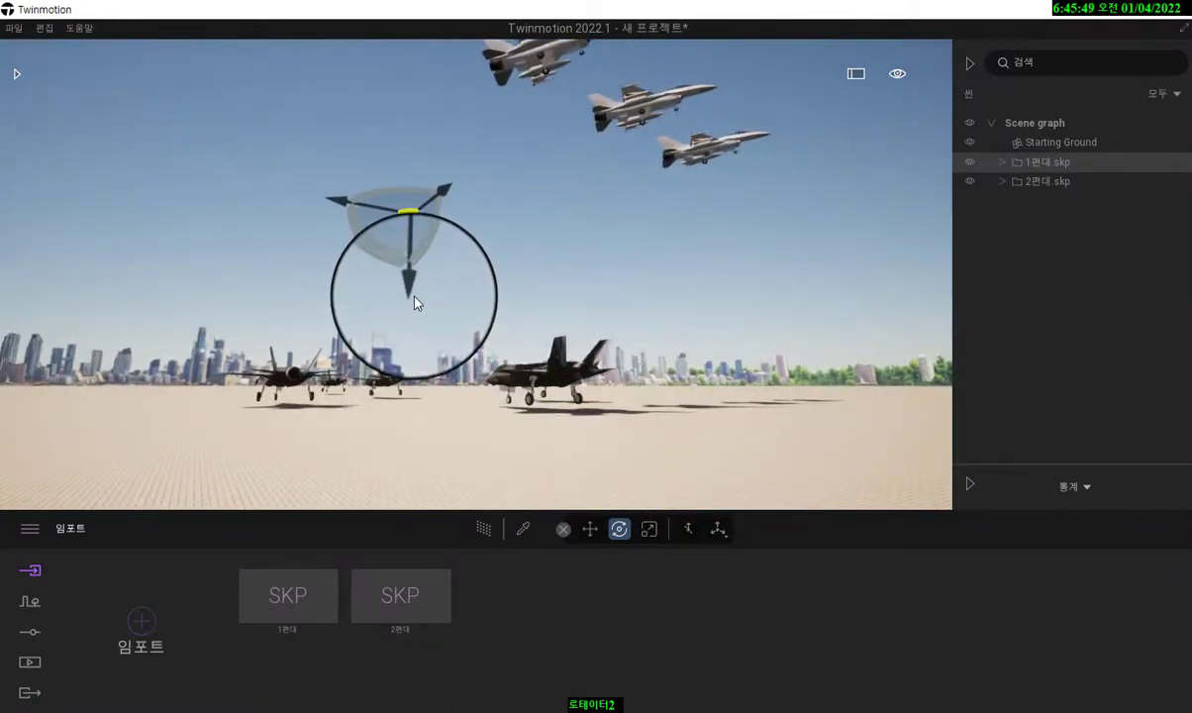
pyautogui.moveTo(413, 288); pyautogui.dragTo(417, 259)
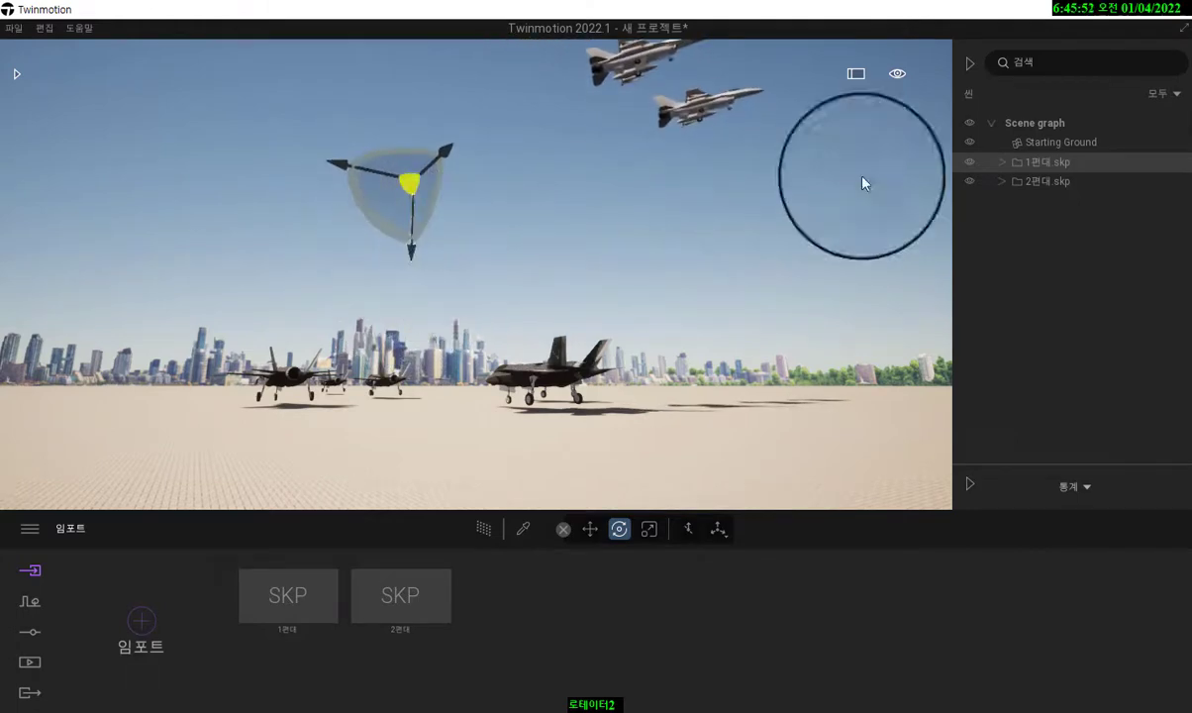
# Select the F-35 formation 2편대.skp and lift it off the ground into the air below the F-16s.
pyautogui.click(1058, 183)
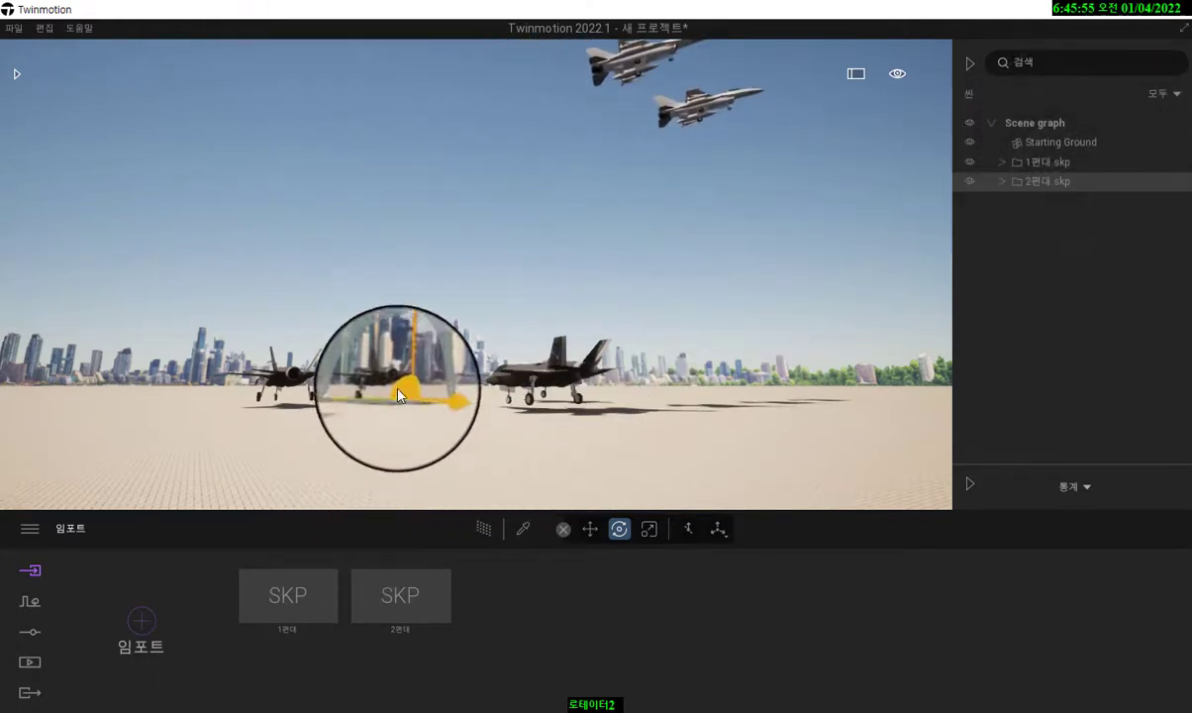
pyautogui.moveTo(401, 347); pyautogui.dragTo(373, 184)
pyautogui.moveTo(574, 280); pyautogui.dragTo(571, 285, button='right')
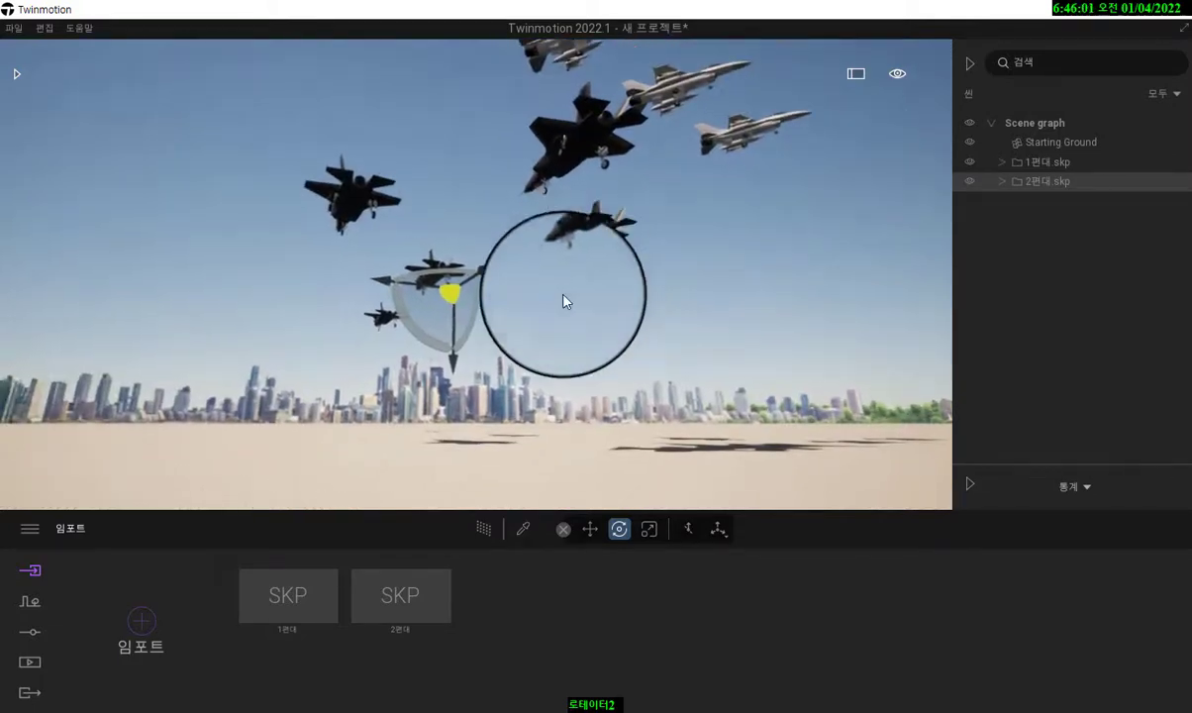
# Rotate the F-35 formation to head the same way as the F-16s, with its noses tilted slightly upward.
pyautogui.moveTo(458, 303); pyautogui.dragTo(328, 347)
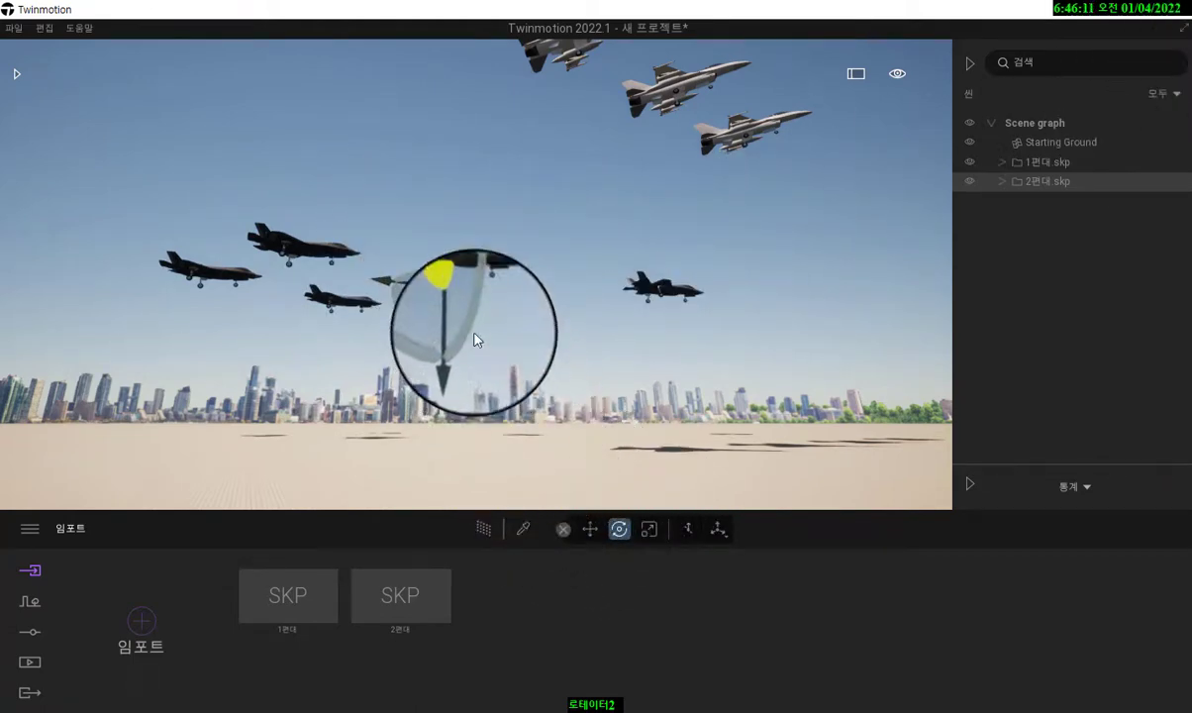
pyautogui.moveTo(474, 328); pyautogui.dragTo(531, 320)
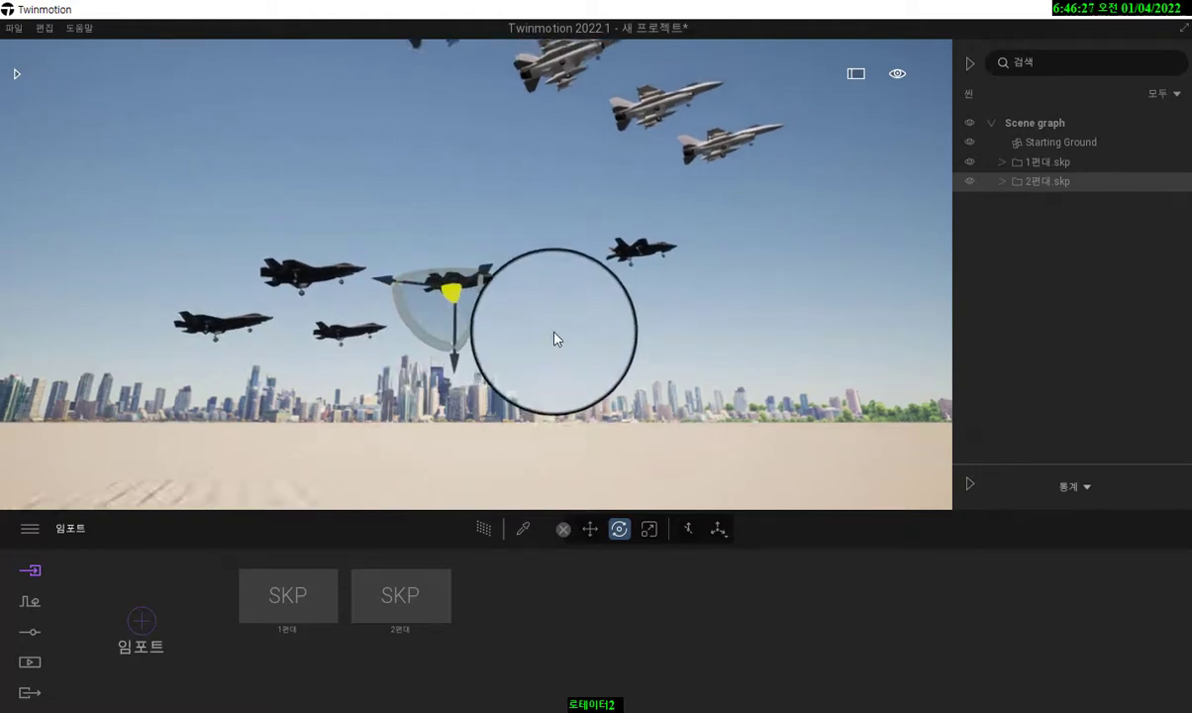
pyautogui.scroll(-2, 553, 331)
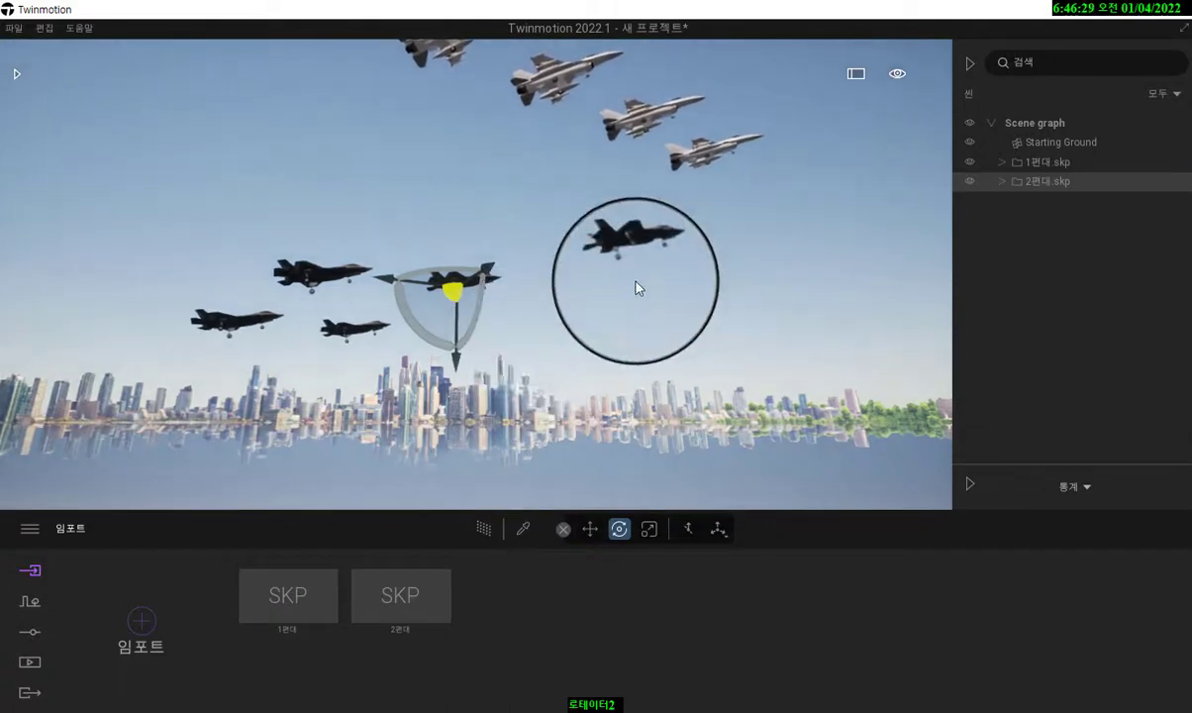
pyautogui.scroll(2, 638, 287)
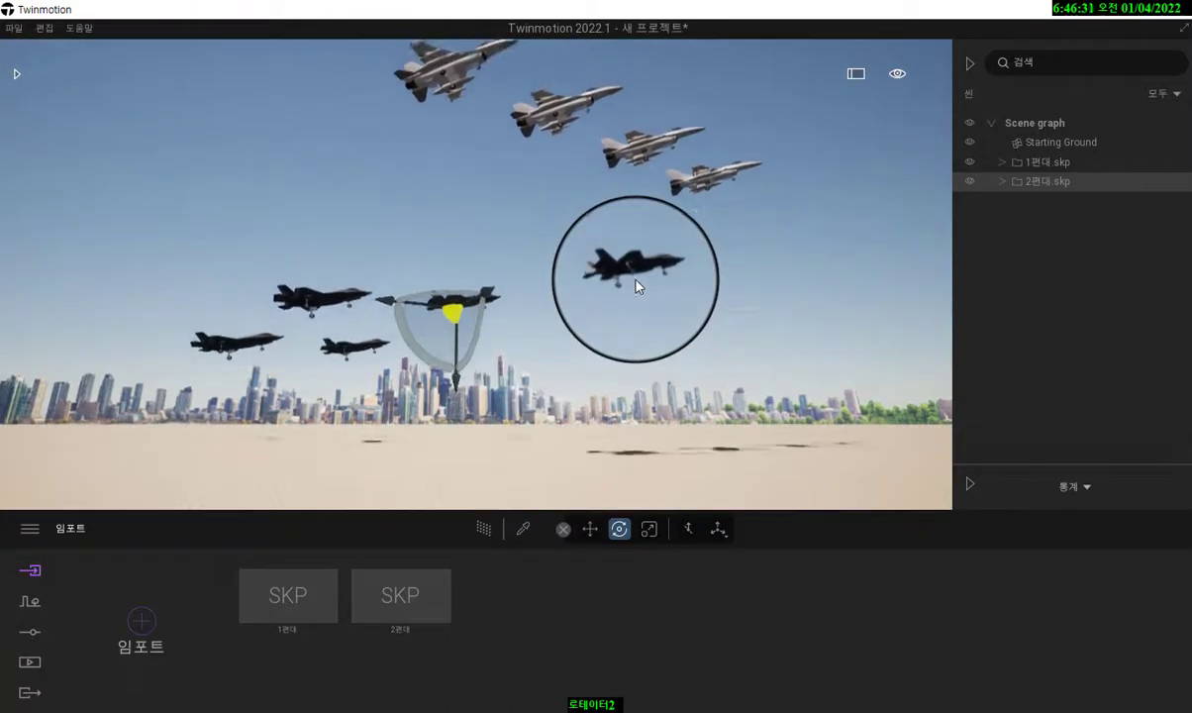
pyautogui.press('e')
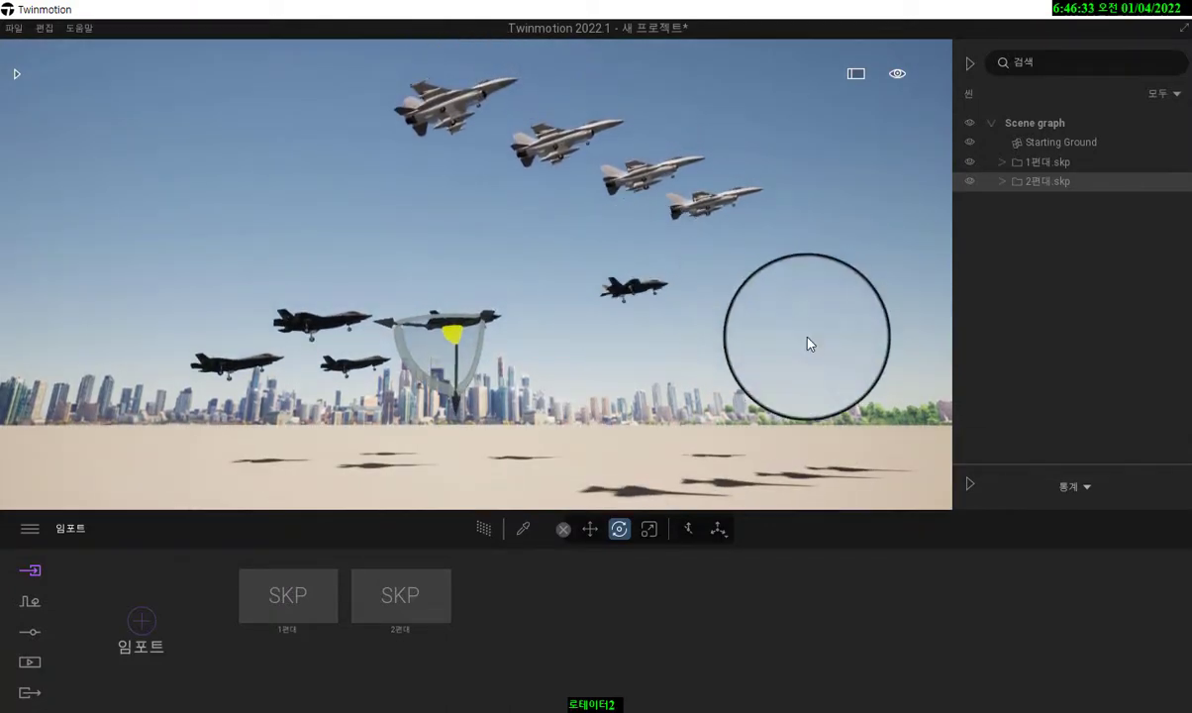
pyautogui.moveTo(756, 378); pyautogui.dragTo(753, 373)
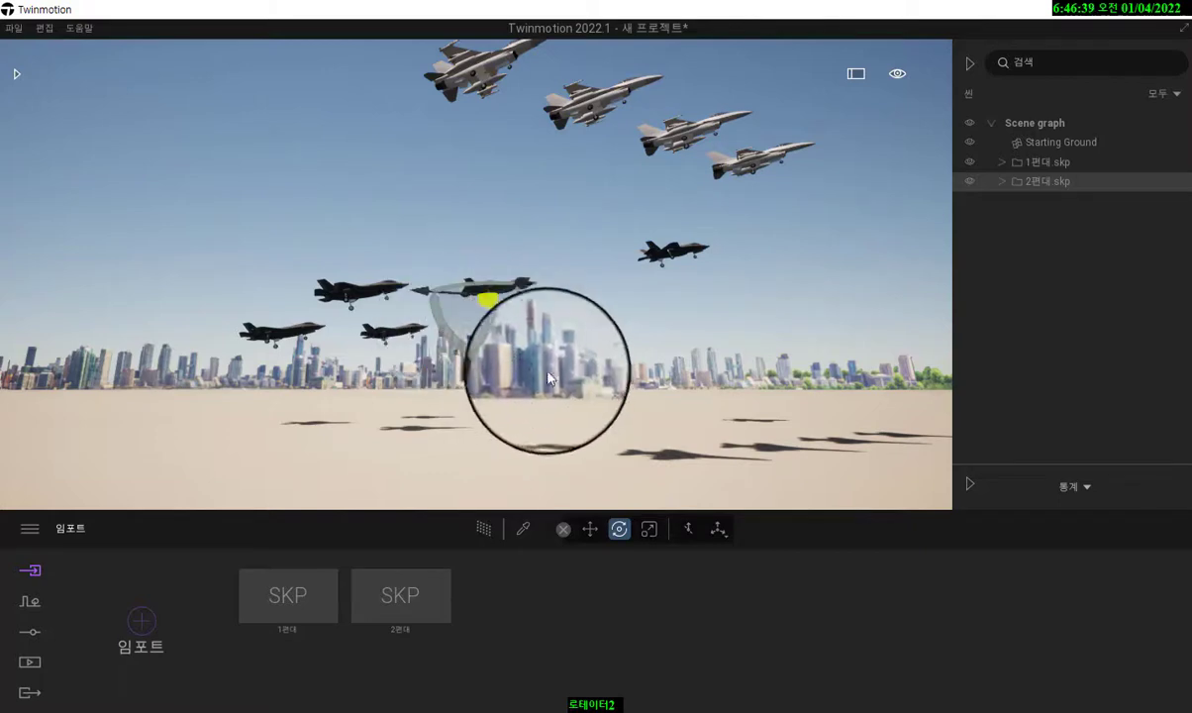
pyautogui.moveTo(602, 392); pyautogui.dragTo(601, 391, button='right')
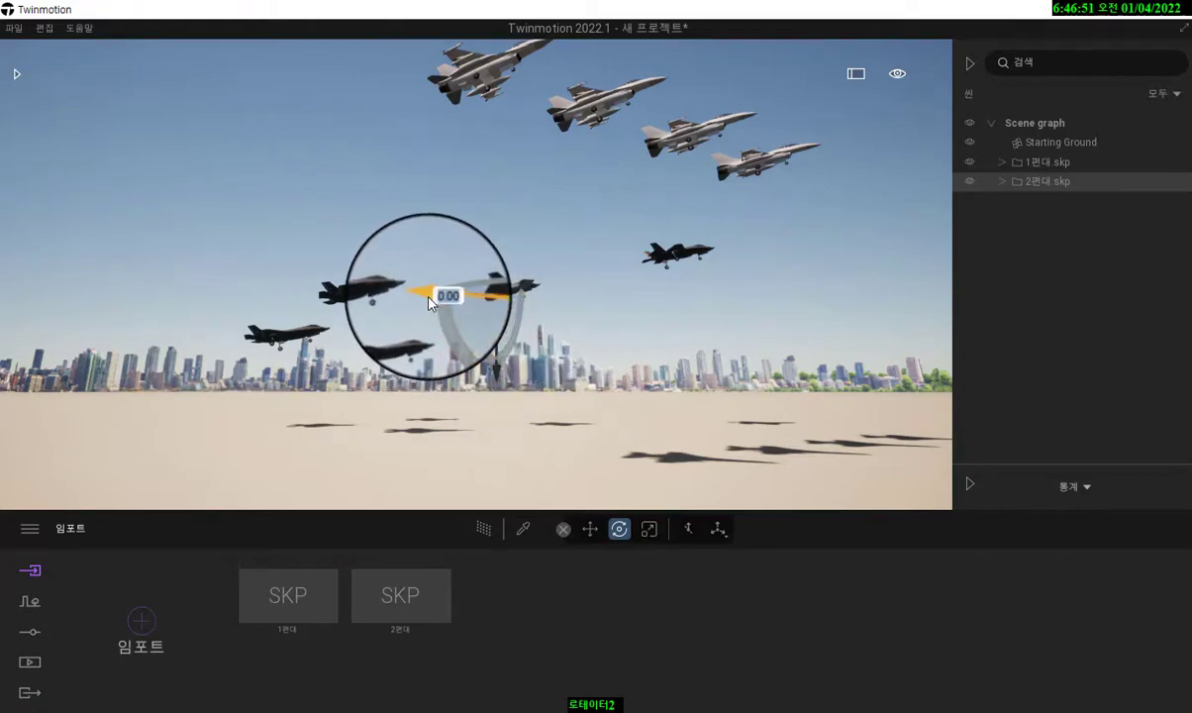
# Move the F-35 formation along both horizontal axes so that it flies well behind the F-16s.
pyautogui.moveTo(430, 299); pyautogui.dragTo(500, 322)
pyautogui.moveTo(642, 303); pyautogui.dragTo(545, 327, button='right')
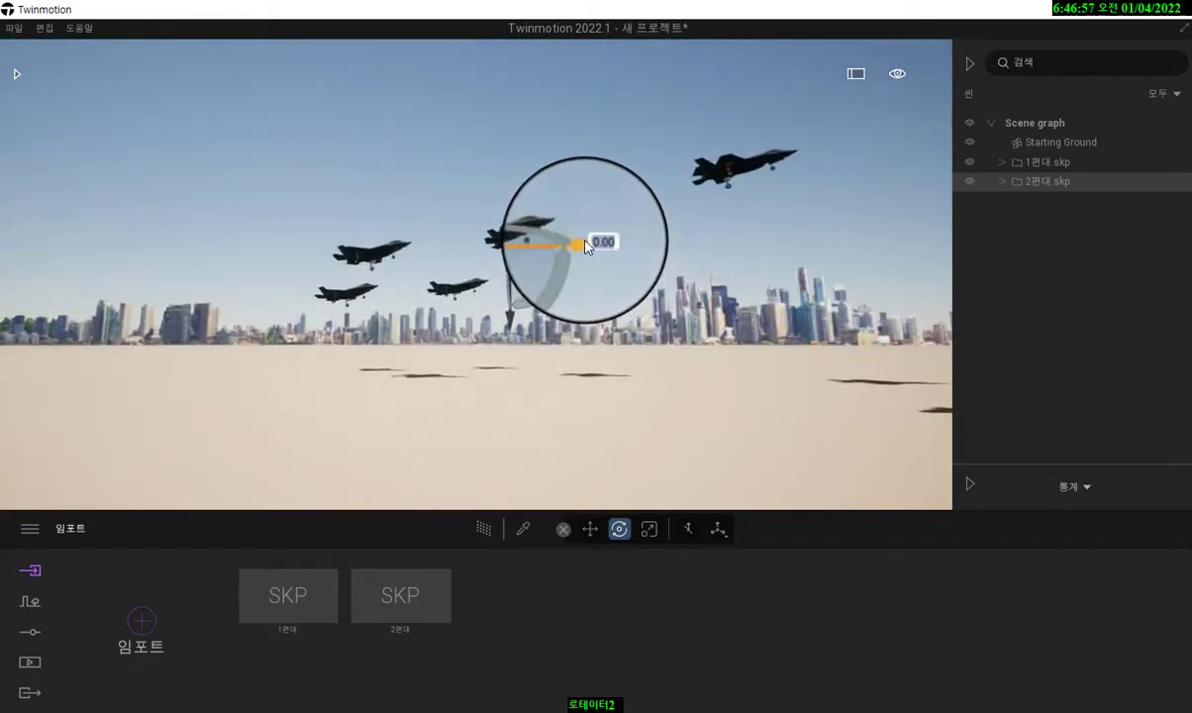
pyautogui.moveTo(584, 247); pyautogui.dragTo(244, 174)
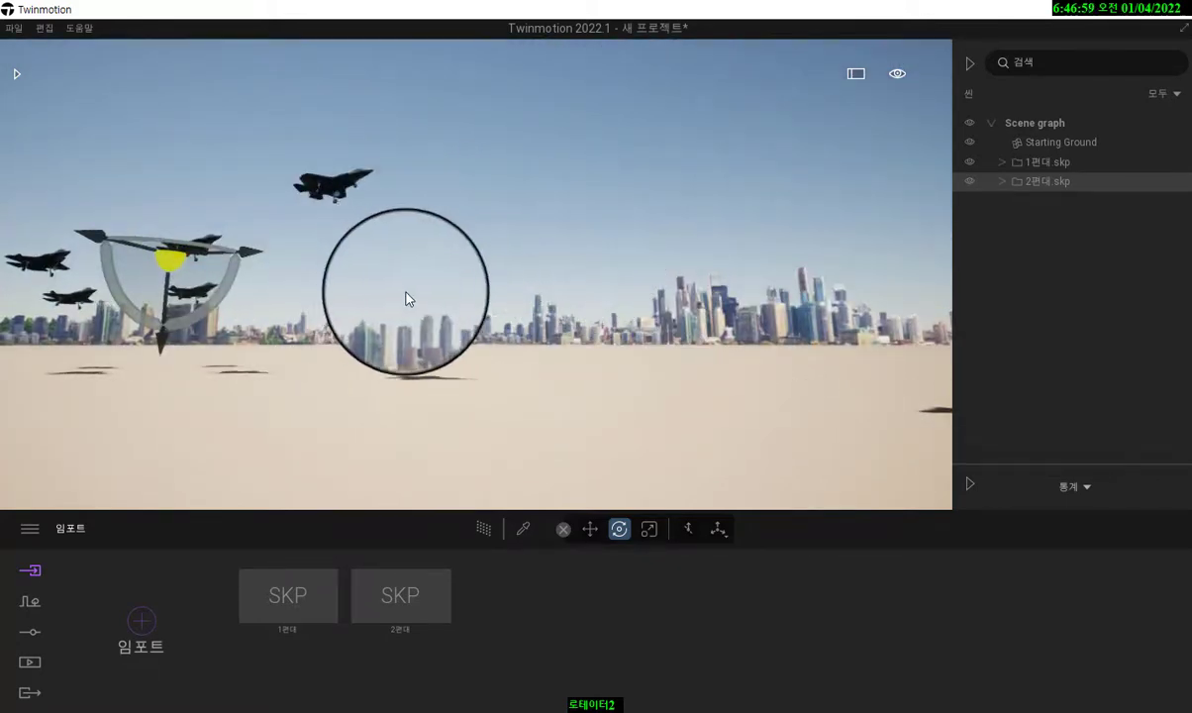
pyautogui.moveTo(408, 294); pyautogui.dragTo(408, 300, button='right')
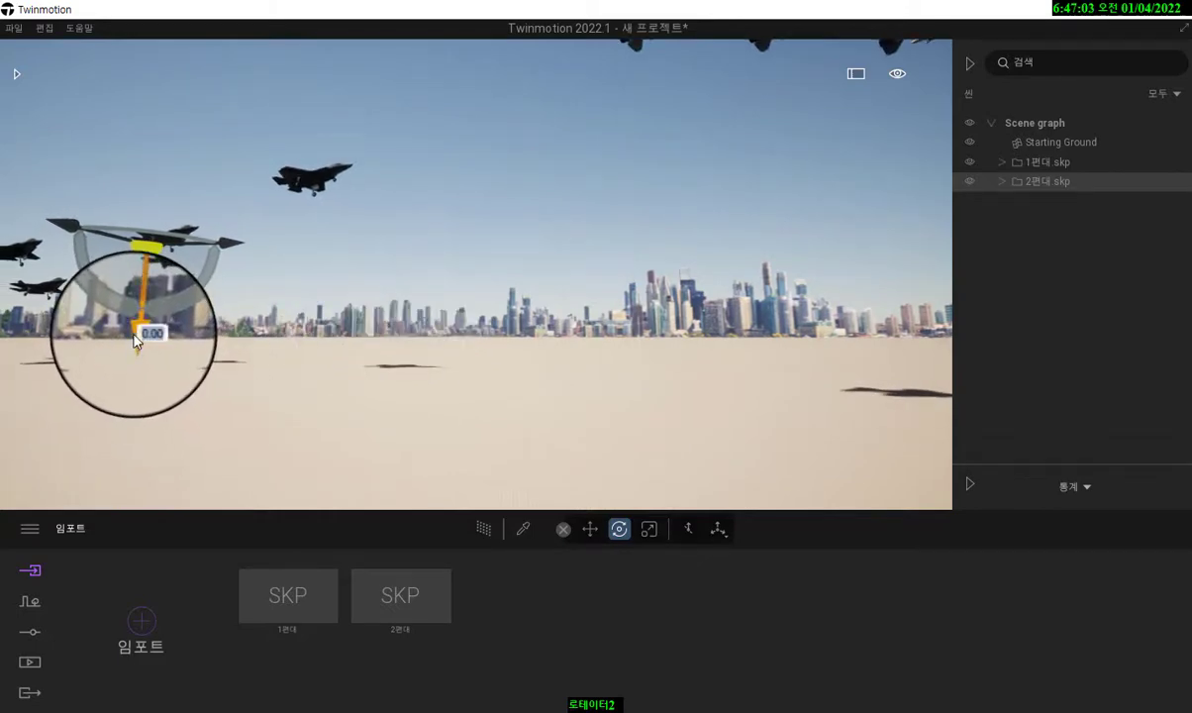
# Raise the F-35 formation higher and shift it farther back from the F-16s.
pyautogui.moveTo(137, 341); pyautogui.dragTo(215, 200)
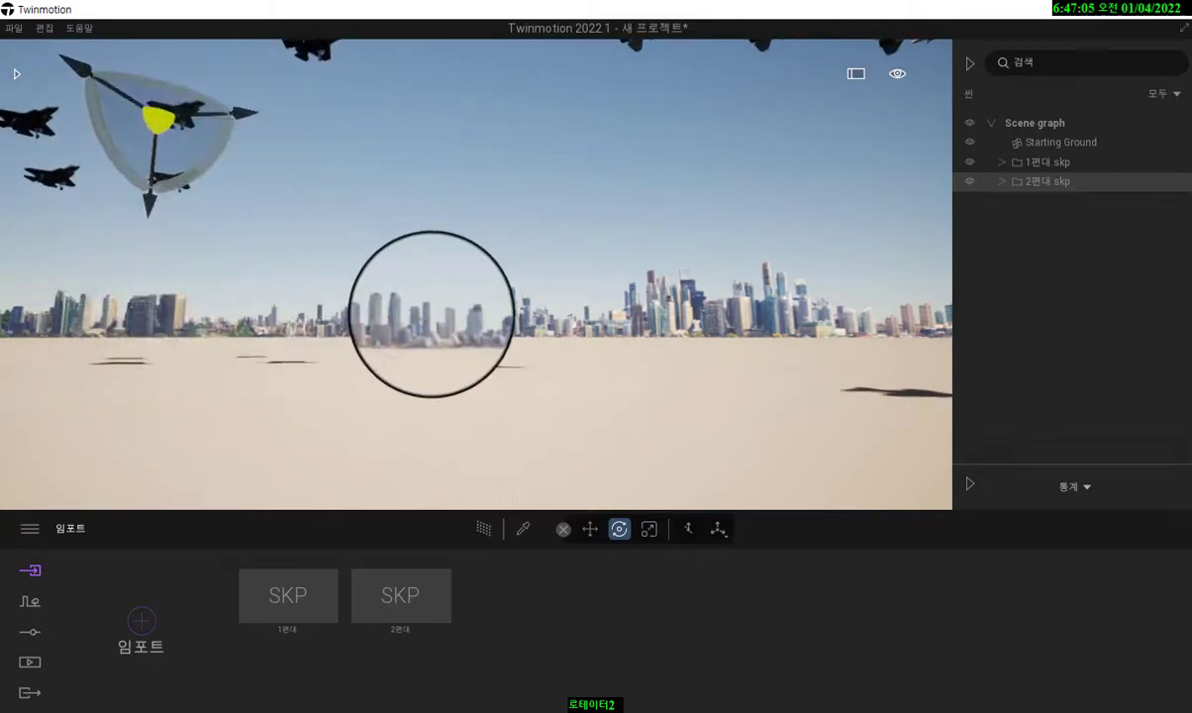
pyautogui.moveTo(432, 314); pyautogui.dragTo(498, 305, button='right')
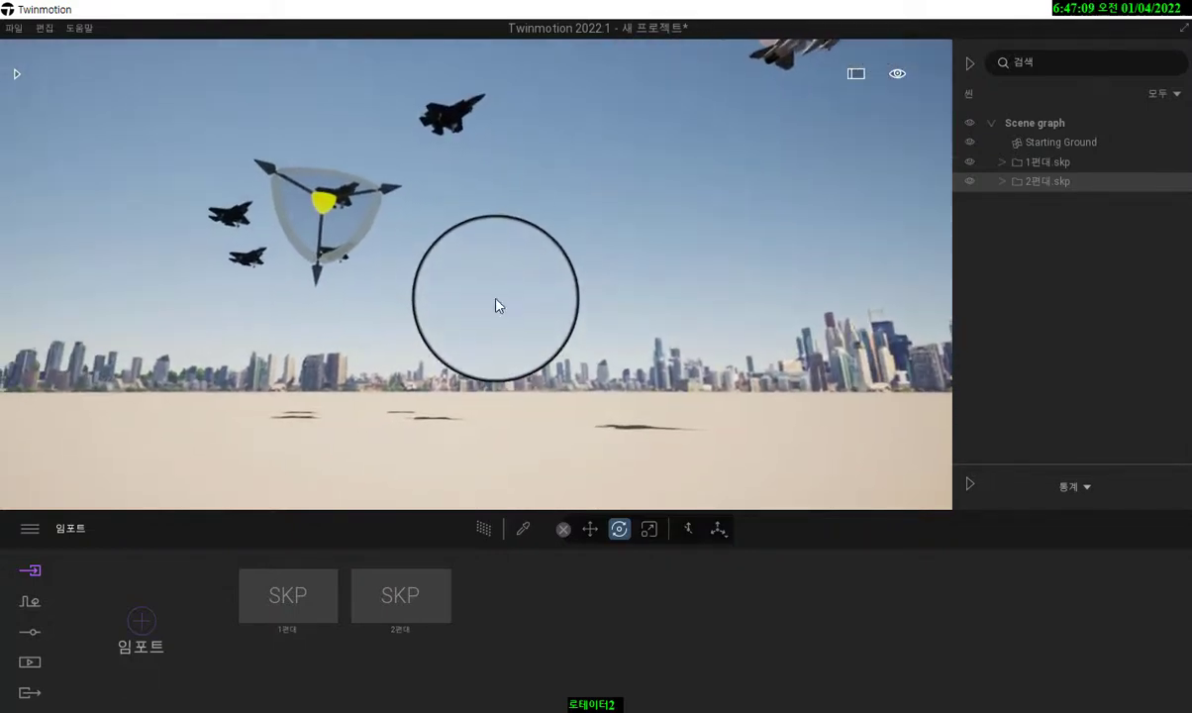
pyautogui.moveTo(388, 193); pyautogui.dragTo(135, 216)
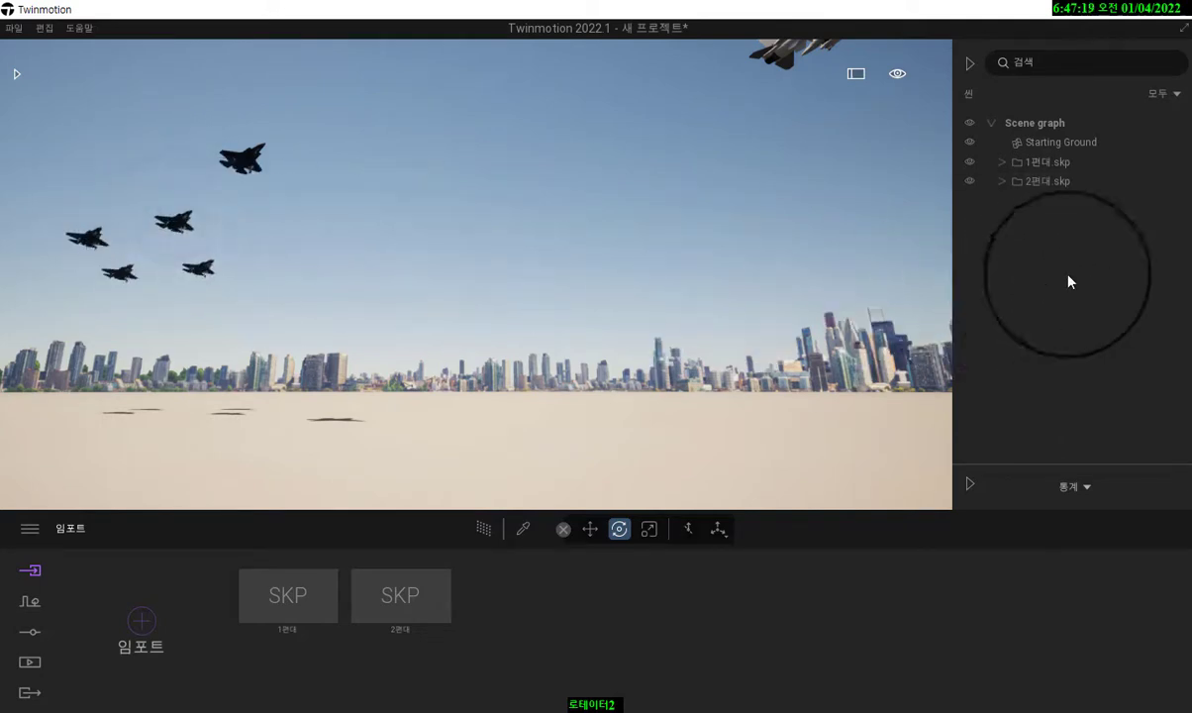
# Reselect 2편대.skp and turn the F-35 formation slightly to fine-tune its heading.
pyautogui.click(1051, 184)
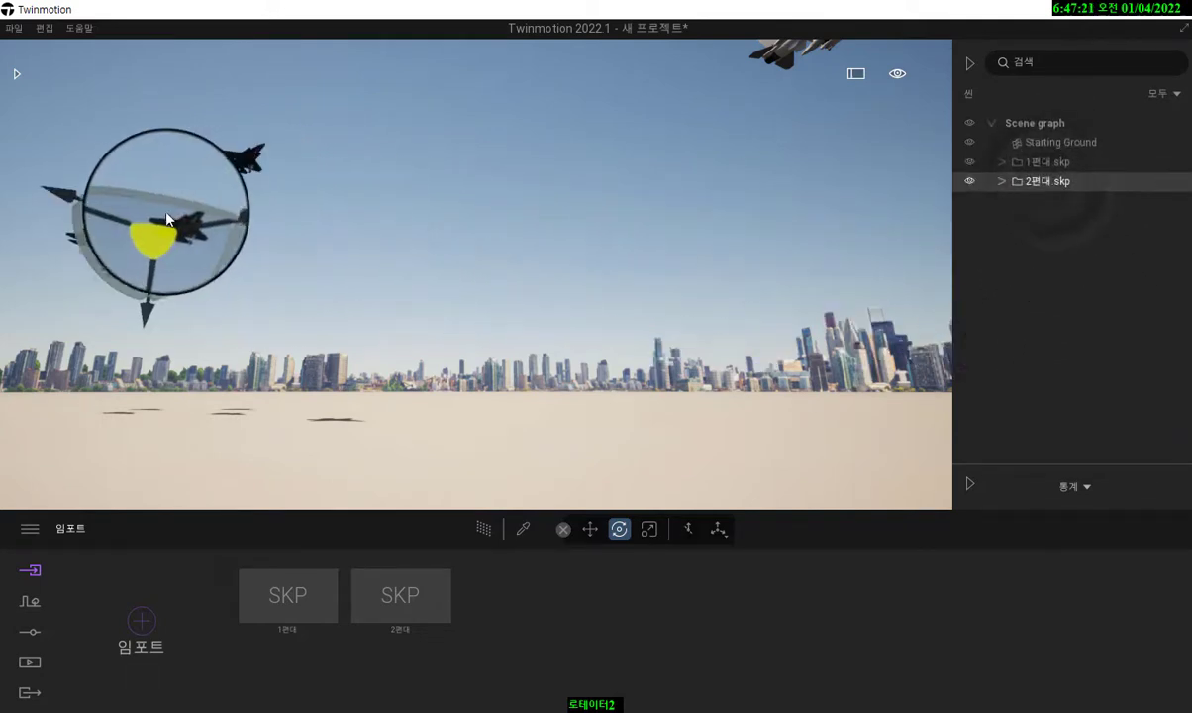
pyautogui.moveTo(146, 204); pyautogui.dragTo(313, 253)
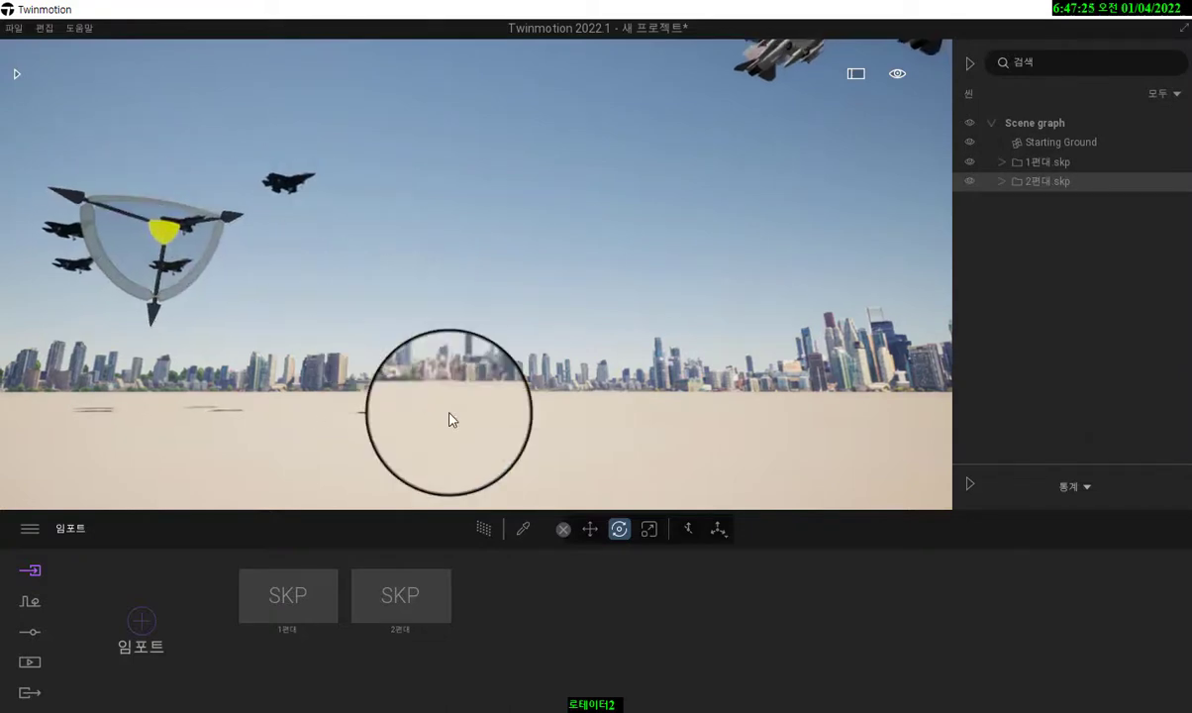
pyautogui.moveTo(443, 411); pyautogui.dragTo(401, 376, button='right')
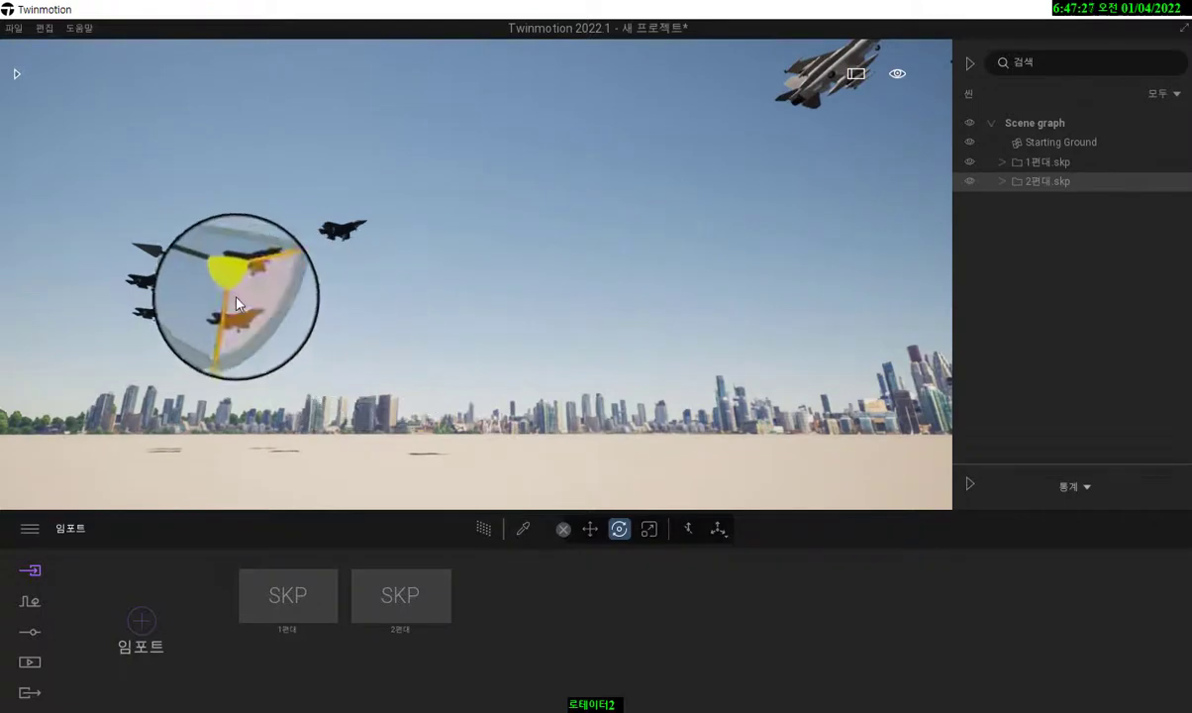
# Shift the F-35 formation sideways along its horizontal axis and bring both formations into view for comparison.
pyautogui.moveTo(156, 254); pyautogui.dragTo(54, 146)
pyautogui.moveTo(400, 238); pyautogui.dragTo(436, 273, button='right')
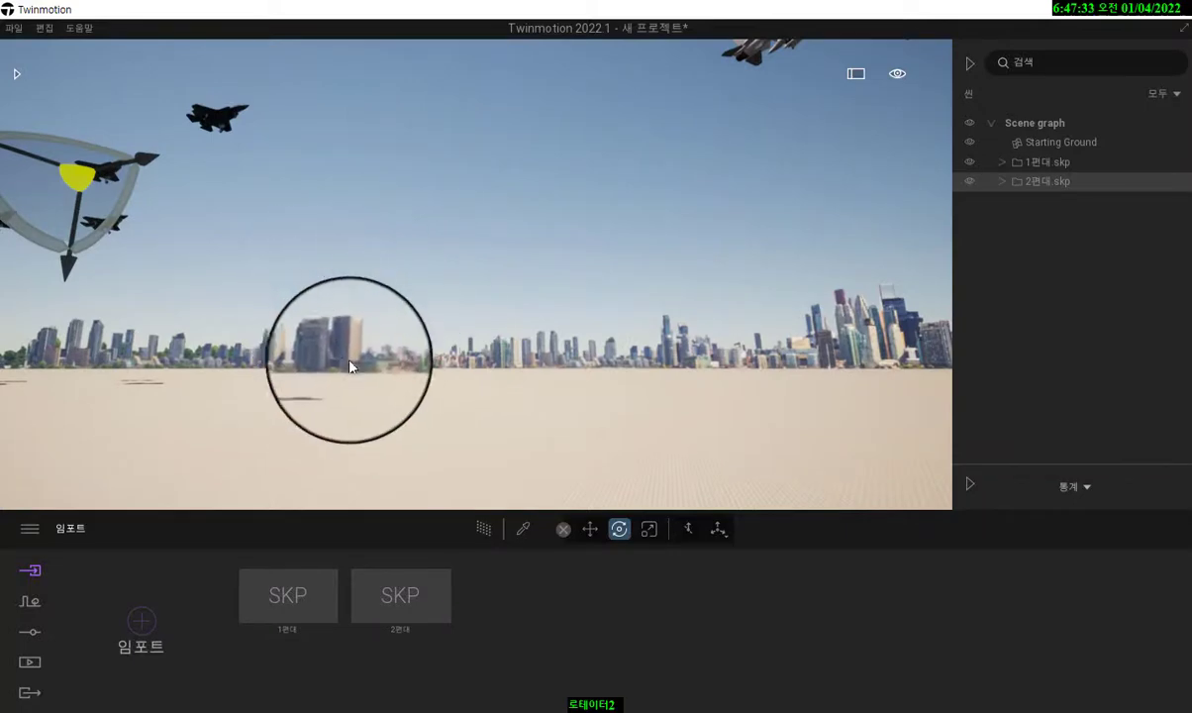
pyautogui.scroll(-3, 370, 349)
pyautogui.scroll(-5, 397, 358)
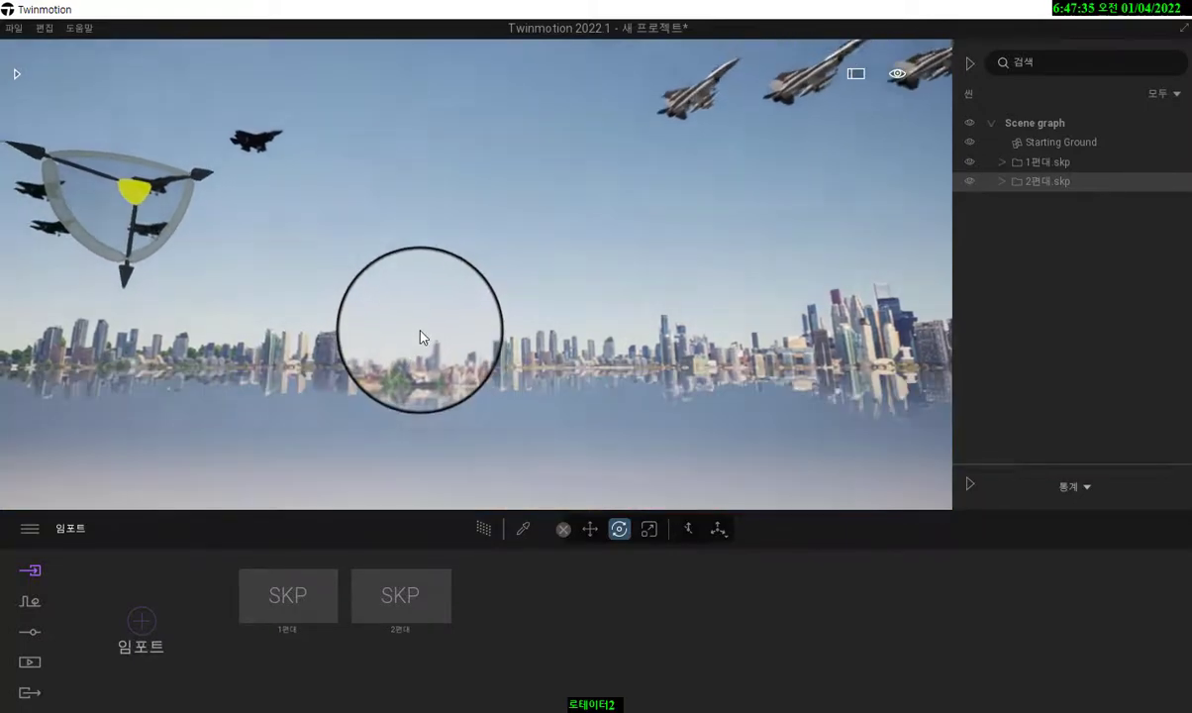
# Raise the F-35 formation higher above the skyline and deselect it.
pyautogui.scroll(-2, 417, 330)
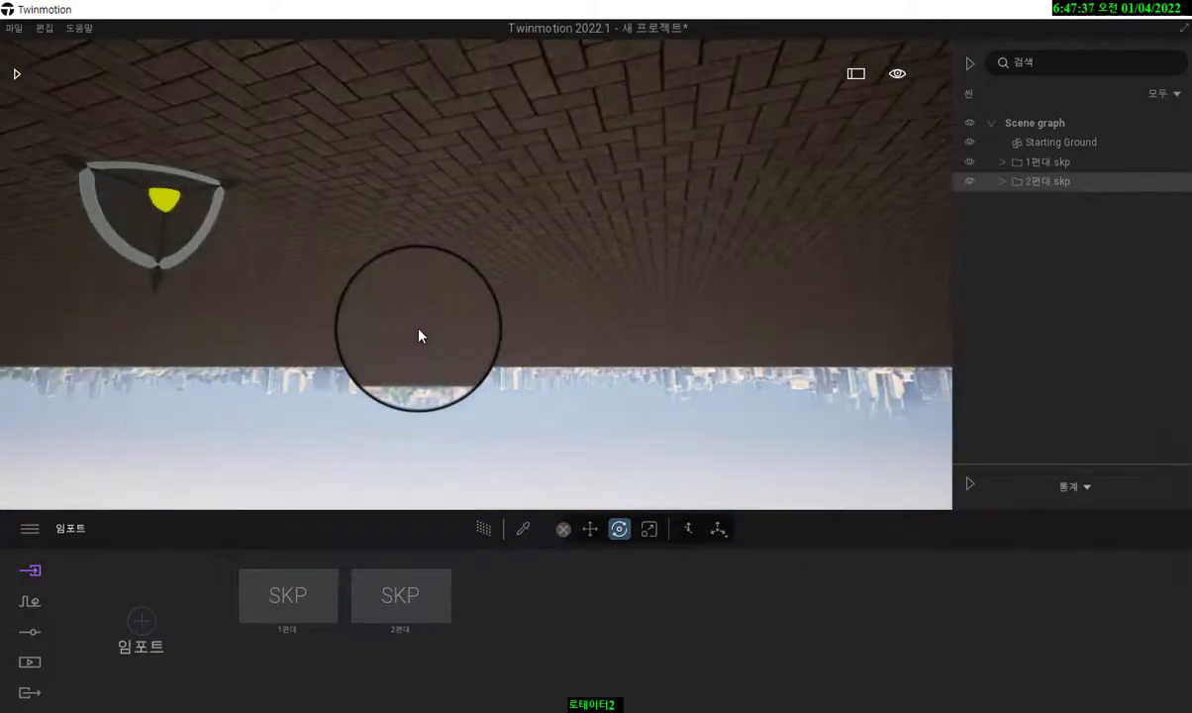
pyautogui.scroll(3, 418, 325)
pyautogui.scroll(2, 418, 331)
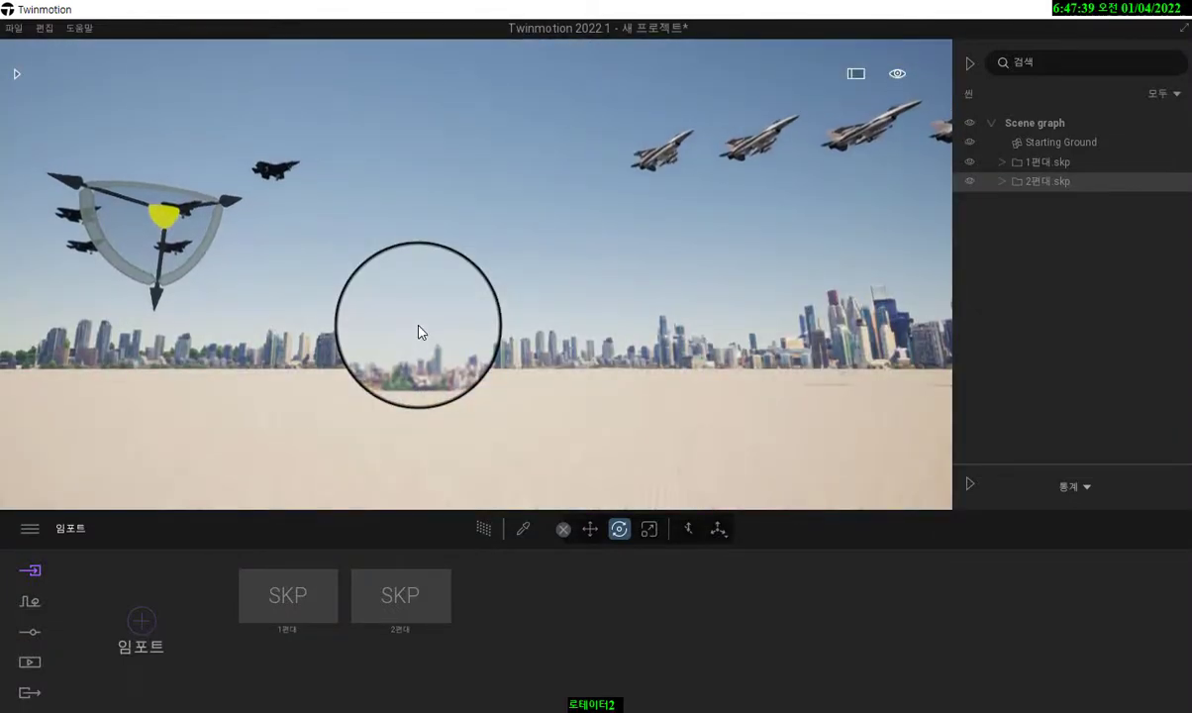
pyautogui.moveTo(173, 358); pyautogui.dragTo(233, 198)
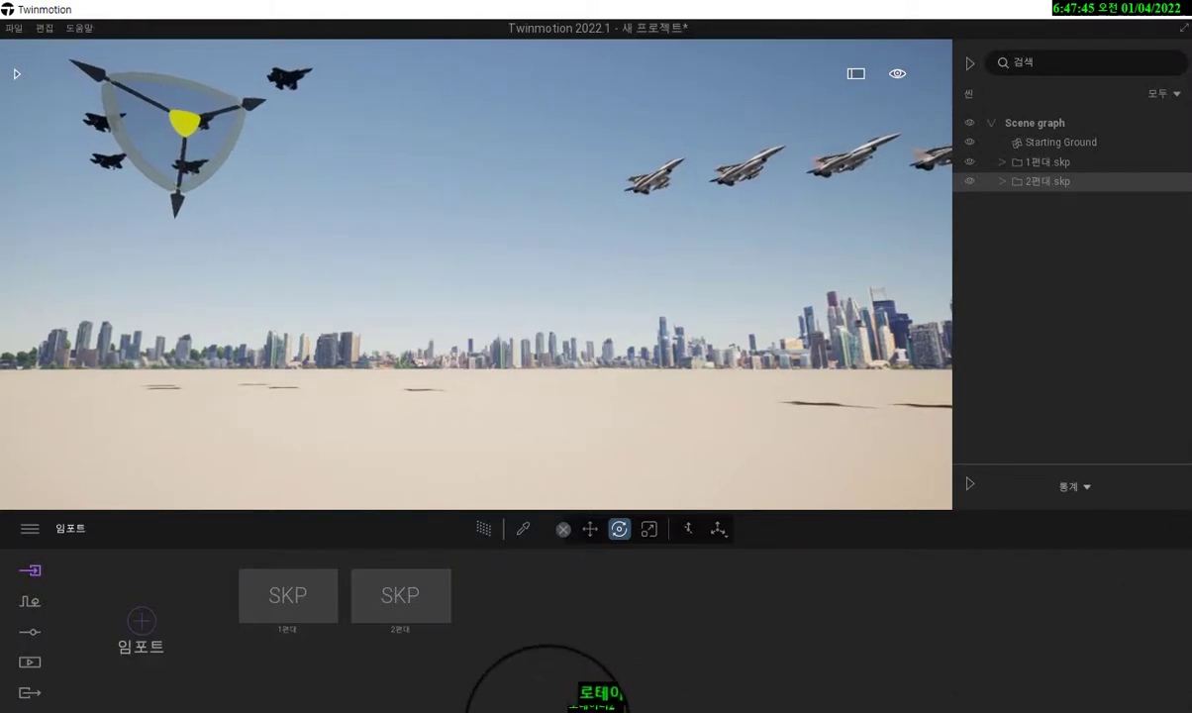
pyautogui.press('F10')
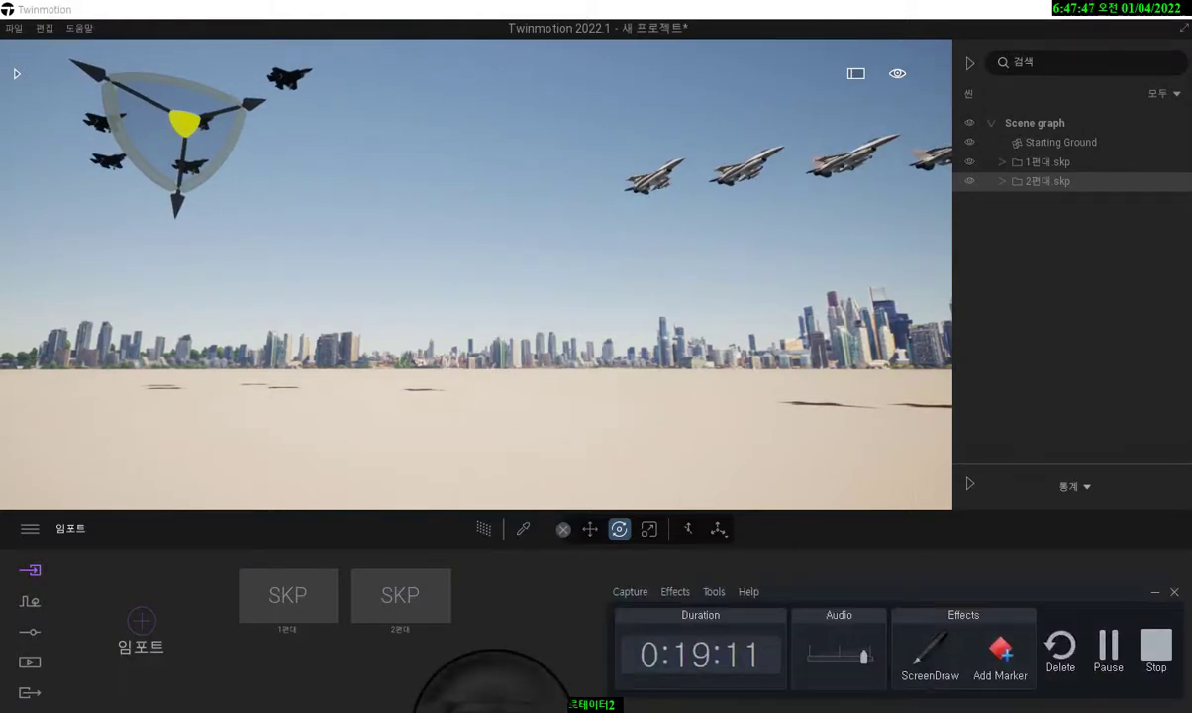
pyautogui.click(457, 375)
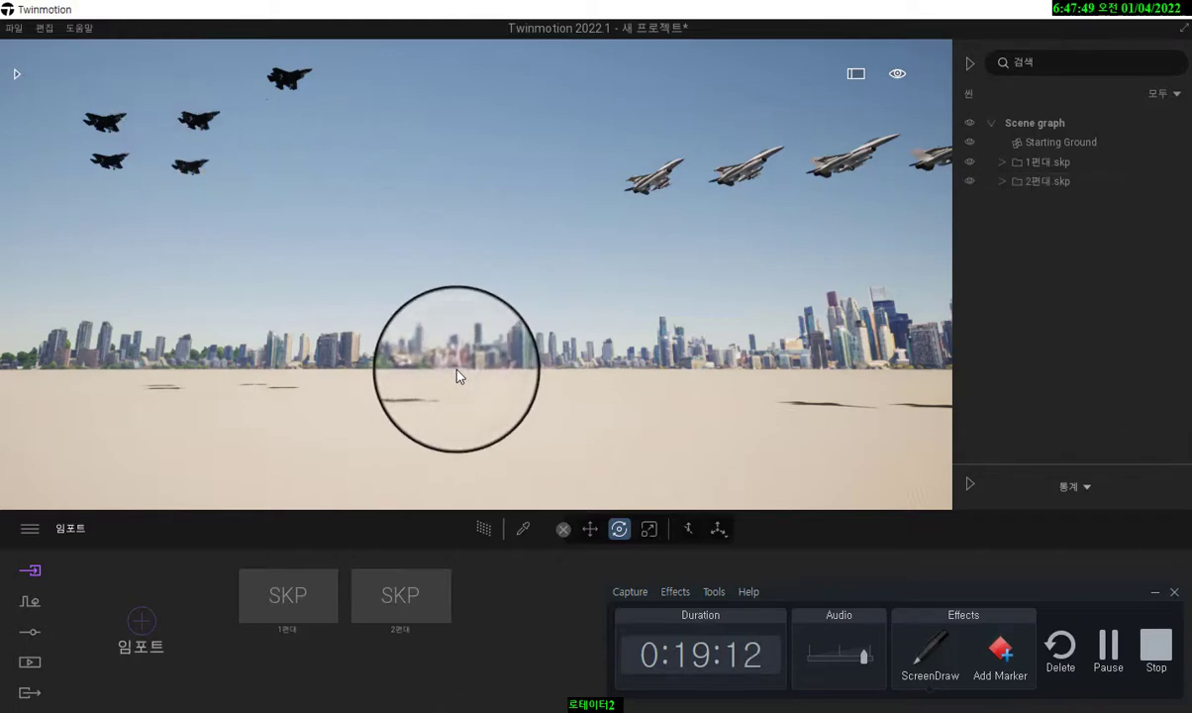
pyautogui.click(1157, 595)
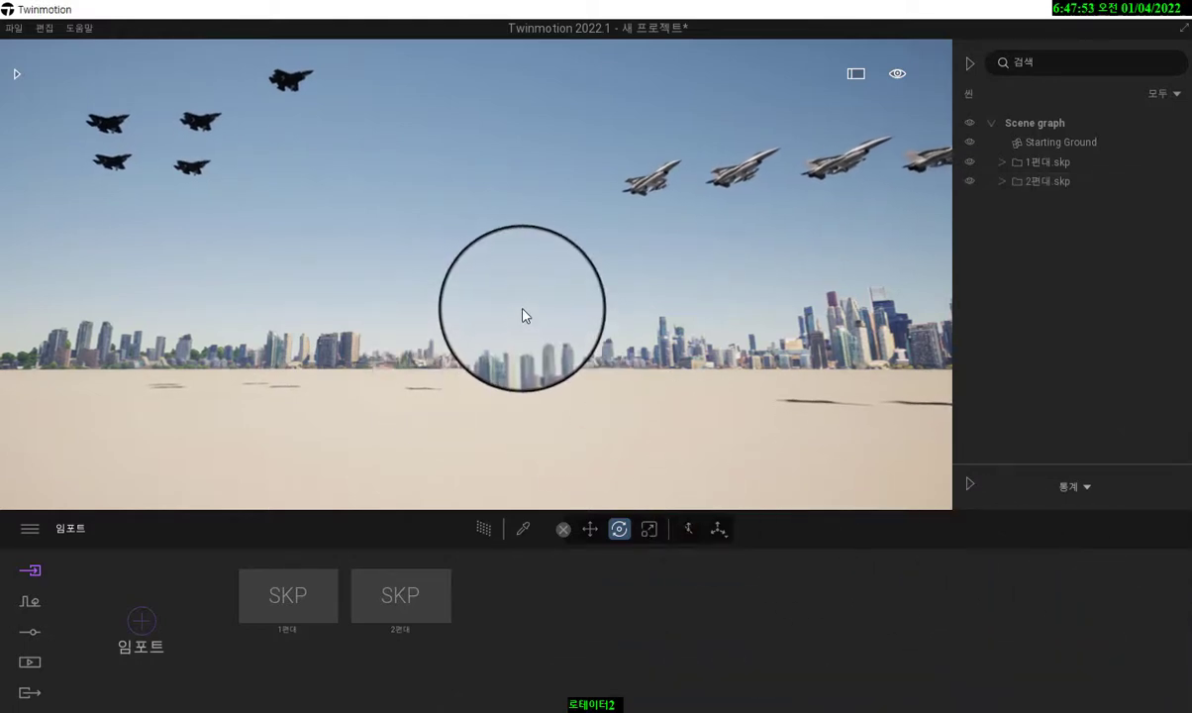
# Place a Rotator from the library's animator tools on the open ground ahead of the formations and collapse the library.
pyautogui.scroll(-6, 535, 296)
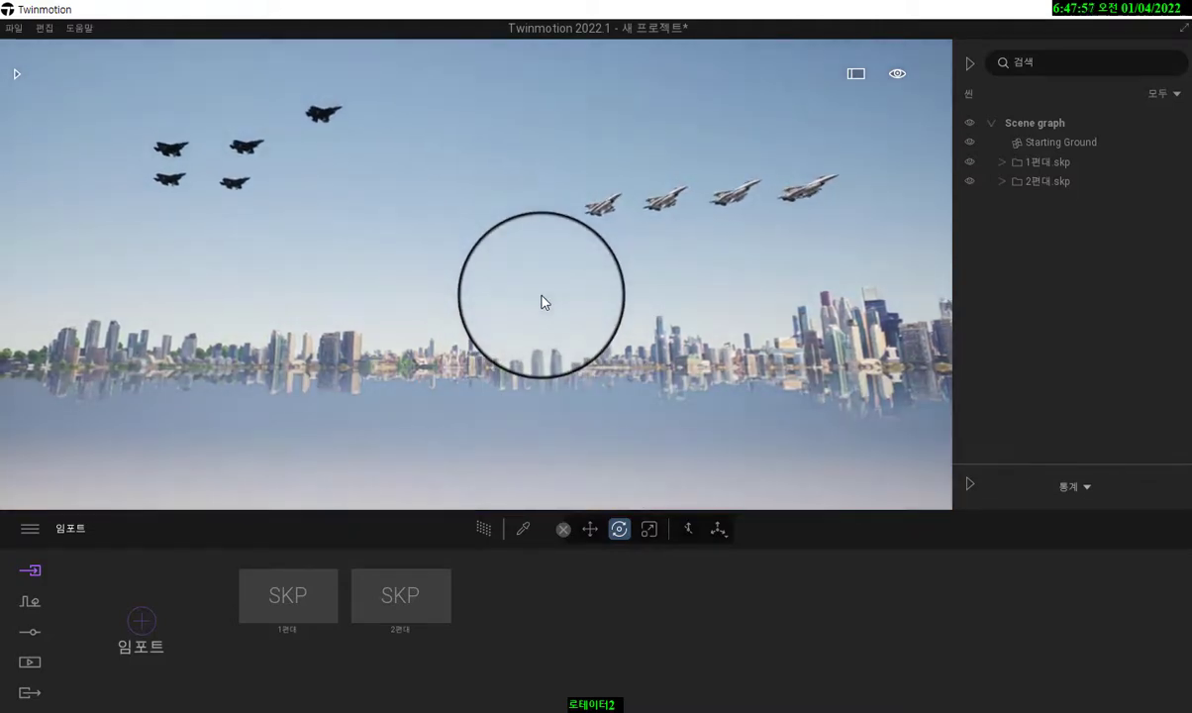
pyautogui.scroll(3, 542, 302)
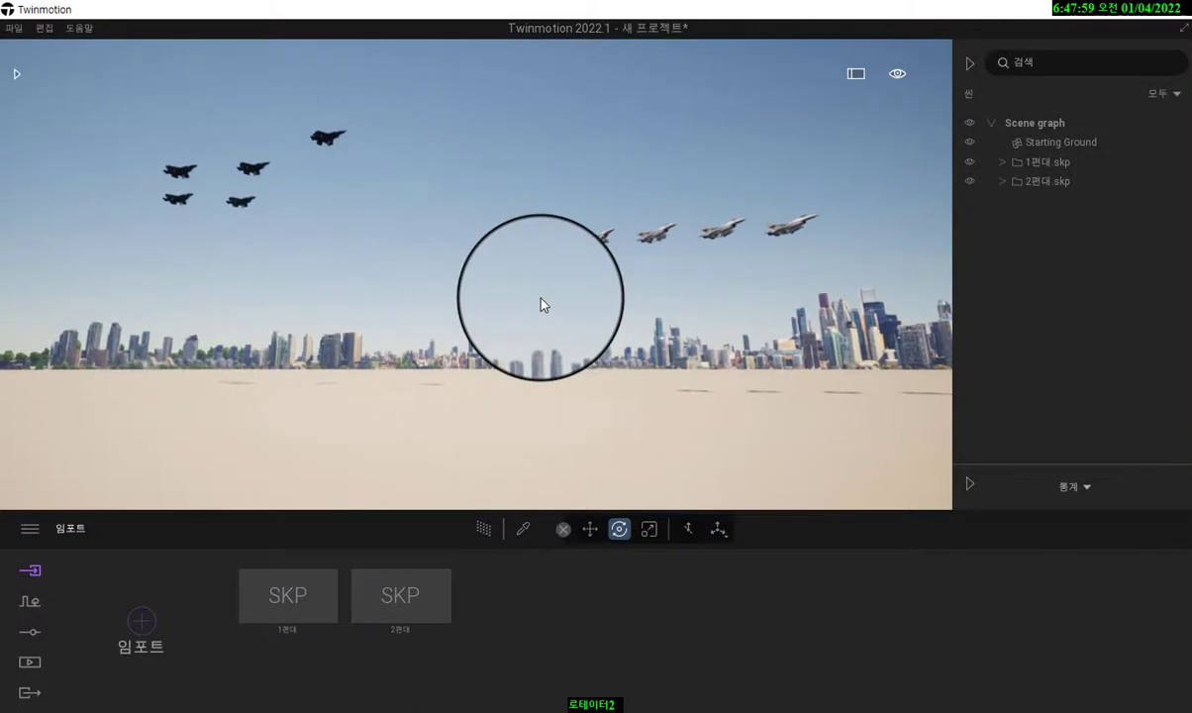
pyautogui.moveTo(541, 298); pyautogui.dragTo(541, 344, button='right')
pyautogui.moveTo(541, 298); pyautogui.dragTo(570, 302, button='right')
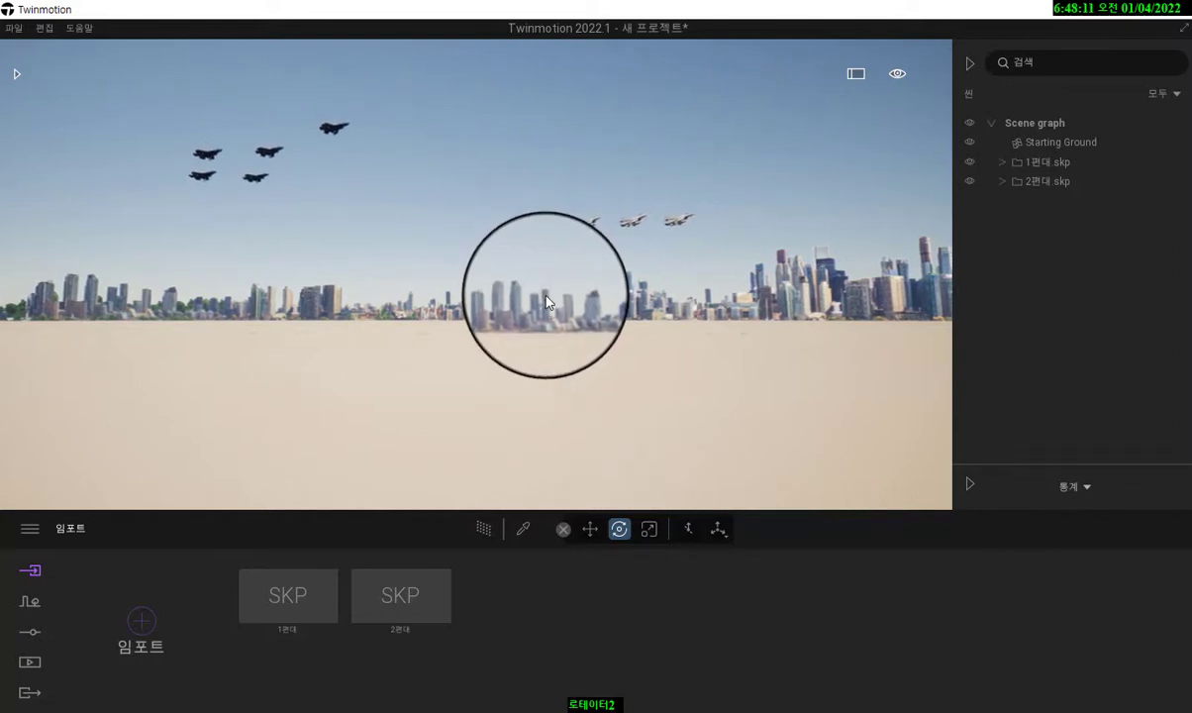
pyautogui.moveTo(546, 295); pyautogui.dragTo(608, 315, button='right')
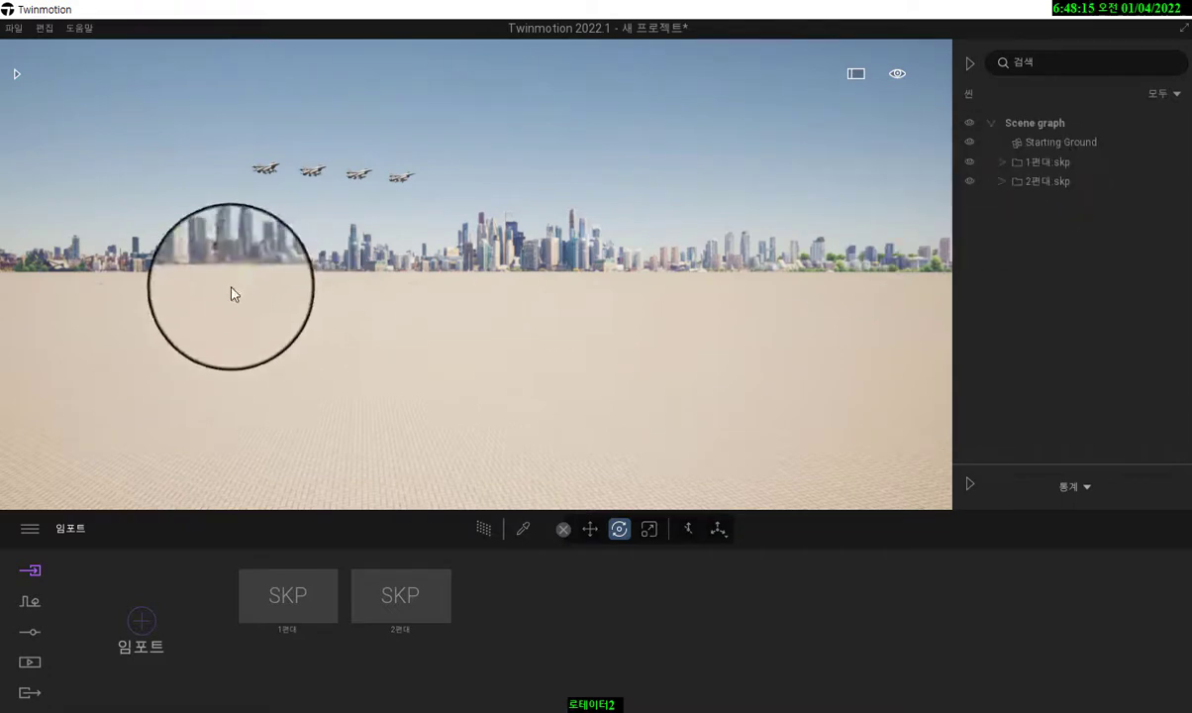
pyautogui.click(19, 79)
pyautogui.click(17, 97)
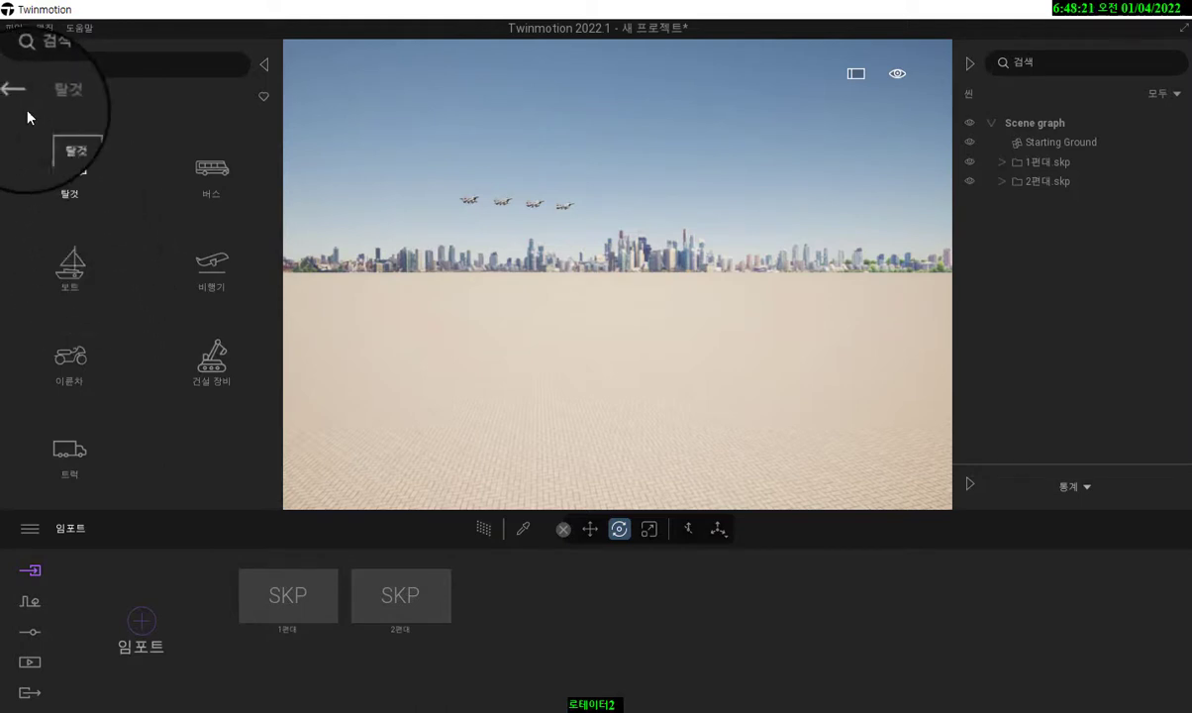
pyautogui.click(20, 103)
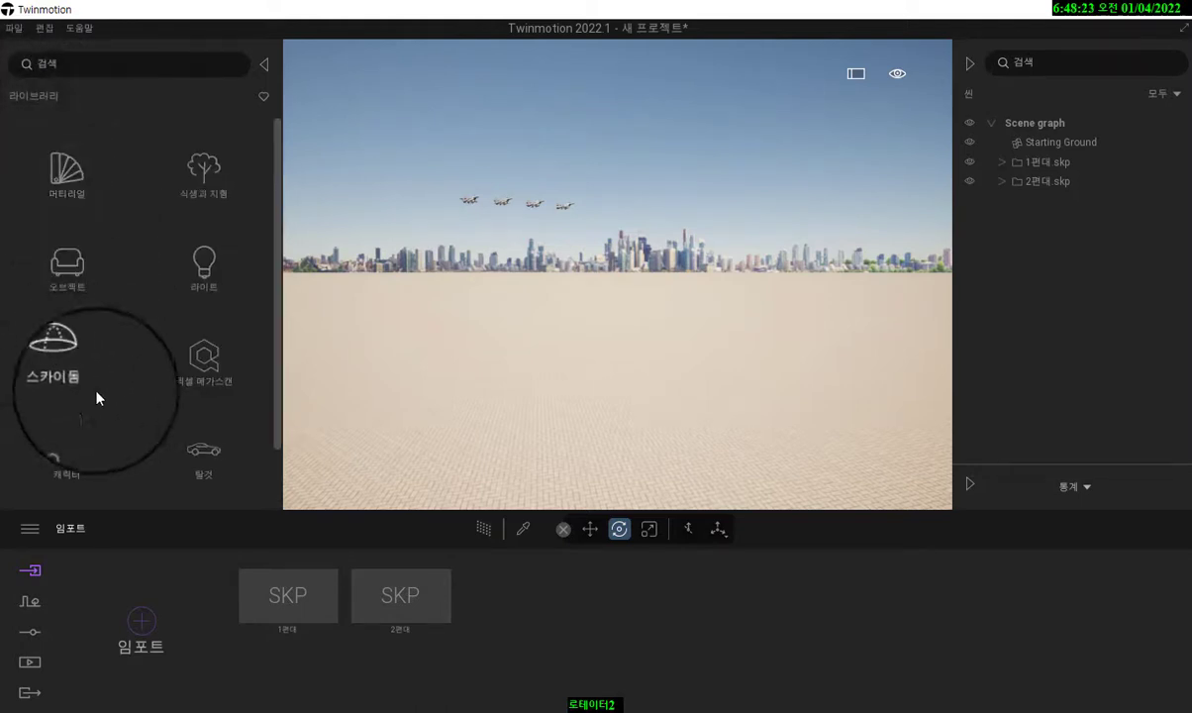
pyautogui.scroll(-1, 89, 428)
pyautogui.click(74, 451)
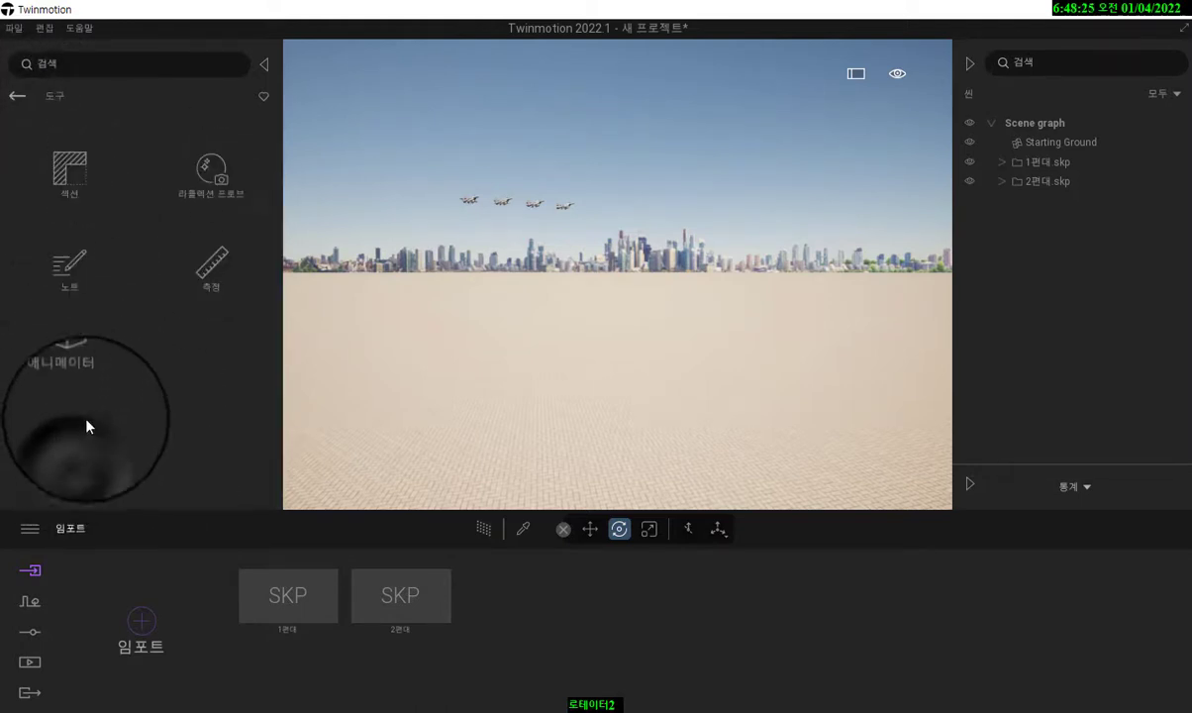
pyautogui.click(81, 373)
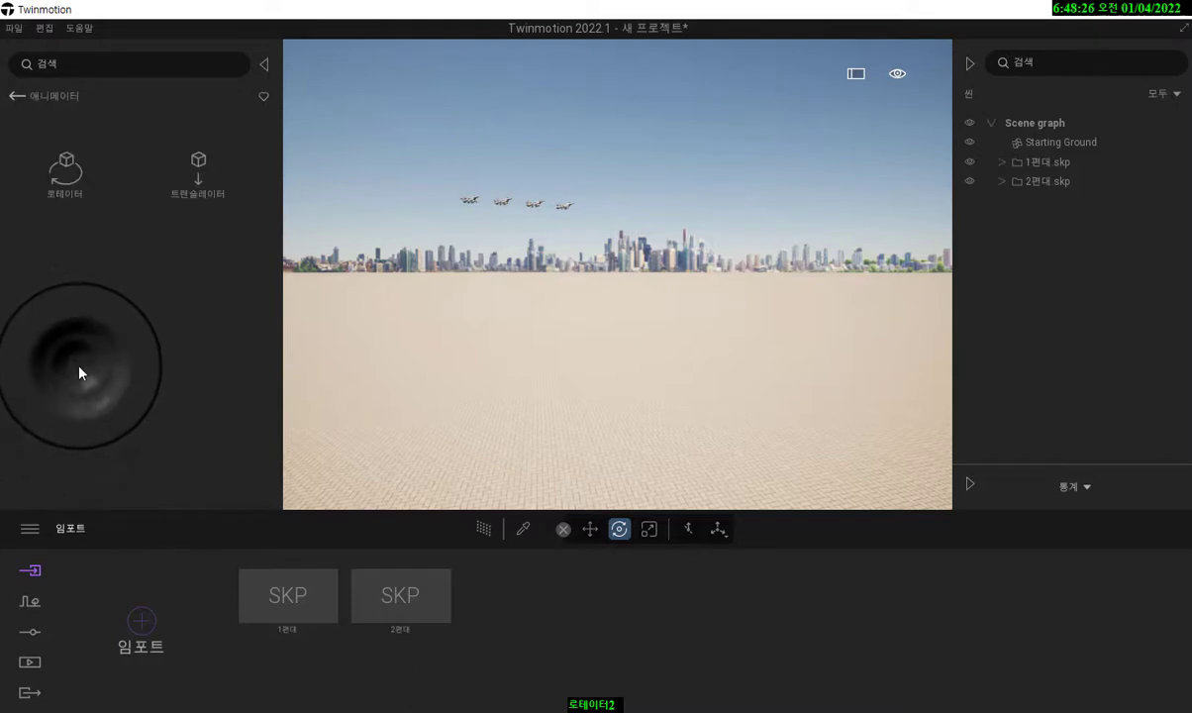
pyautogui.click(79, 193)
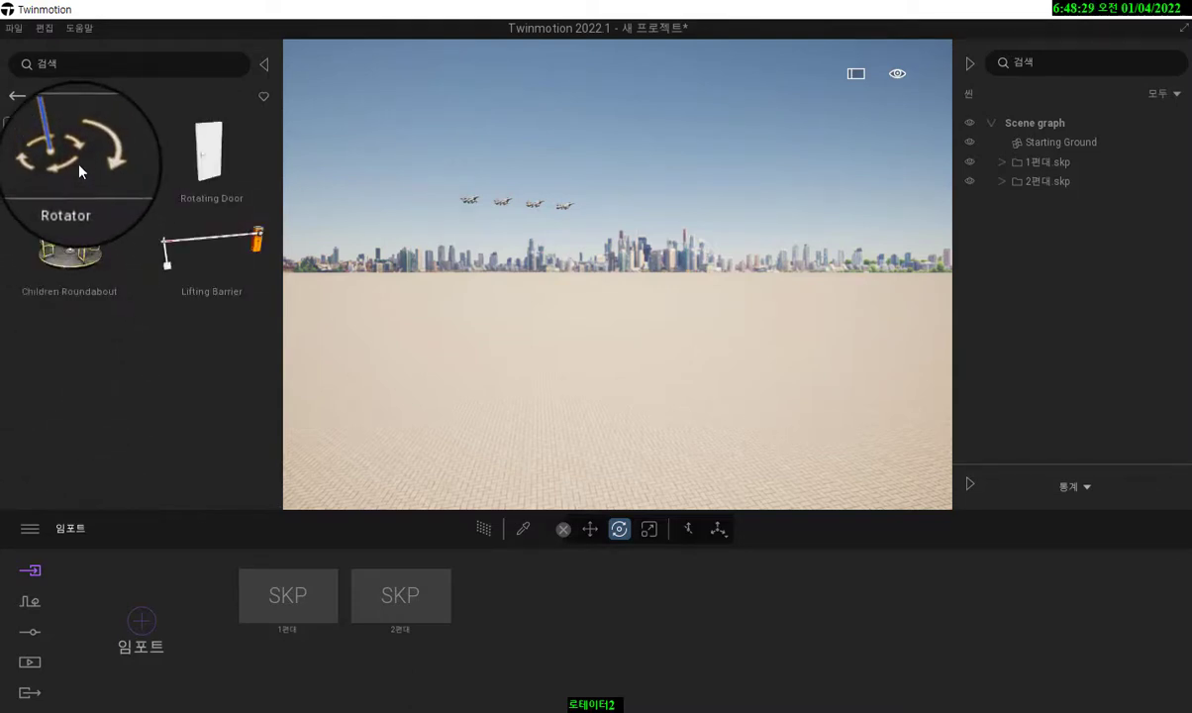
pyautogui.moveTo(79, 168); pyautogui.dragTo(901, 453)
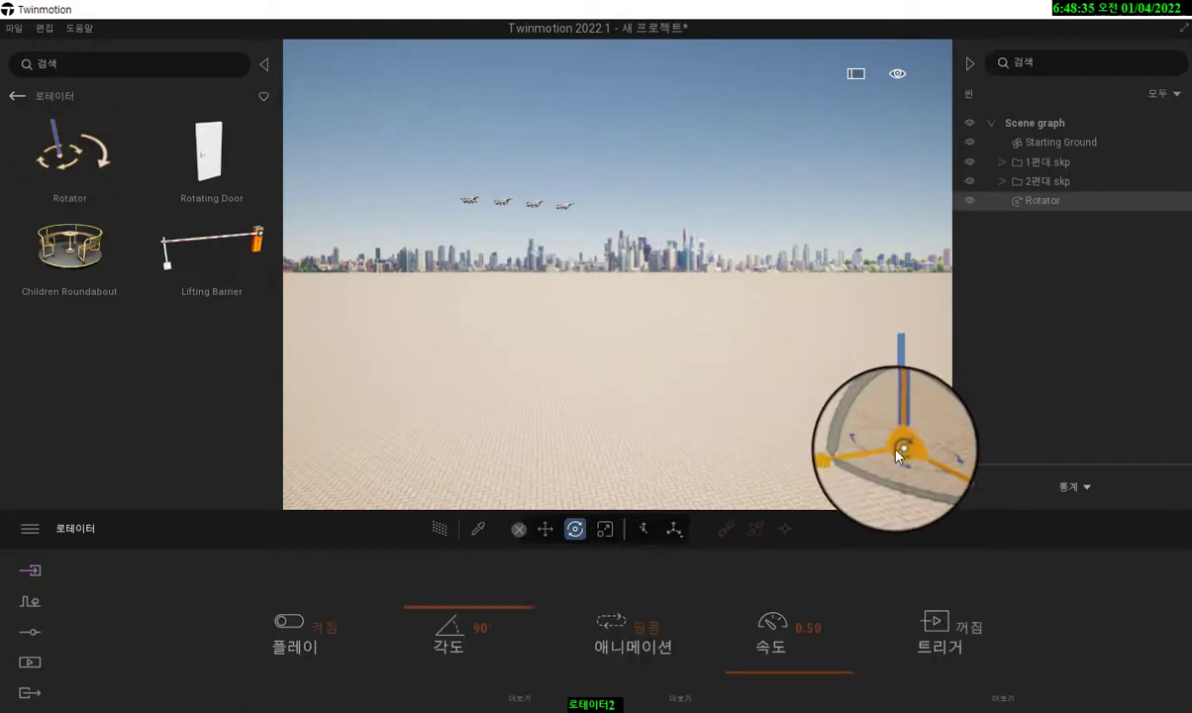
pyautogui.click(269, 66)
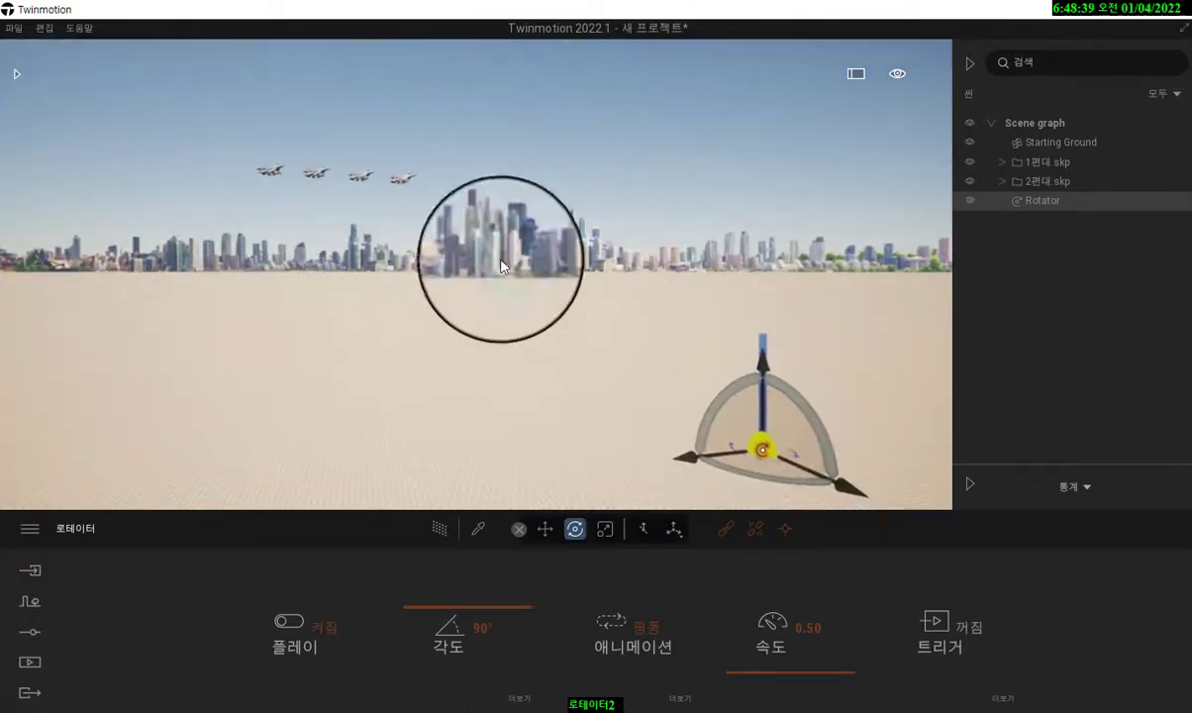
# Select 1편대.skp and 2편대.skp together, nest both under the Rotator in the scene graph, and clear the selection.
pyautogui.scroll(-3, 545, 319)
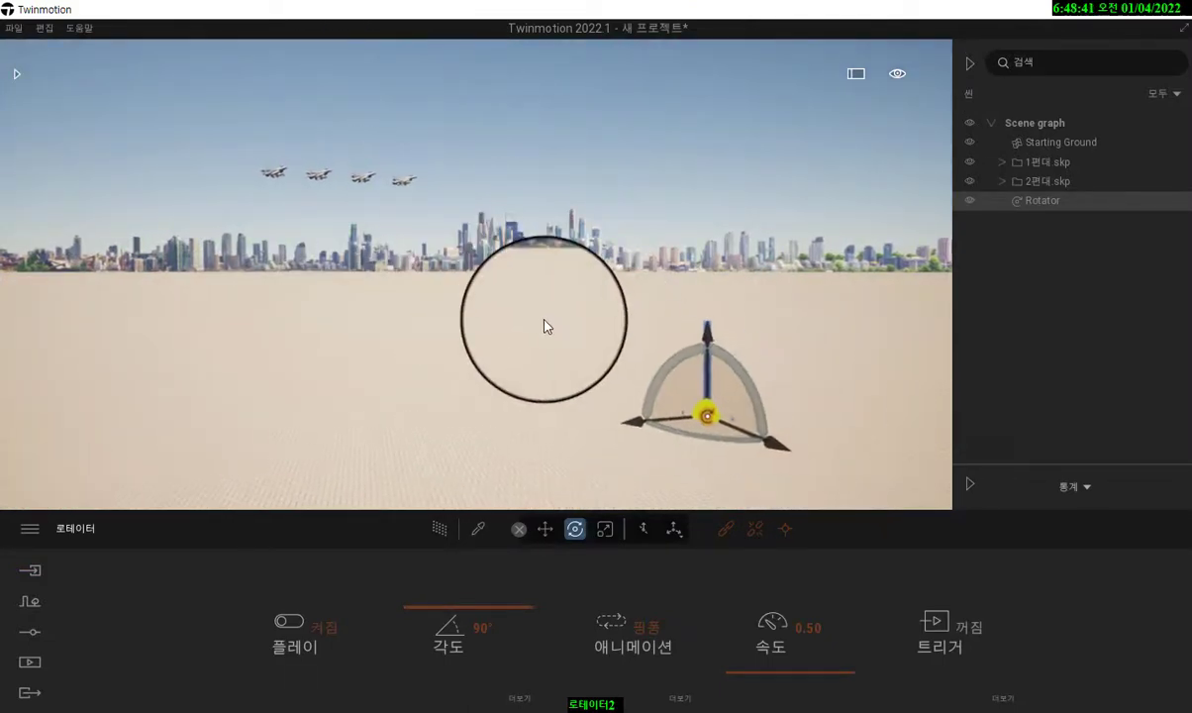
pyautogui.scroll(-2, 544, 320)
pyautogui.moveTo(498, 336); pyautogui.dragTo(428, 355, button='right')
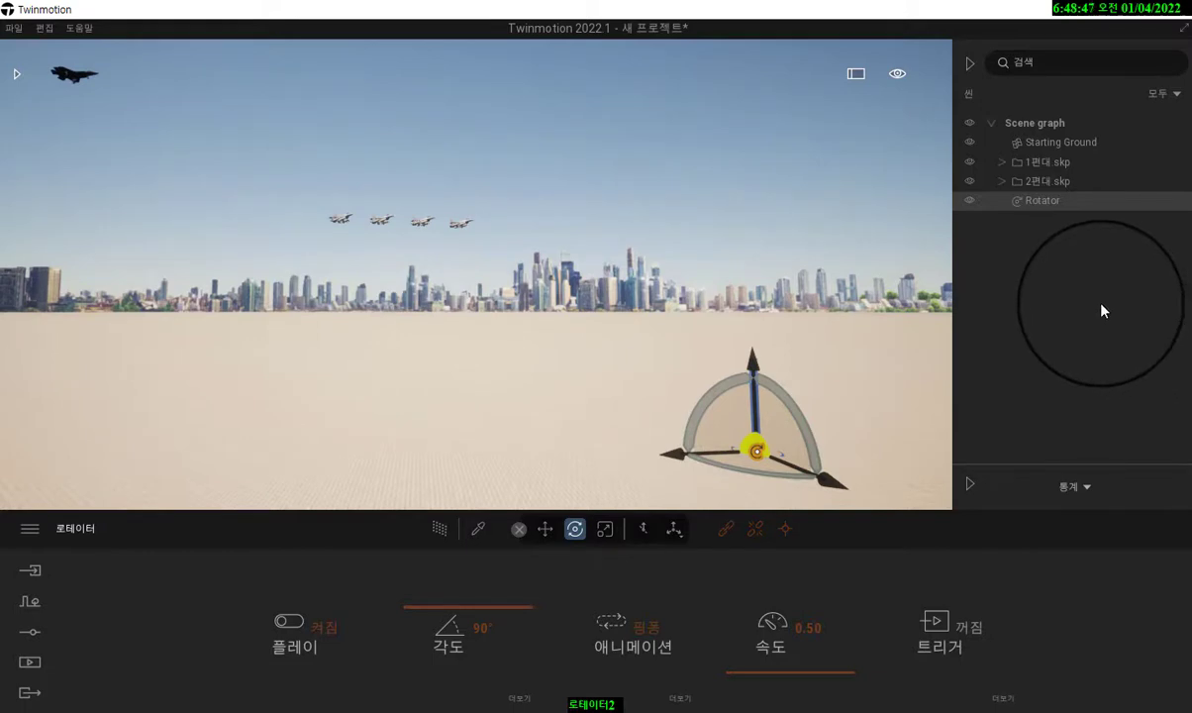
pyautogui.click(1040, 166)
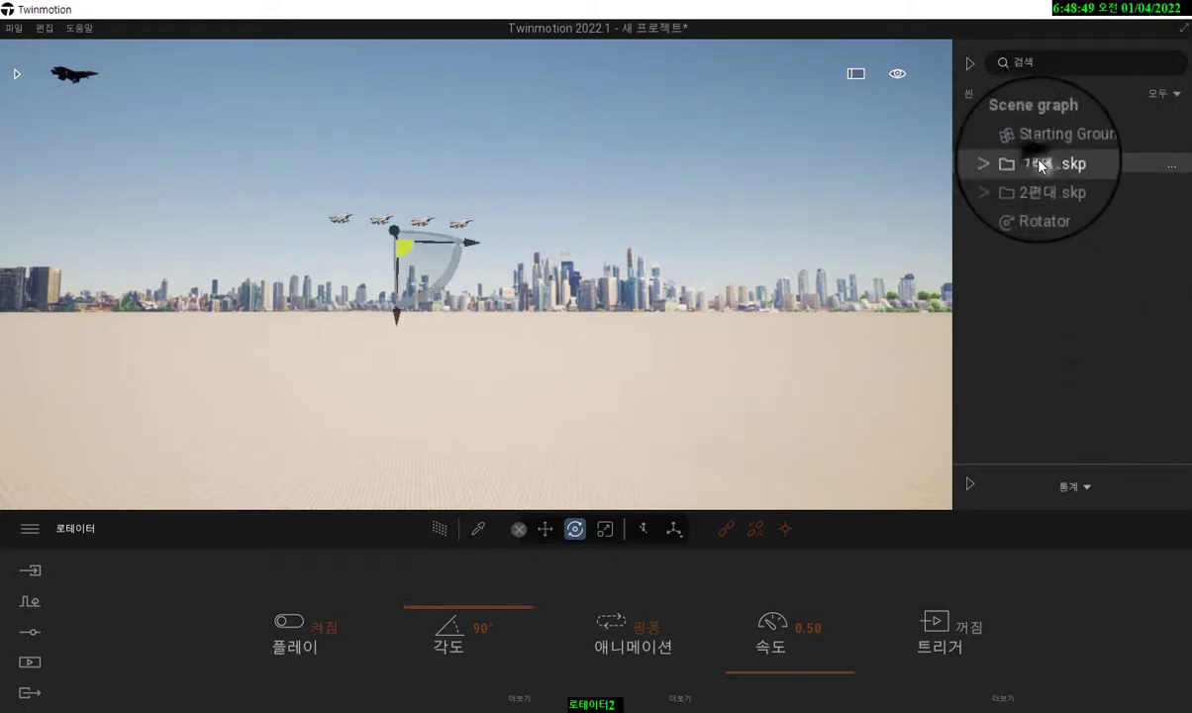
pyautogui.click(1044, 183)
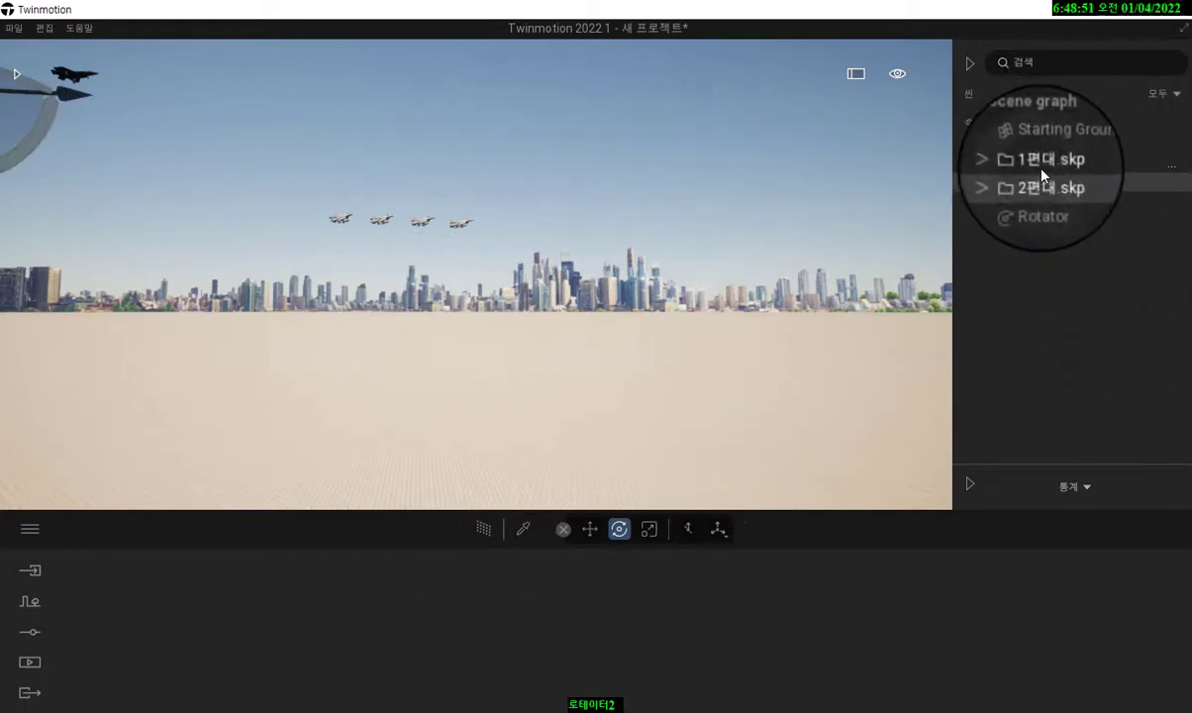
pyautogui.click(1041, 165)
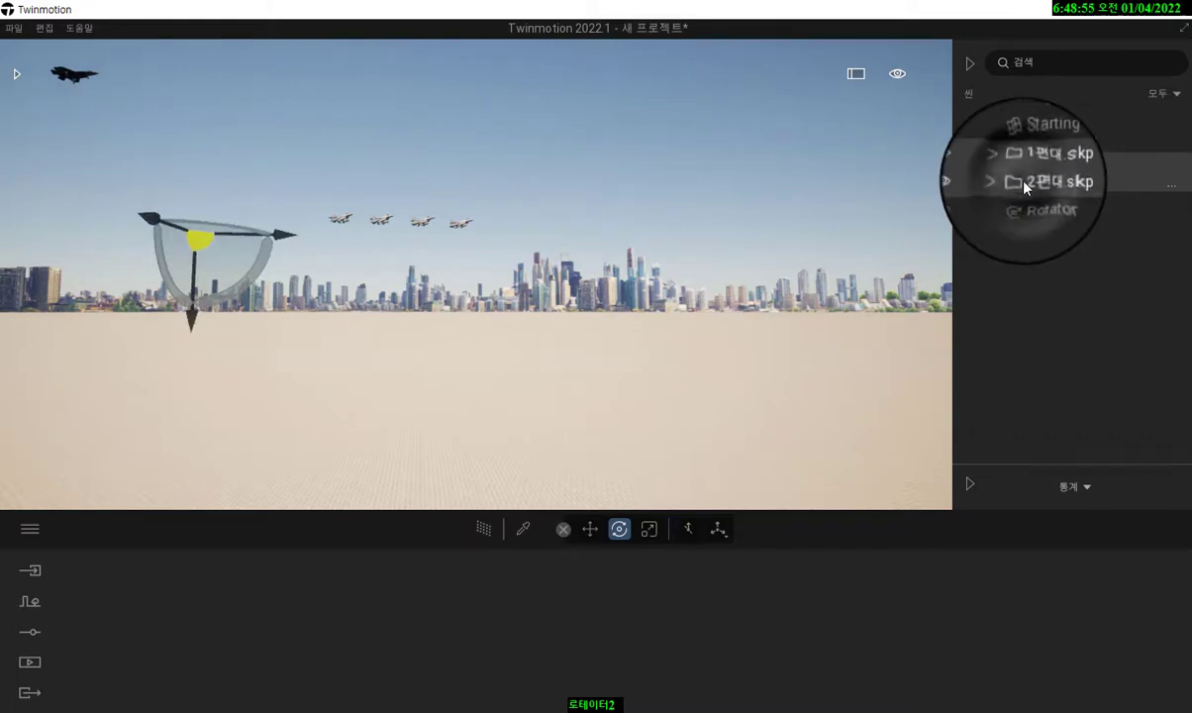
pyautogui.moveTo(1021, 198); pyautogui.dragTo(1021, 200)
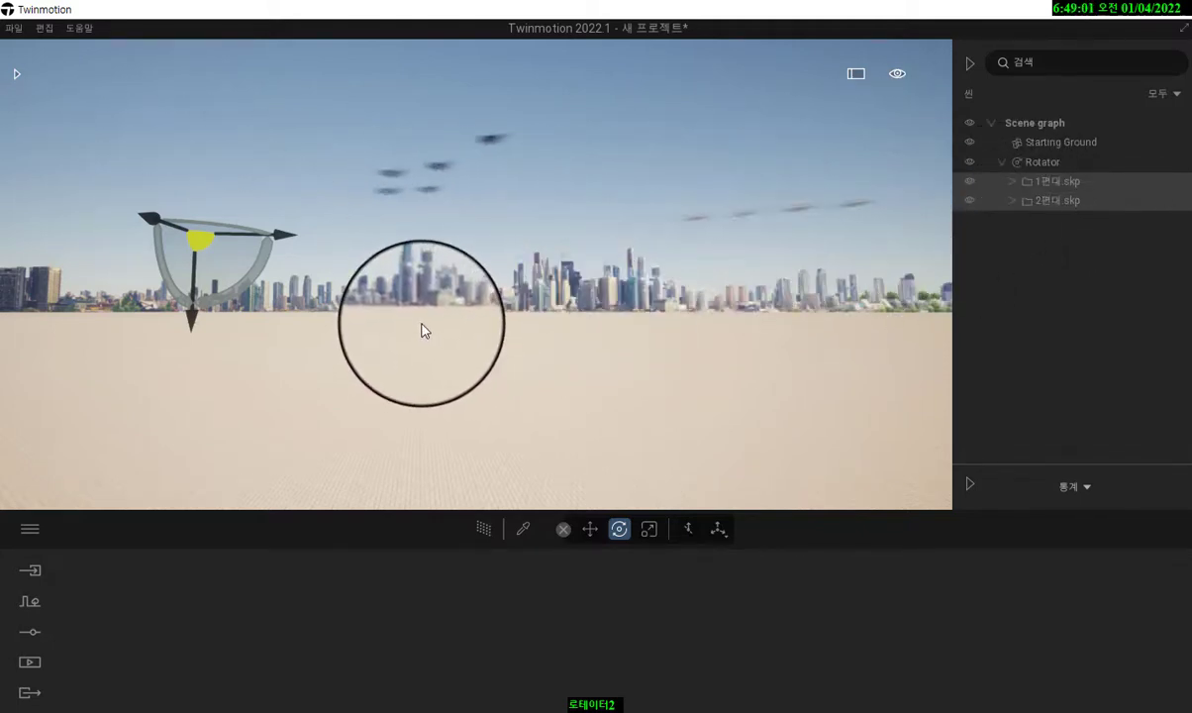
pyautogui.click(1058, 234)
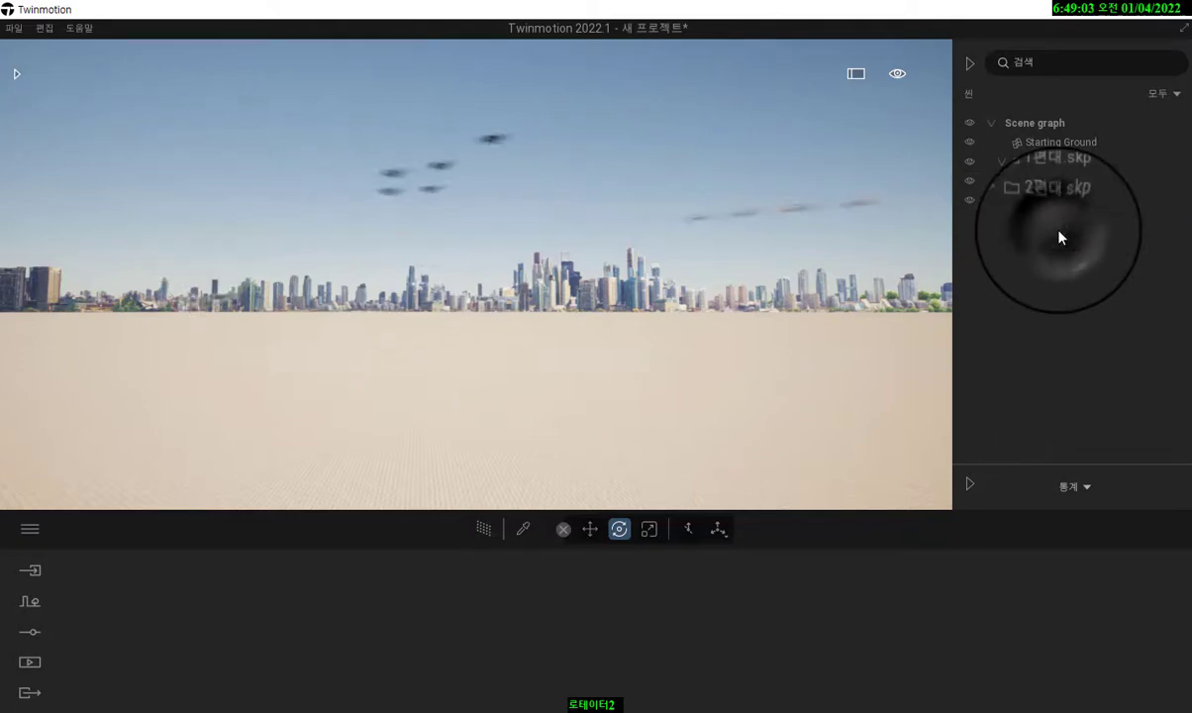
# Set the Rotator's angle to 360° and its animation mode to loop (루프).
pyautogui.click(1035, 161)
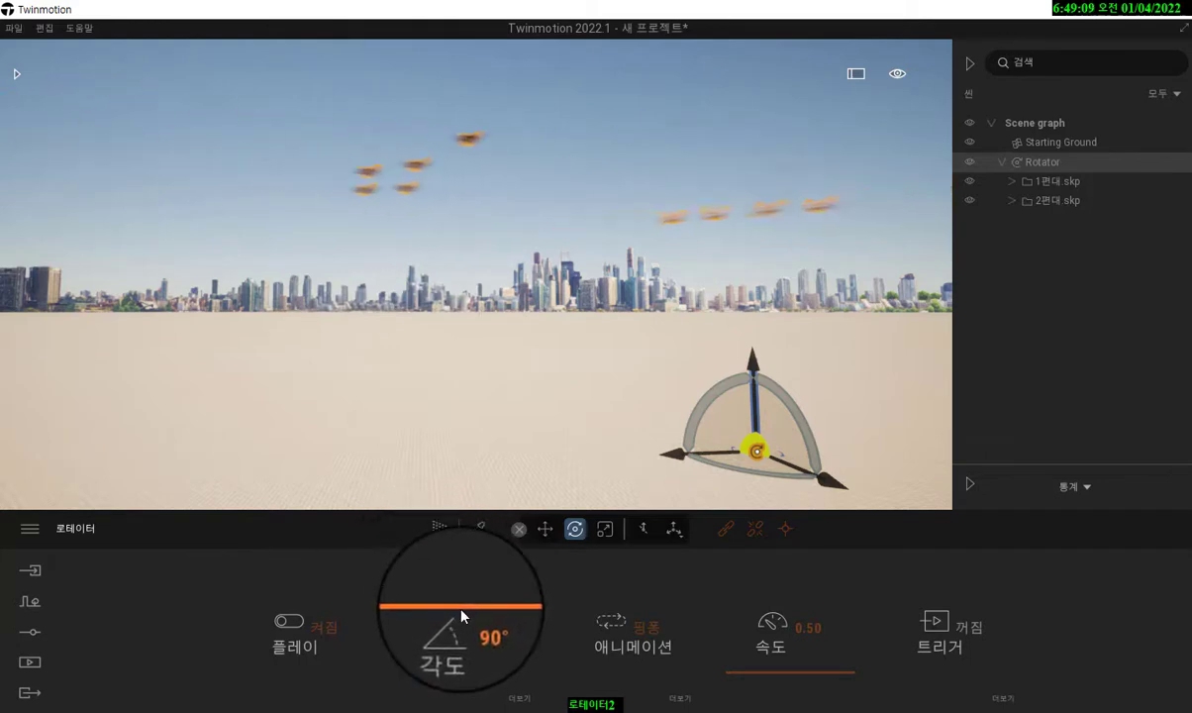
pyautogui.moveTo(436, 604); pyautogui.dragTo(453, 524)
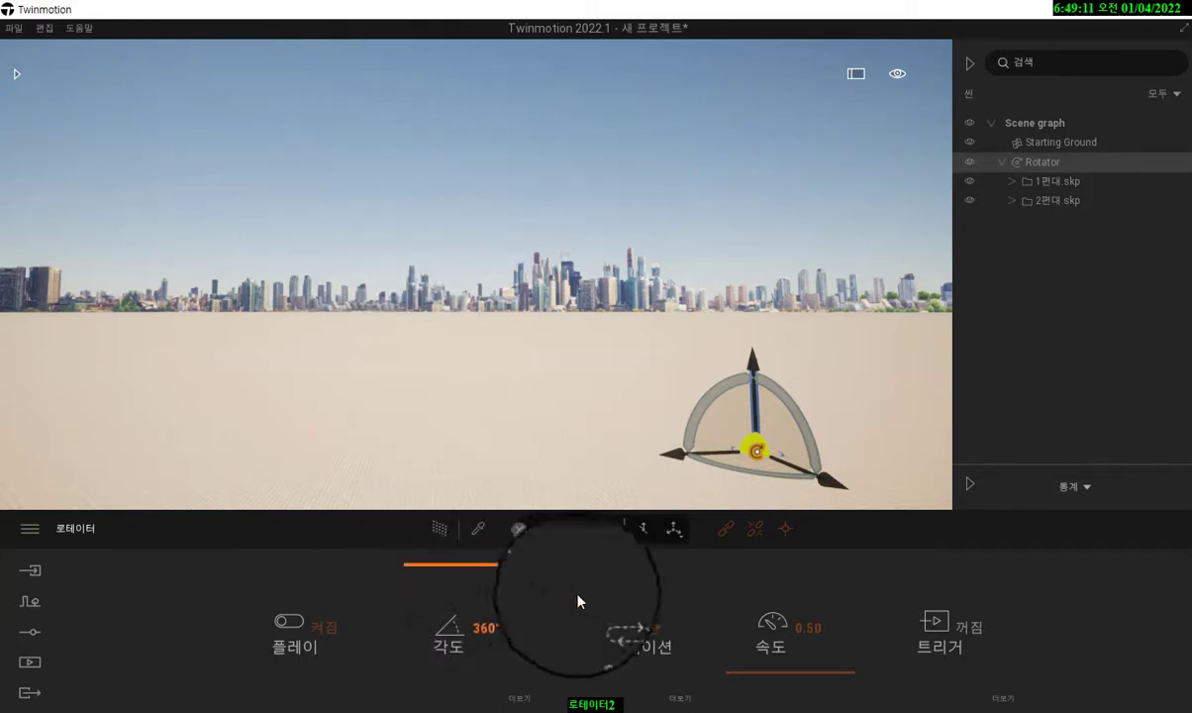
pyautogui.click(639, 642)
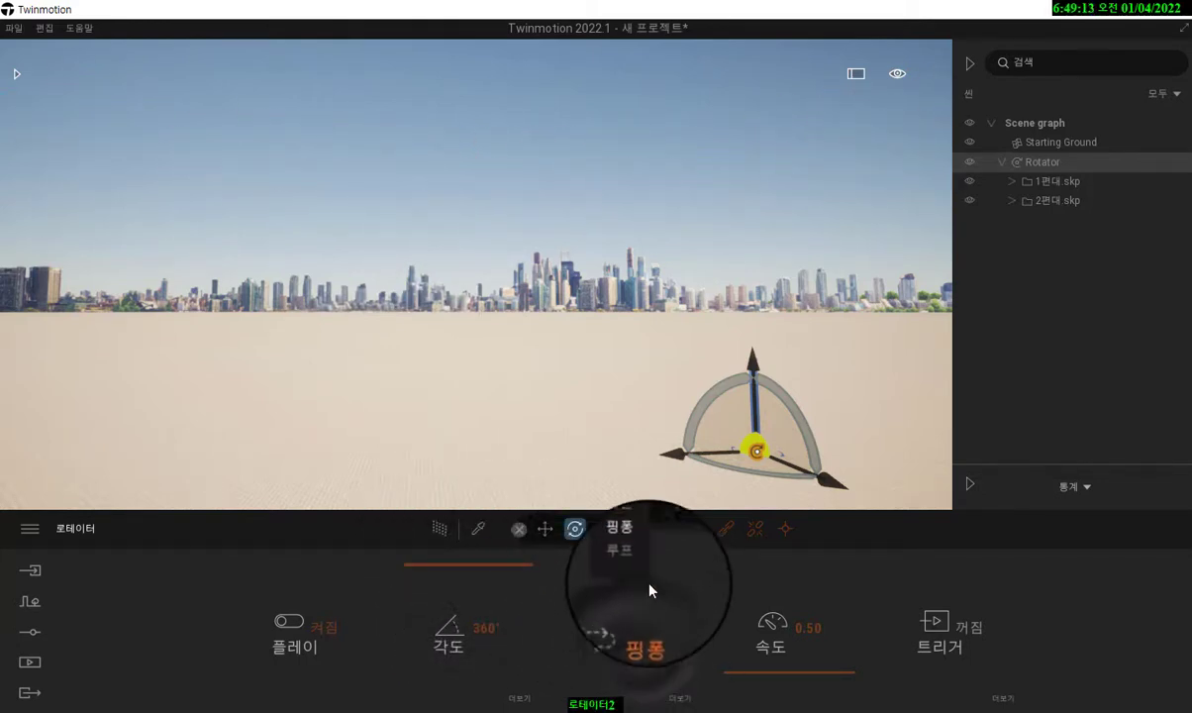
pyautogui.click(644, 572)
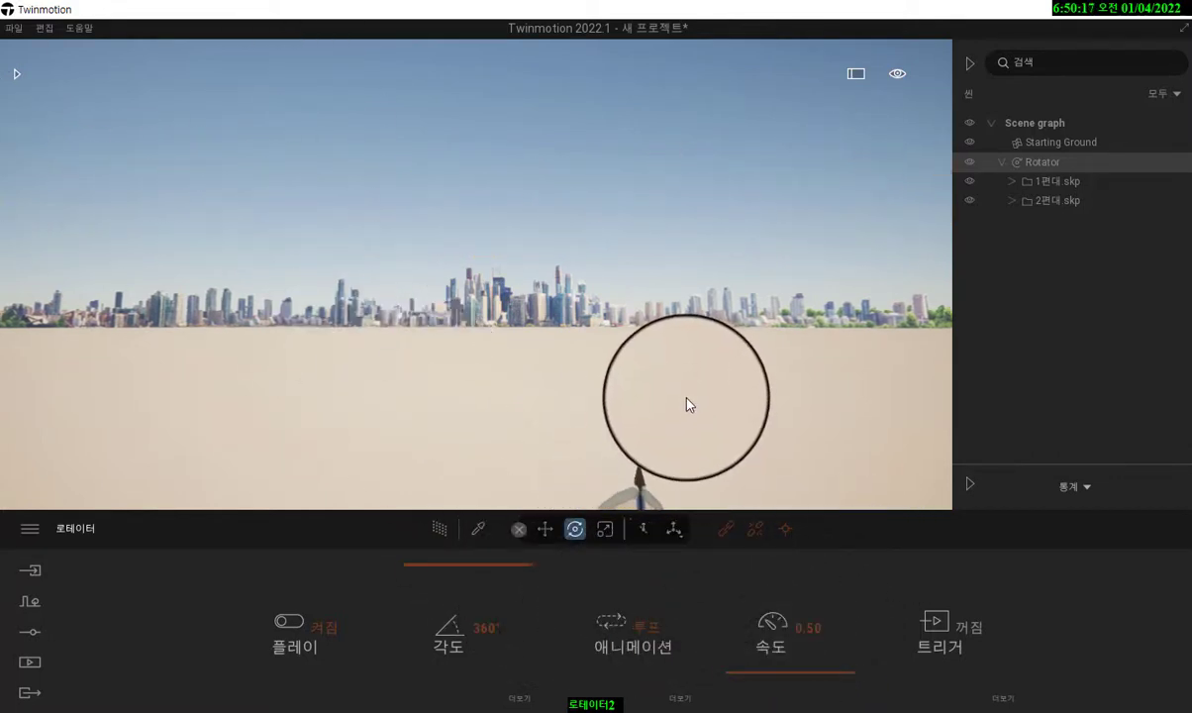
# Clear the Rotator selection with the open ground and the tree-lined horizon in view.
pyautogui.moveTo(546, 415)
pyautogui.mouseDown(button='right')
pyautogui.moveTo(564, 431)
pyautogui.moveTo(543, 422)
pyautogui.mouseUp(button='right')
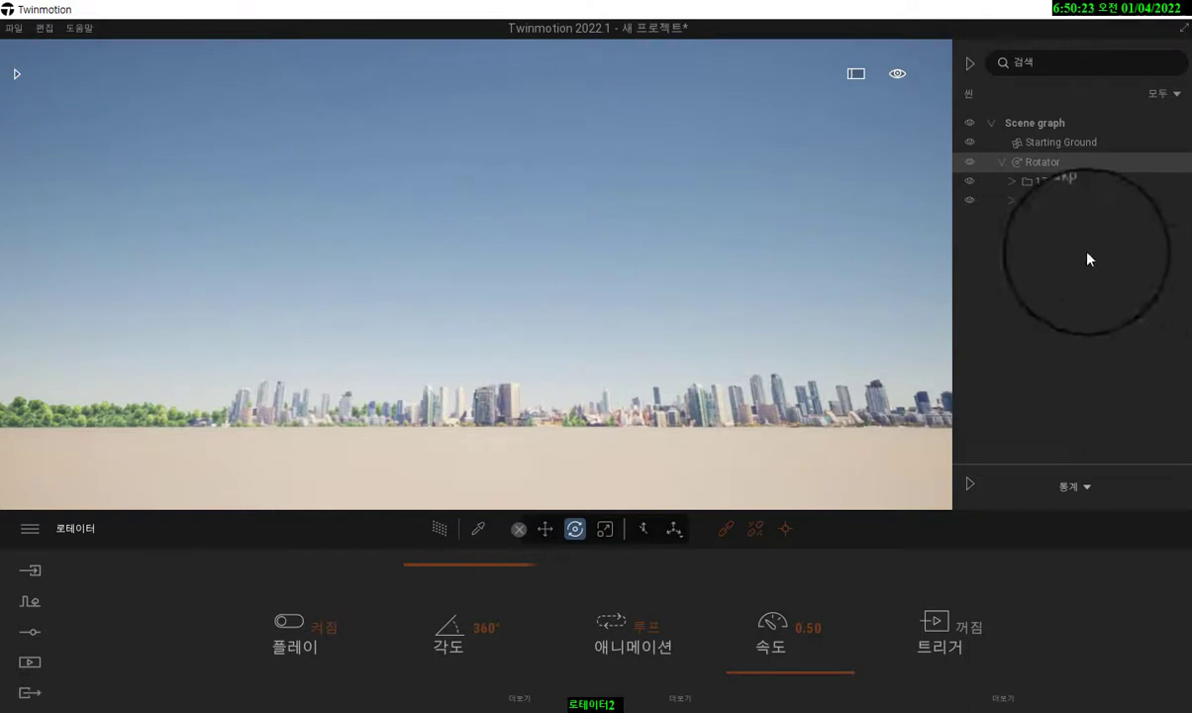
pyautogui.moveTo(454, 454); pyautogui.dragTo(469, 406, button='right')
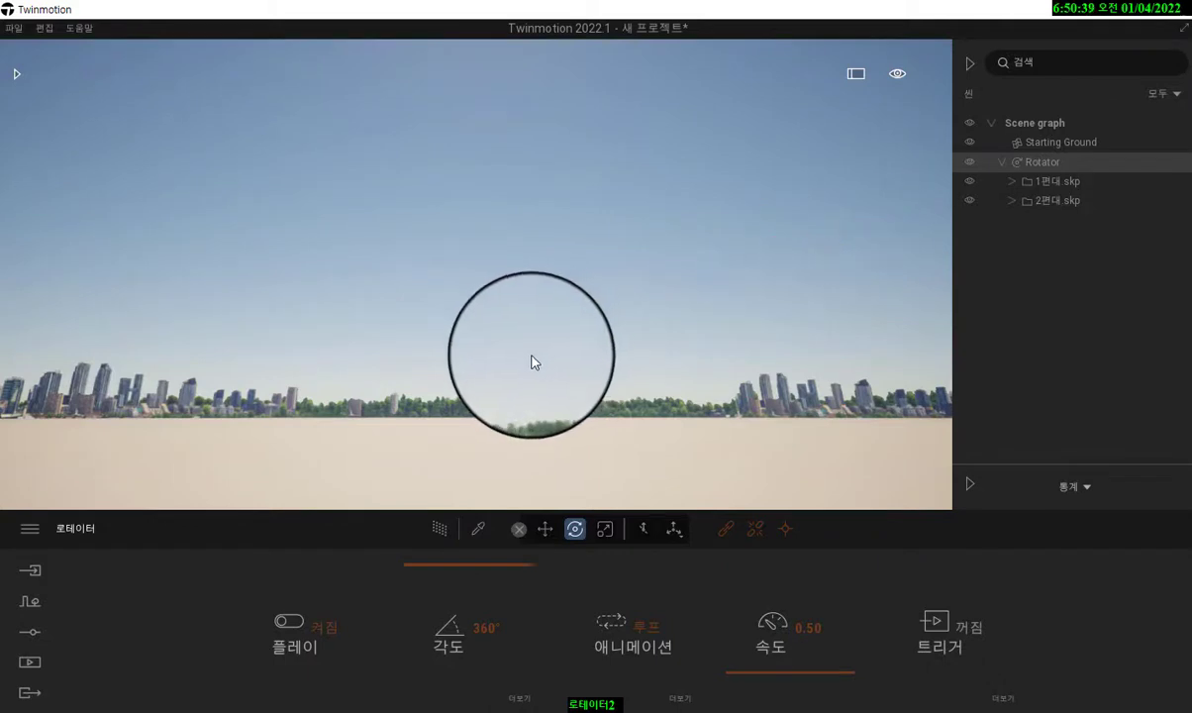
pyautogui.moveTo(530, 356)
pyautogui.mouseDown(button='right')
pyautogui.moveTo(500, 386)
pyautogui.moveTo(530, 347)
pyautogui.moveTo(512, 362)
pyautogui.mouseUp(button='right')
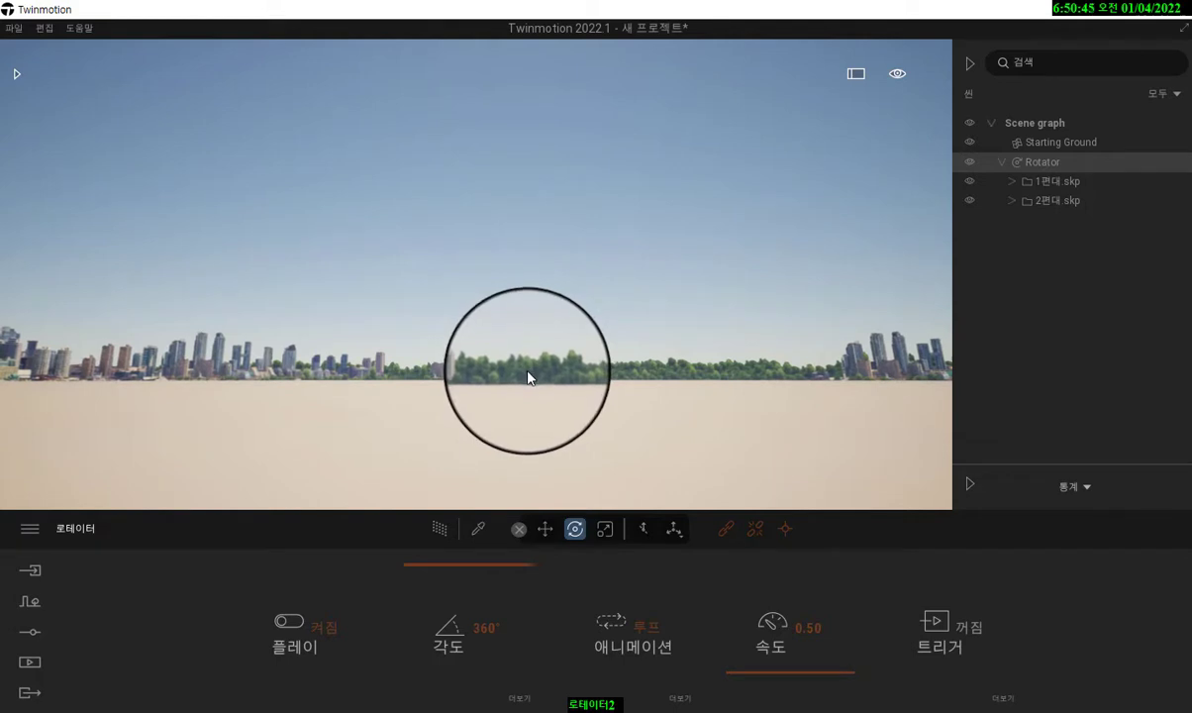
pyautogui.moveTo(562, 410)
pyautogui.mouseDown(button='right')
pyautogui.moveTo(547, 420)
pyautogui.moveTo(565, 408)
pyautogui.mouseUp(button='right')
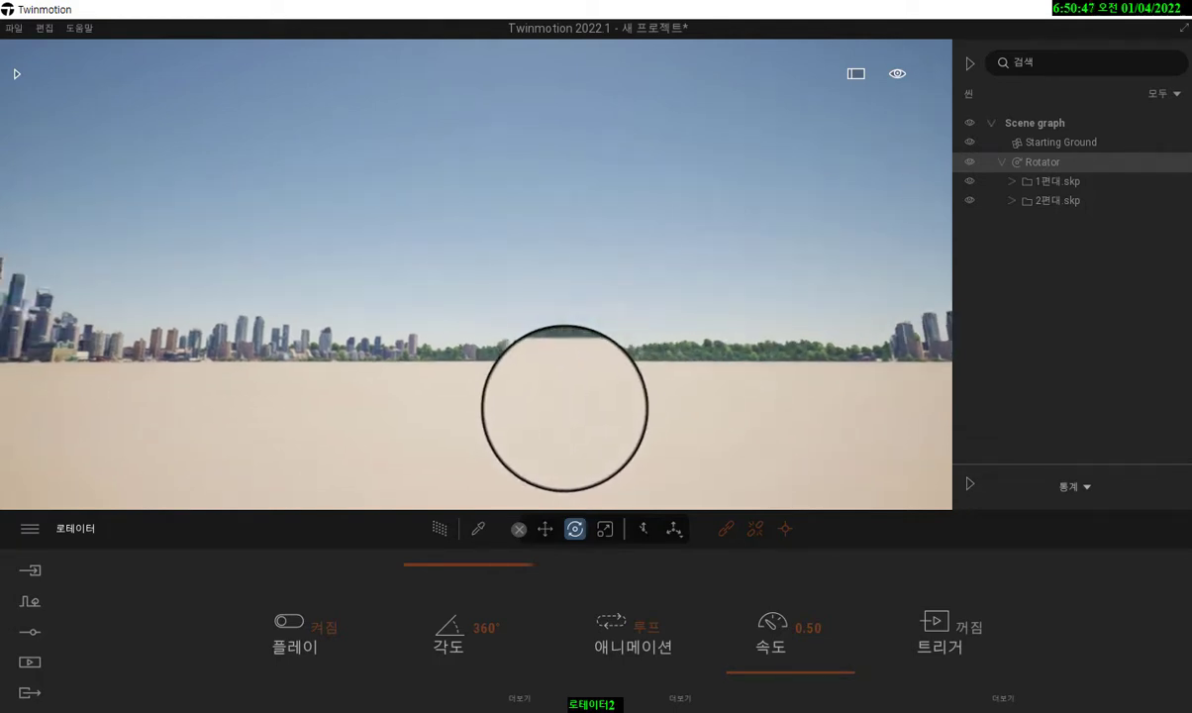
pyautogui.click(467, 417)
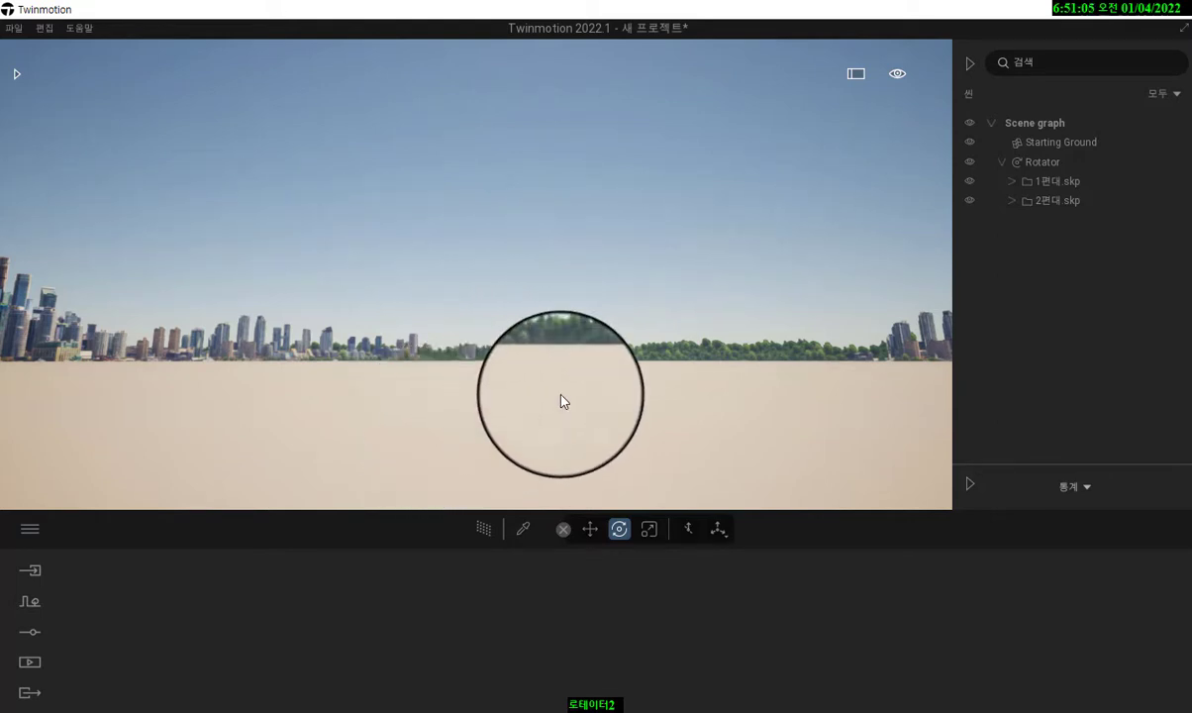
# Enable the ocean in the weather effects settings and set its water type to 깊은 해양 (deep ocean).
pyautogui.moveTo(559, 394); pyautogui.dragTo(535, 400, button='right')
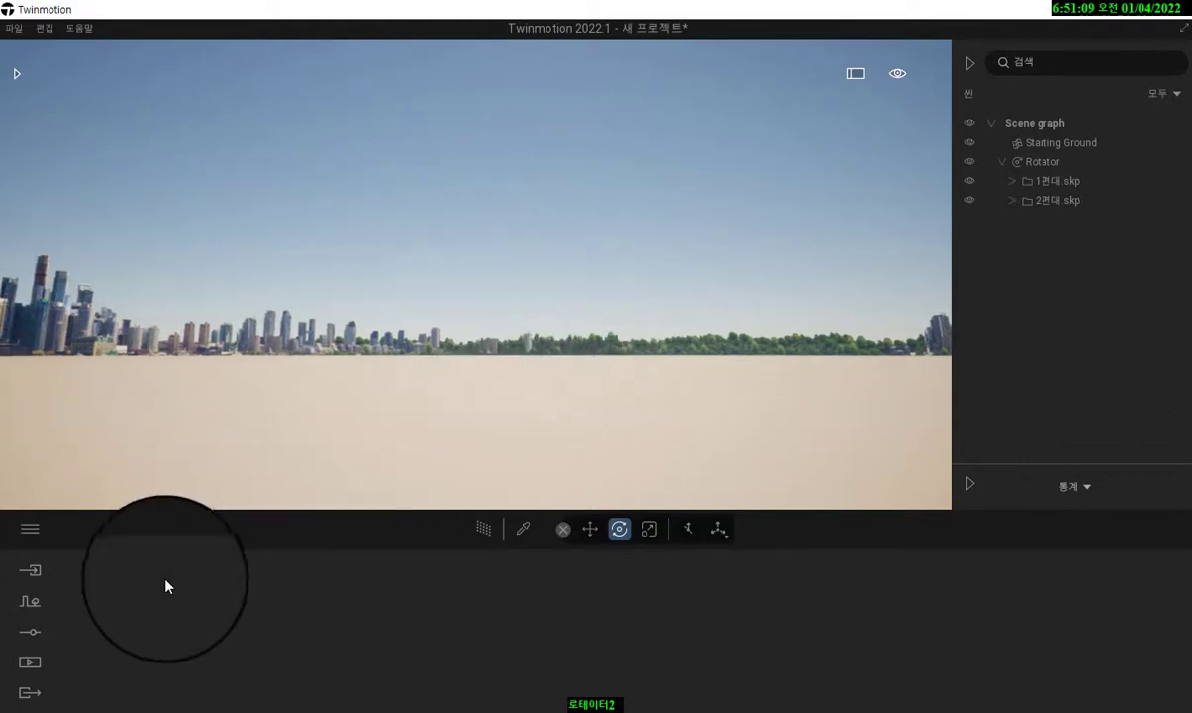
pyautogui.click(31, 636)
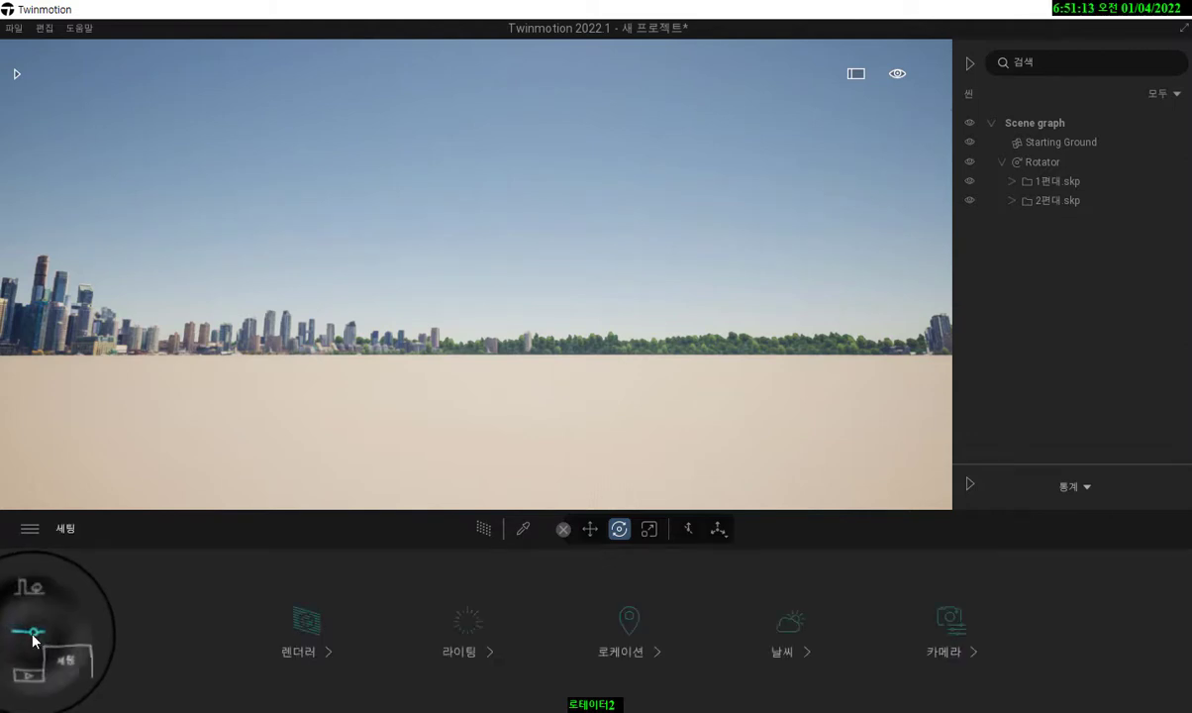
pyautogui.click(792, 631)
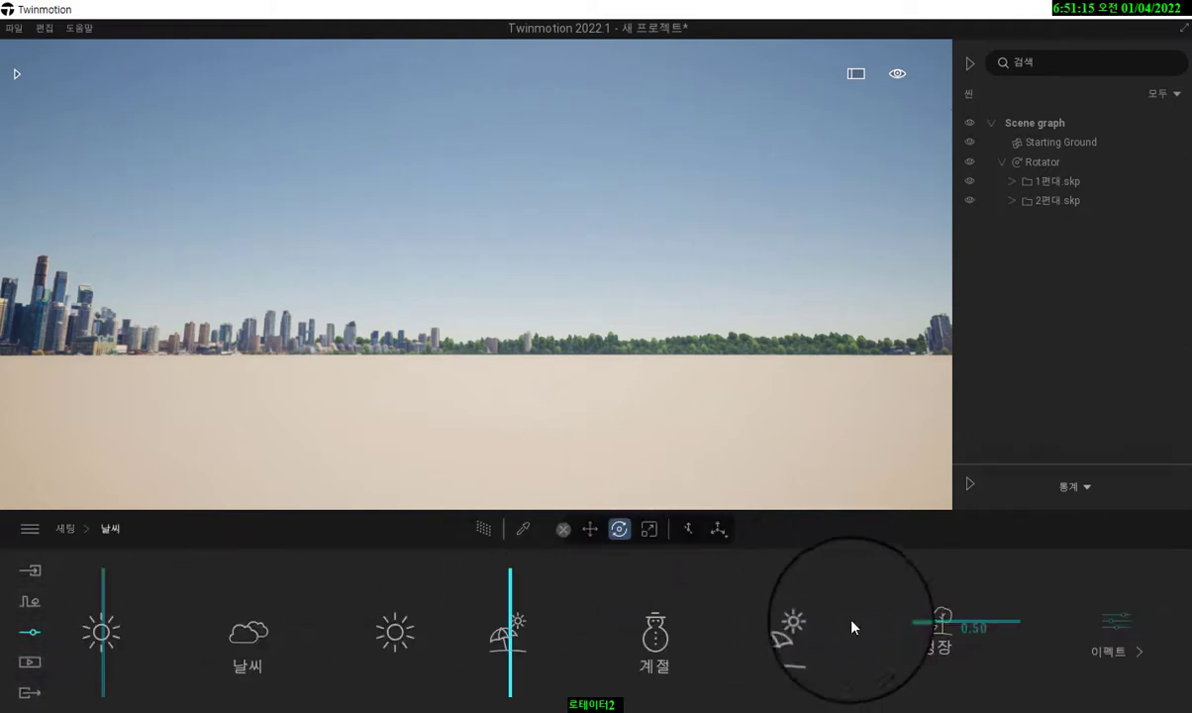
pyautogui.click(1099, 628)
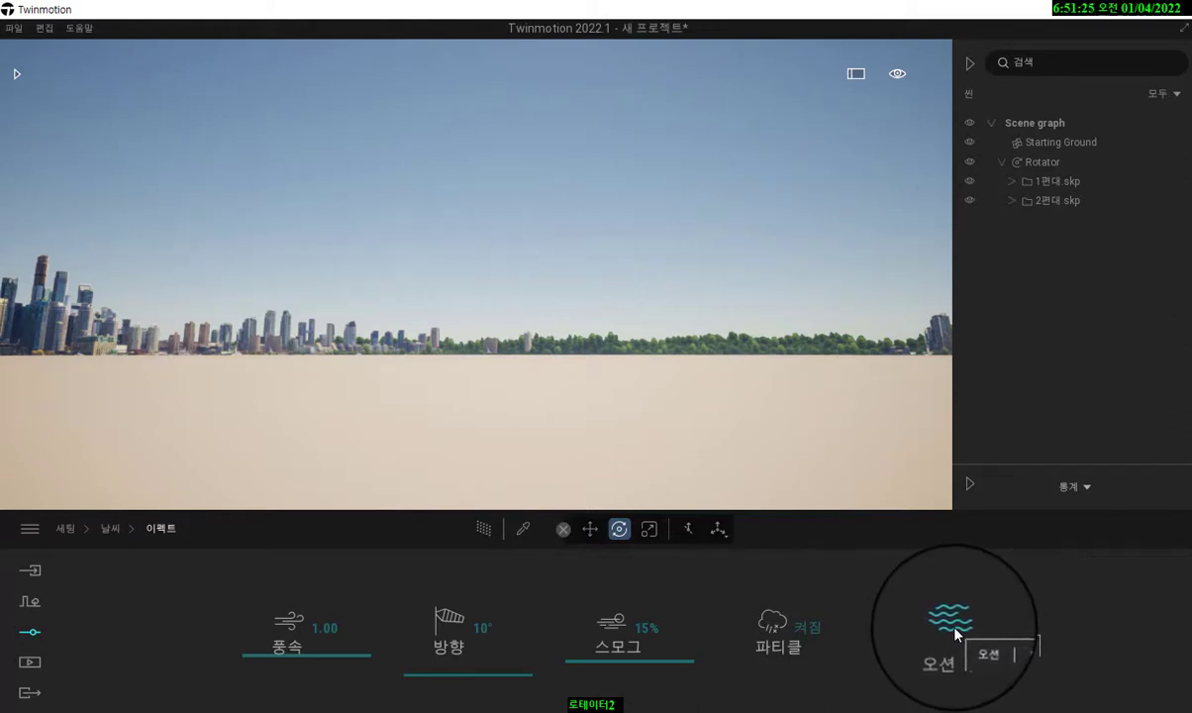
pyautogui.click(956, 632)
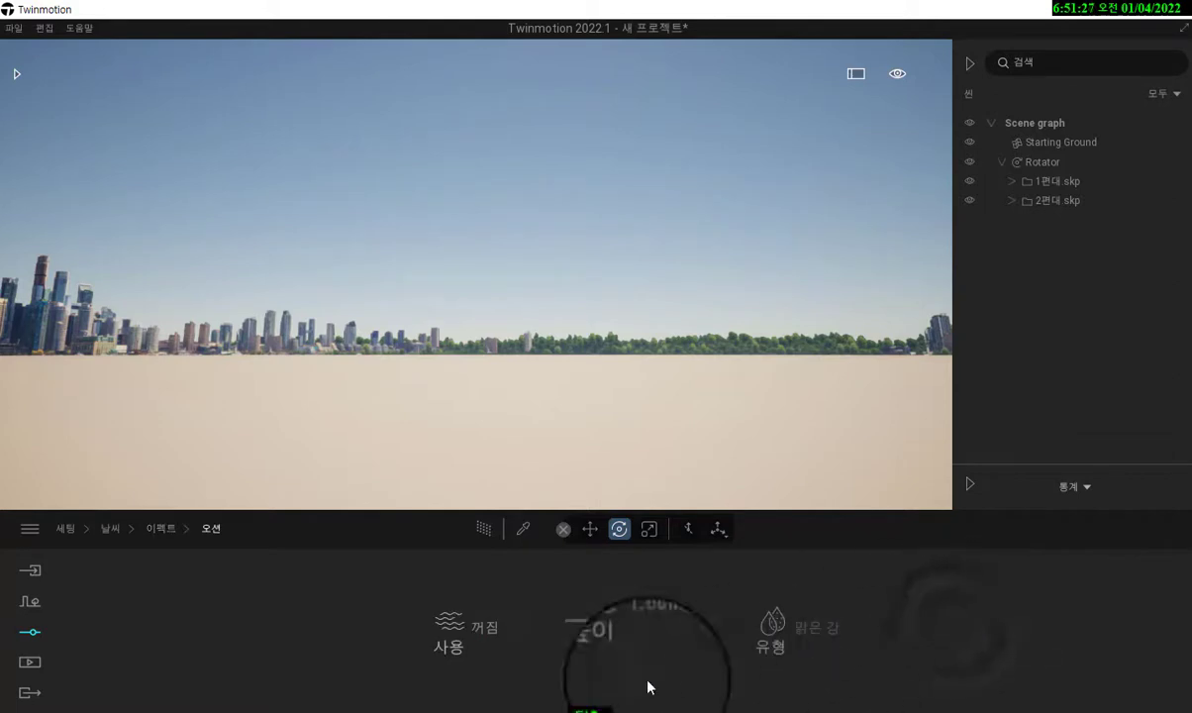
pyautogui.click(485, 628)
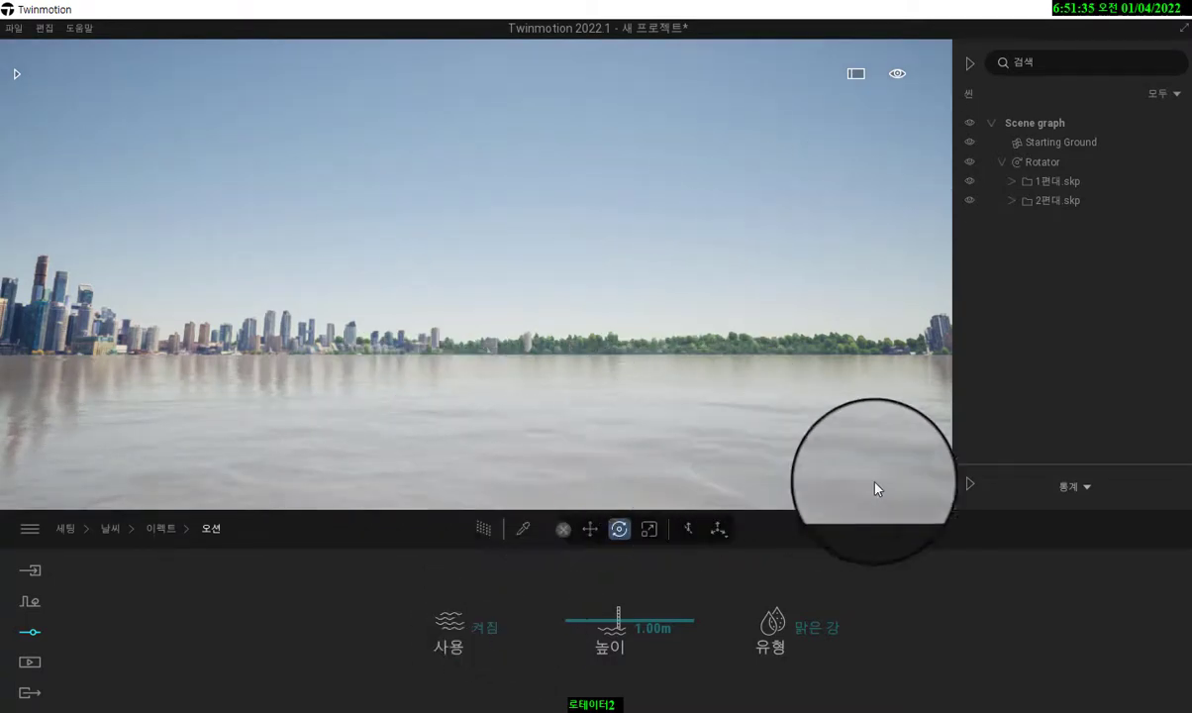
pyautogui.click(810, 634)
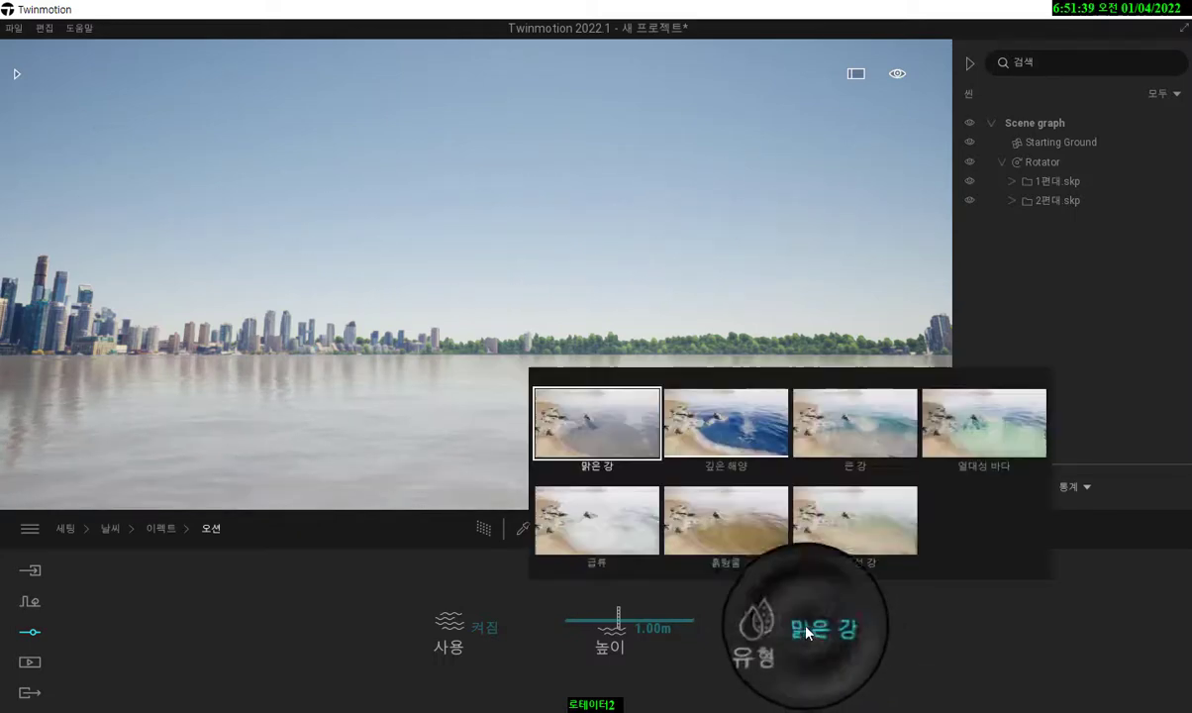
pyautogui.click(734, 444)
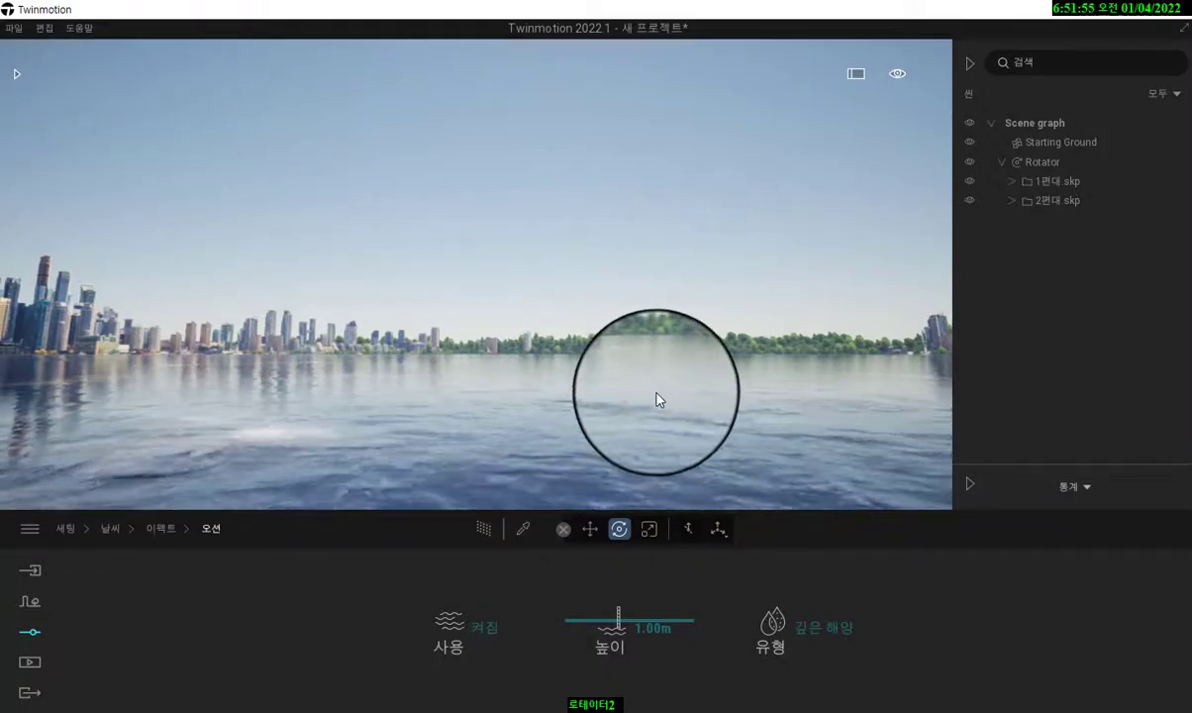
# Expand the asset library and go back from the rotator assets to its top-level categories.
pyautogui.moveTo(657, 392); pyautogui.dragTo(658, 391, button='right')
pyautogui.moveTo(565, 426); pyautogui.dragTo(565, 422, button='right')
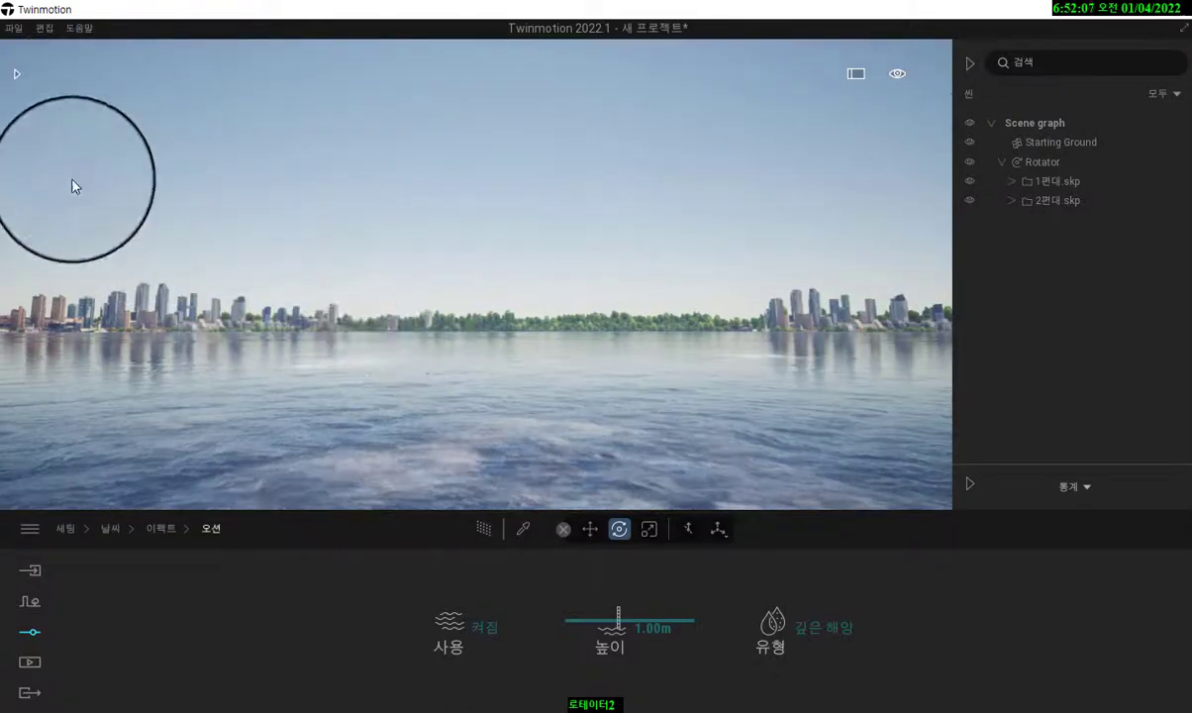
pyautogui.click(15, 77)
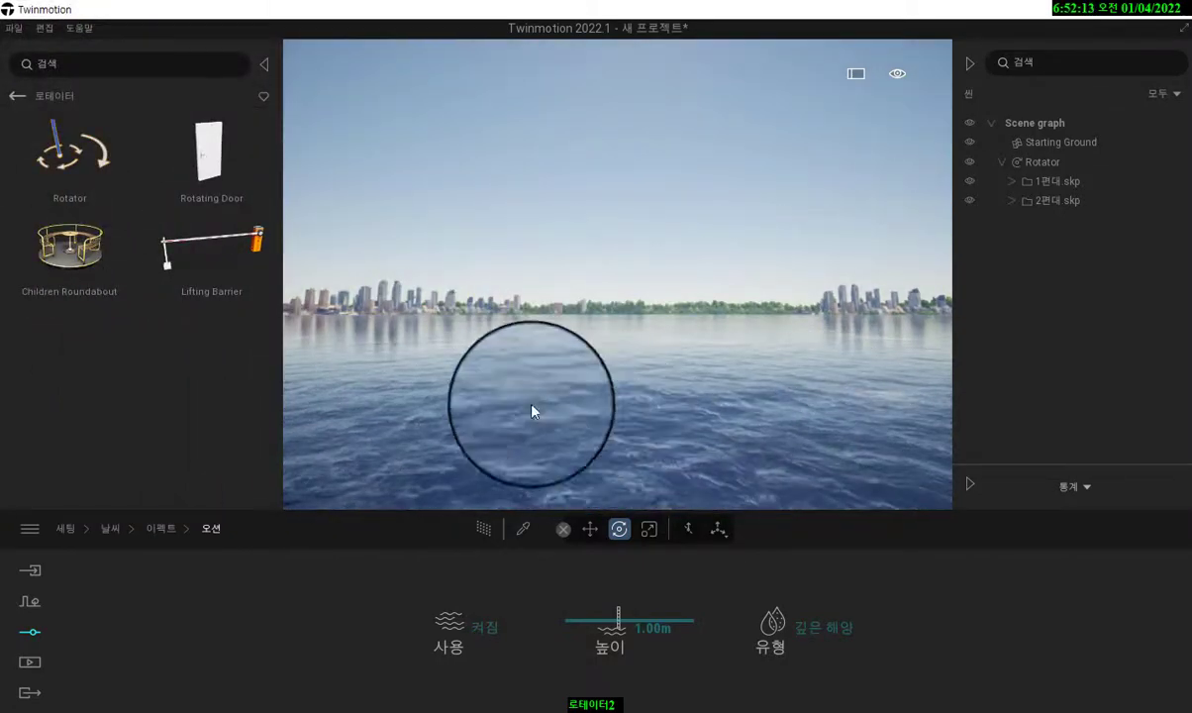
pyautogui.click(14, 98)
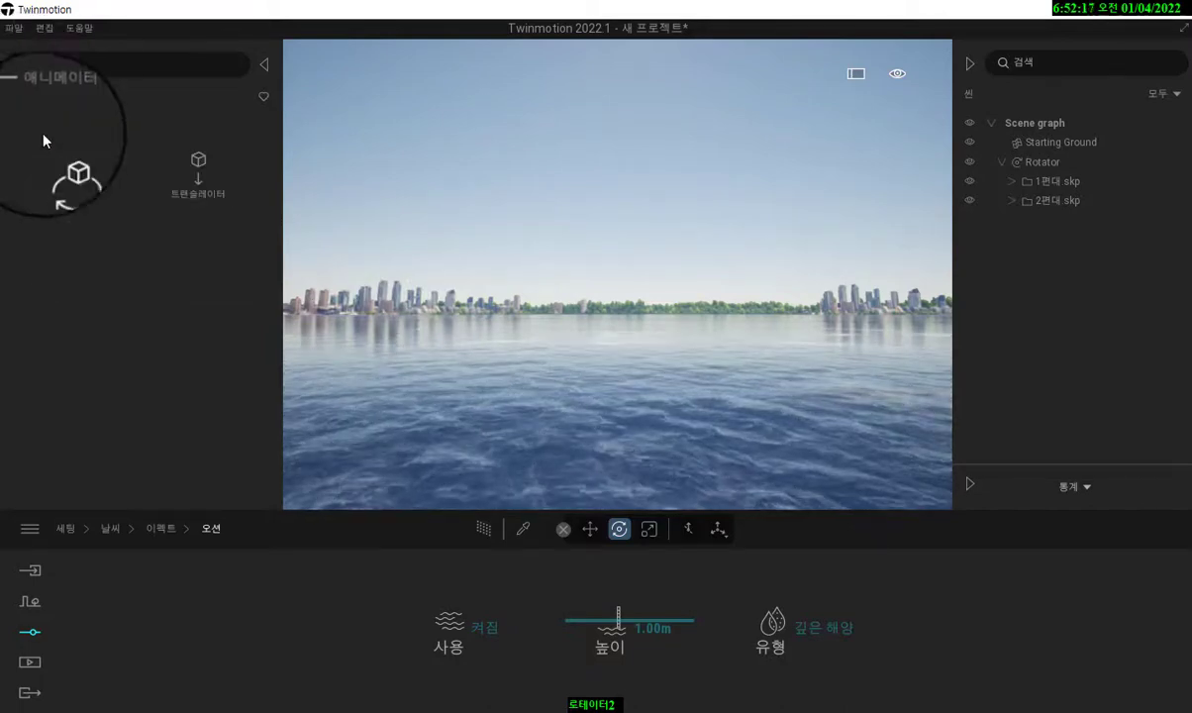
pyautogui.click(15, 98)
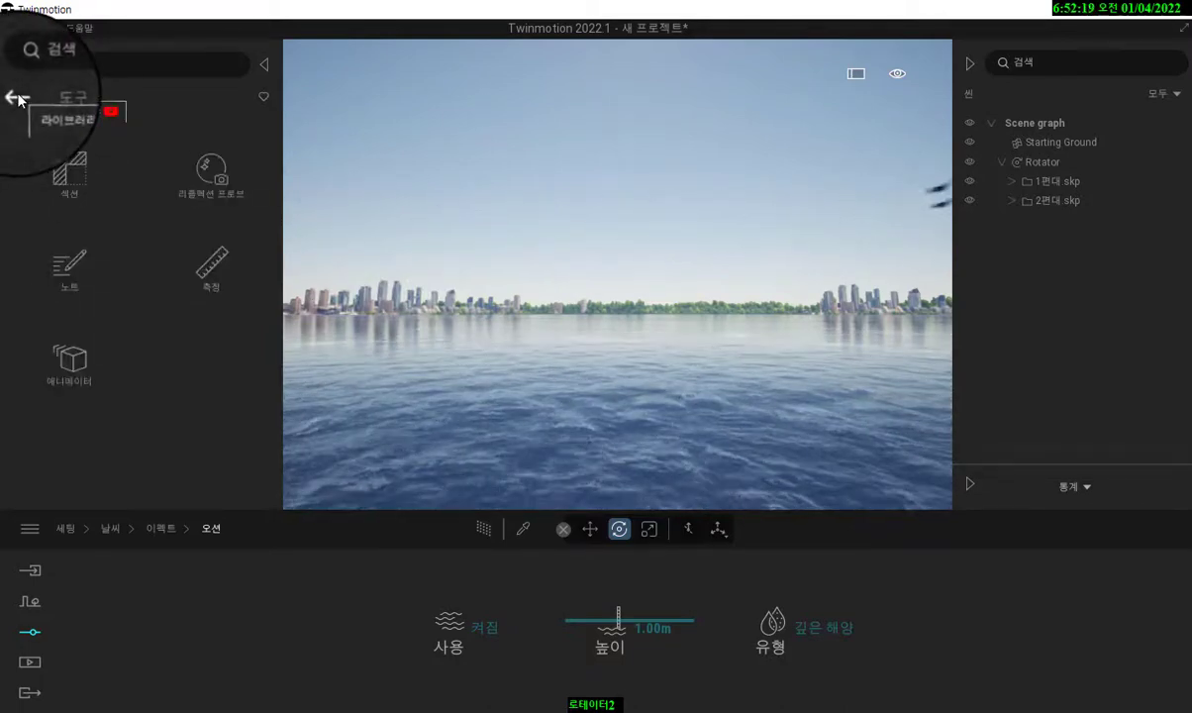
pyautogui.click(15, 98)
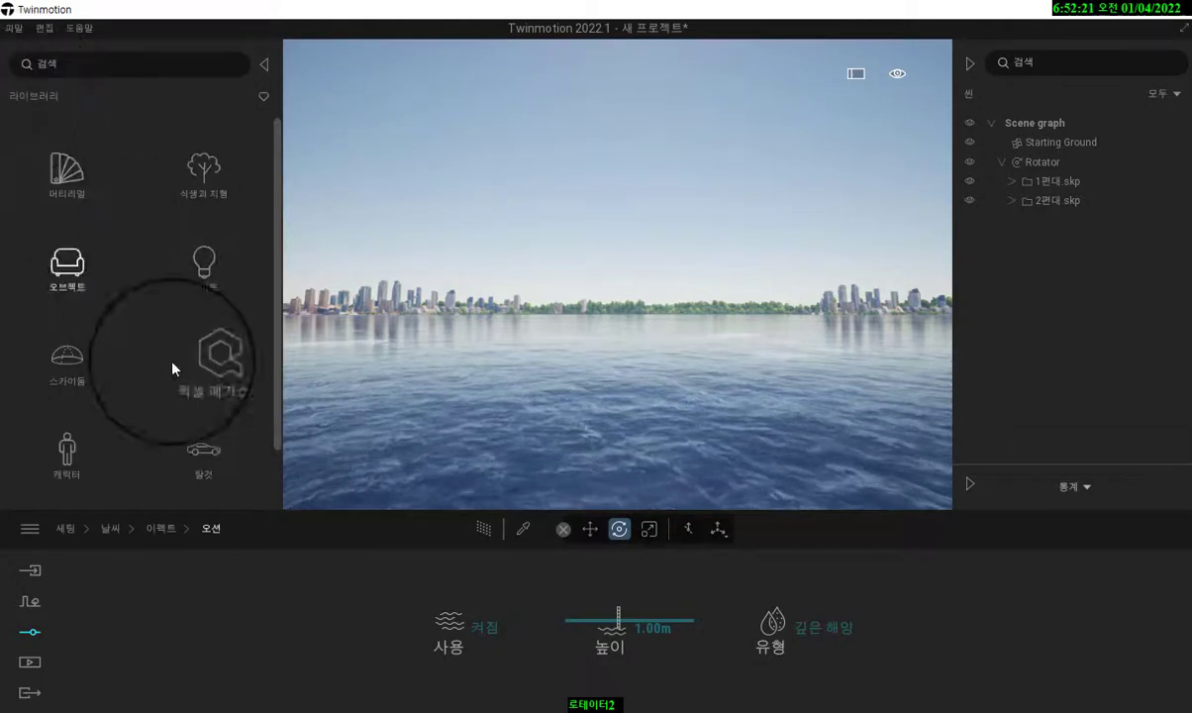
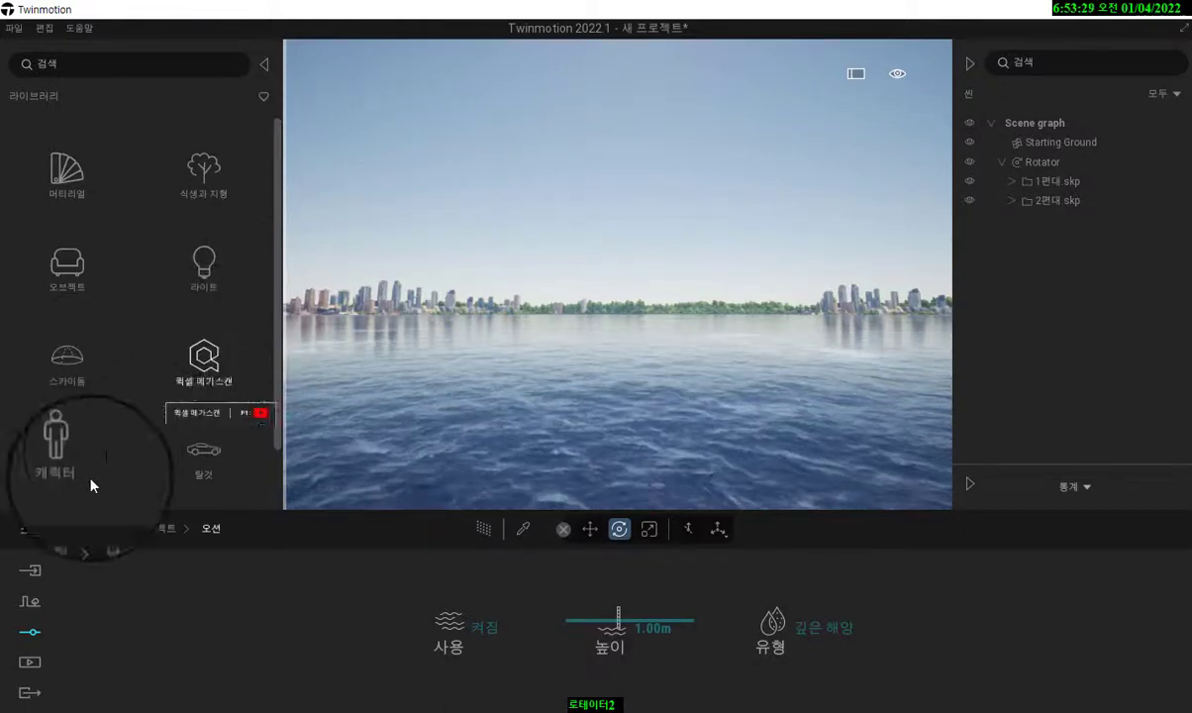
# Log in to the Epic Games account and dismiss the login confirmation.
pyautogui.click(30, 530)
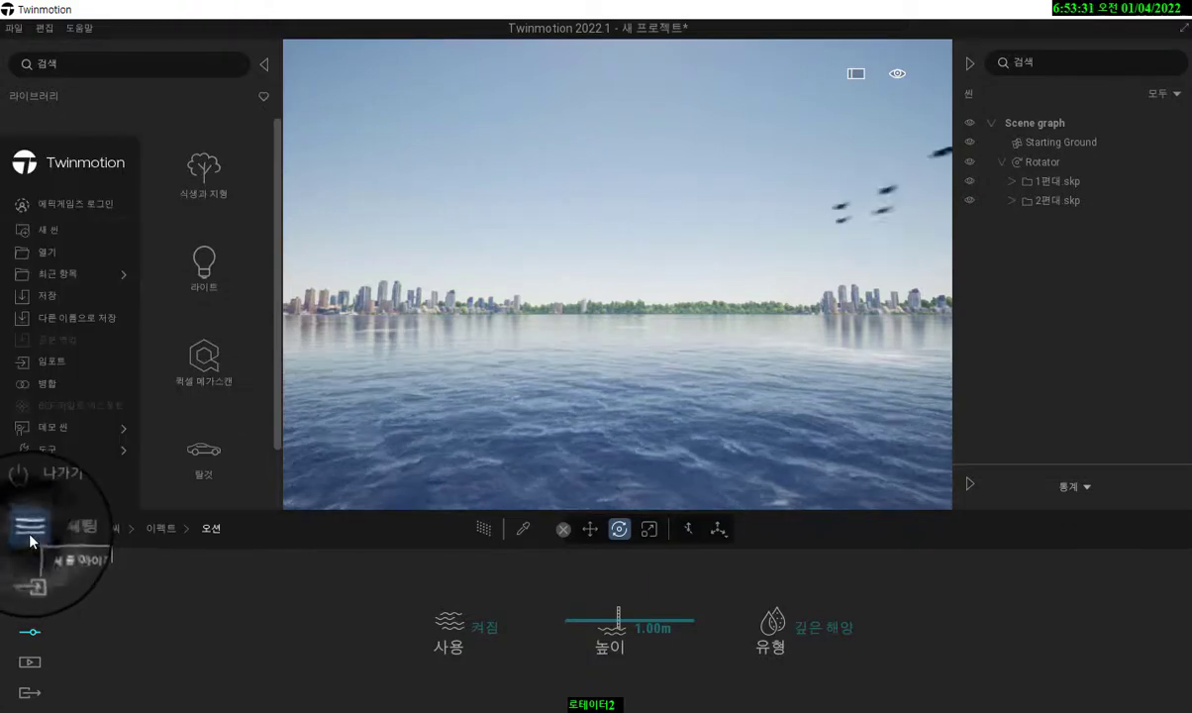
pyautogui.click(96, 209)
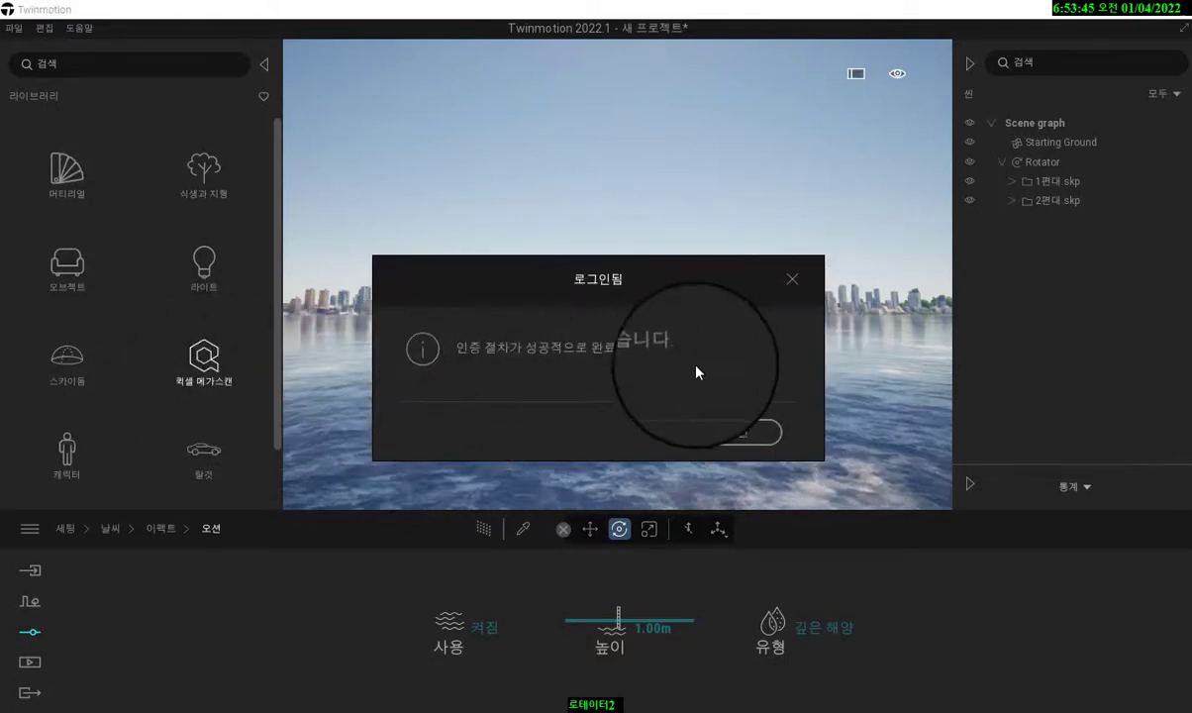
pyautogui.click(693, 432)
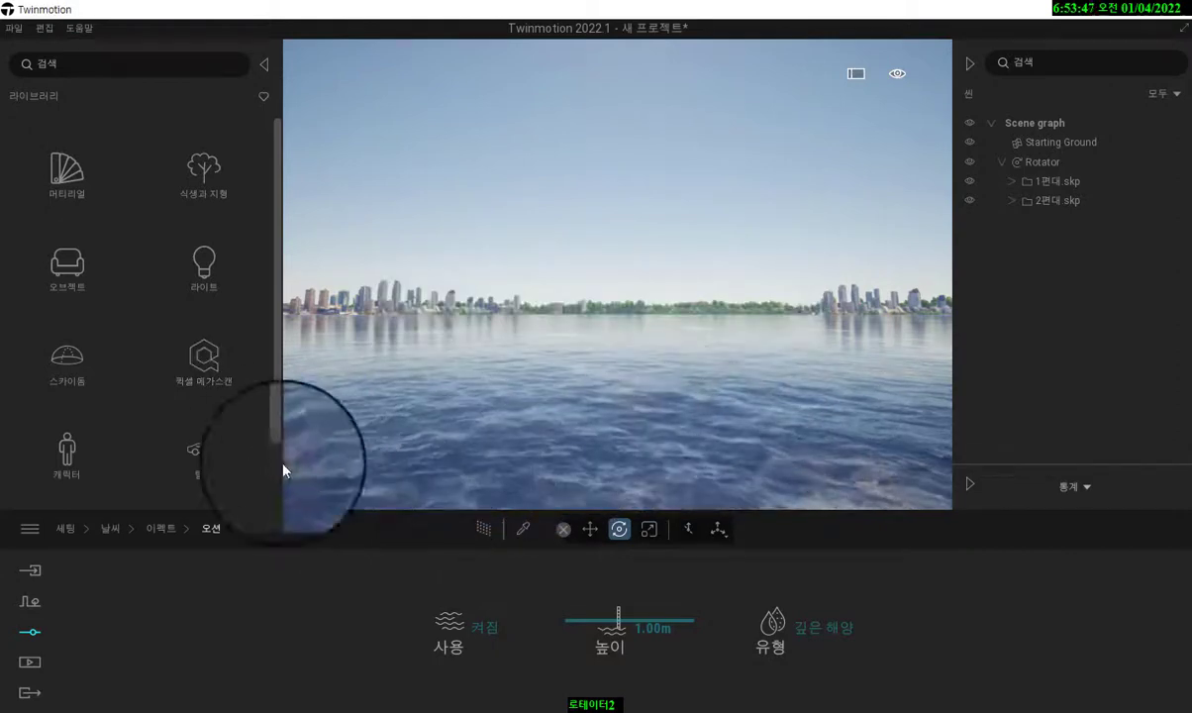
# Place two Huge Nordic Coastal Cliff rocks from Quixel Megascans 3D Asset > Nature > Rock > Beach side by side in the water and collapse the library.
pyautogui.click(211, 369)
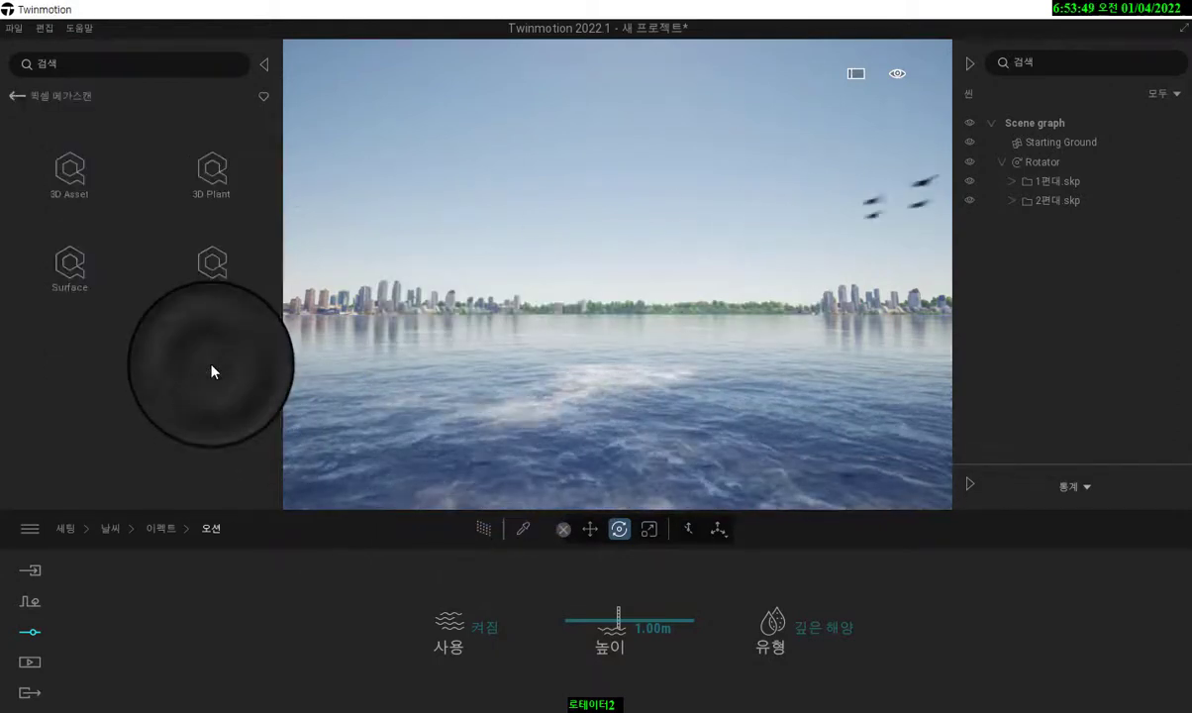
pyautogui.click(65, 176)
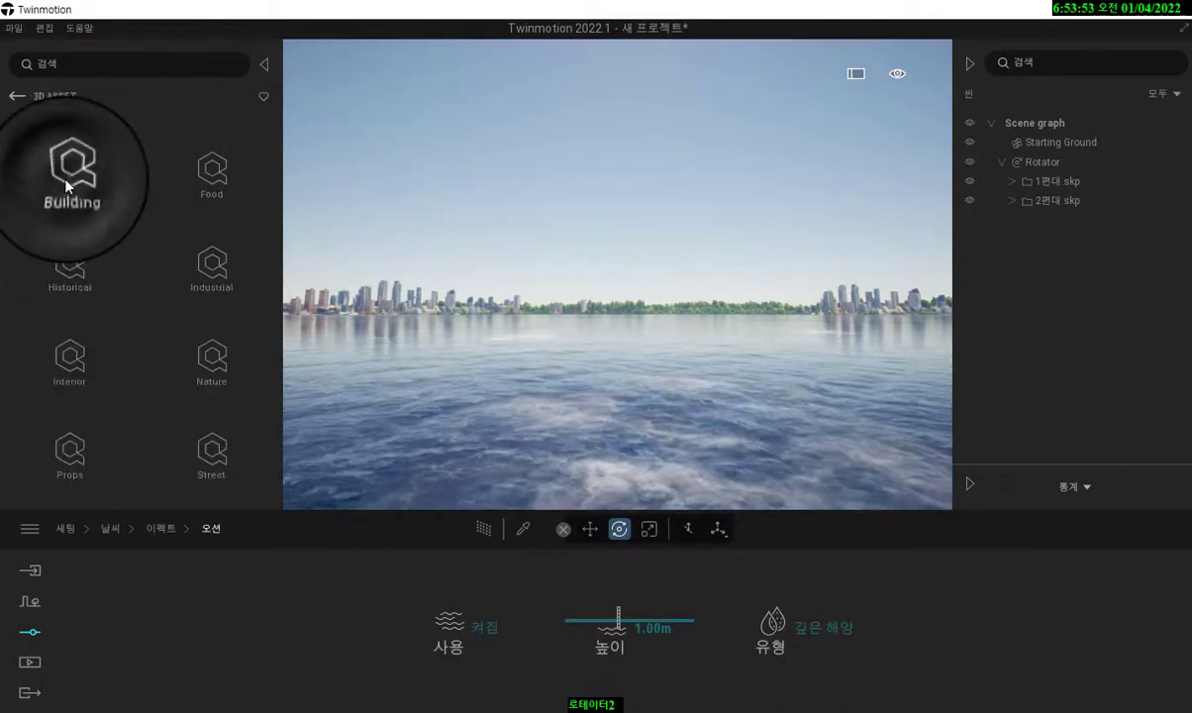
pyautogui.click(212, 356)
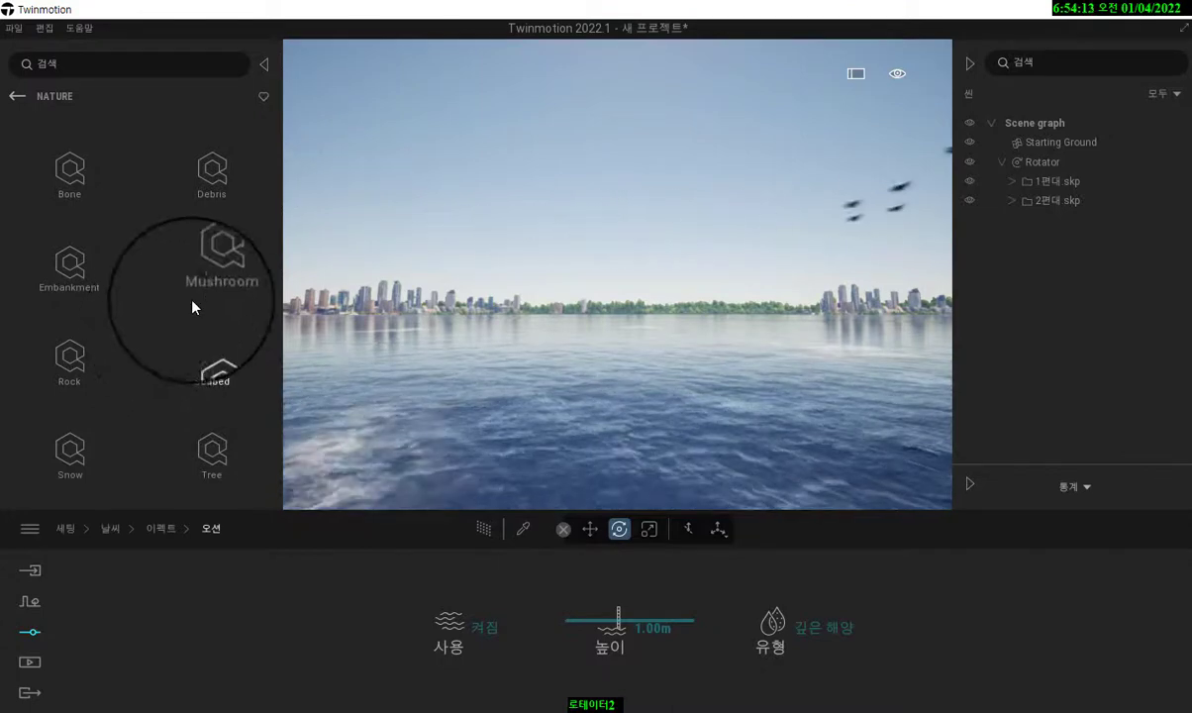
pyautogui.click(69, 357)
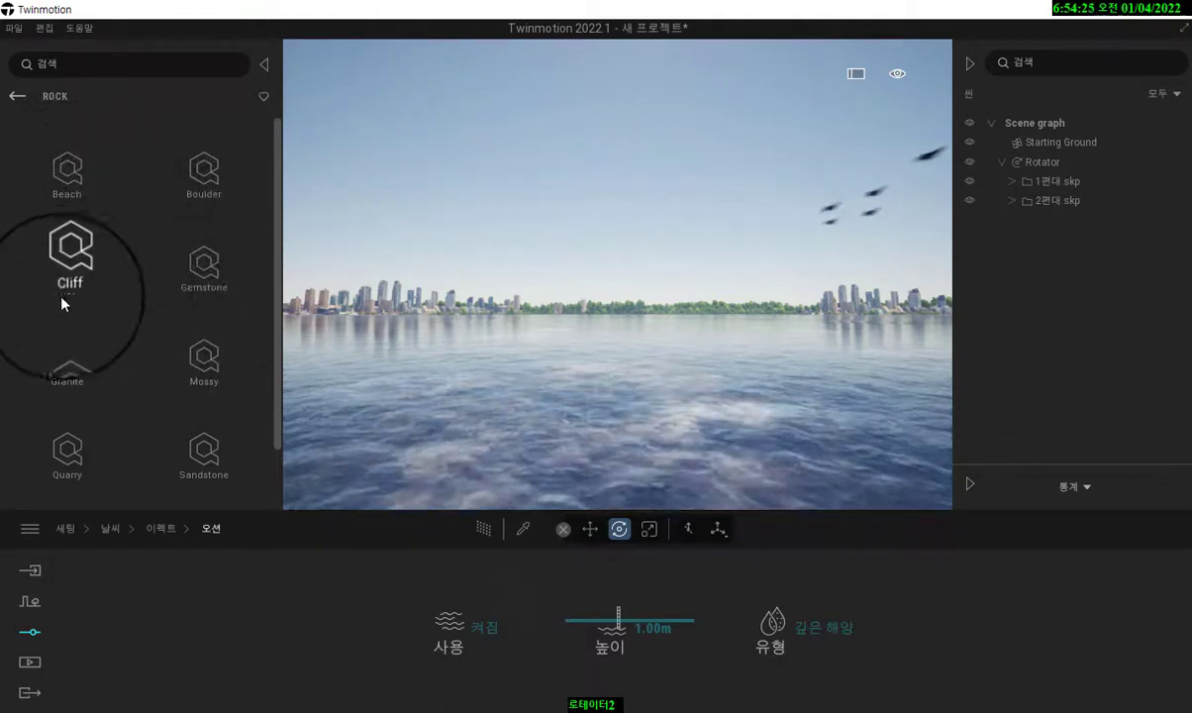
pyautogui.click(75, 181)
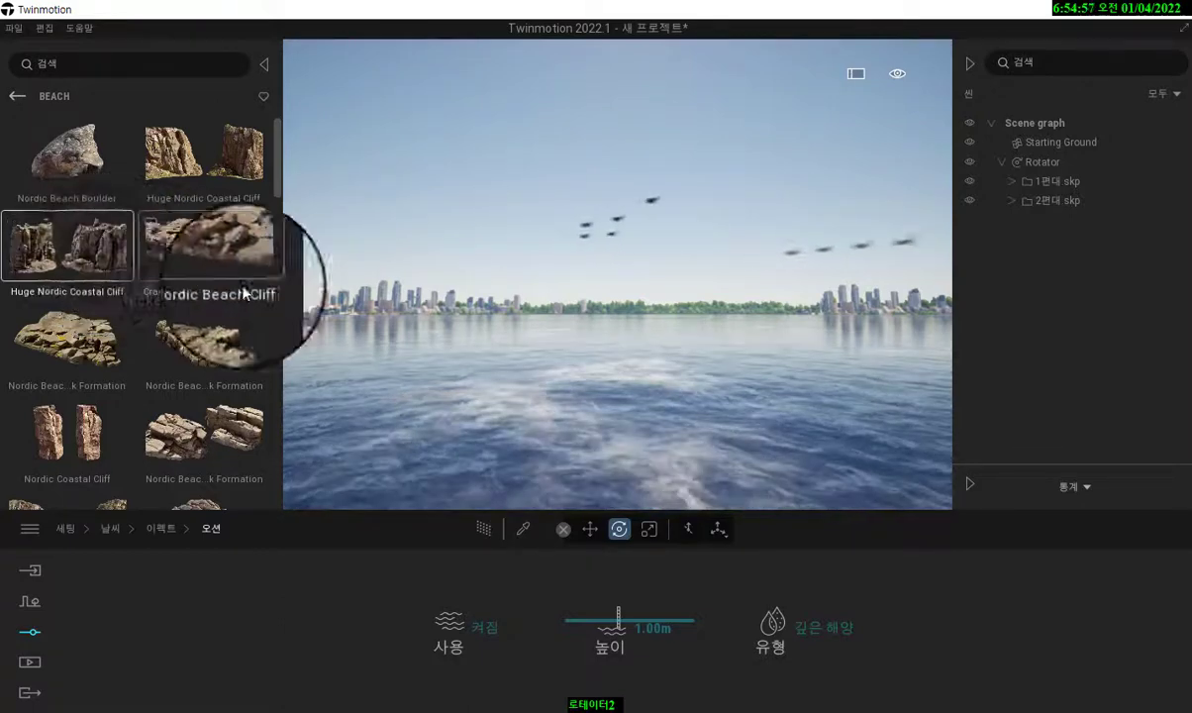
pyautogui.moveTo(244, 293)
pyautogui.mouseDown()
pyautogui.moveTo(625, 369)
pyautogui.moveTo(615, 399)
pyautogui.moveTo(333, 395)
pyautogui.moveTo(544, 408)
pyautogui.moveTo(605, 382)
pyautogui.moveTo(588, 379)
pyautogui.moveTo(604, 386)
pyautogui.moveTo(656, 371)
pyautogui.mouseUp()
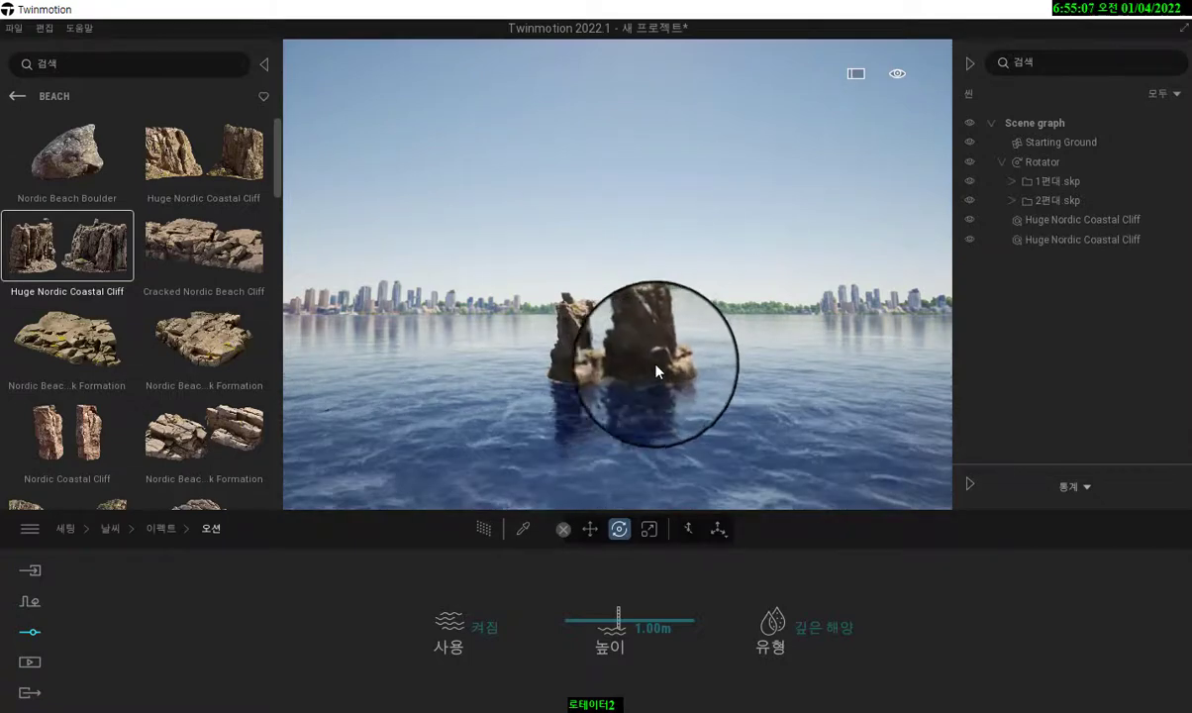
pyautogui.click(265, 63)
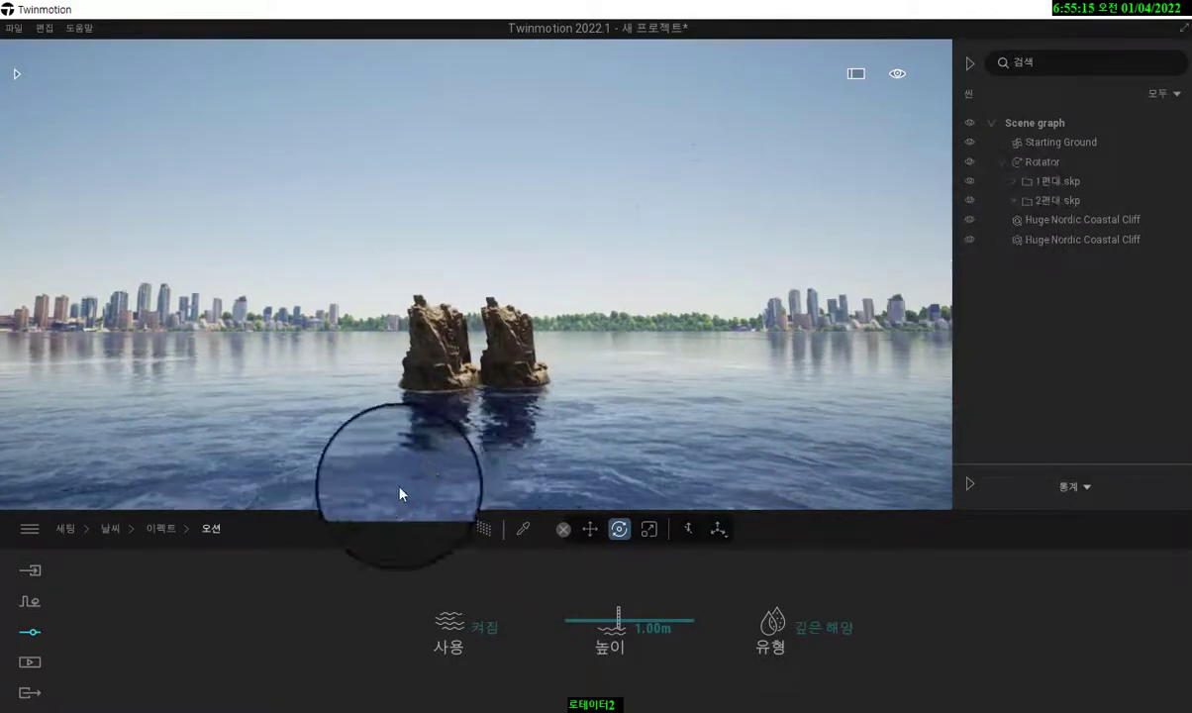
# Lower the right-hand cliff of the pair partly into the water, rotate it to a different facing, and deselect it.
pyautogui.click(587, 532)
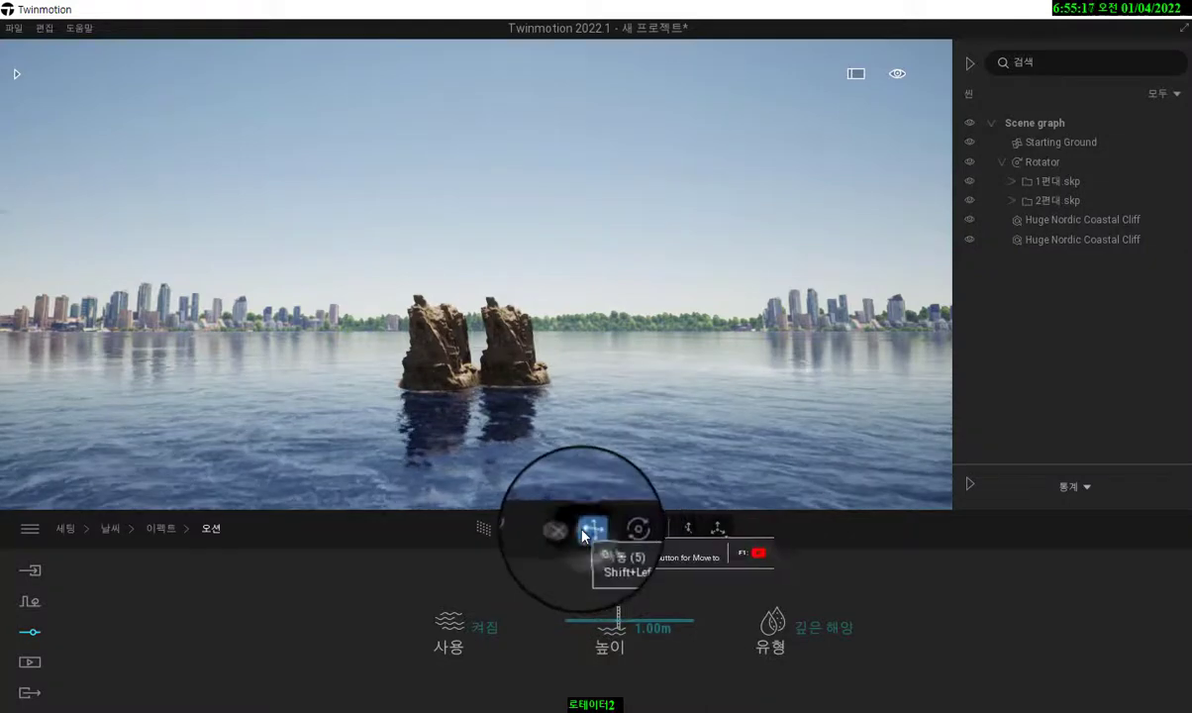
pyautogui.click(520, 357)
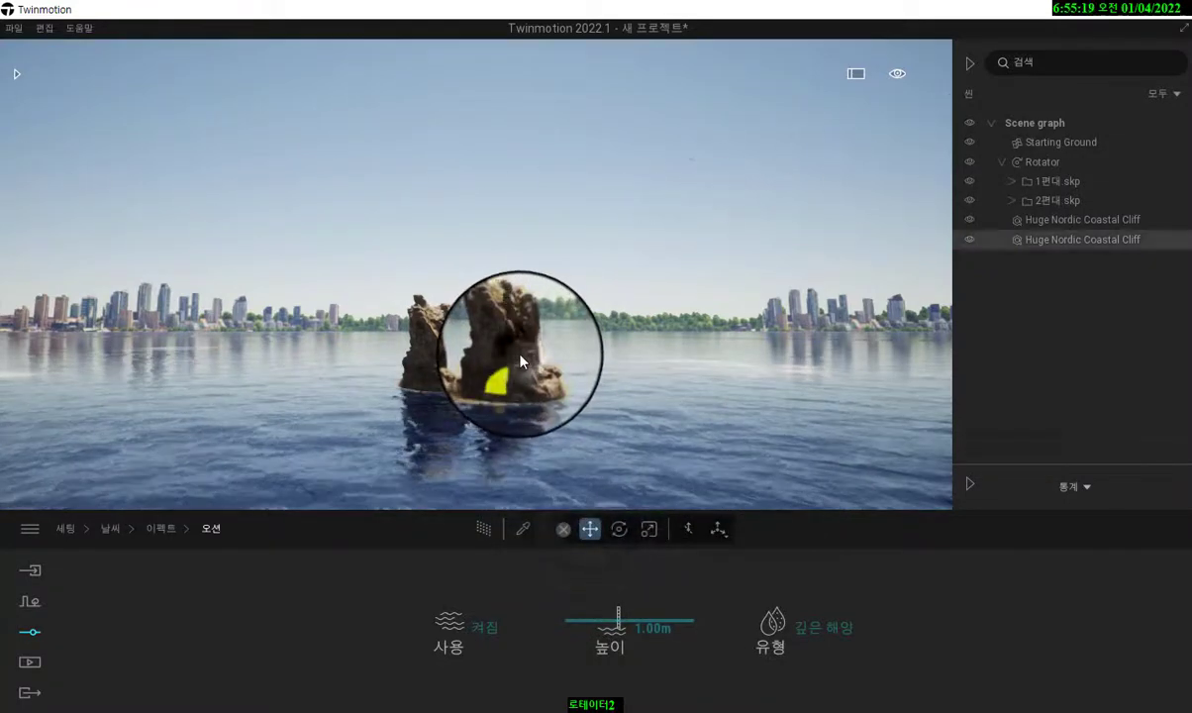
pyautogui.moveTo(509, 356); pyautogui.dragTo(494, 424)
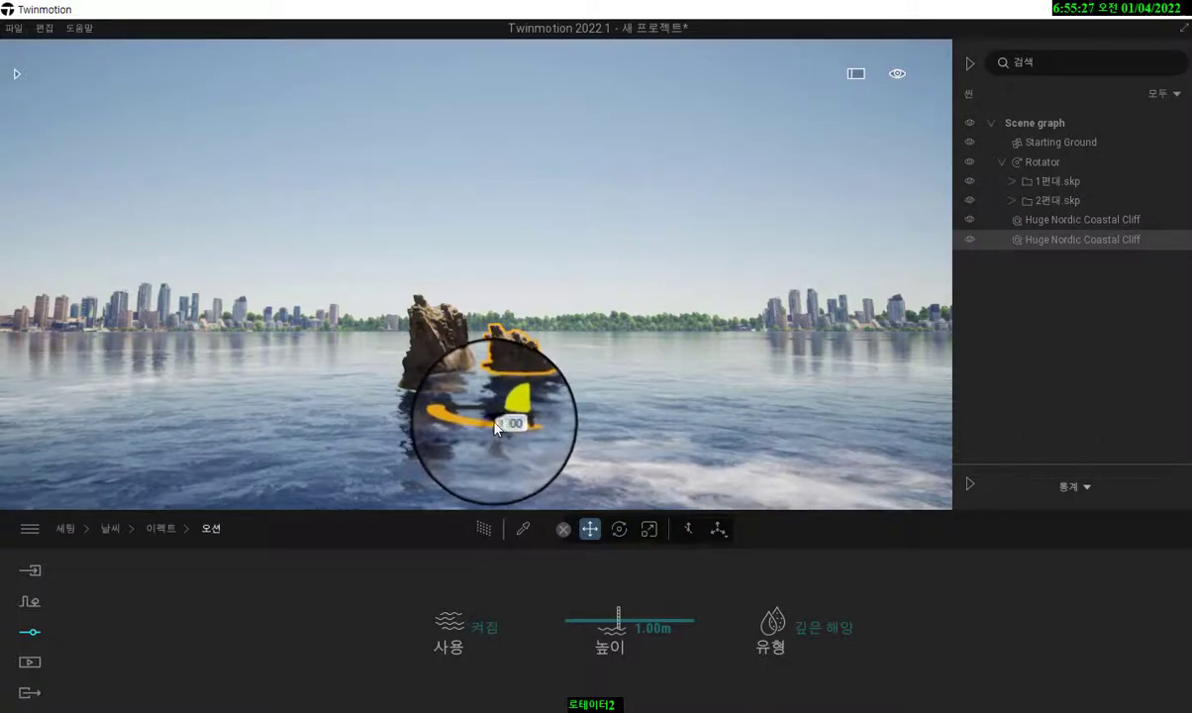
pyautogui.moveTo(498, 426); pyautogui.dragTo(314, 359)
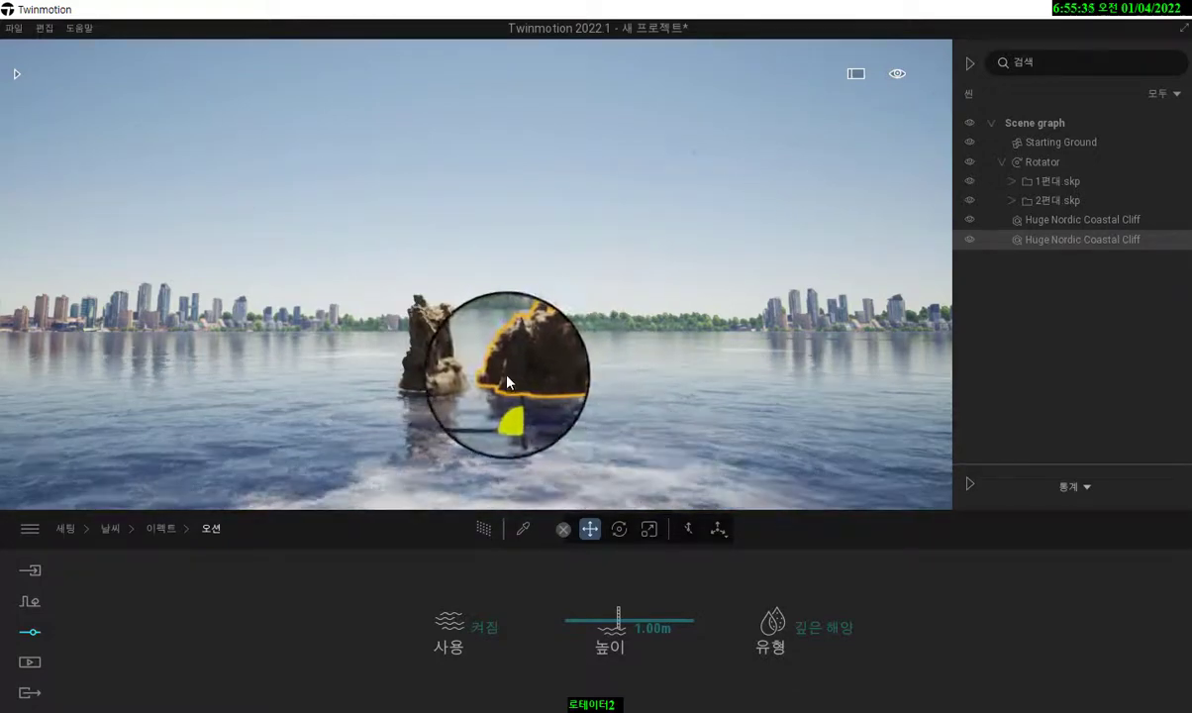
pyautogui.click(636, 354)
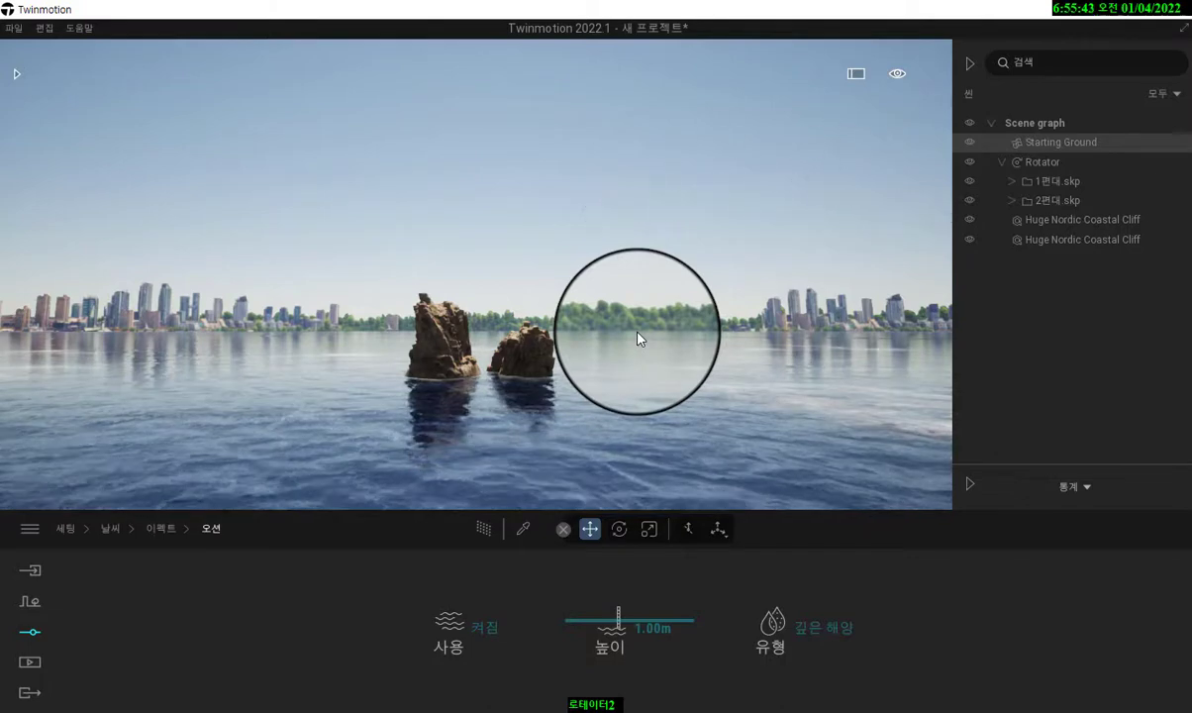
pyautogui.press('space')
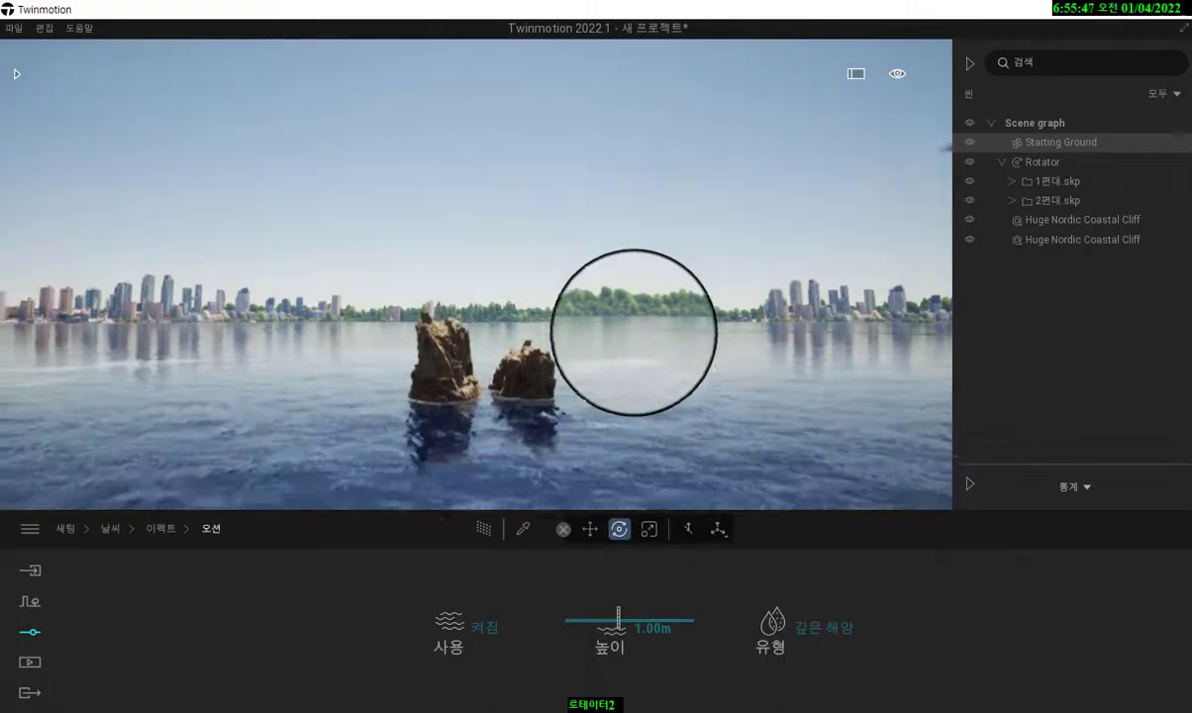
# Expand the asset library and go back from the Beach rock assets to its top-level categories.
pyautogui.moveTo(634, 333); pyautogui.dragTo(635, 328, button='right')
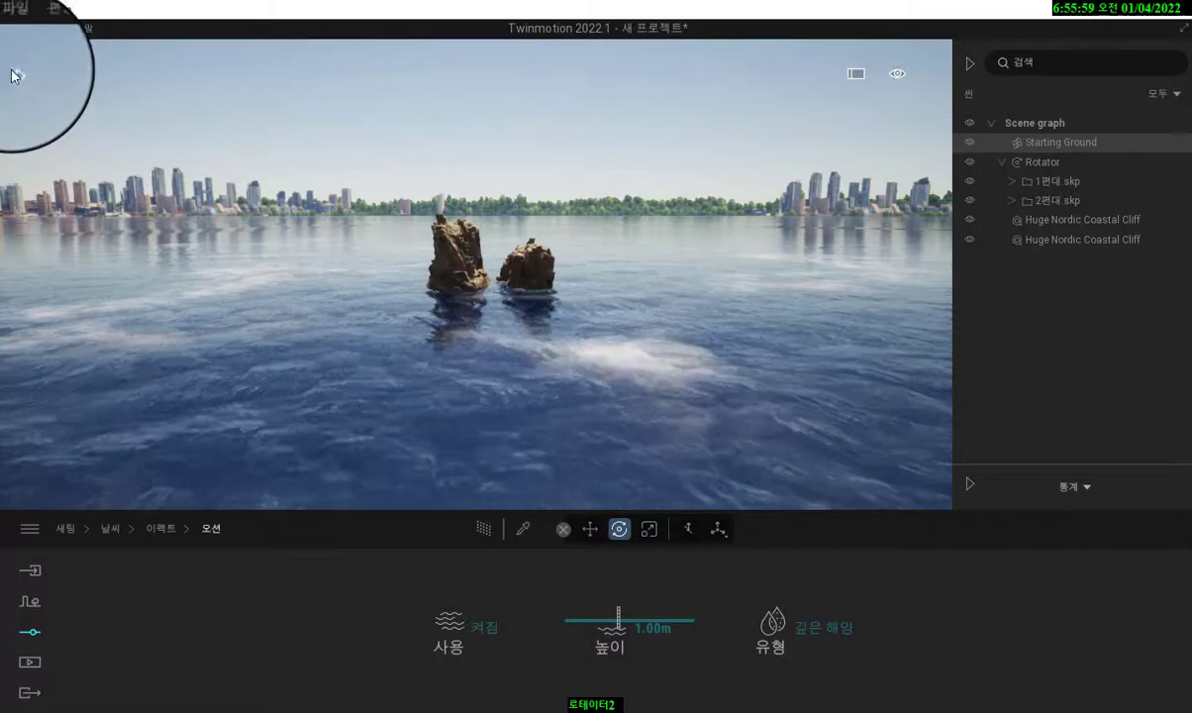
pyautogui.click(16, 74)
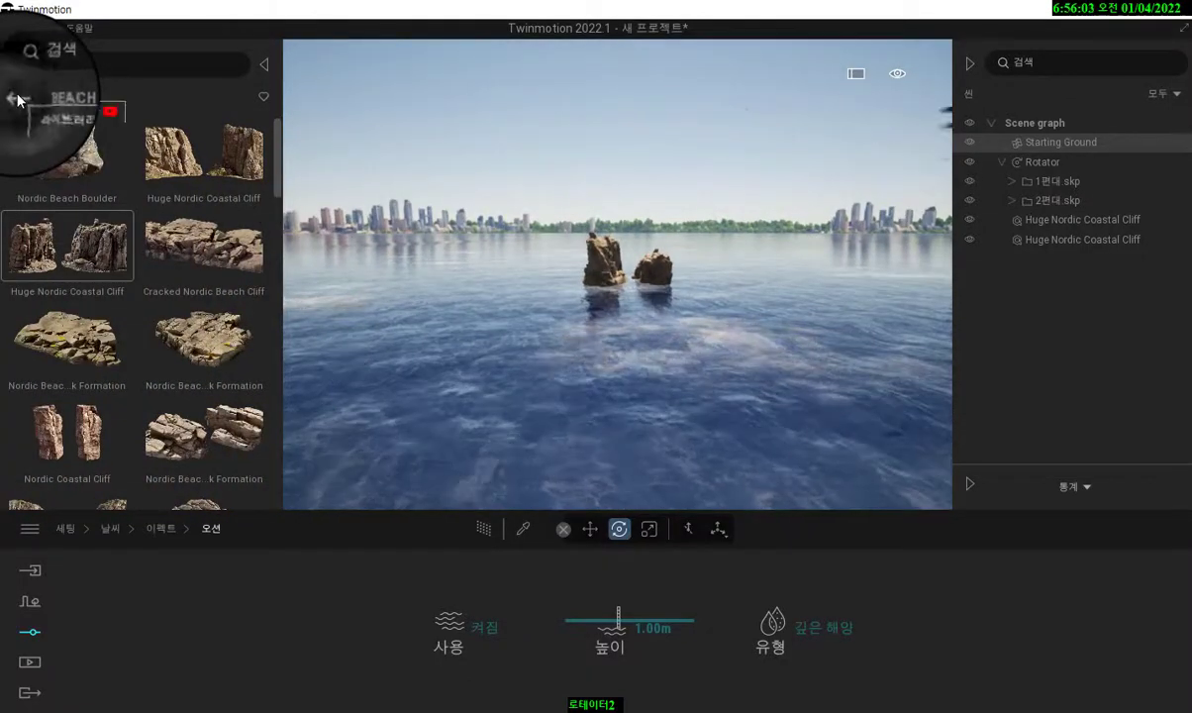
pyautogui.click(16, 97)
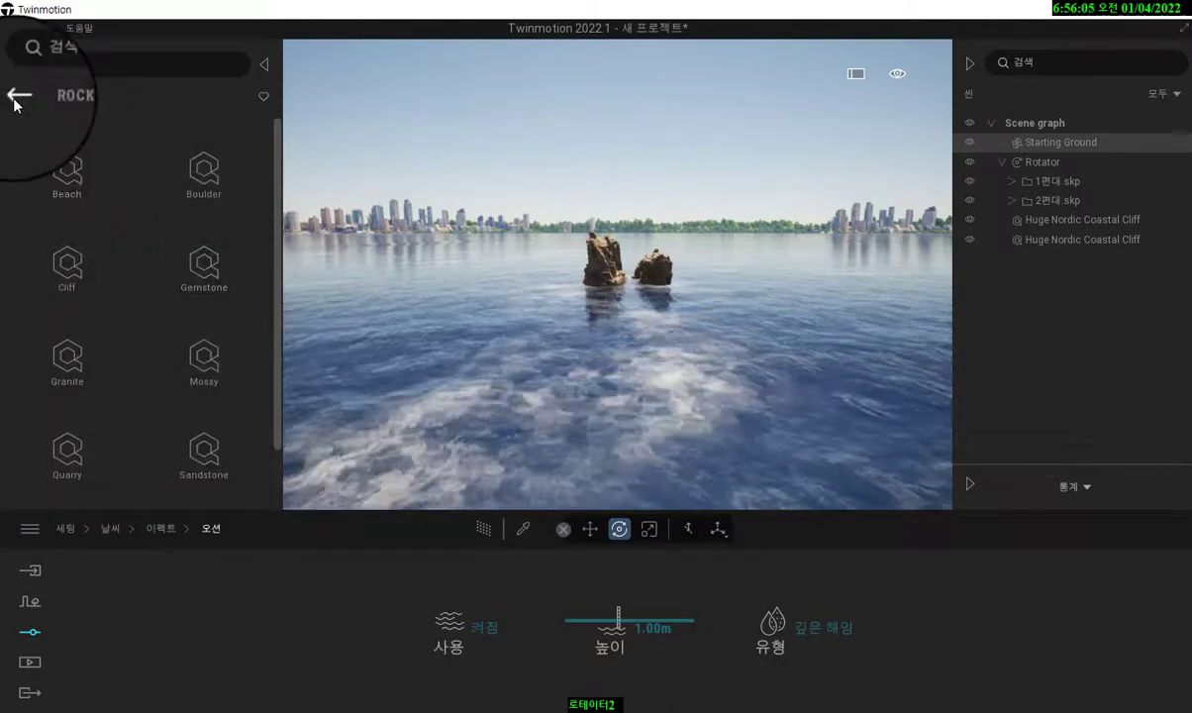
pyautogui.click(16, 98)
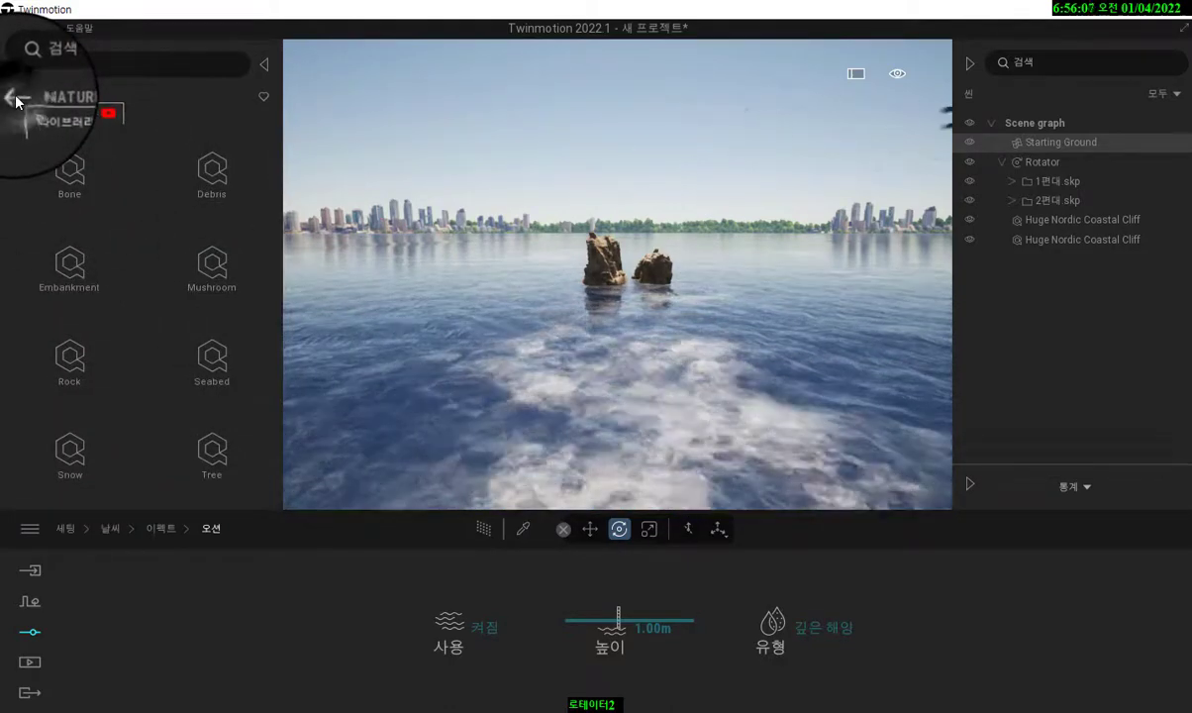
pyautogui.click(17, 96)
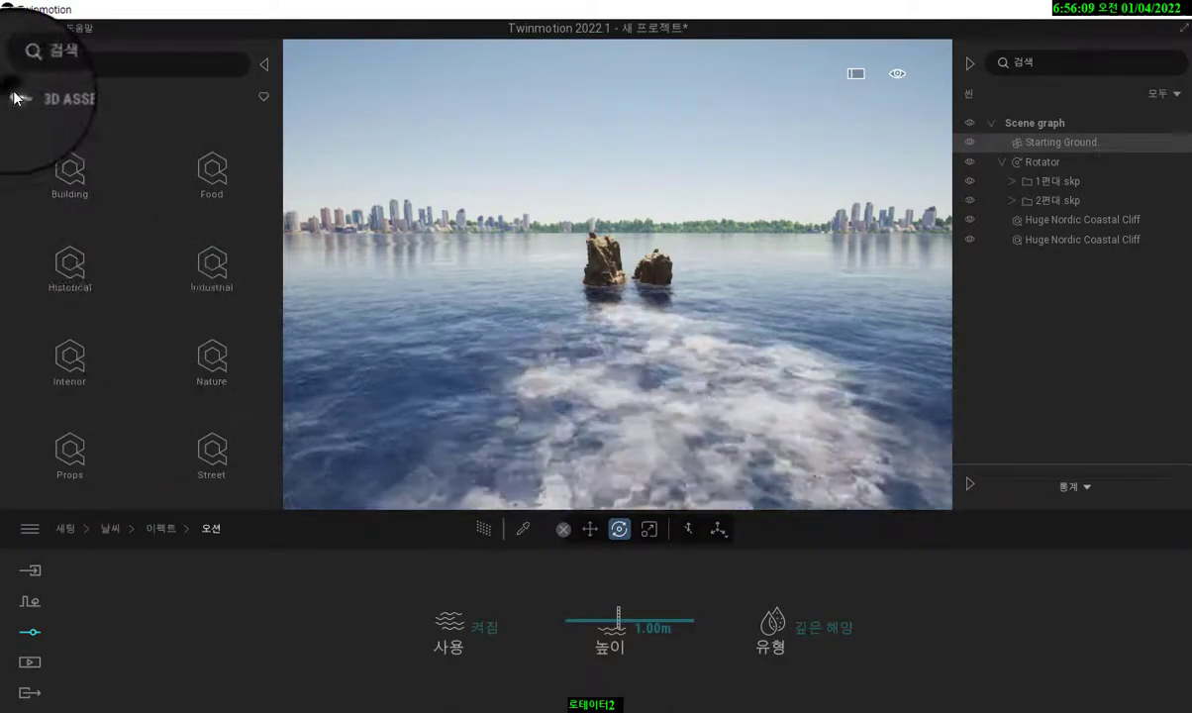
pyautogui.click(17, 97)
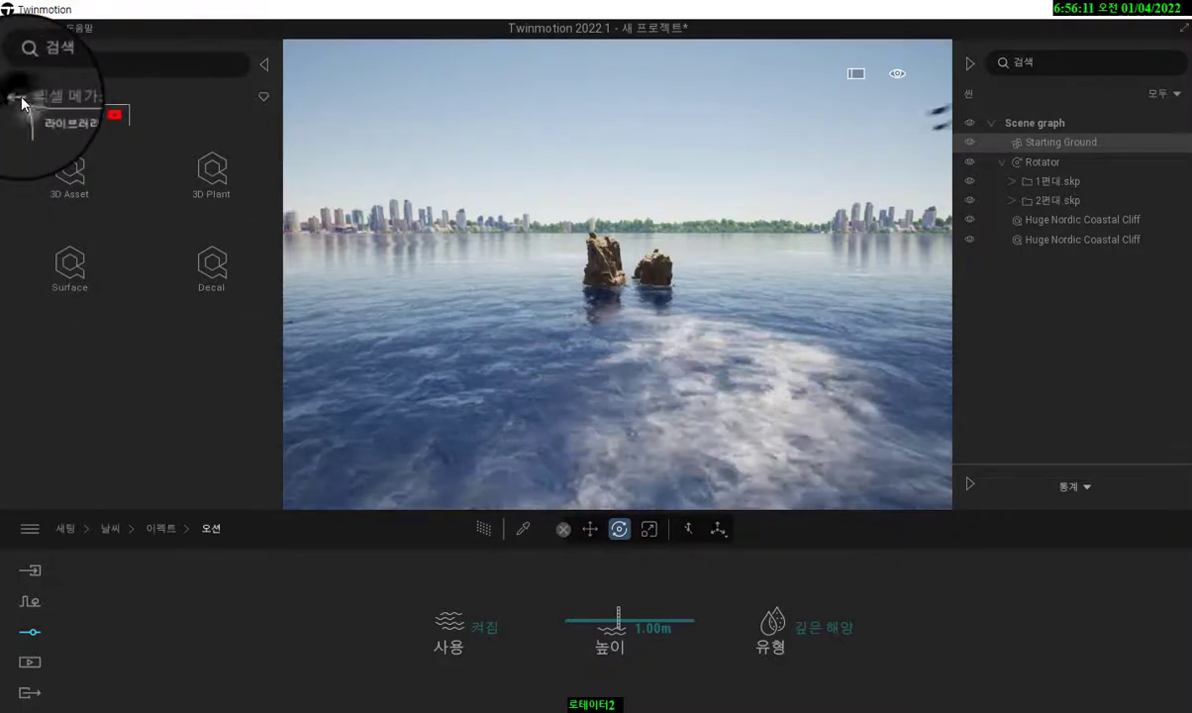
pyautogui.click(17, 97)
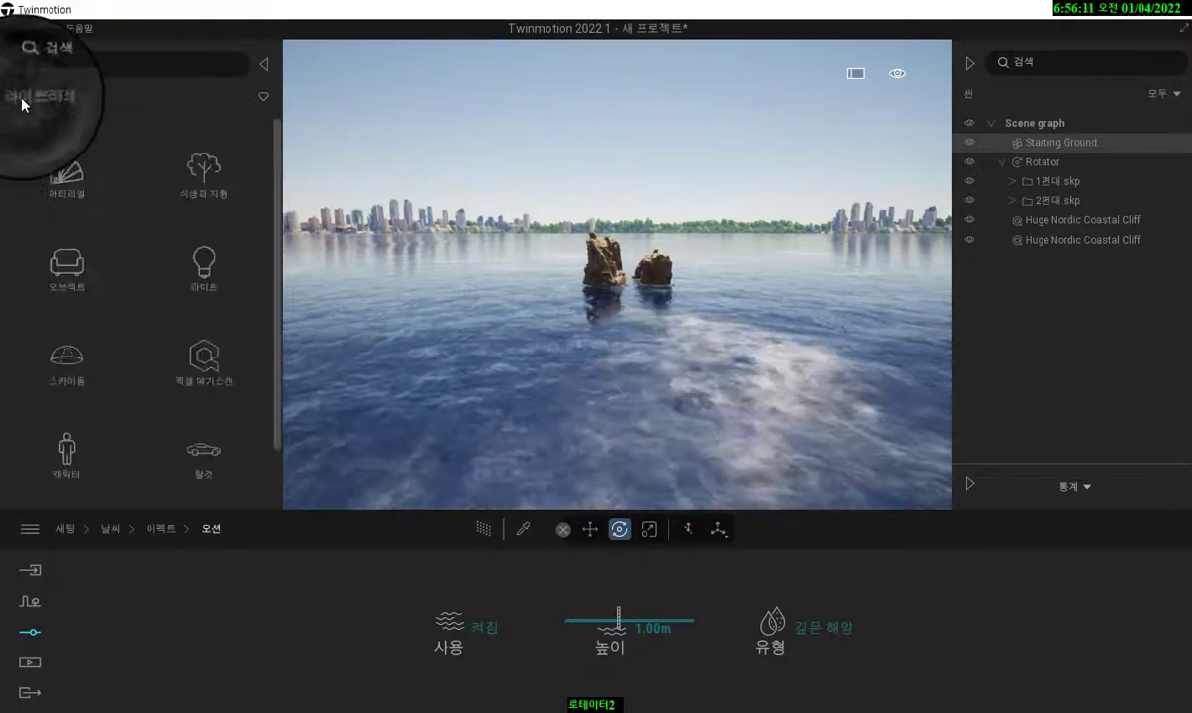
# Place five The Sea Squad seagull flocks from Characters > Animals over the water around the cliffs, collapse the library and deselect the last flock.
pyautogui.click(67, 464)
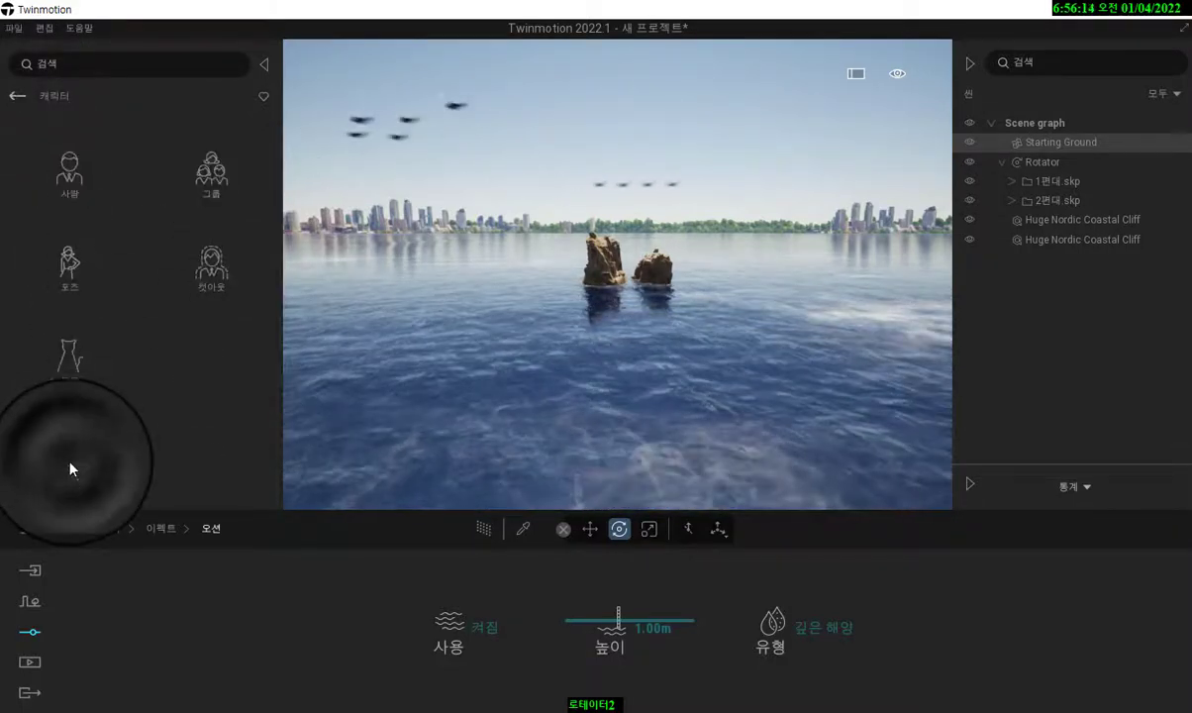
pyautogui.click(61, 372)
pyautogui.scroll(-10, 135, 381)
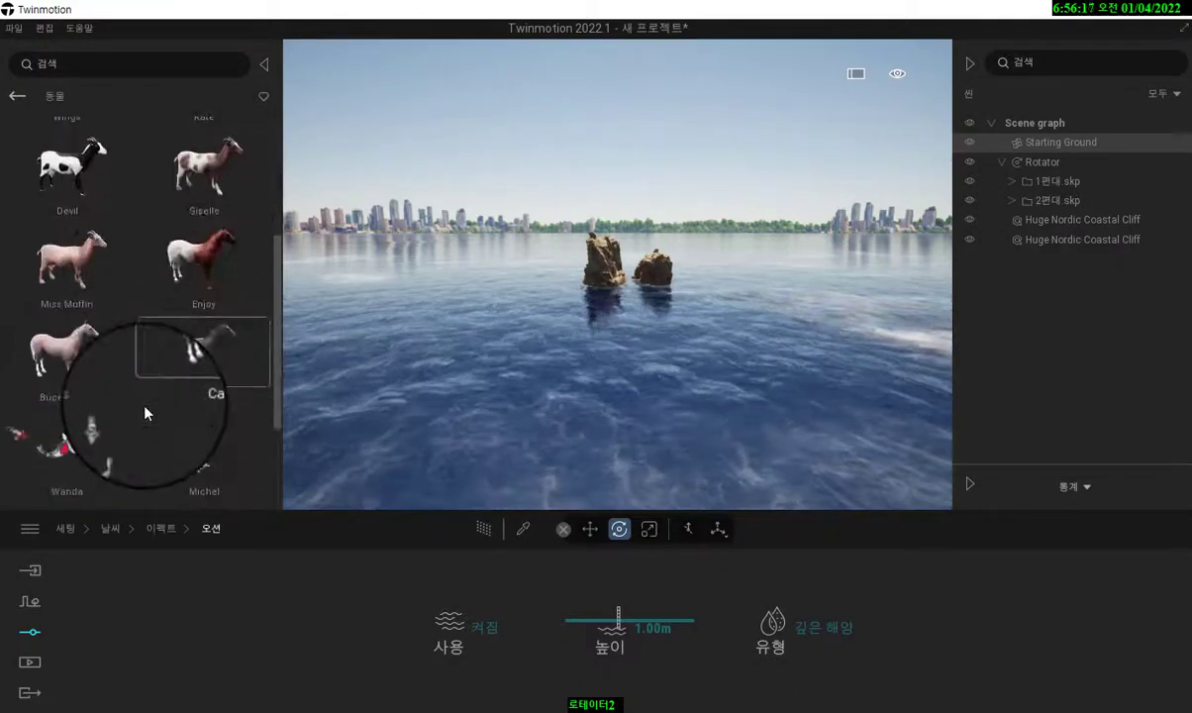
pyautogui.scroll(-2, 144, 413)
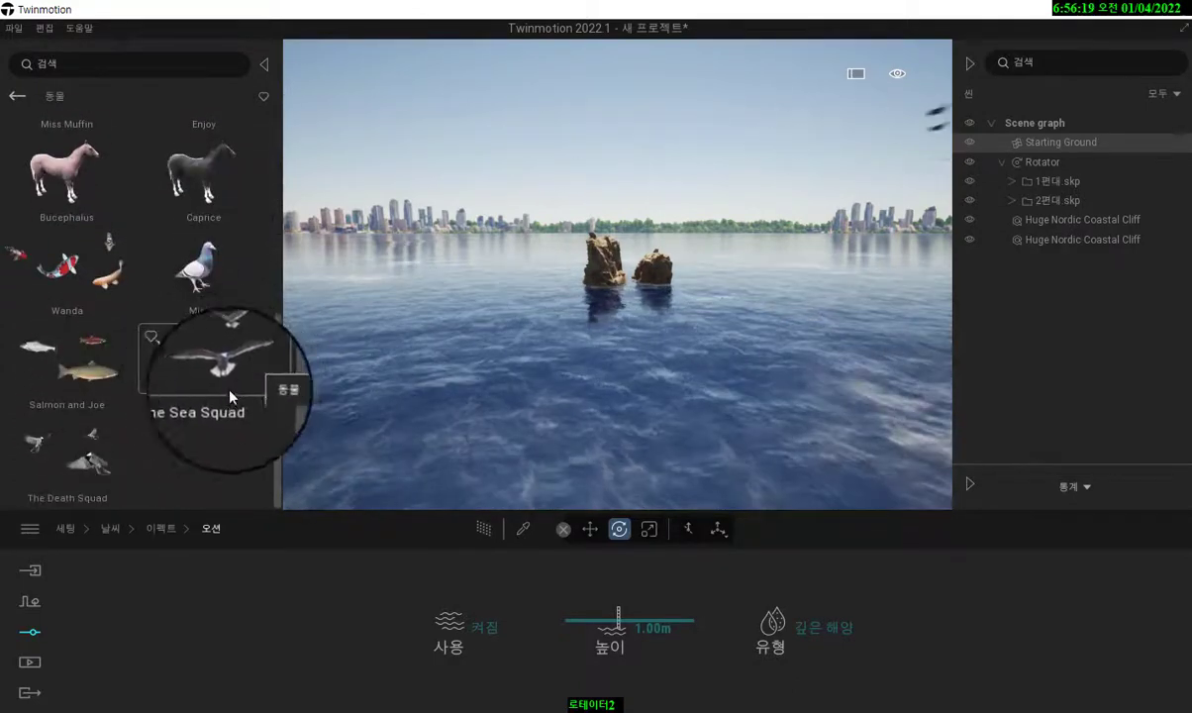
pyautogui.moveTo(220, 372); pyautogui.dragTo(614, 317)
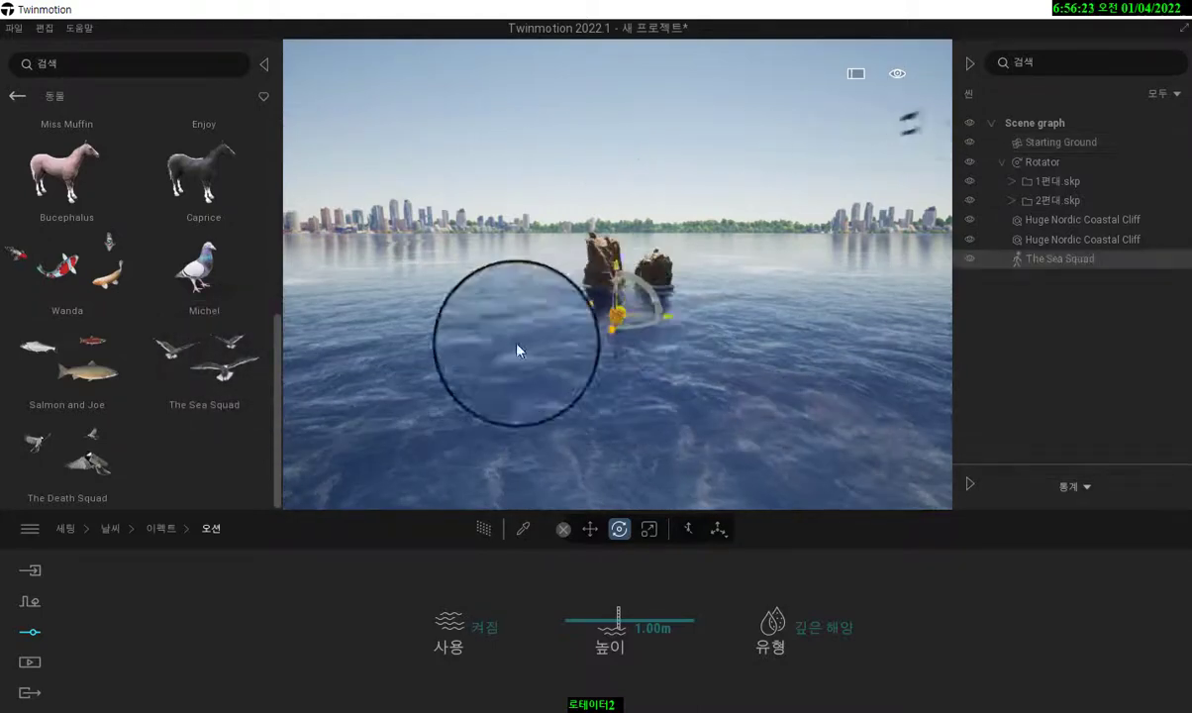
pyautogui.moveTo(232, 359); pyautogui.dragTo(697, 294)
pyautogui.moveTo(216, 365); pyautogui.dragTo(564, 269)
pyautogui.moveTo(233, 354); pyautogui.dragTo(645, 318)
pyautogui.moveTo(229, 352); pyautogui.dragTo(547, 299)
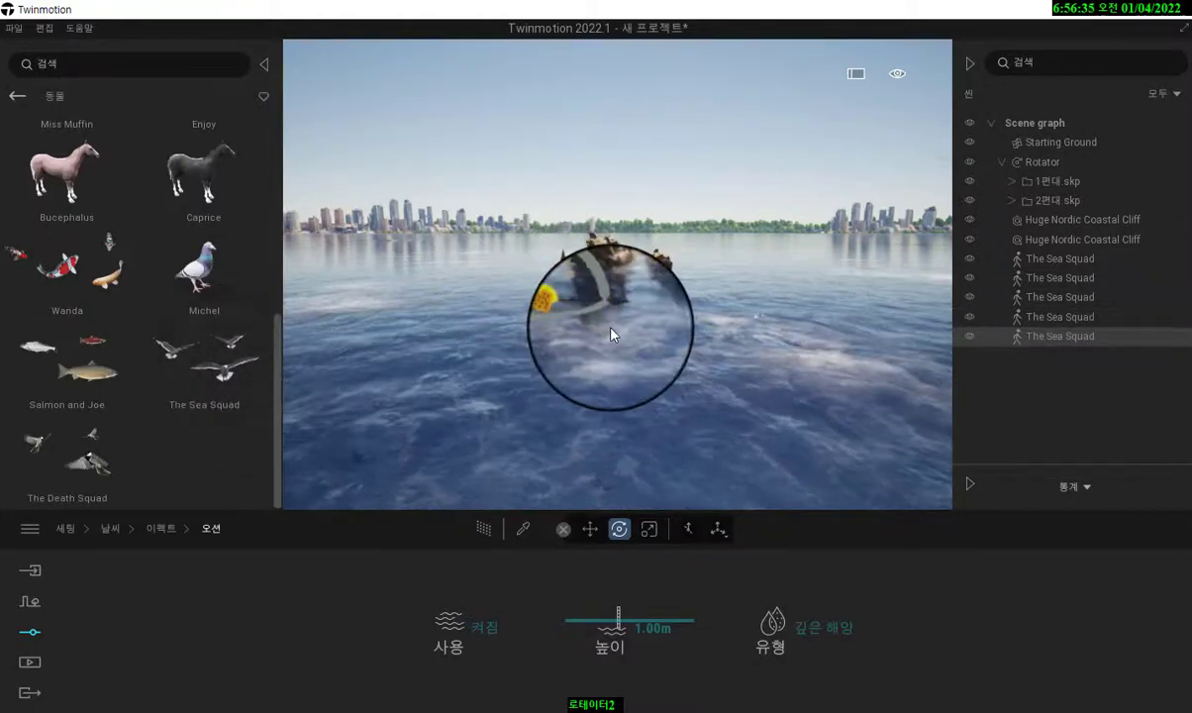
pyautogui.click(264, 65)
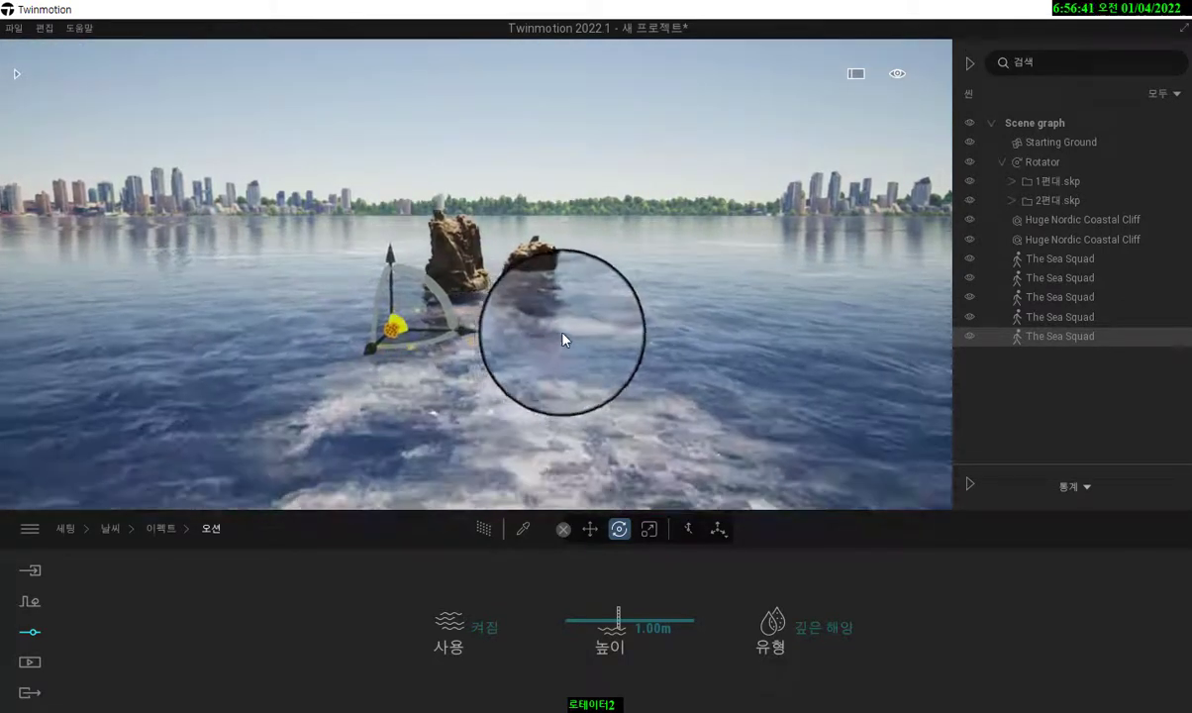
pyautogui.click(661, 288)
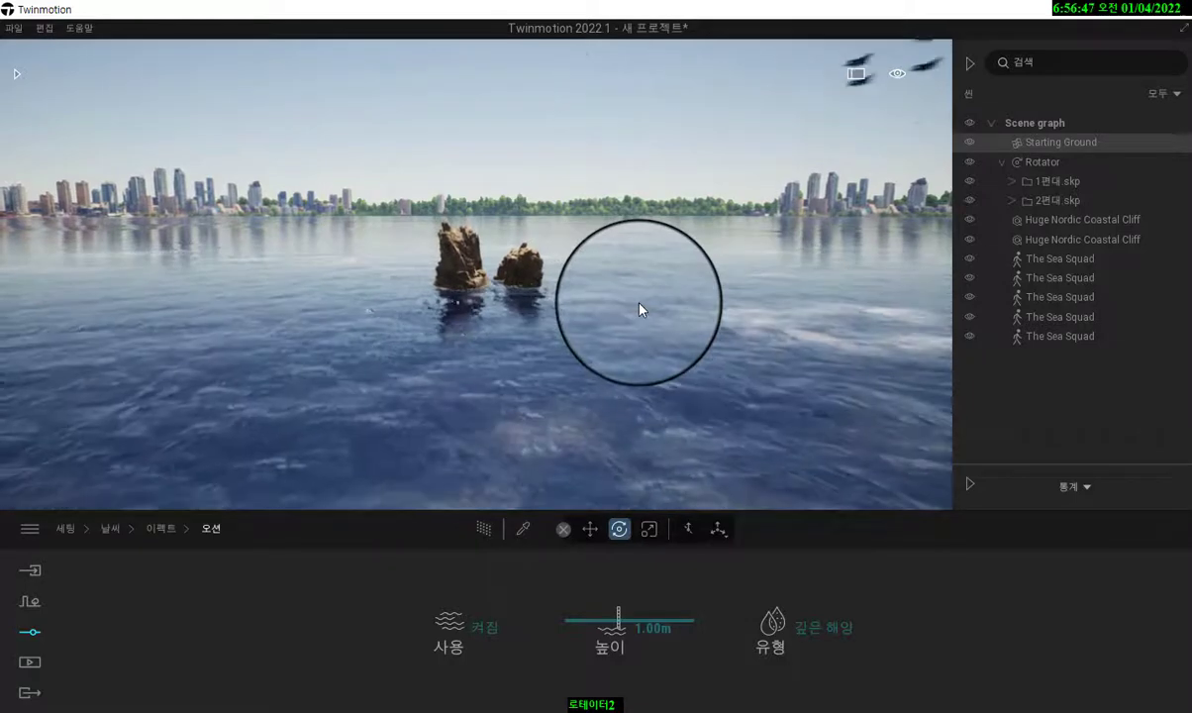
# Draw a custom path with the pen tool from the left foreground across the water, past the two cliffs to the far right, and finish it.
pyautogui.moveTo(171, 328); pyautogui.dragTo(153, 327, button='right')
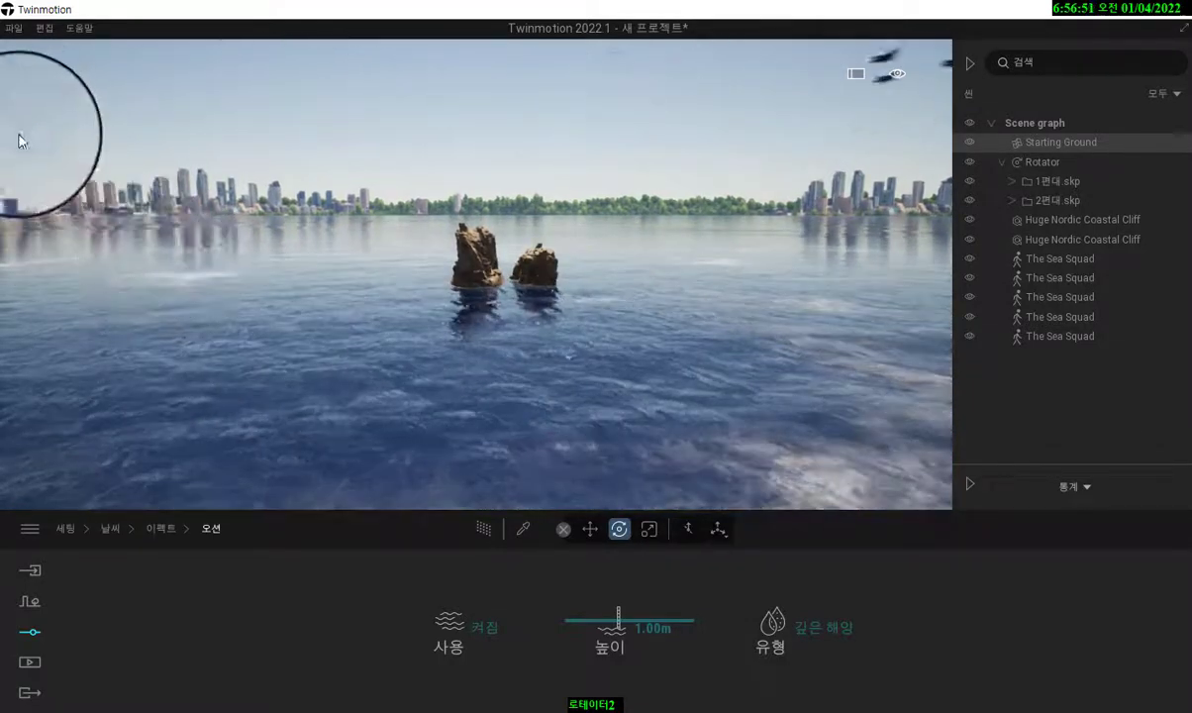
pyautogui.click(16, 69)
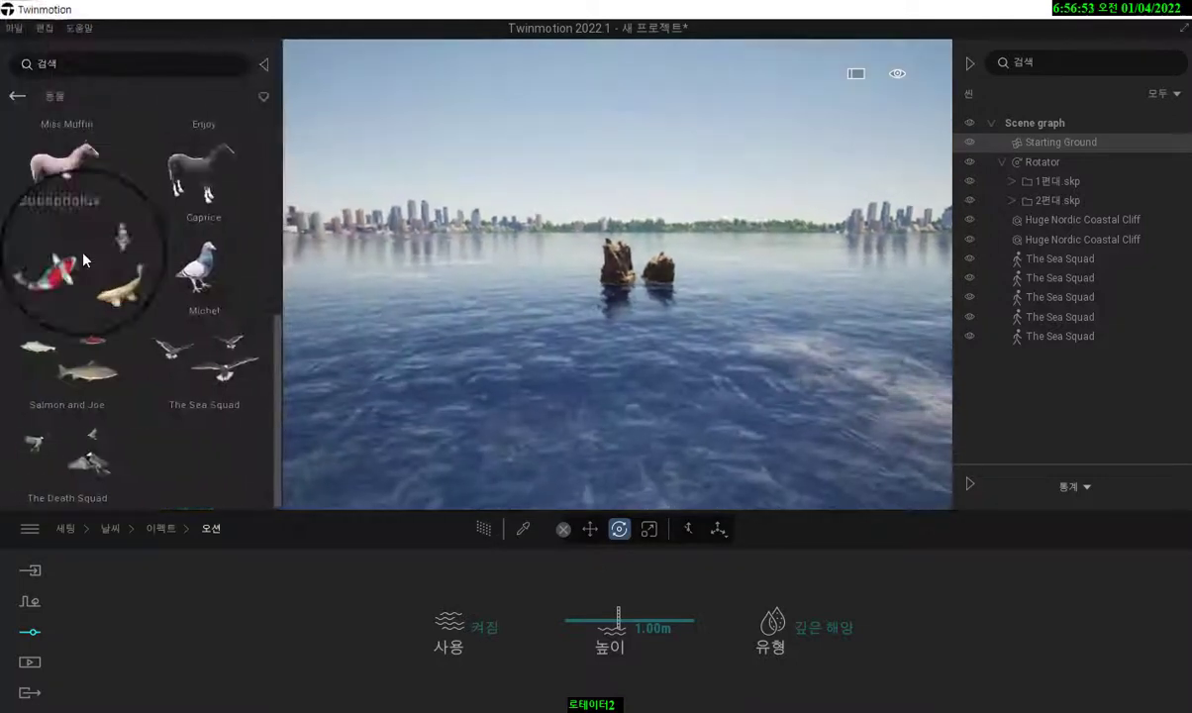
pyautogui.click(33, 604)
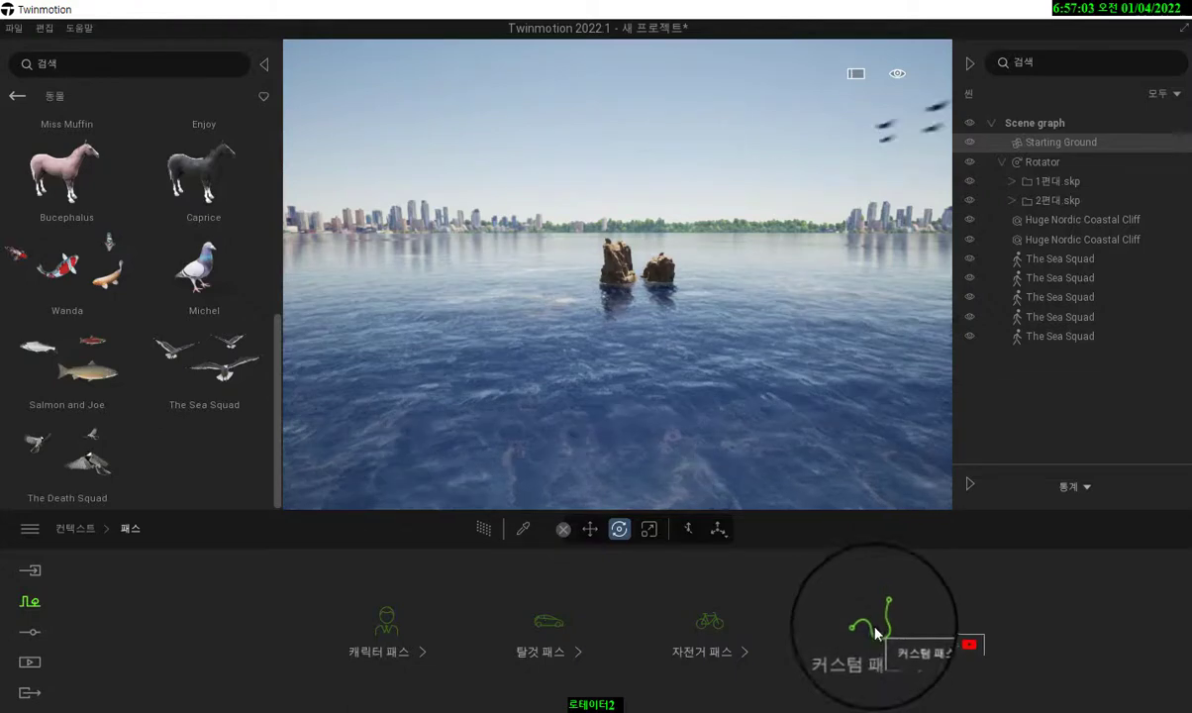
pyautogui.click(874, 634)
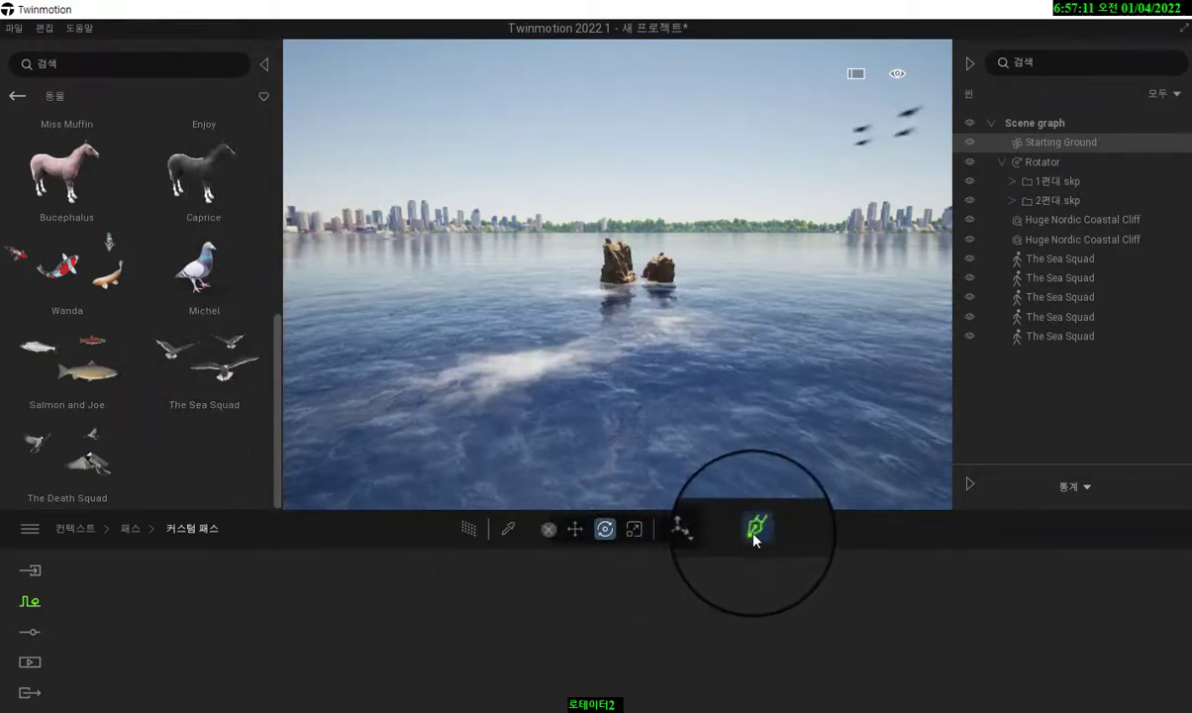
pyautogui.click(264, 64)
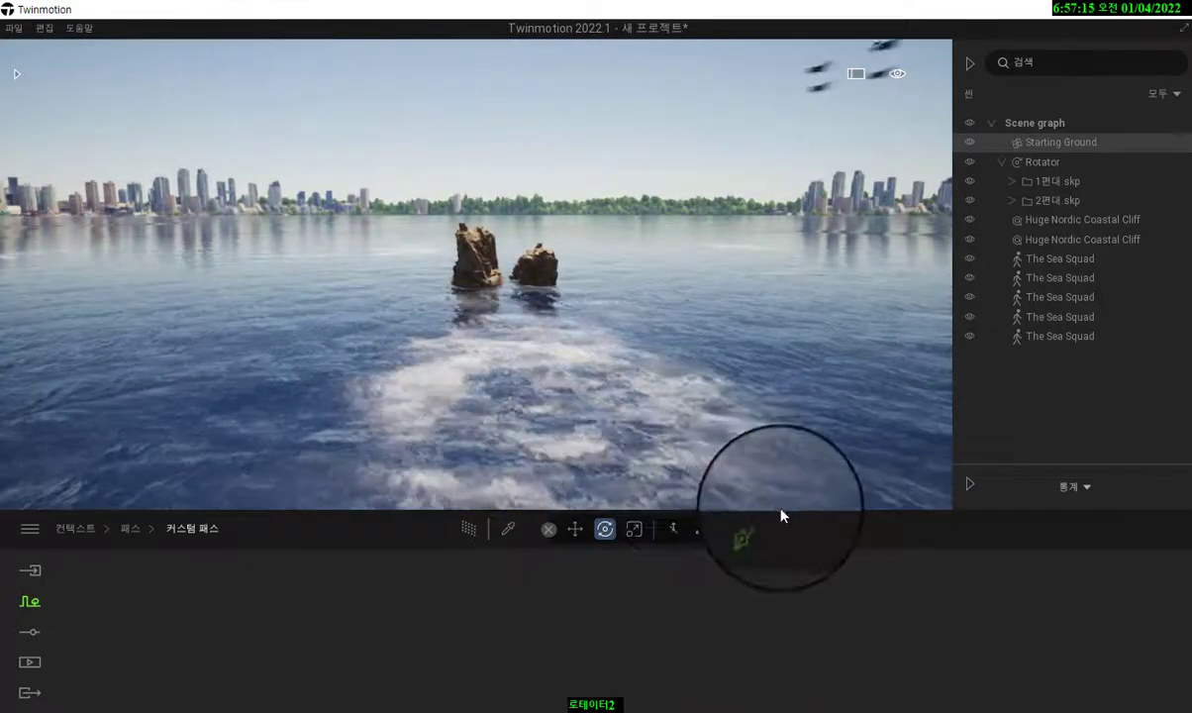
pyautogui.click(754, 527)
pyautogui.click(639, 474)
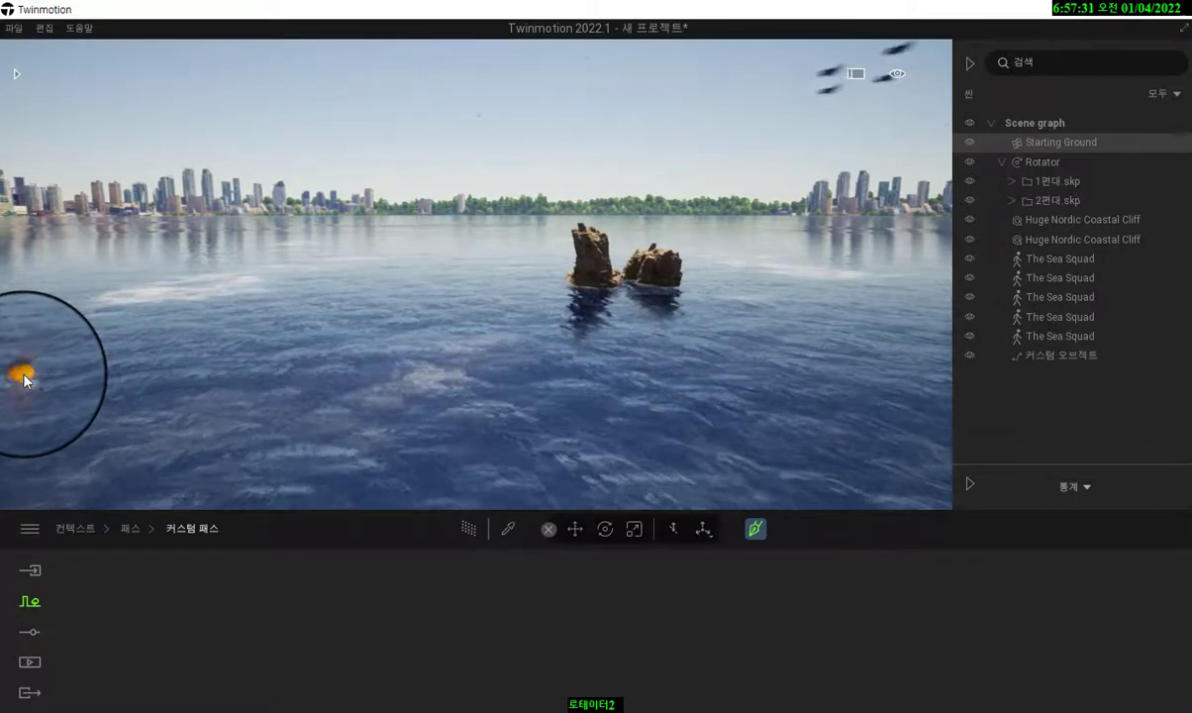
pyautogui.click(23, 375)
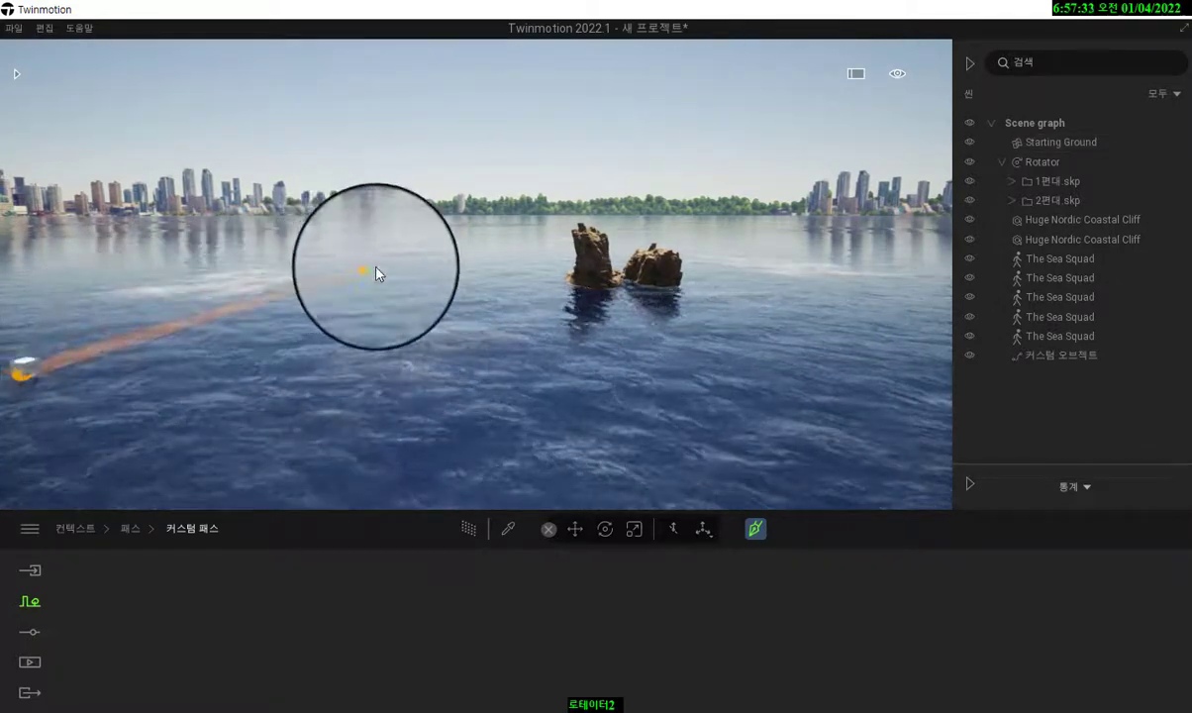
pyautogui.click(377, 265)
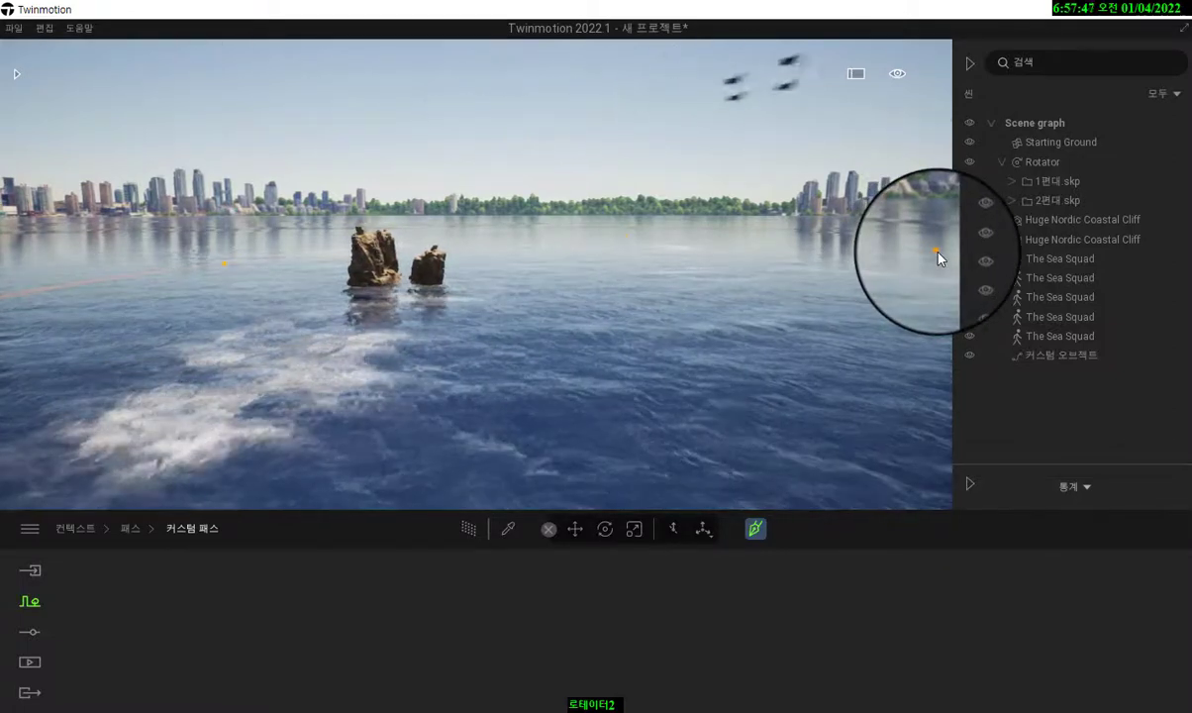
pyautogui.press('Escape')
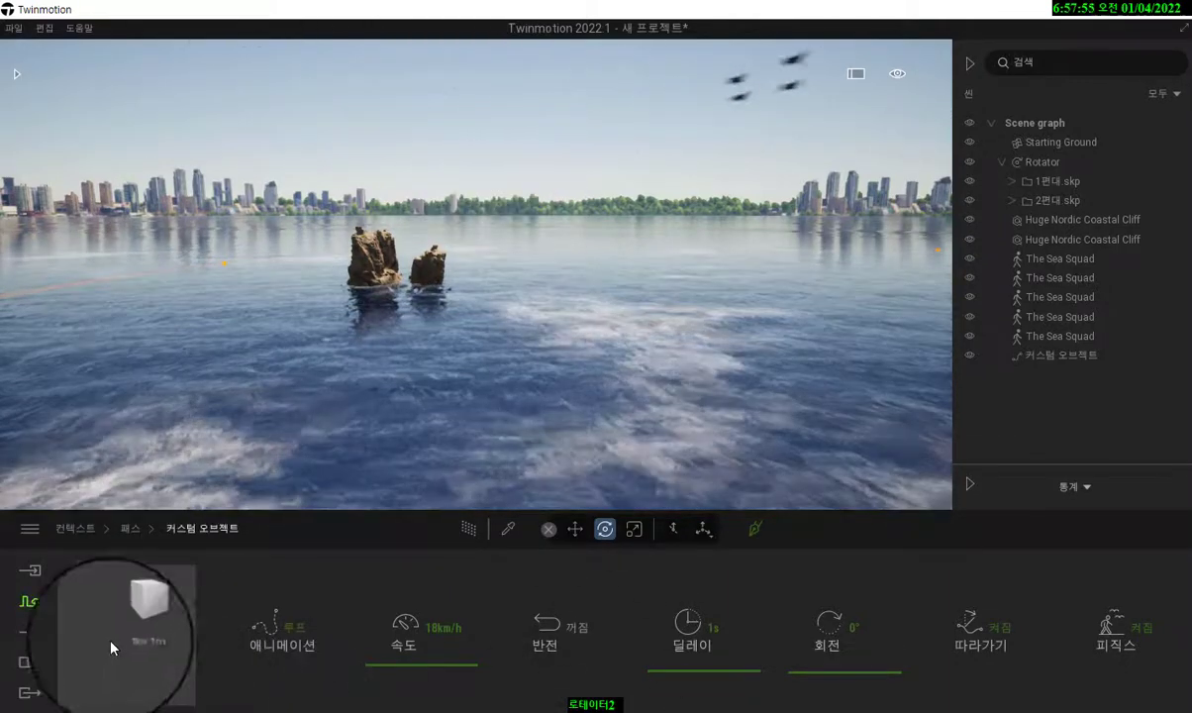
# Expand the asset library and go back from the animal assets to its top-level categories.
pyautogui.click(16, 70)
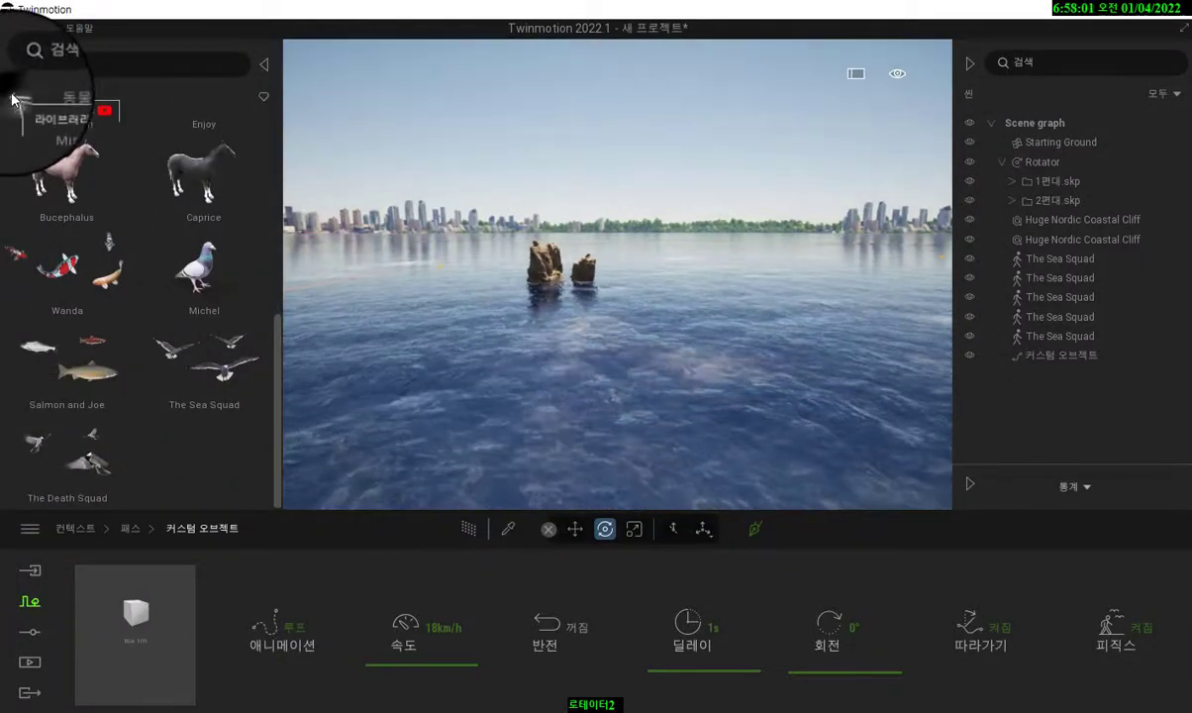
pyautogui.click(13, 98)
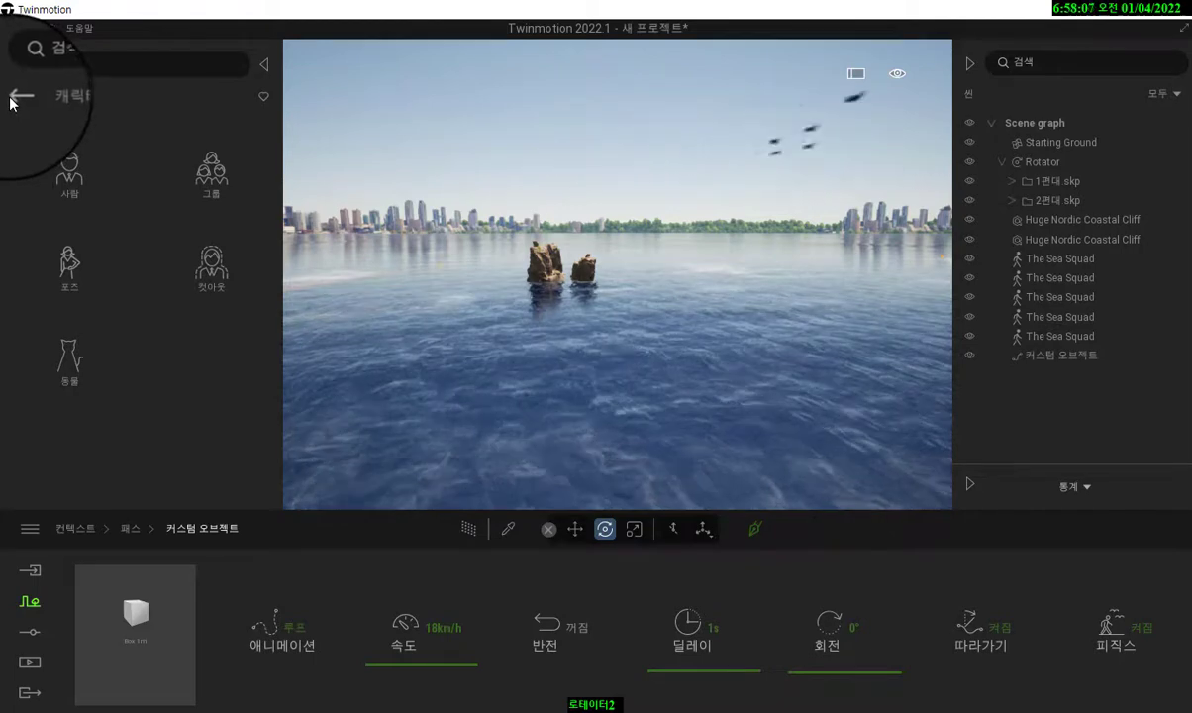
pyautogui.click(13, 99)
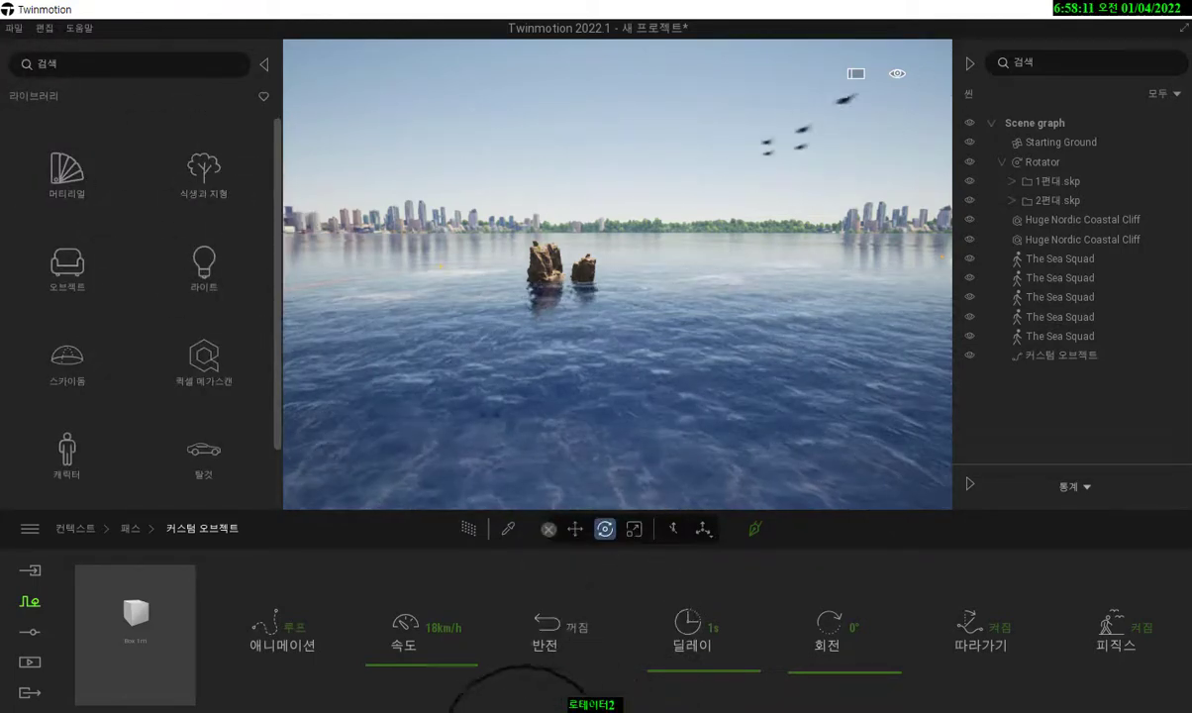
pyautogui.click(499, 711)
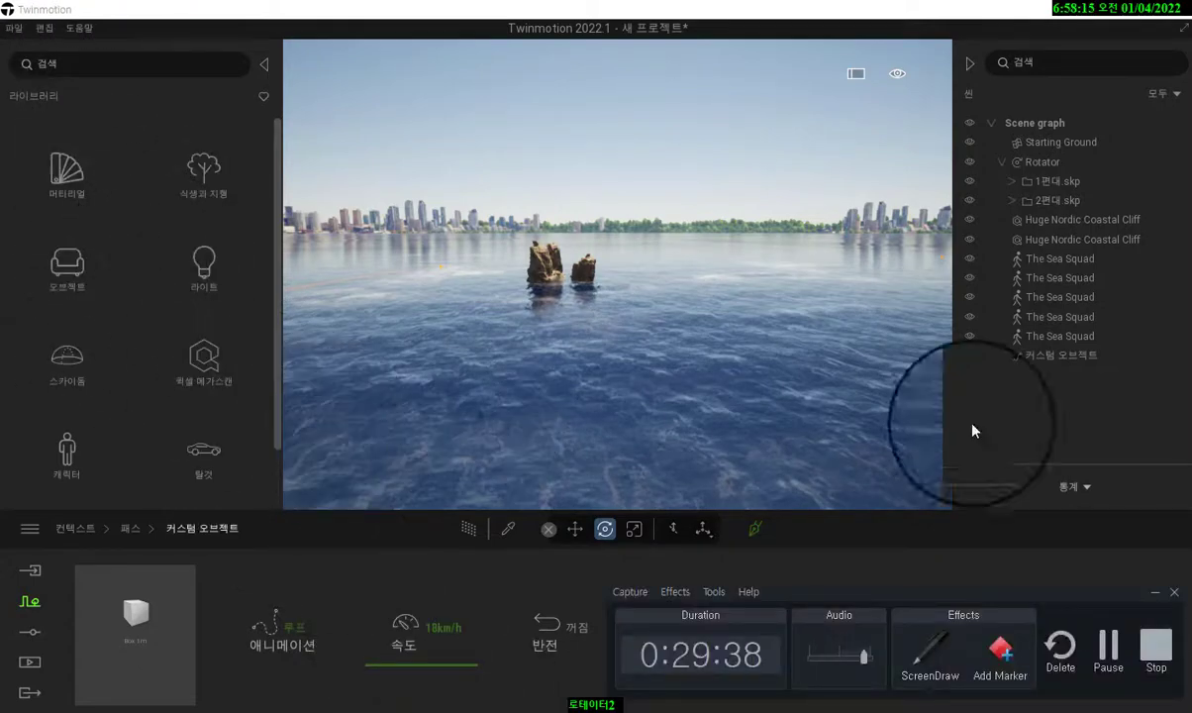
pyautogui.click(1155, 592)
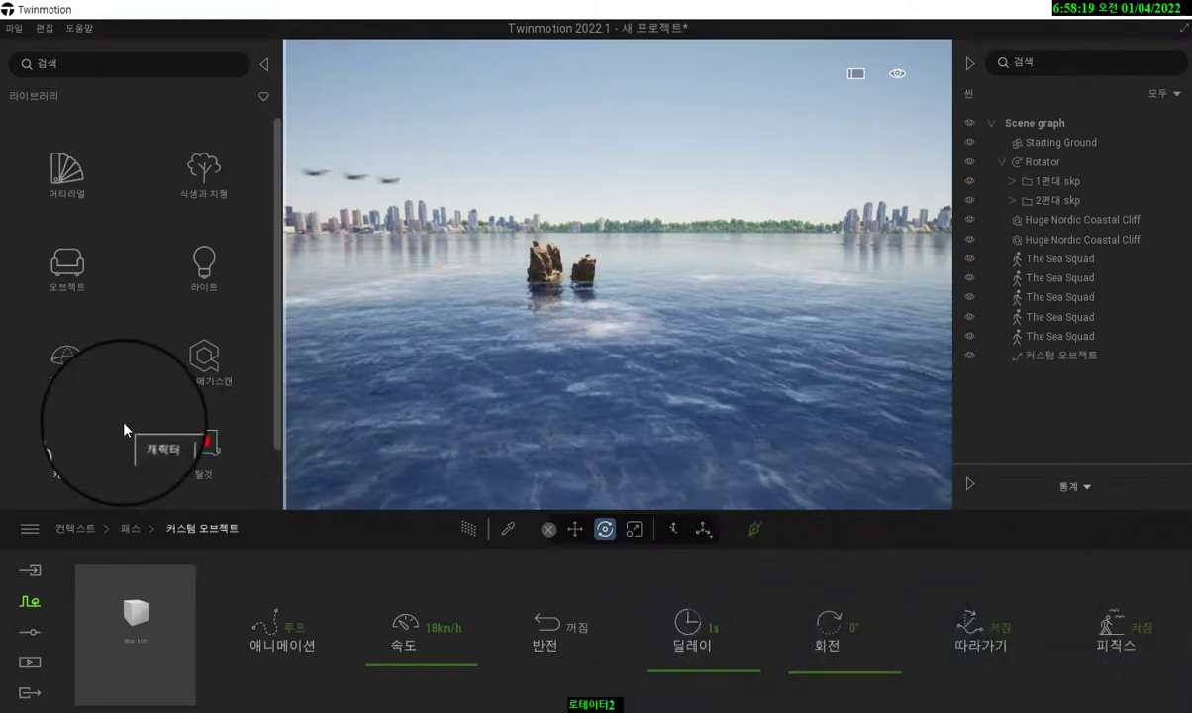
# Replace the custom path's default cube with Sail boat 02 from Vehicles > Boats and collapse the library.
pyautogui.scroll(-1, 114, 399)
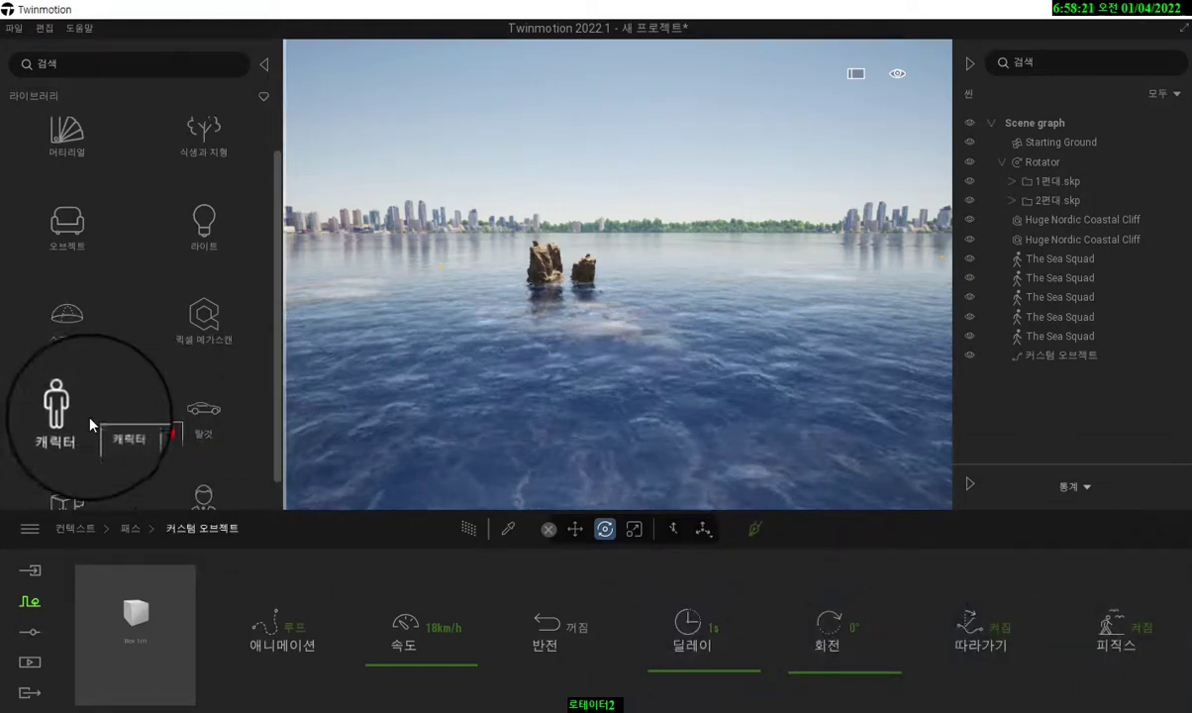
pyautogui.scroll(-1, 89, 426)
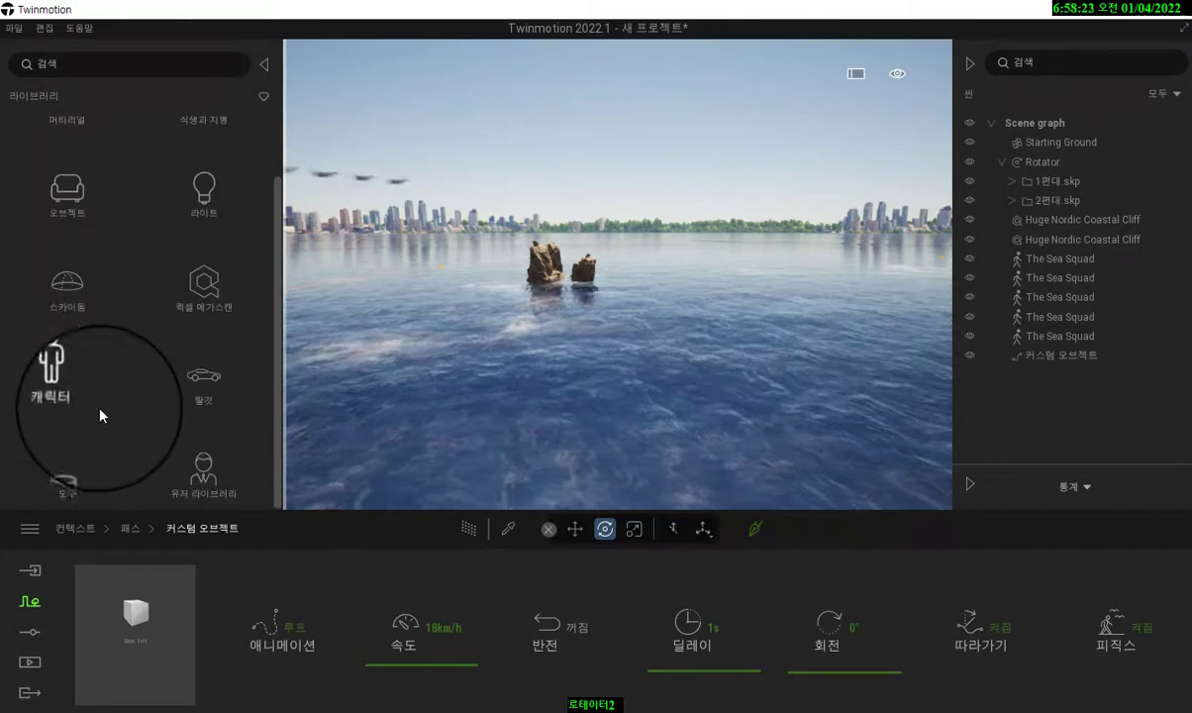
pyautogui.scroll(1, 128, 411)
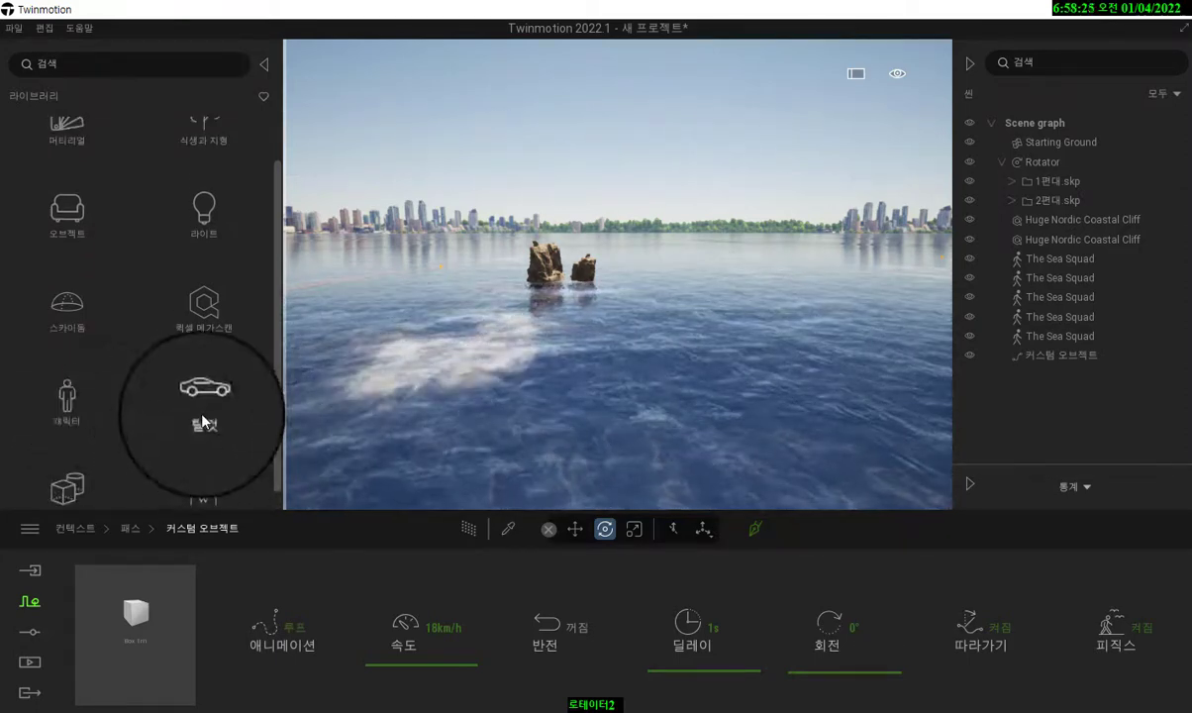
pyautogui.click(201, 399)
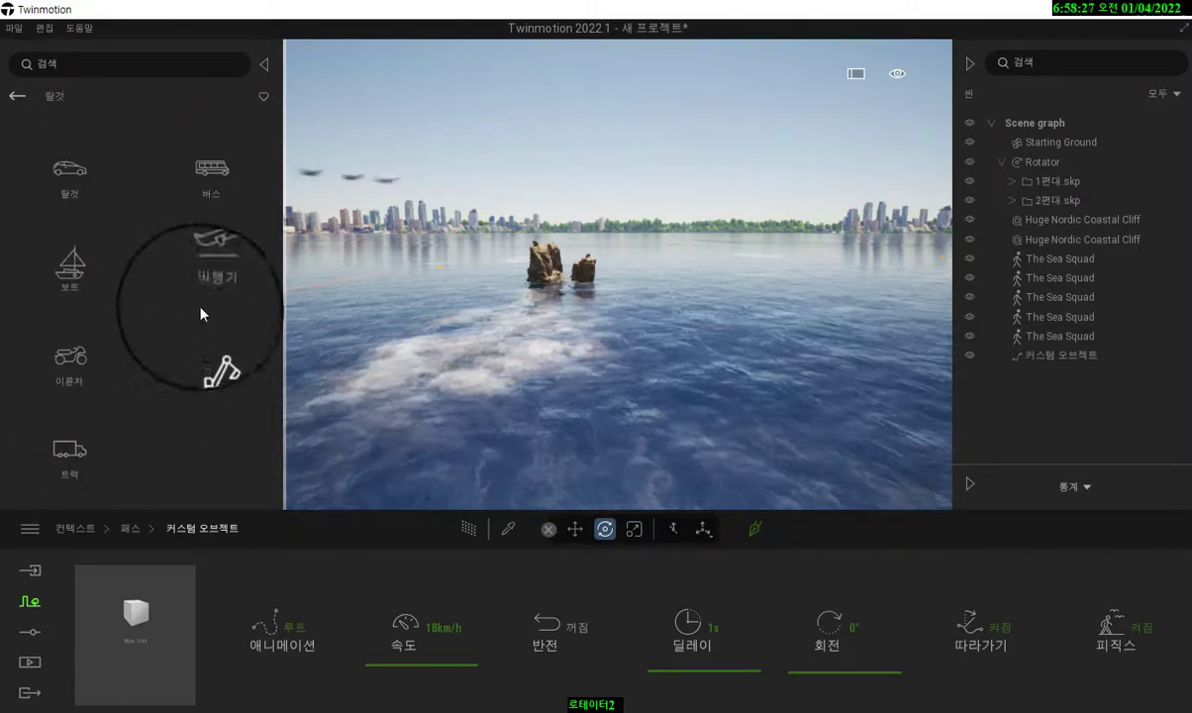
pyautogui.click(74, 269)
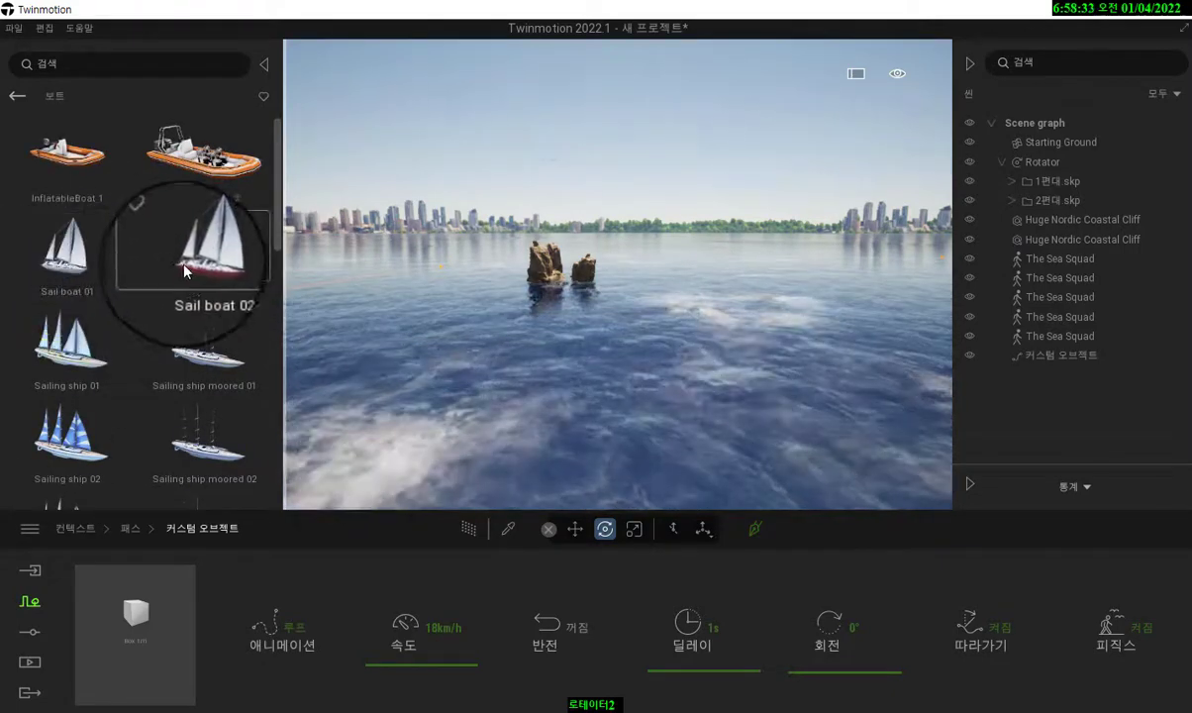
pyautogui.moveTo(198, 257); pyautogui.dragTo(137, 619)
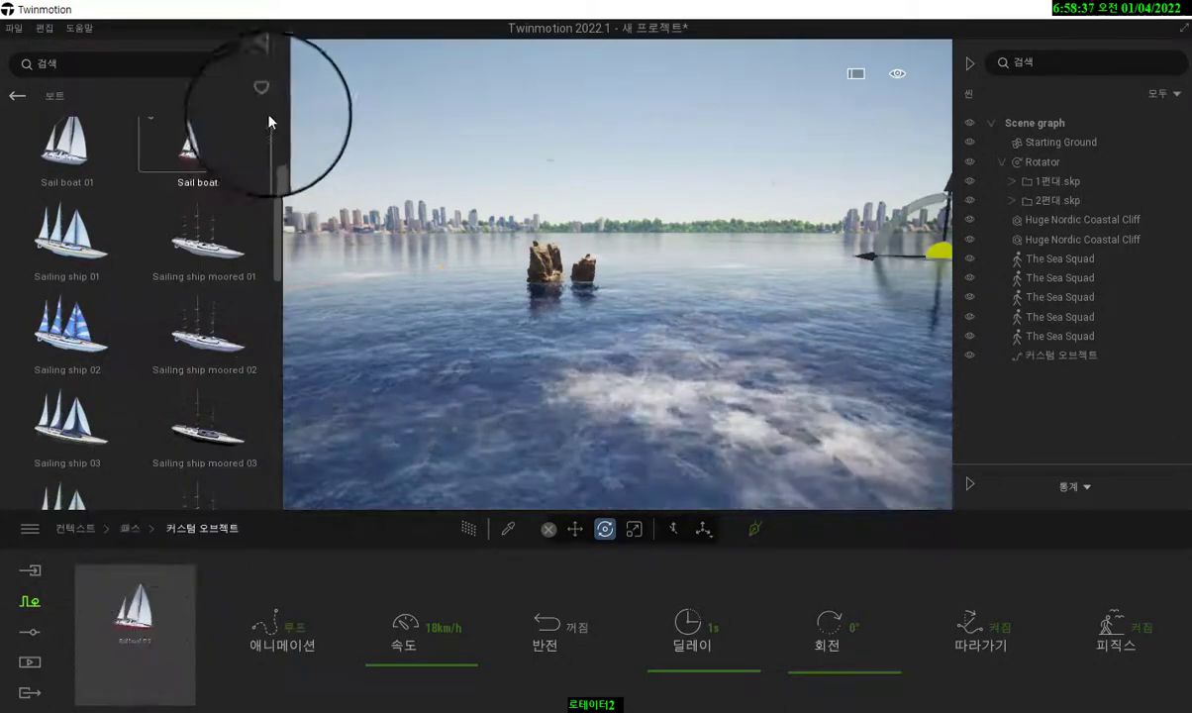
pyautogui.click(264, 66)
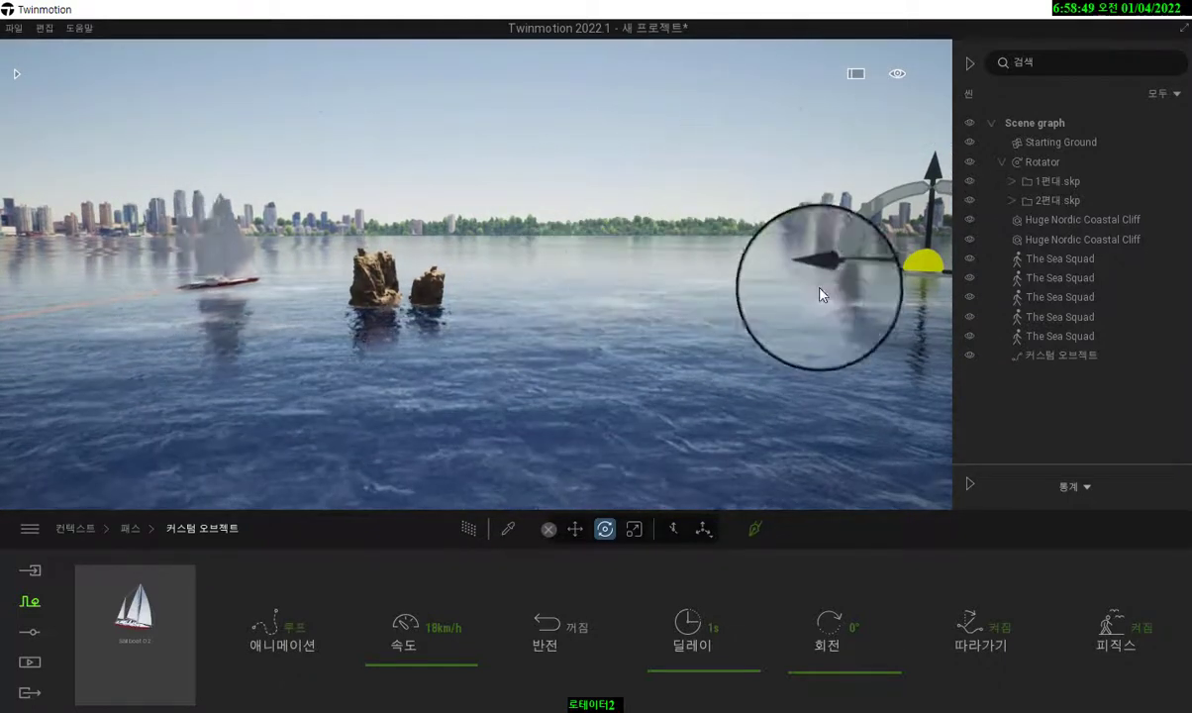
# Collapse the Rotator's contents in the scene graph, select the Rotator and turn its Play setting off.
pyautogui.click(1002, 163)
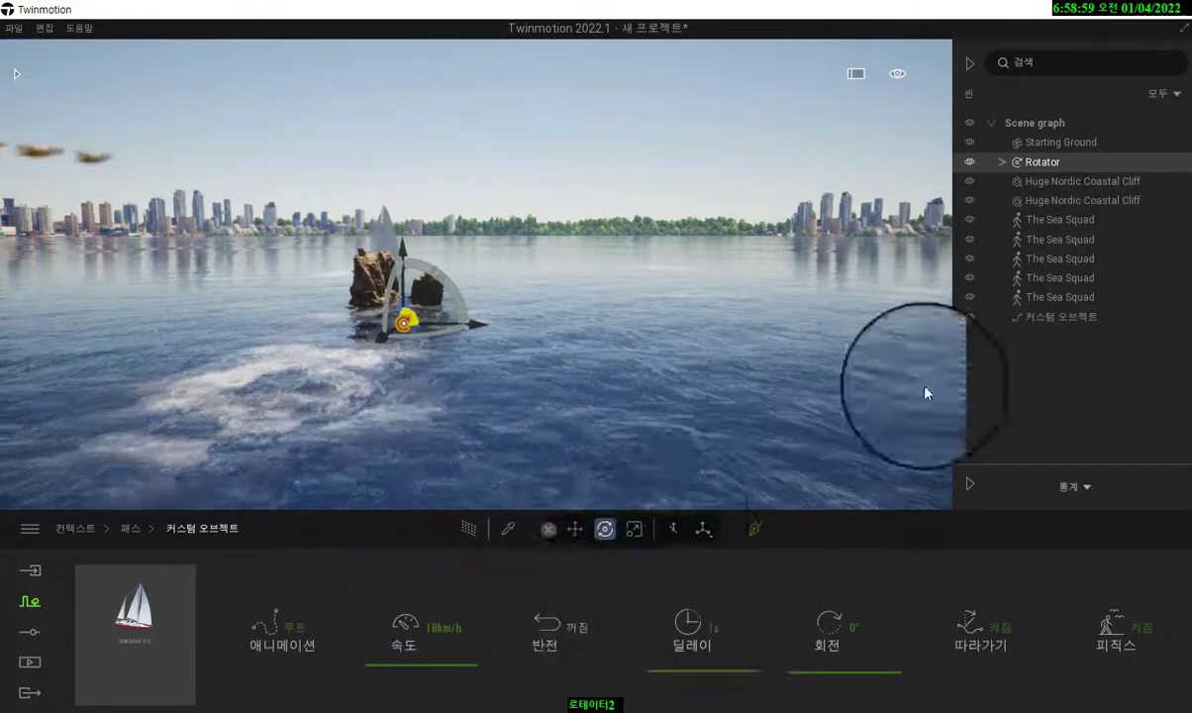
pyautogui.click(1062, 204)
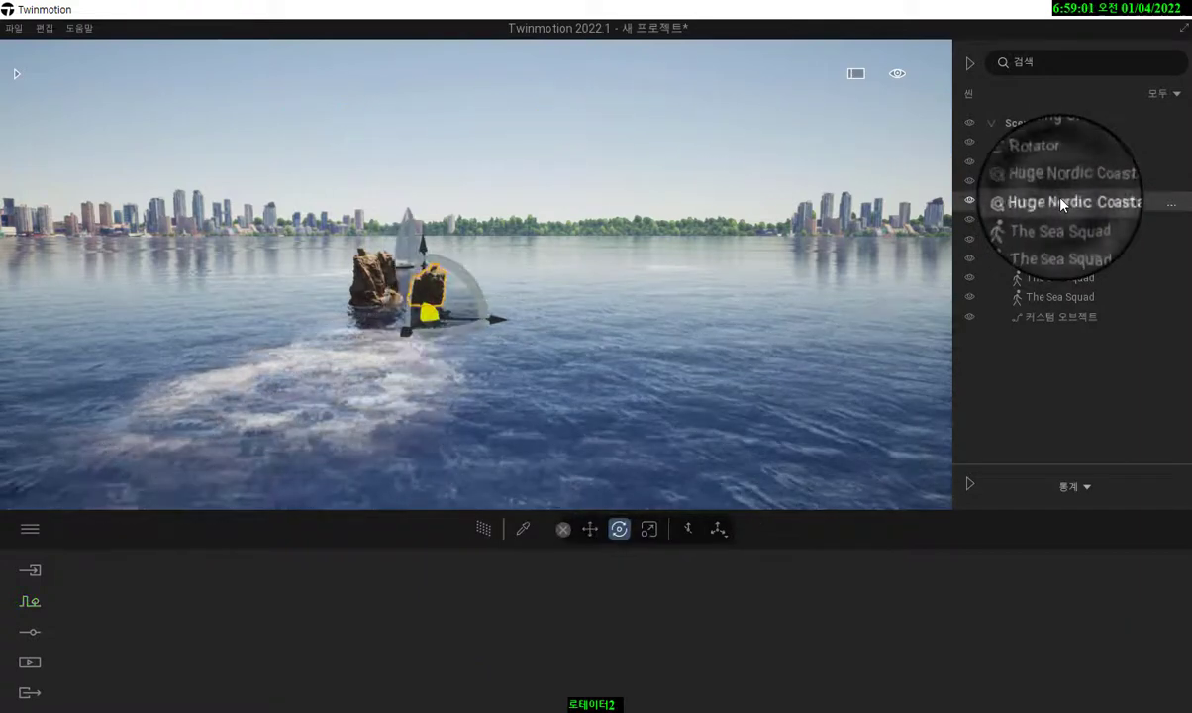
pyautogui.click(1043, 163)
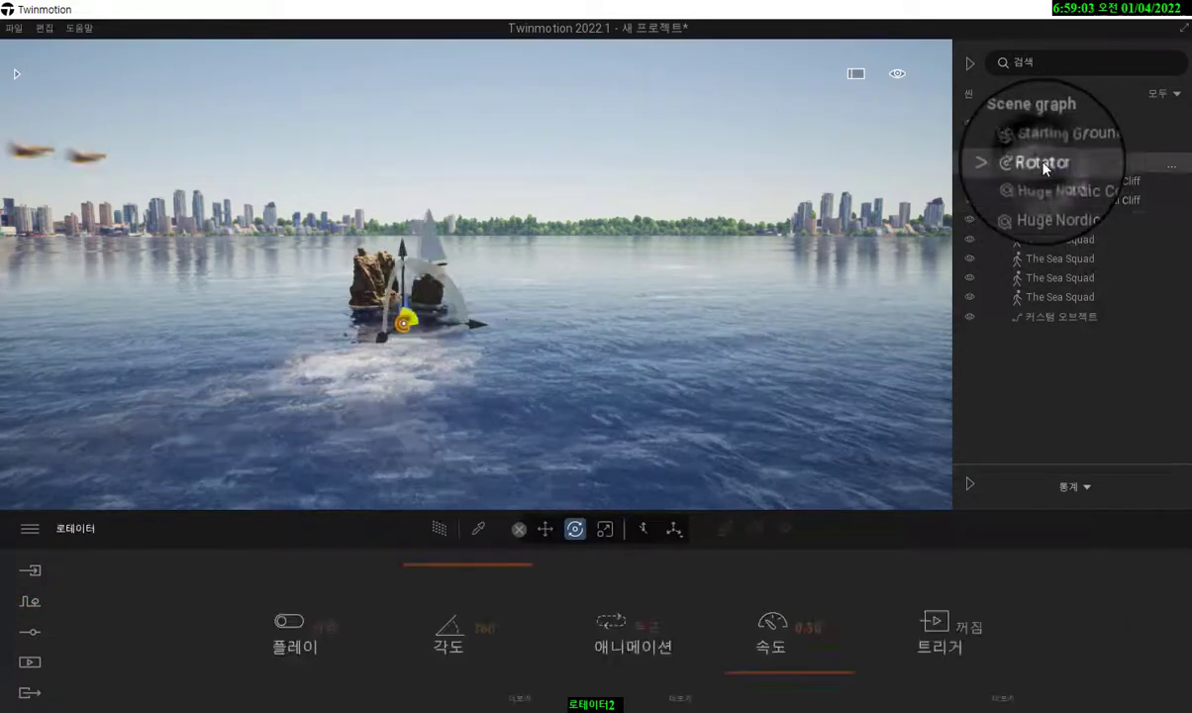
pyautogui.click(285, 621)
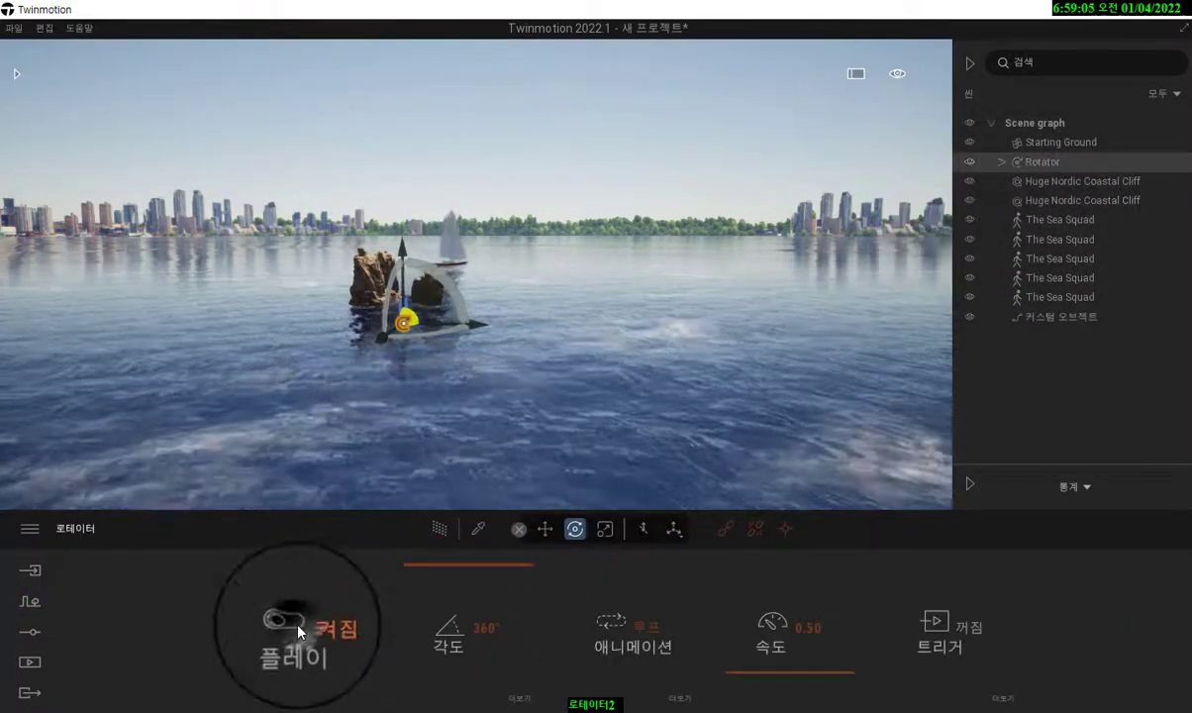
pyautogui.click(297, 629)
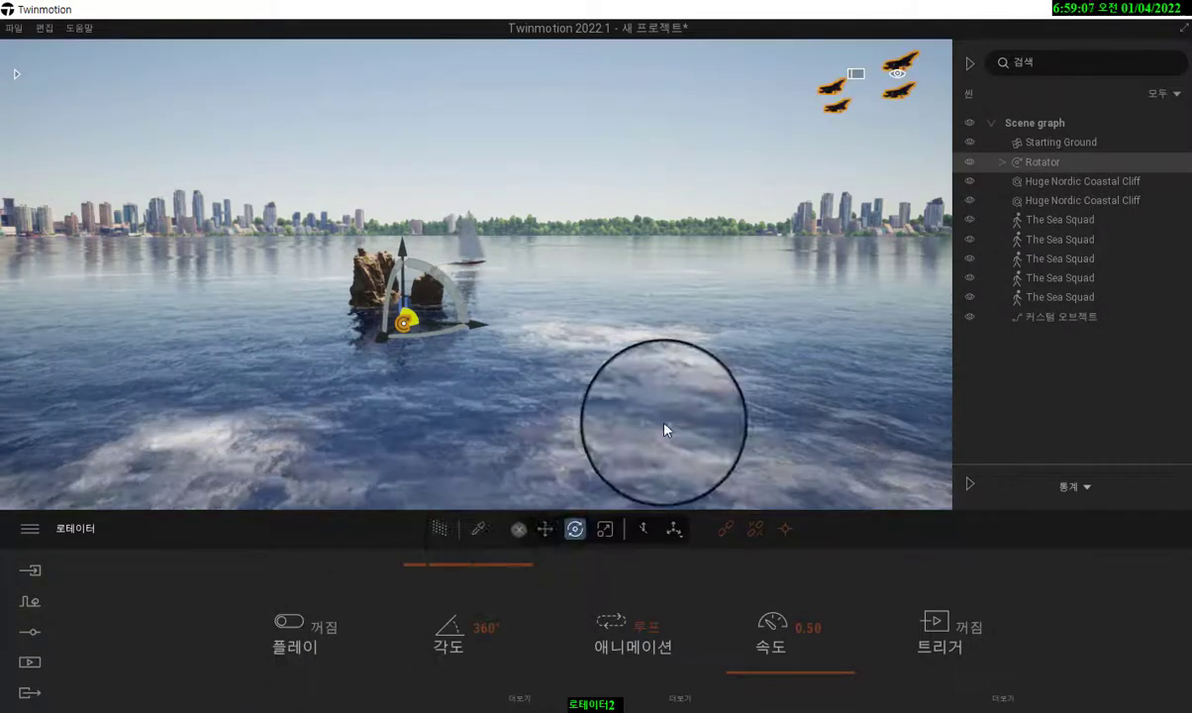
pyautogui.moveTo(670, 413); pyautogui.dragTo(683, 404, button='right')
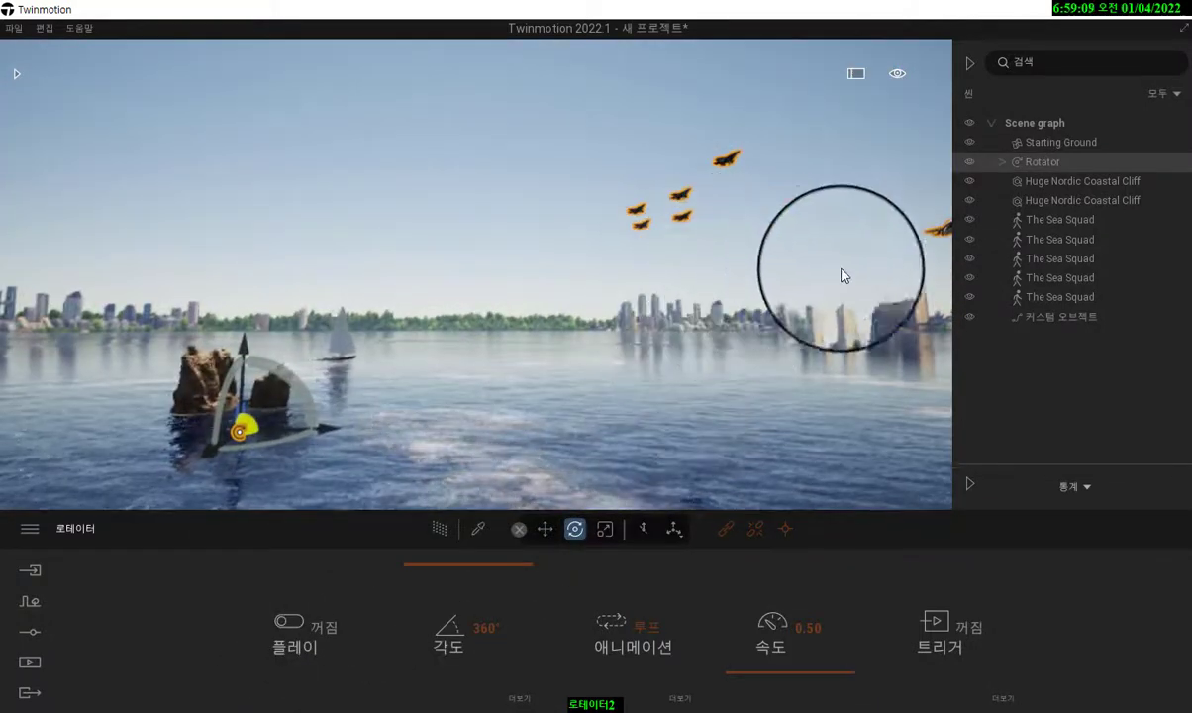
# Expand the Rotator's contents and rotate the 2편대.skp formation so its four jets bank steeply over the water.
pyautogui.click(1003, 166)
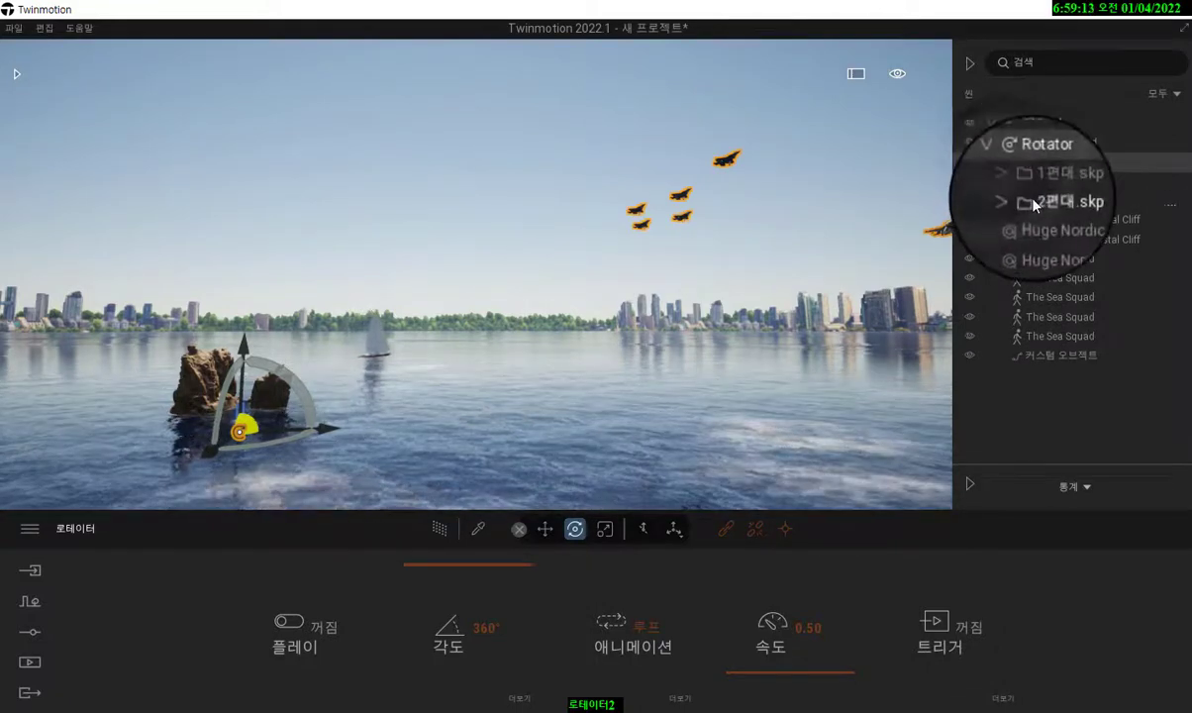
pyautogui.click(1051, 184)
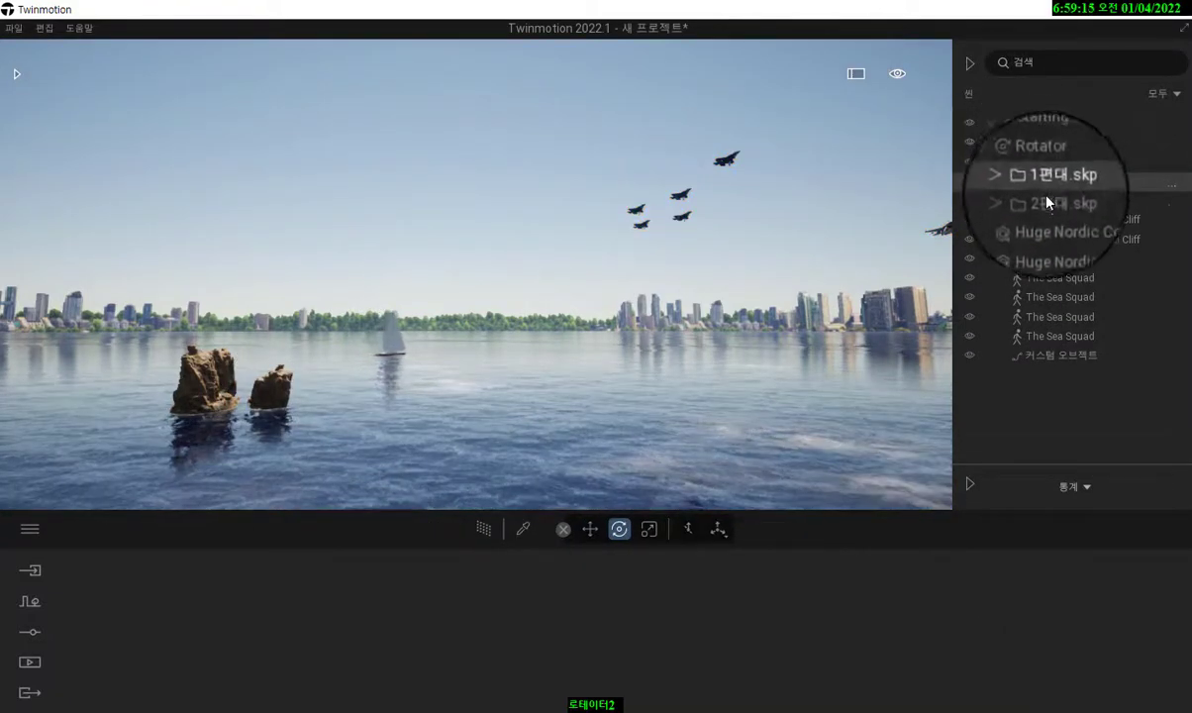
pyautogui.click(1048, 200)
pyautogui.moveTo(713, 339); pyautogui.dragTo(695, 137)
pyautogui.moveTo(685, 296); pyautogui.dragTo(705, 275, button='right')
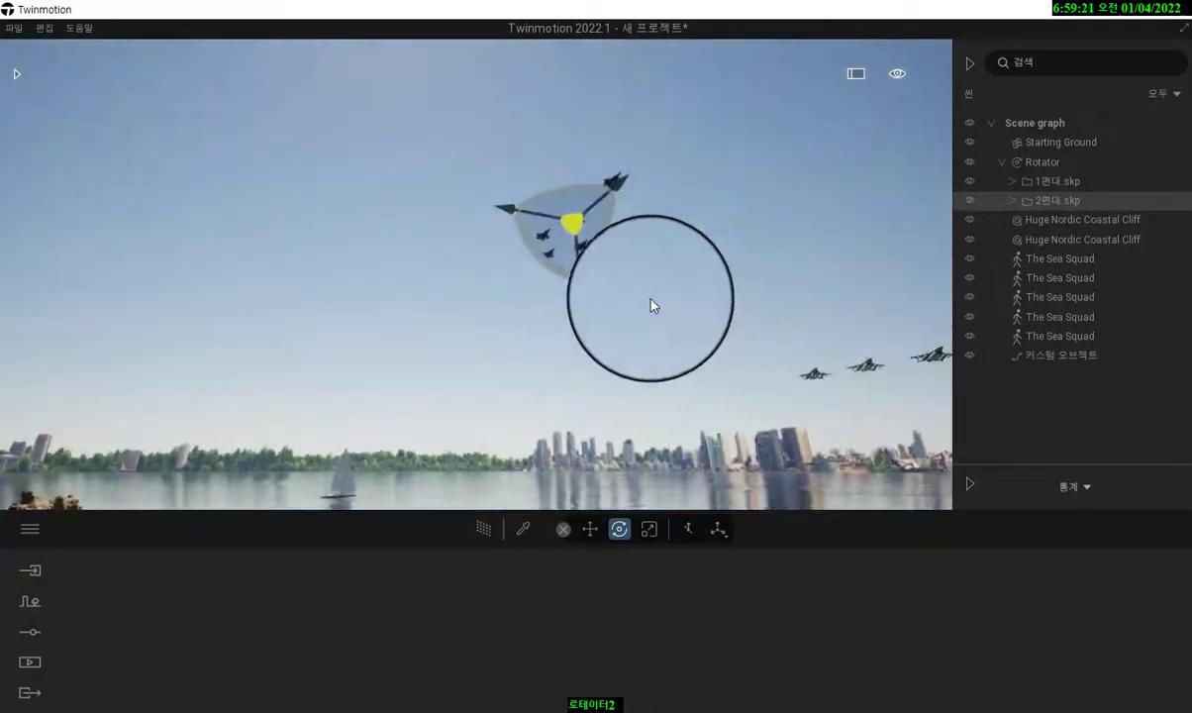
pyautogui.moveTo(586, 301); pyautogui.dragTo(208, 218)
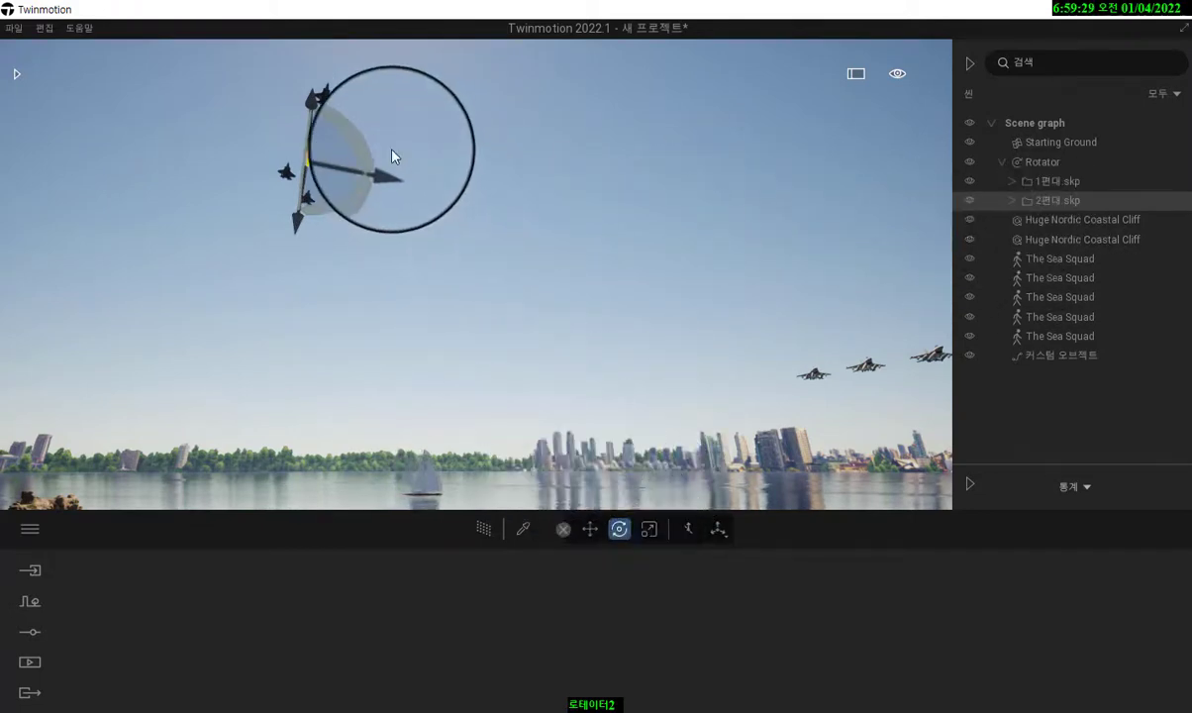
pyautogui.moveTo(362, 189); pyautogui.dragTo(325, 198)
pyautogui.moveTo(568, 211); pyautogui.dragTo(576, 217, button='right')
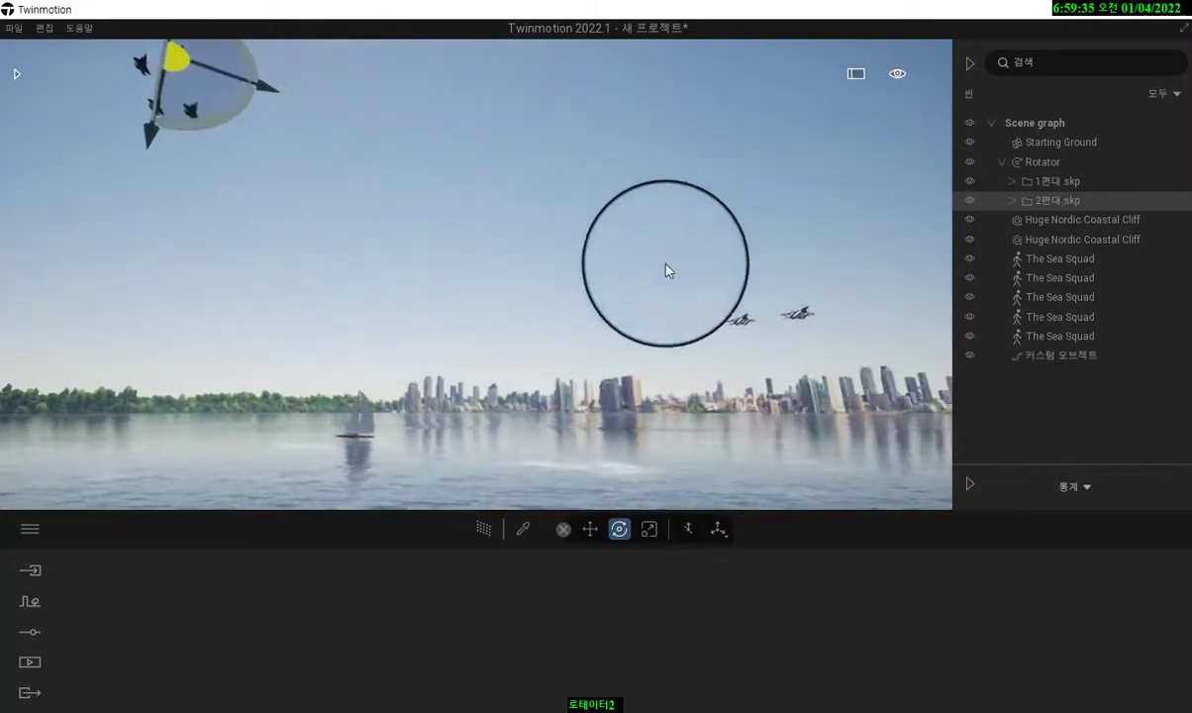
# Collapse and select the 1편대.skp folder in the Rotator, tilt its four-jet formation into a bank, and deselect it.
pyautogui.click(795, 314)
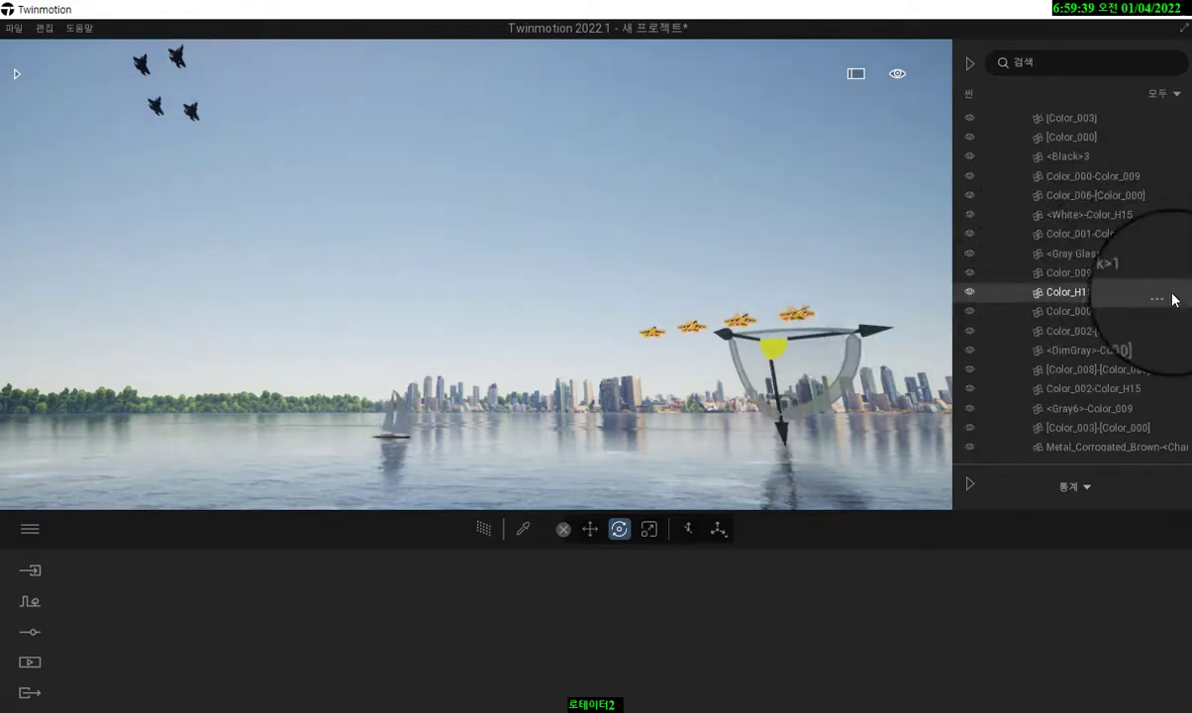
pyautogui.moveTo(1187, 269); pyautogui.dragTo(1187, 94)
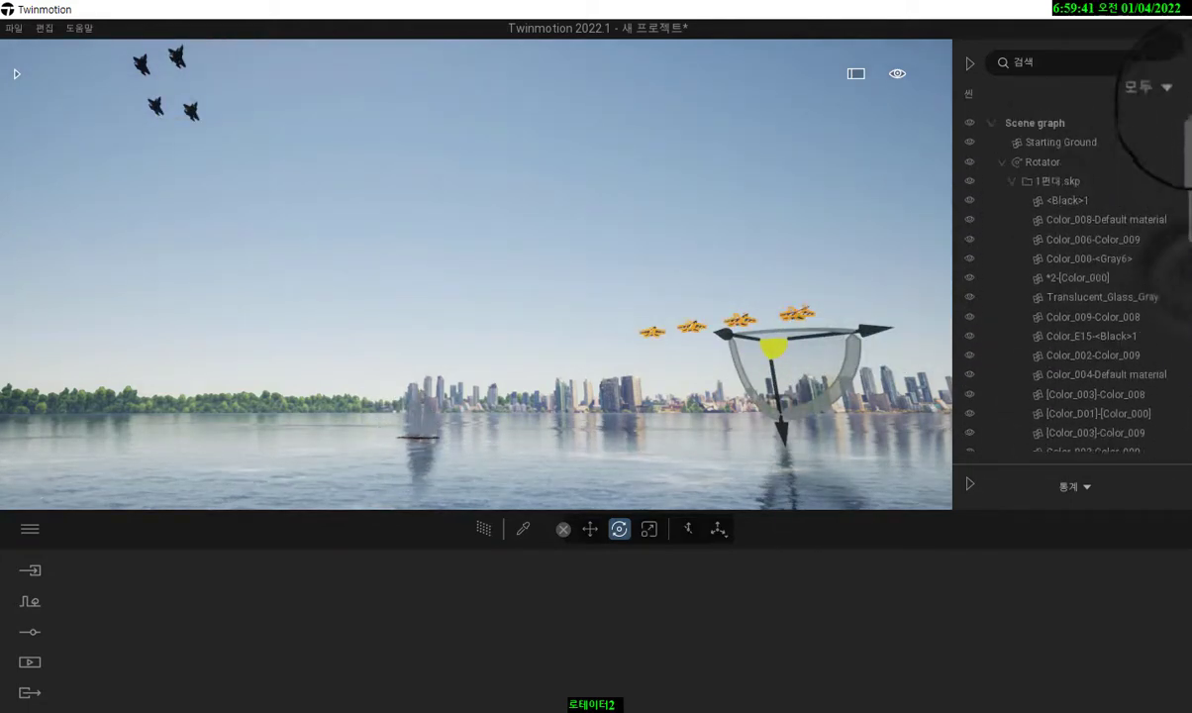
pyautogui.click(1010, 178)
pyautogui.click(1010, 180)
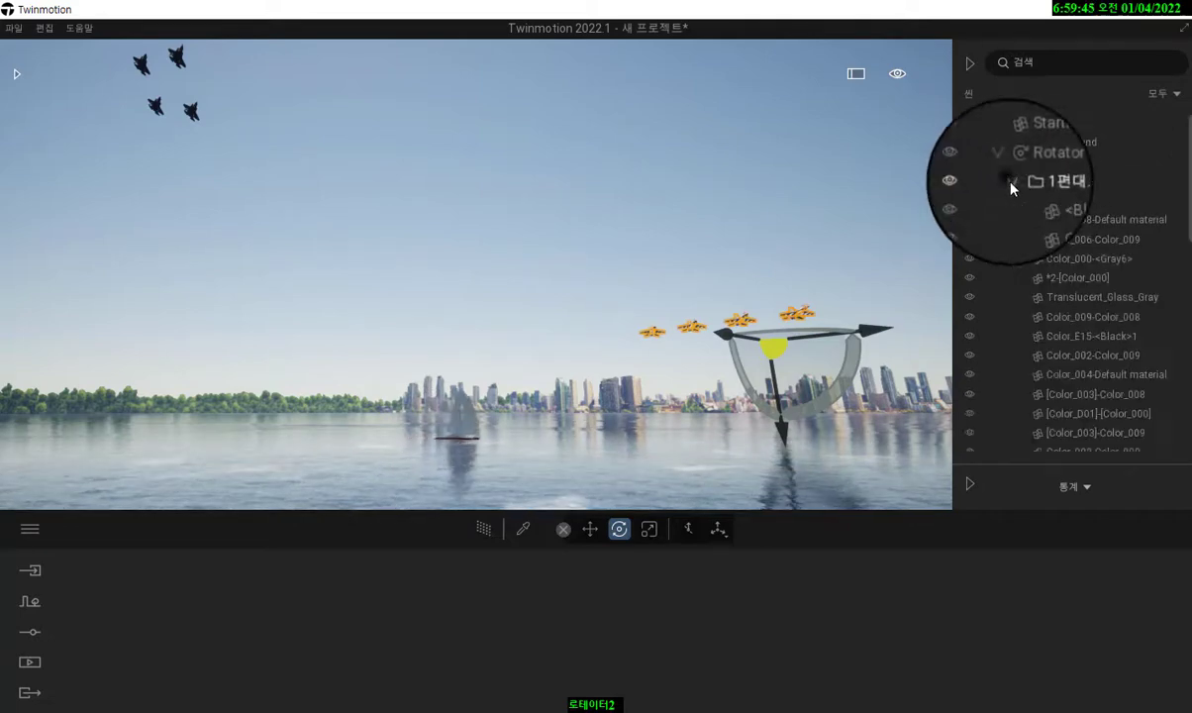
pyautogui.click(1061, 303)
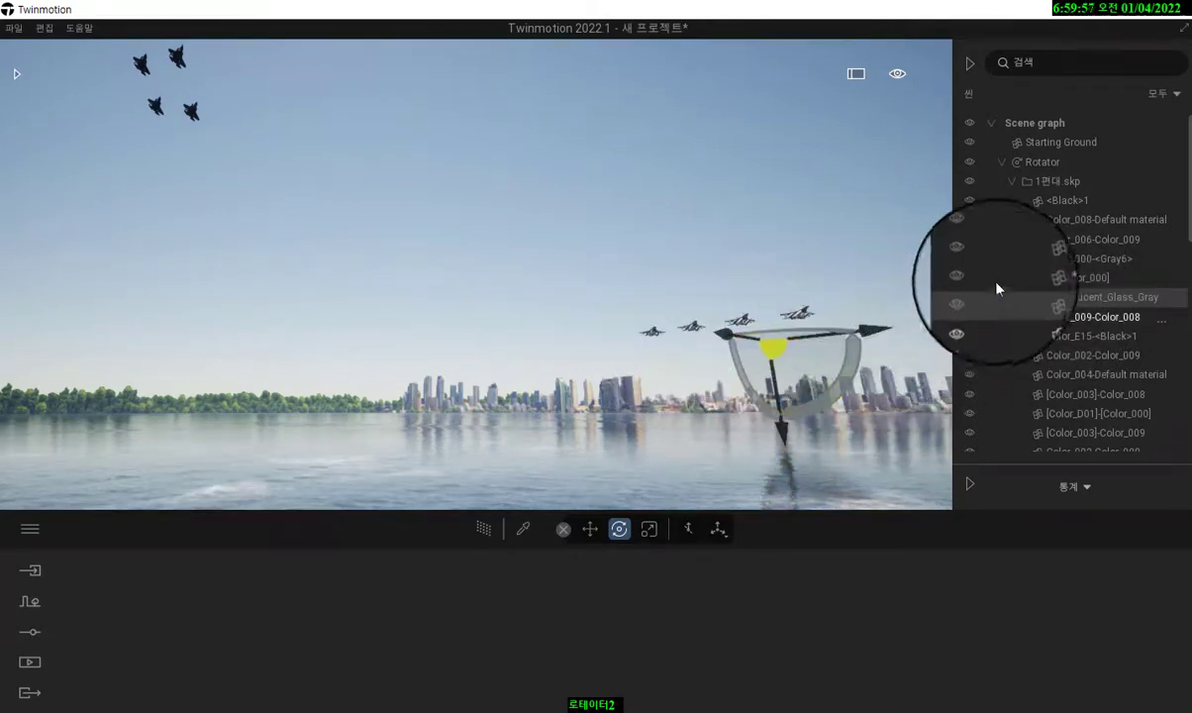
pyautogui.click(1012, 186)
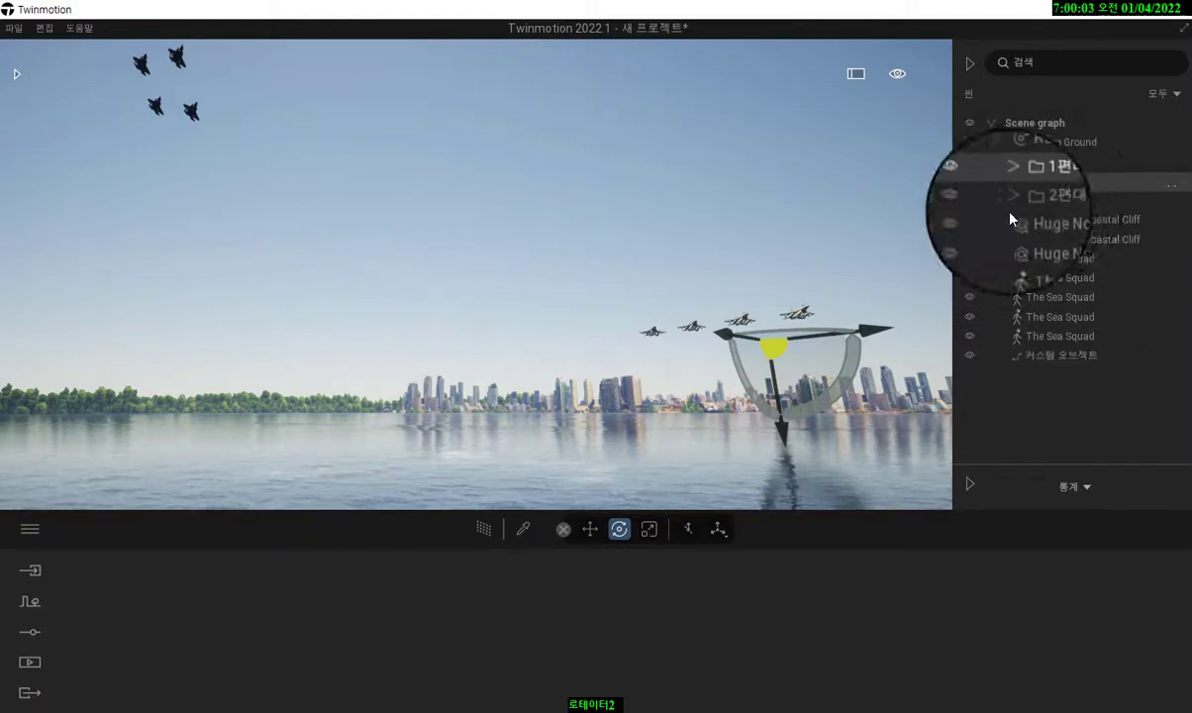
pyautogui.moveTo(781, 433); pyautogui.dragTo(752, 148)
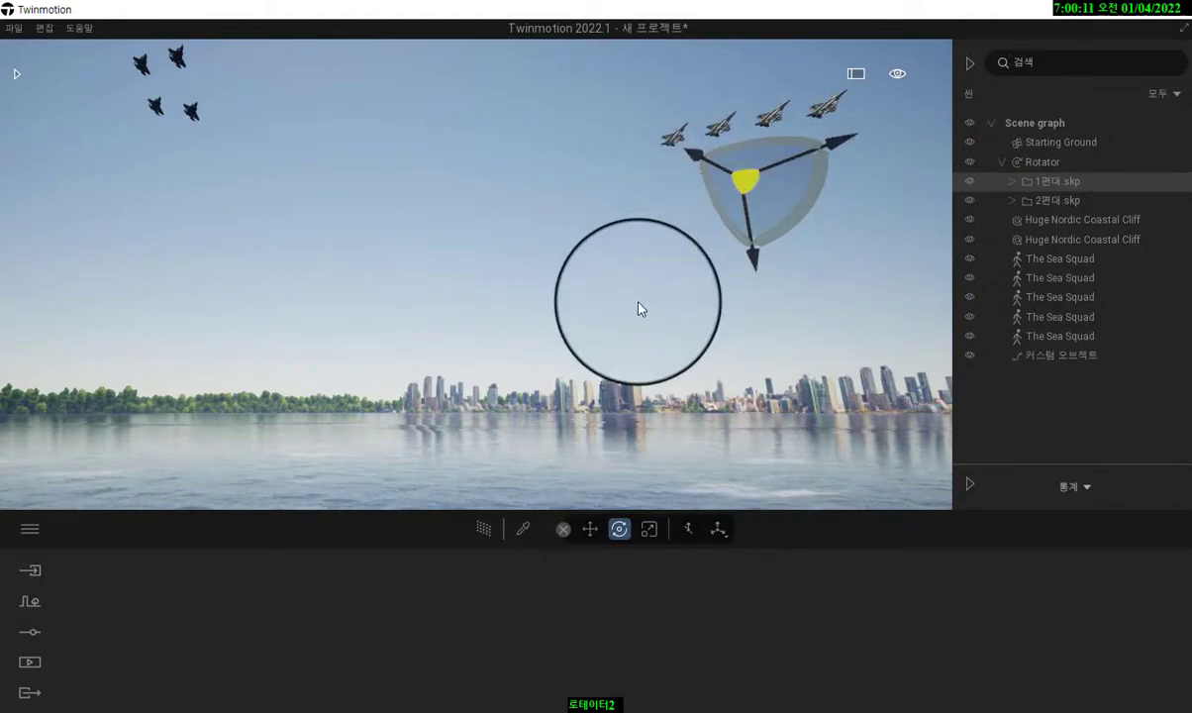
pyautogui.click(654, 289)
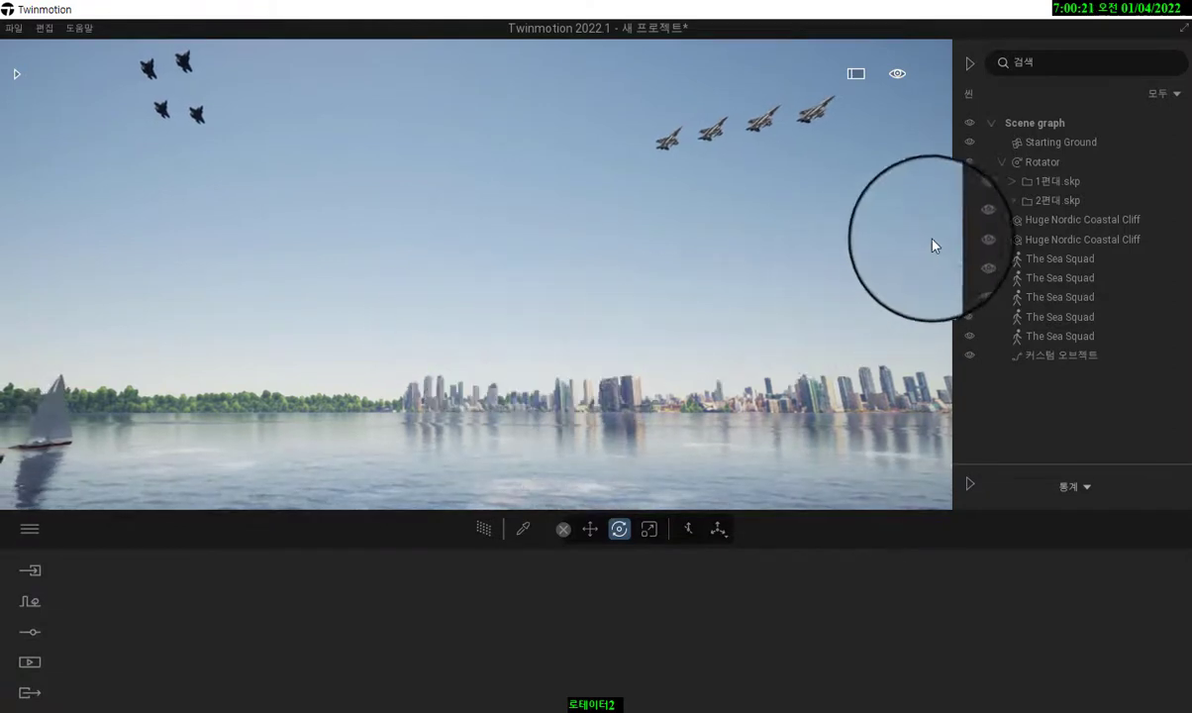
# Select the Rotator and turn its Play setting back on to fly both banked formations.
pyautogui.click(1044, 163)
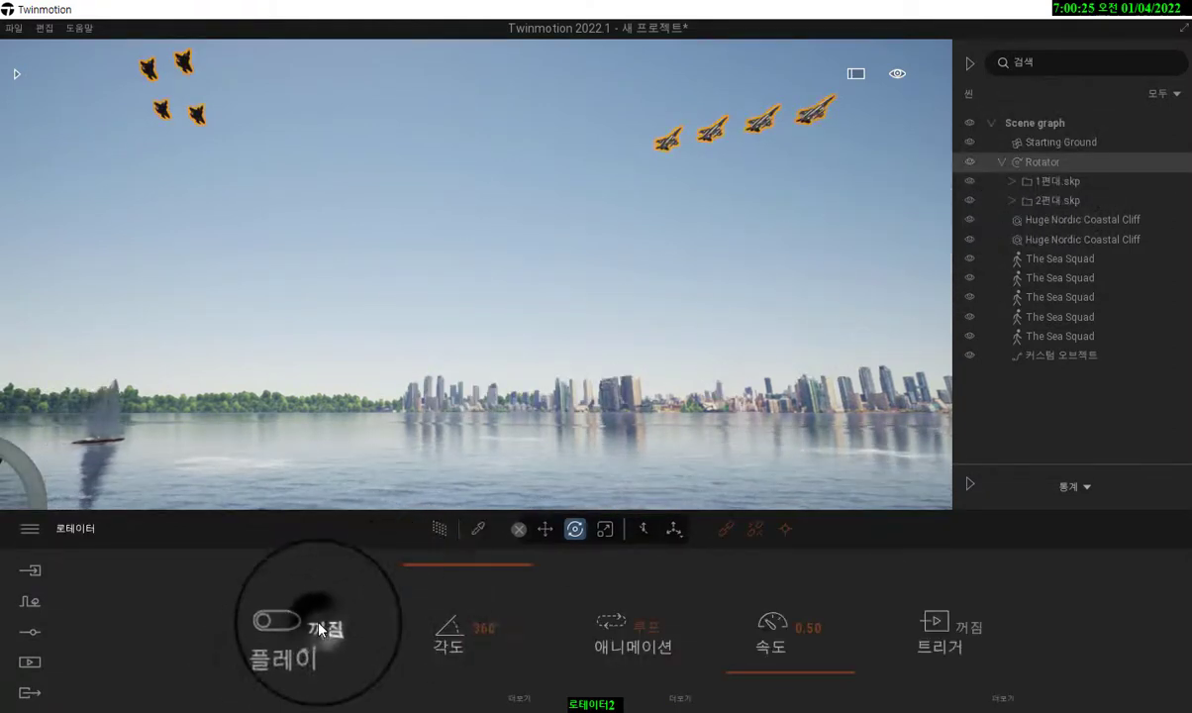
pyautogui.click(282, 615)
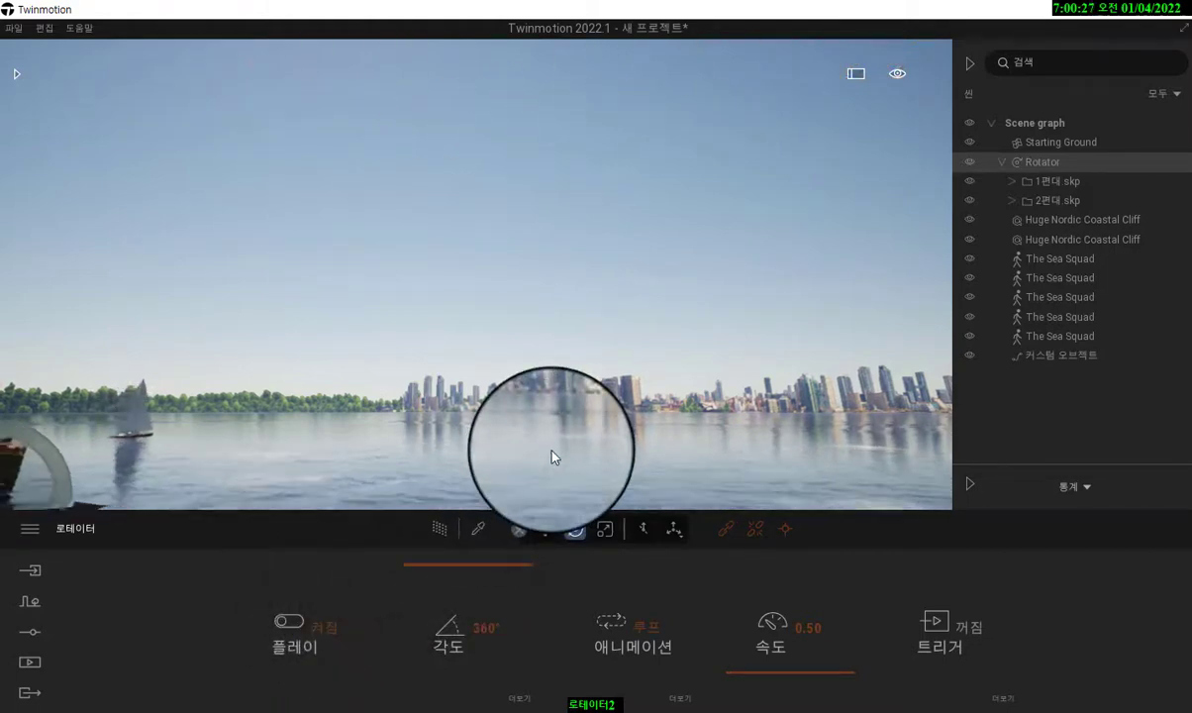